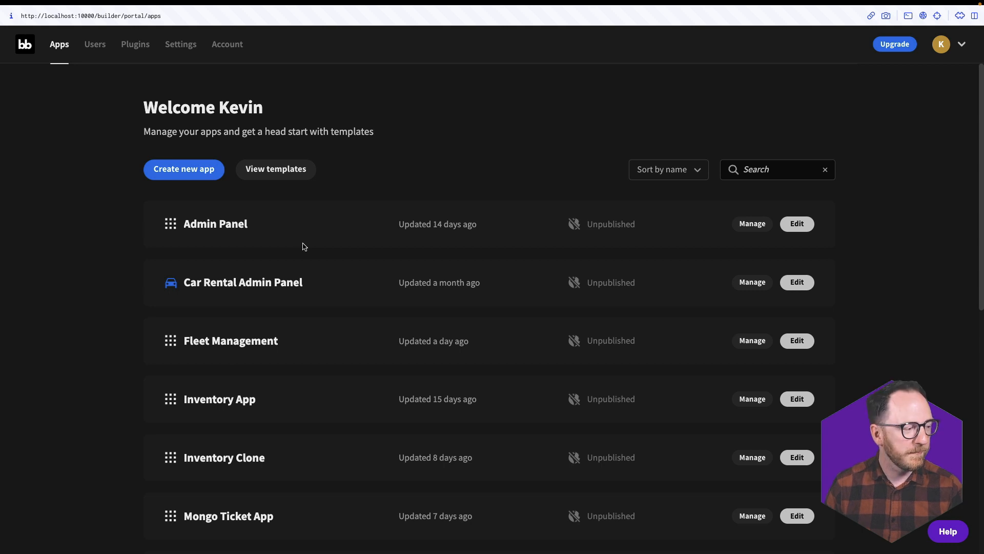
Create a new app from scratch named "Computer REST API" without sample data.
{"action": "left_click", "coordinate": [188, 174]}
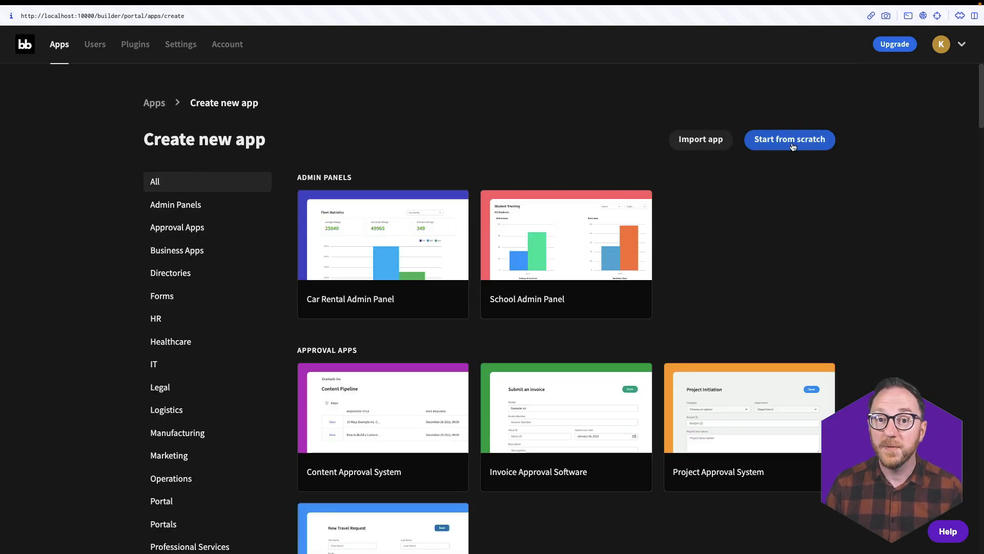
{"action": "left_click", "coordinate": [792, 146]}
{"action": "double_click", "coordinate": [470, 248]}
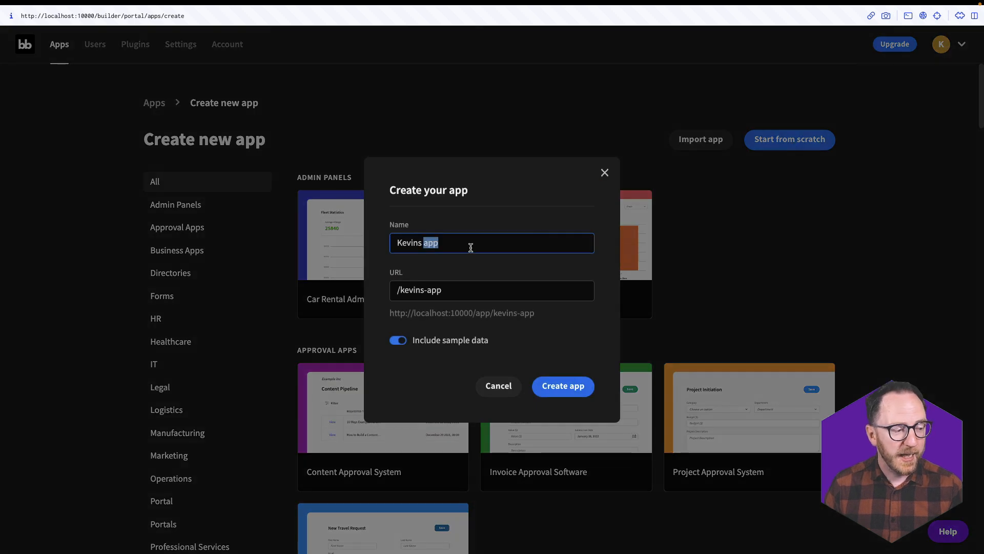
{"action": "triple_click", "coordinate": [470, 247]}
{"action": "type", "text": "Compute"}
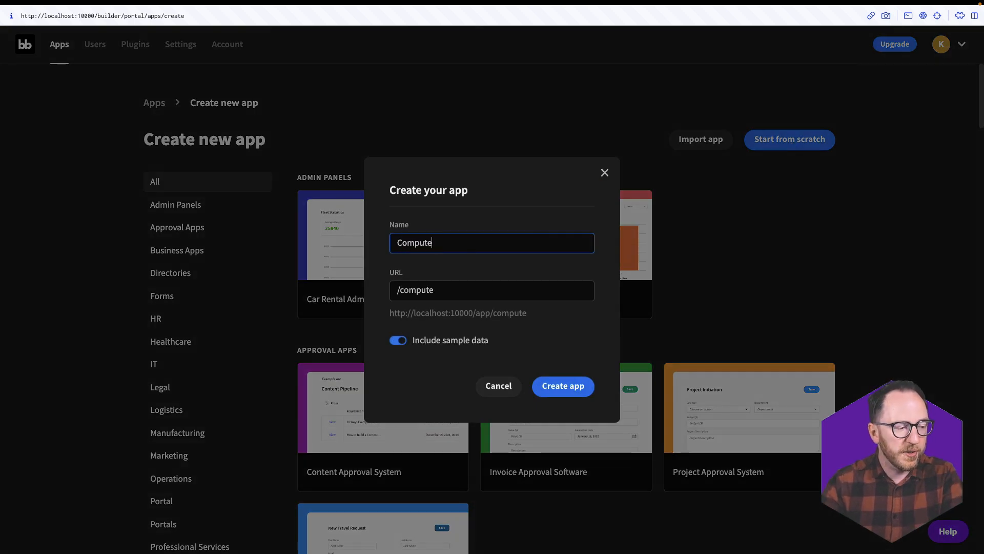
{"action": "type", "text": "r REST API"}
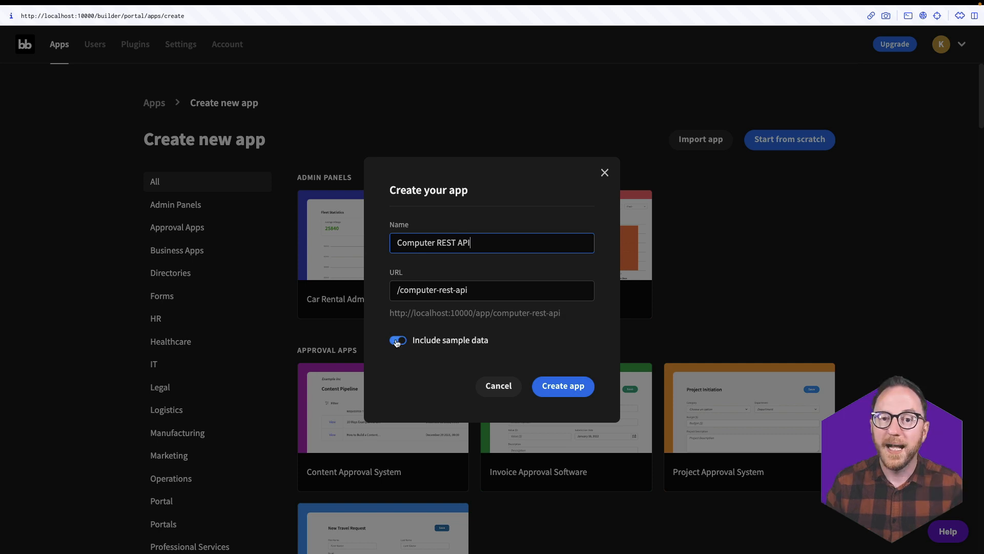
{"action": "left_click", "coordinate": [397, 341]}
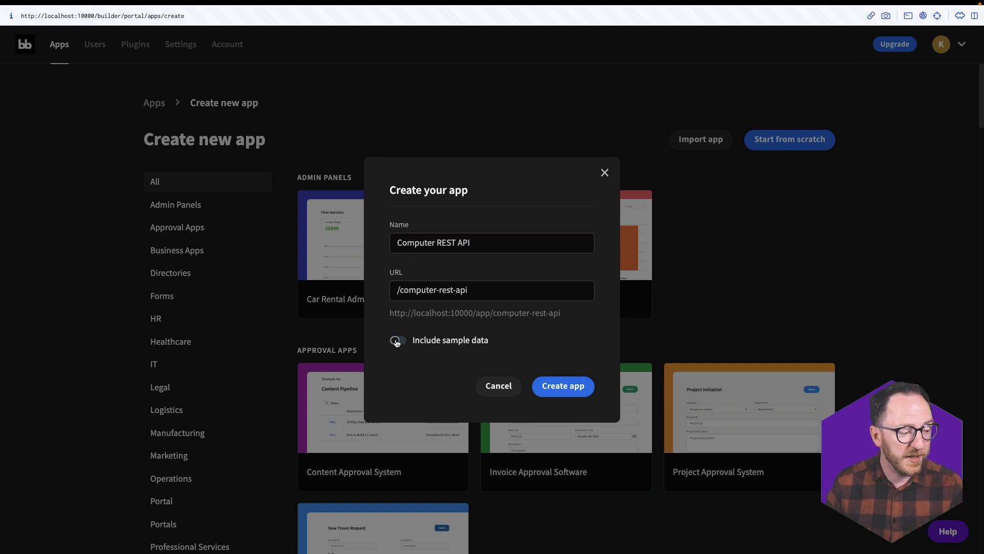
{"action": "left_click", "coordinate": [561, 391]}
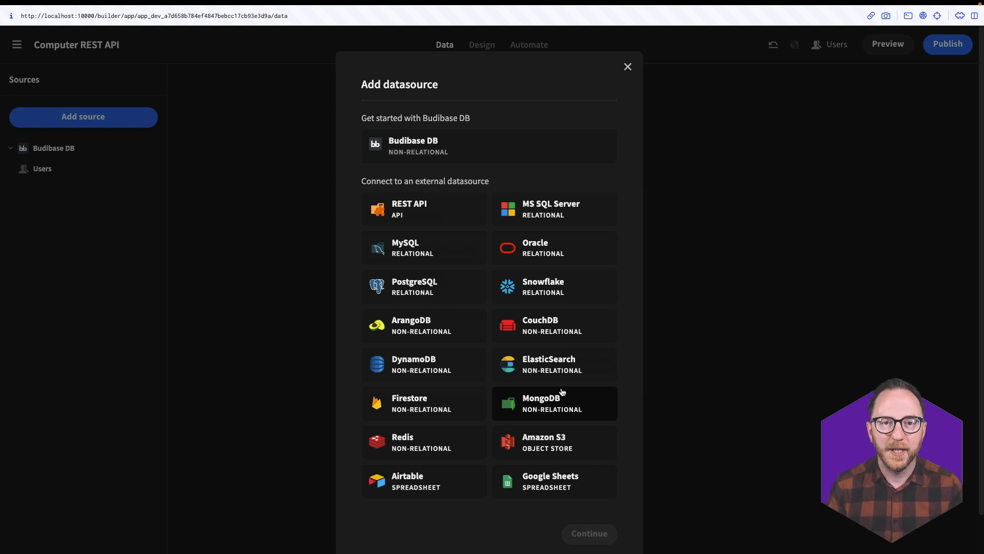
Add a REST API datasource and enter "Computer API" as its name.
{"action": "left_click", "coordinate": [400, 214]}
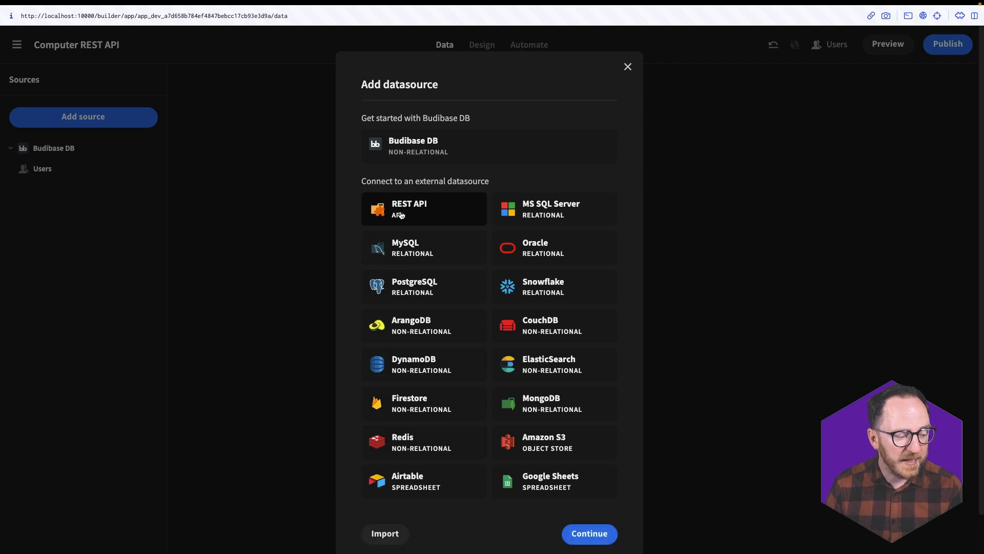
{"action": "left_click", "coordinate": [588, 533]}
{"action": "double_click", "coordinate": [530, 224]}
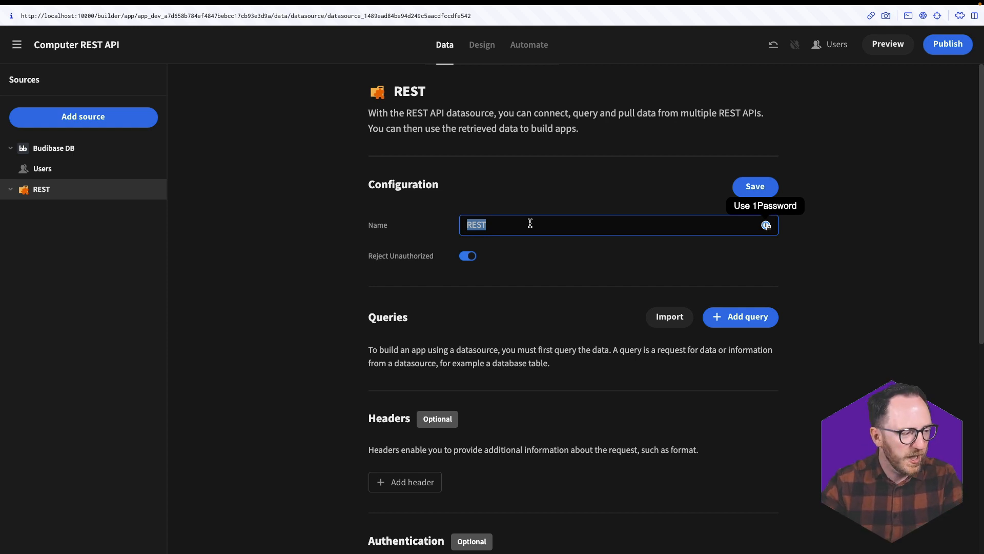
{"action": "type", "text": "Computer A"}
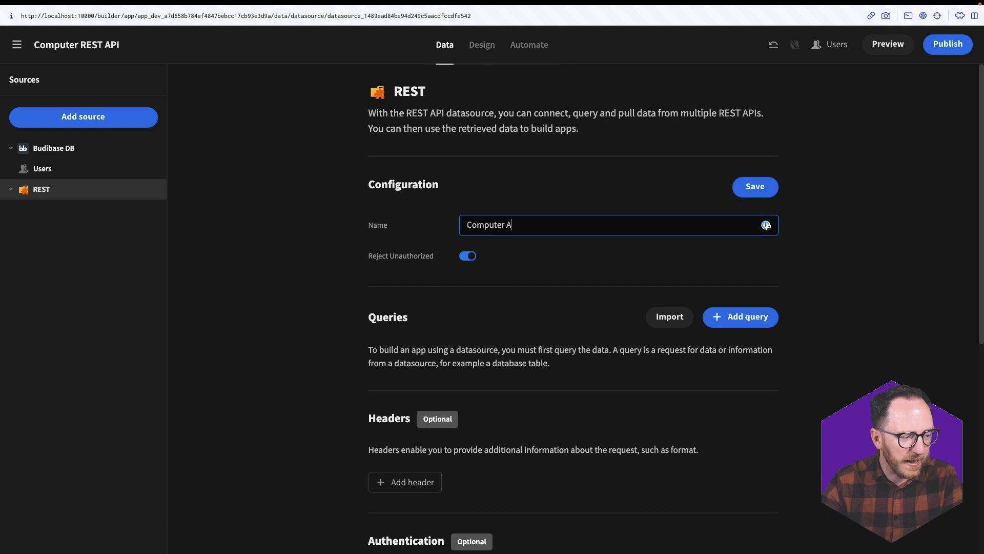
{"action": "type", "text": "PI"}
Examine the datasource's optional headers, authentication types and variables without adding any.
{"action": "scroll", "coordinate": [400, 324], "scroll_direction": "down", "scroll_amount": 1}
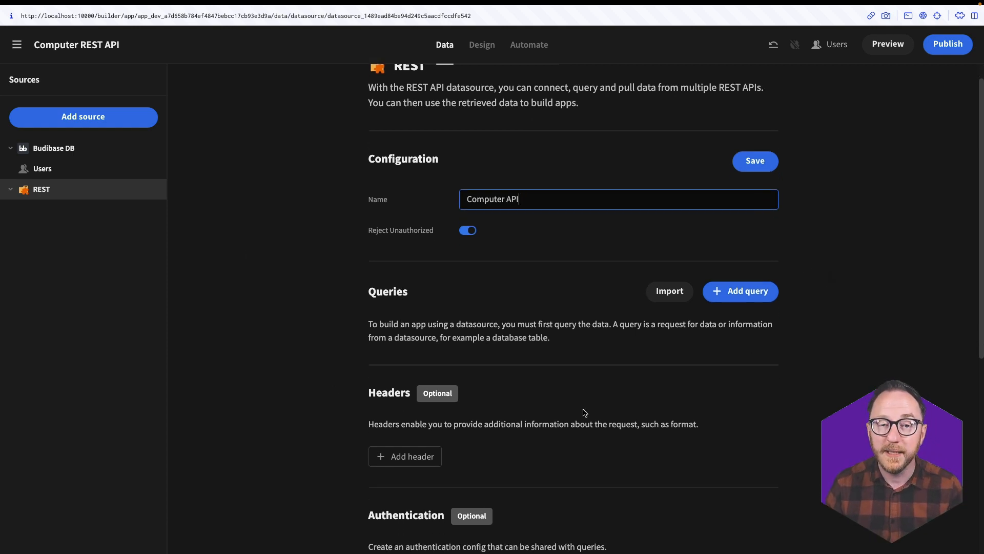
{"action": "scroll", "coordinate": [607, 413], "scroll_direction": "down", "scroll_amount": 3}
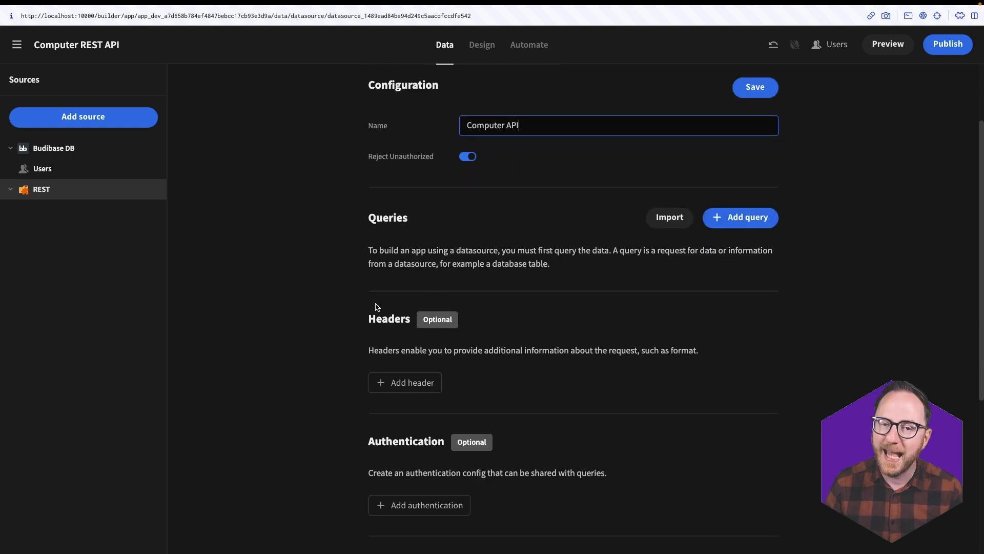
{"action": "left_click", "coordinate": [466, 349]}
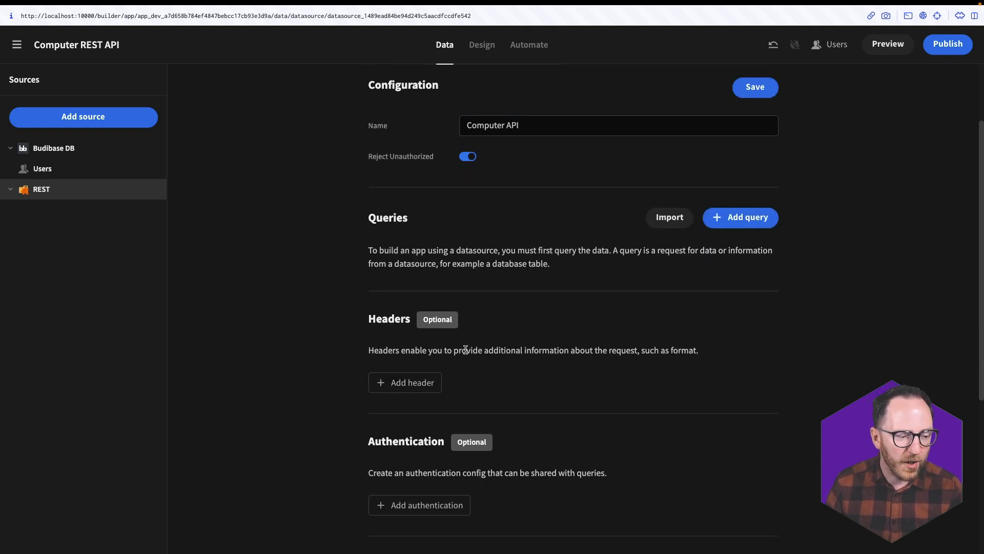
{"action": "left_click_drag", "start_coordinate": [466, 350], "coordinate": [631, 351]}
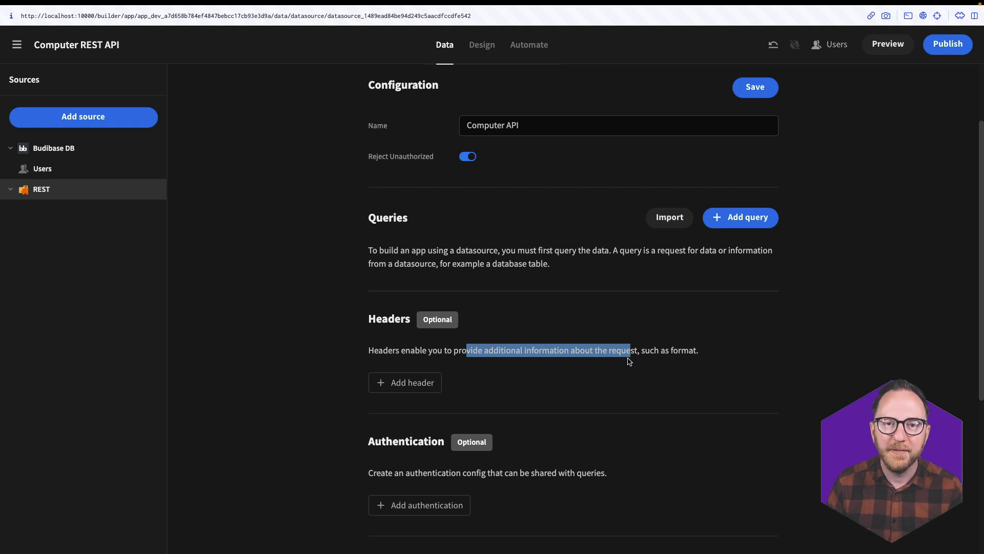
{"action": "scroll", "coordinate": [630, 361], "scroll_direction": "down", "scroll_amount": 1}
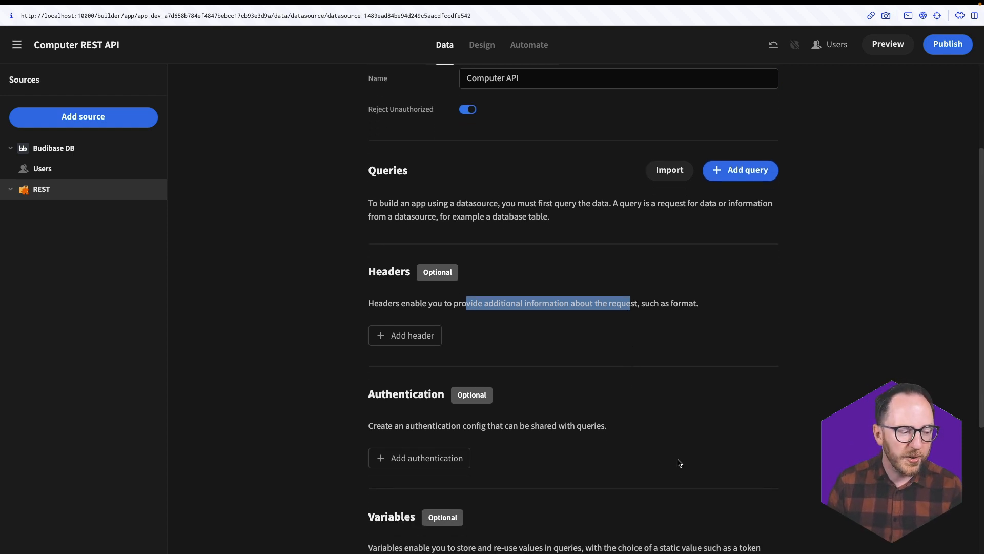
{"action": "left_click", "coordinate": [439, 458]}
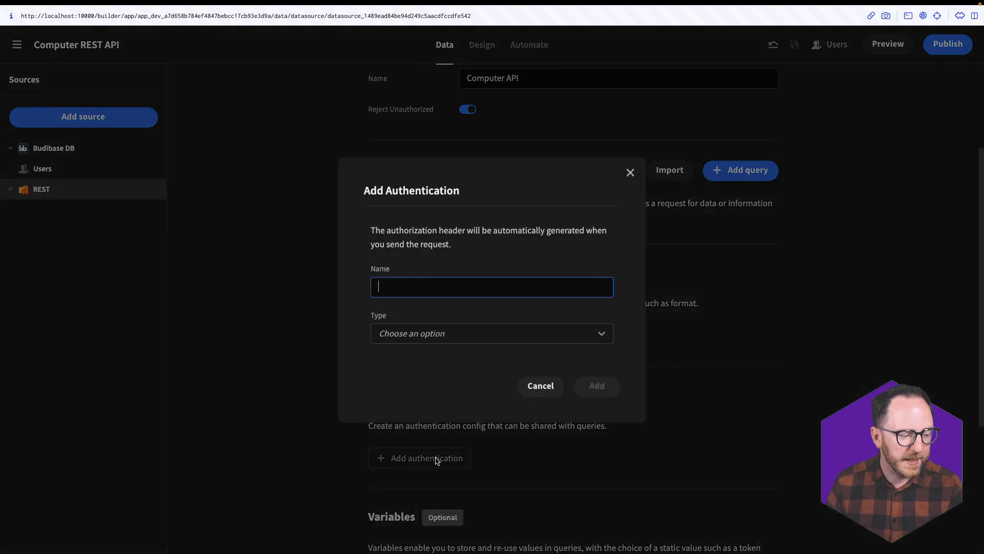
{"action": "left_click", "coordinate": [425, 330]}
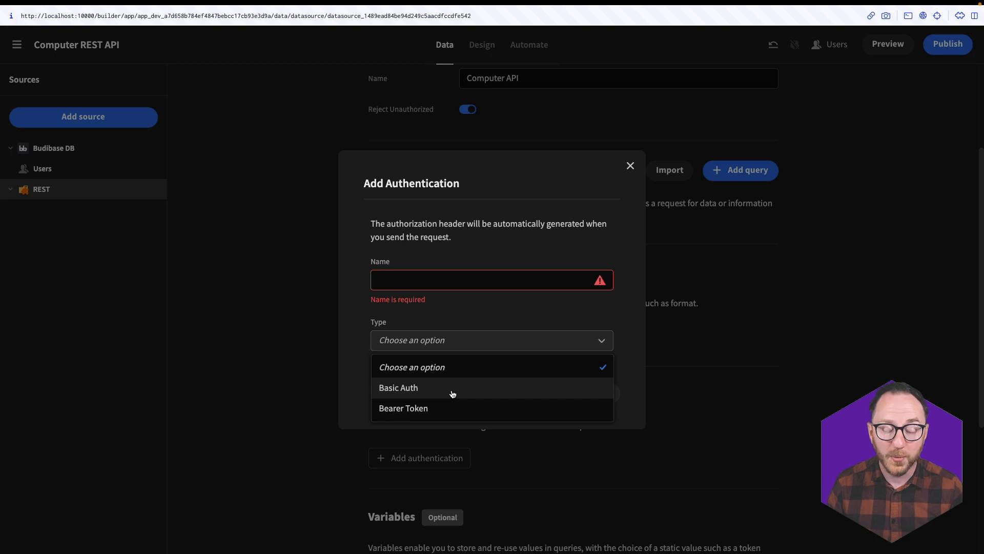
{"action": "left_click", "coordinate": [445, 349]}
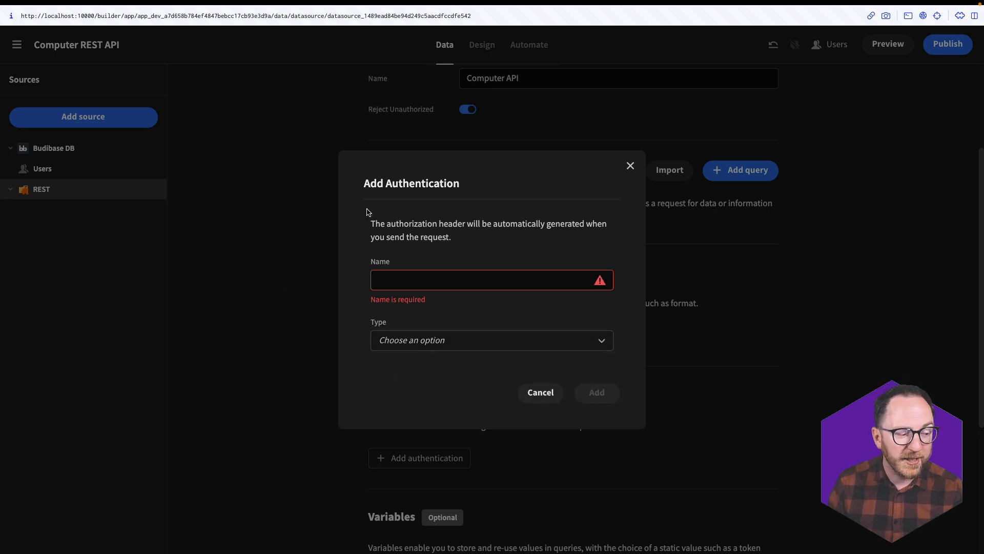
{"action": "left_click", "coordinate": [539, 403]}
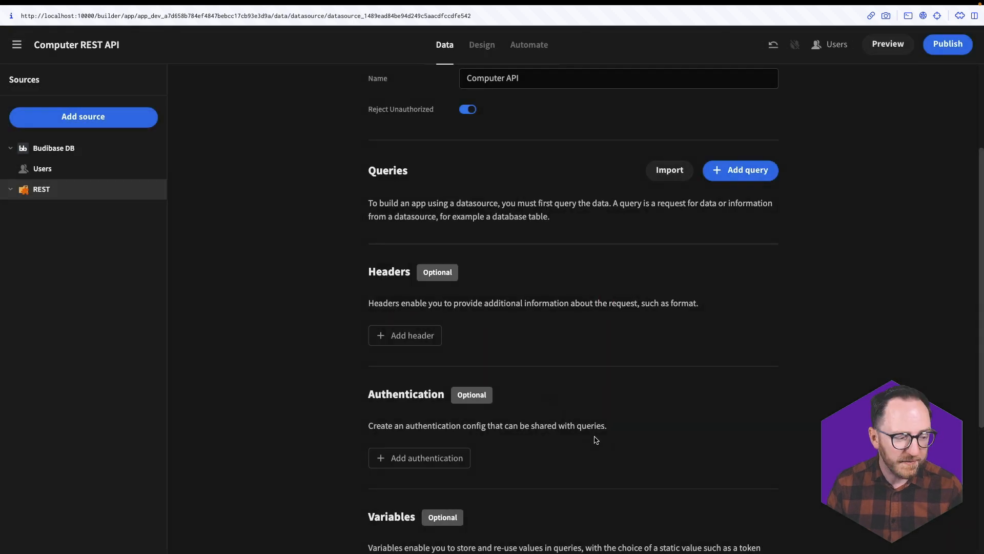
{"action": "scroll", "coordinate": [626, 441], "scroll_direction": "down", "scroll_amount": 4}
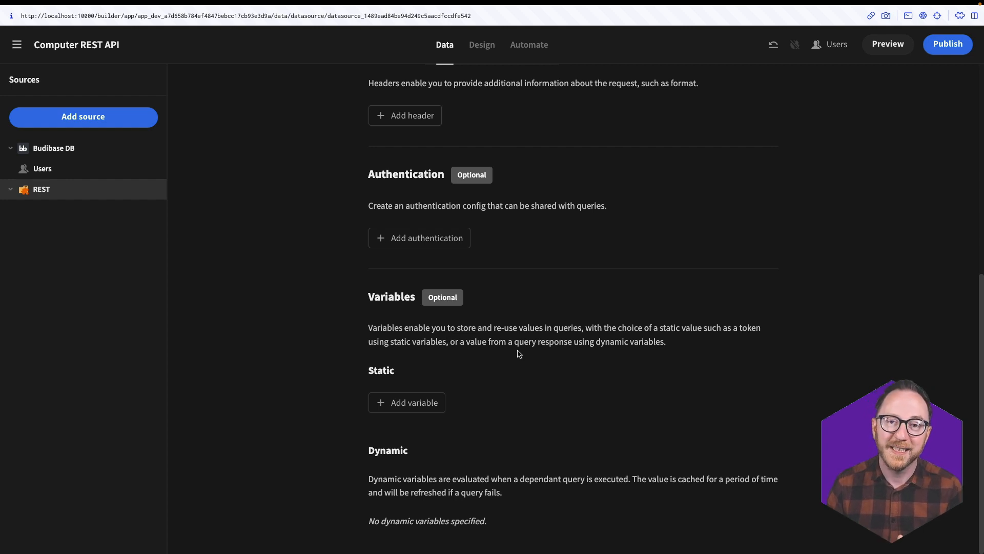
{"action": "scroll", "coordinate": [519, 353], "scroll_direction": "up", "scroll_amount": 7}
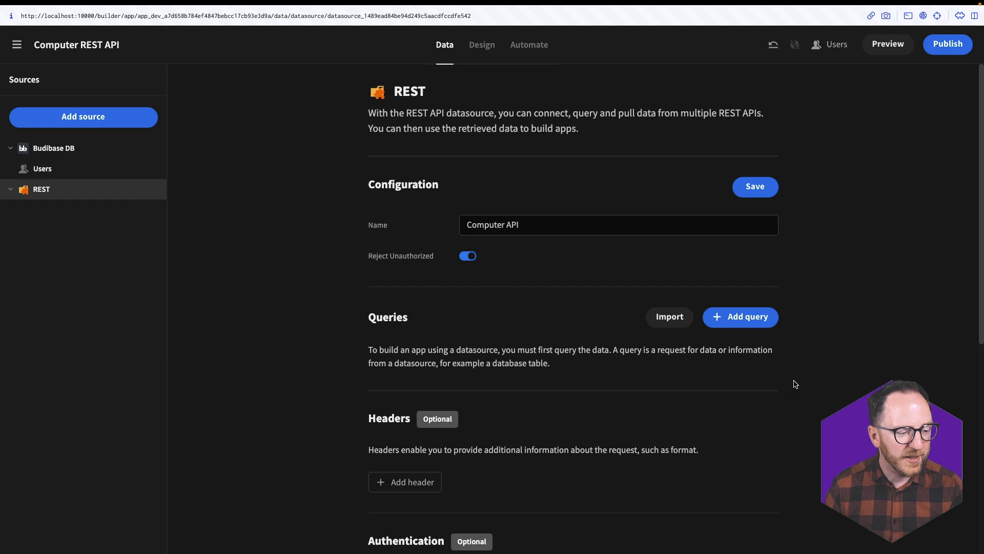
Add a query to the datasource named "Create A Computer" that uses the POST method.
{"action": "left_click", "coordinate": [759, 319]}
{"action": "left_click", "coordinate": [301, 98]}
{"action": "type", "text": "C"}
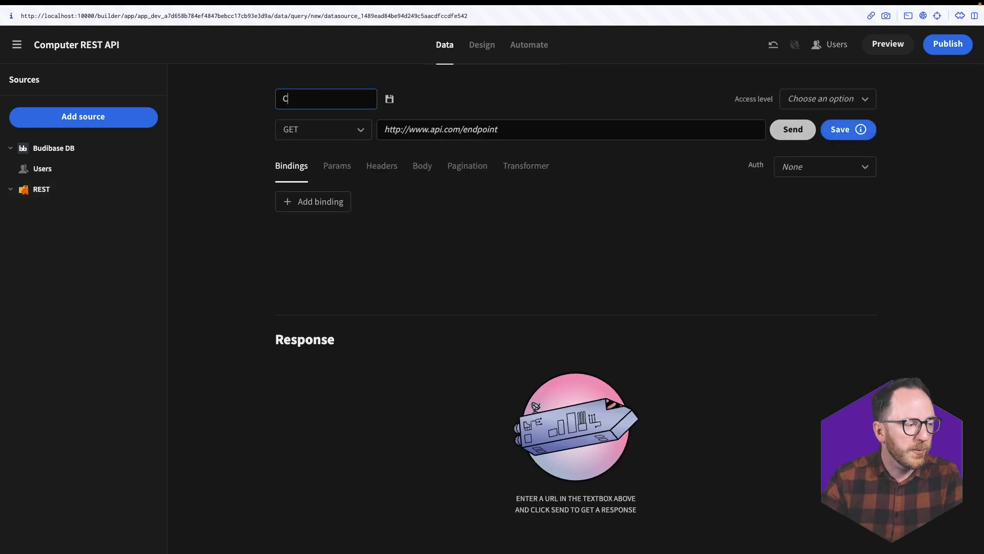
{"action": "type", "text": "reate A Computer"}
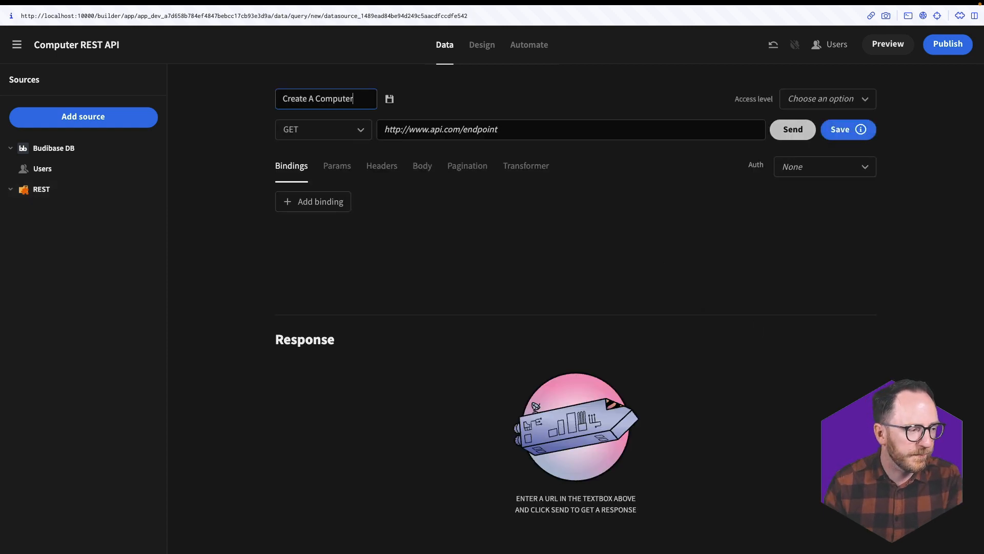
{"action": "left_click", "coordinate": [323, 130]}
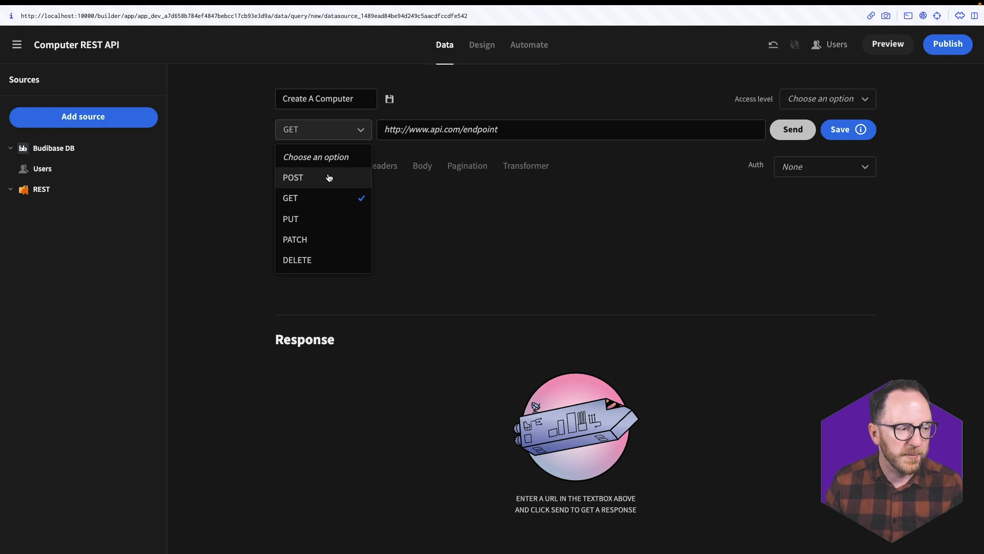
{"action": "left_click", "coordinate": [329, 178]}
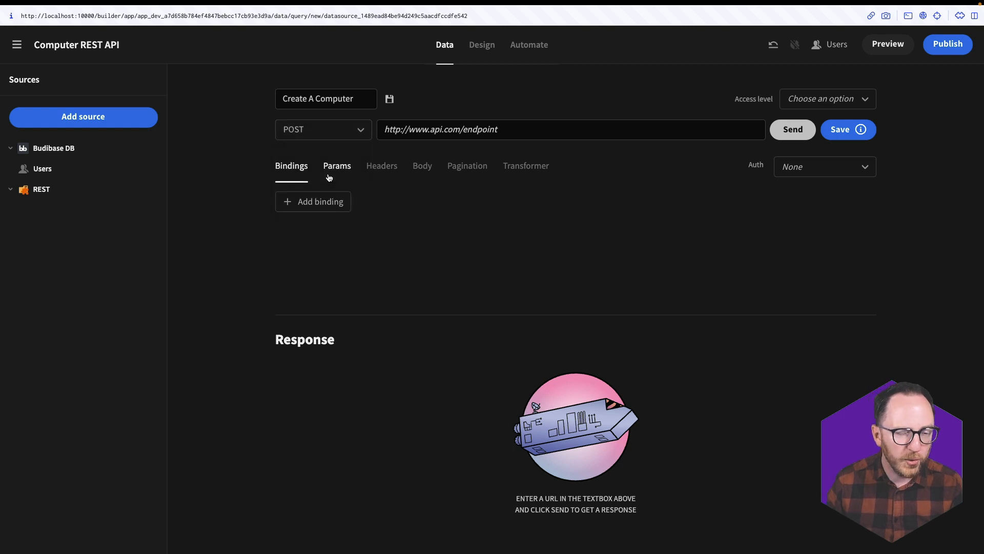
Set the query's URL to the crudcrud.com API endpoint, including its unique API key and the /computers path.
{"action": "left_click", "coordinate": [423, 123]}
{"action": "key", "text": "ctrl+v"}
{"action": "type", "text": "/computers"}
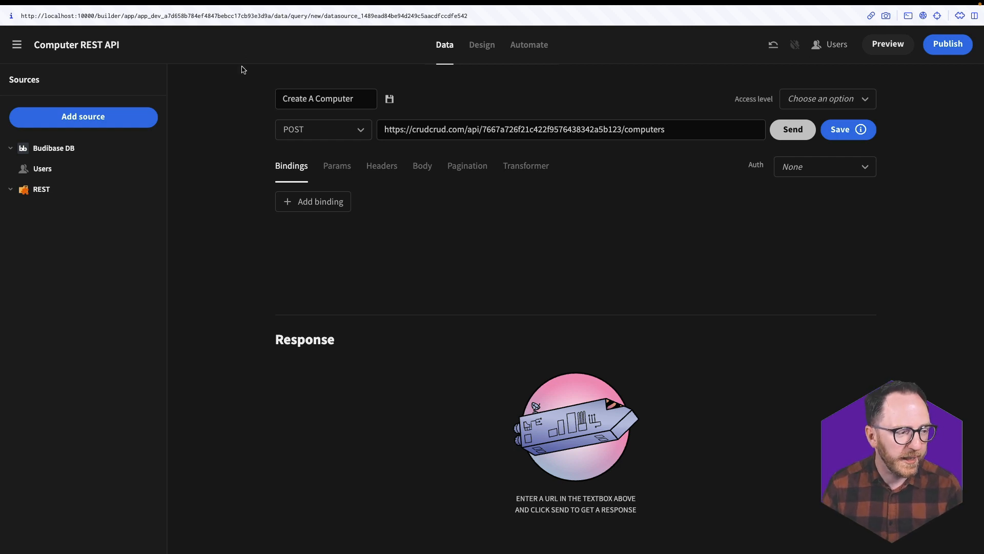
Set the request body to raw (JSON) and start a JSON object with an empty "name" field.
{"action": "left_click", "coordinate": [423, 165]}
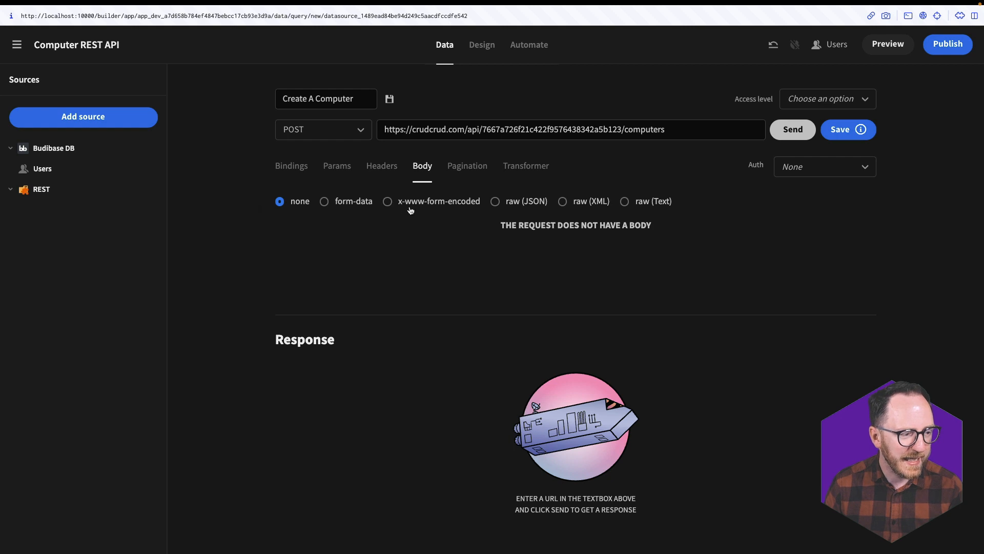
{"action": "left_click", "coordinate": [527, 202]}
{"action": "left_click", "coordinate": [473, 225]}
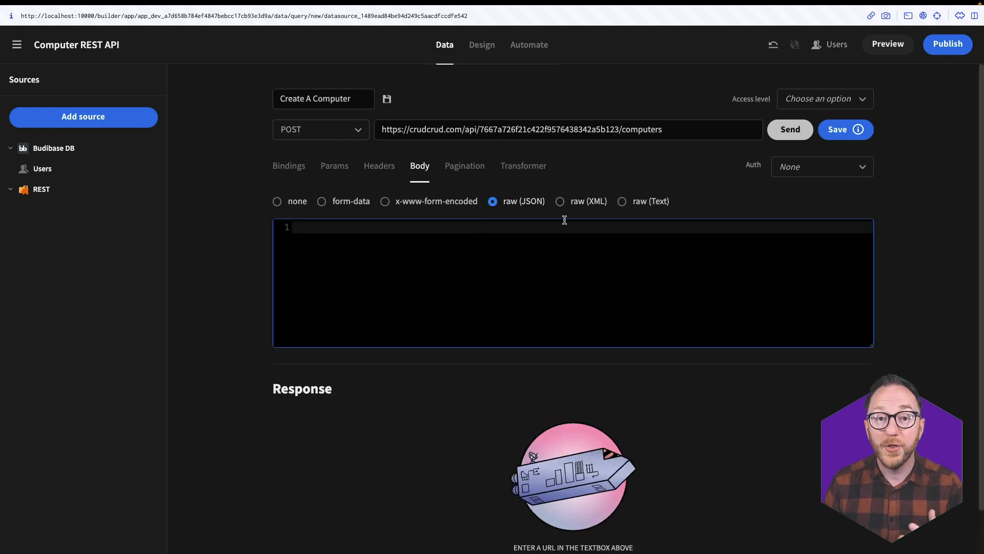
{"action": "type", "text": "{"}
{"action": "key", "text": "Return"}
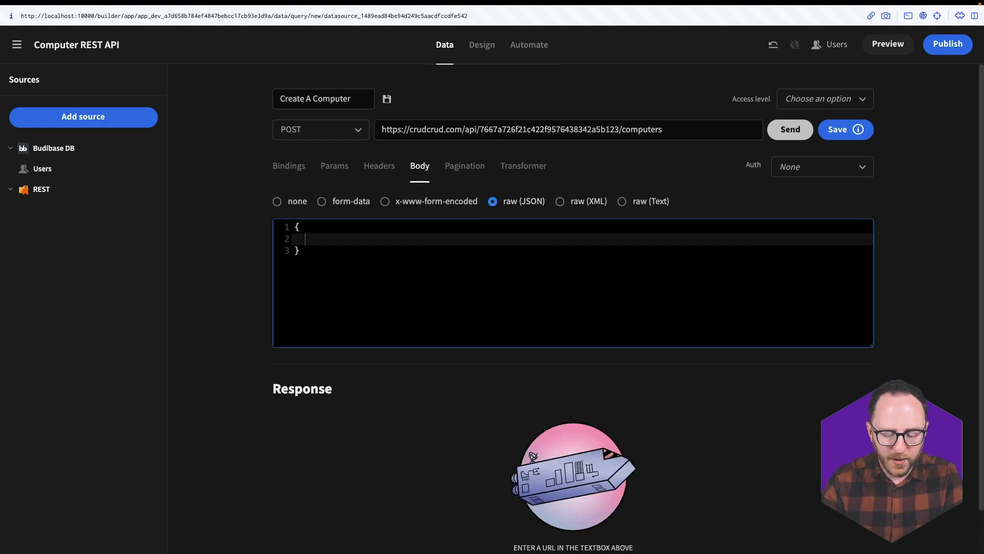
{"action": "type", "text": "\"name\":"}
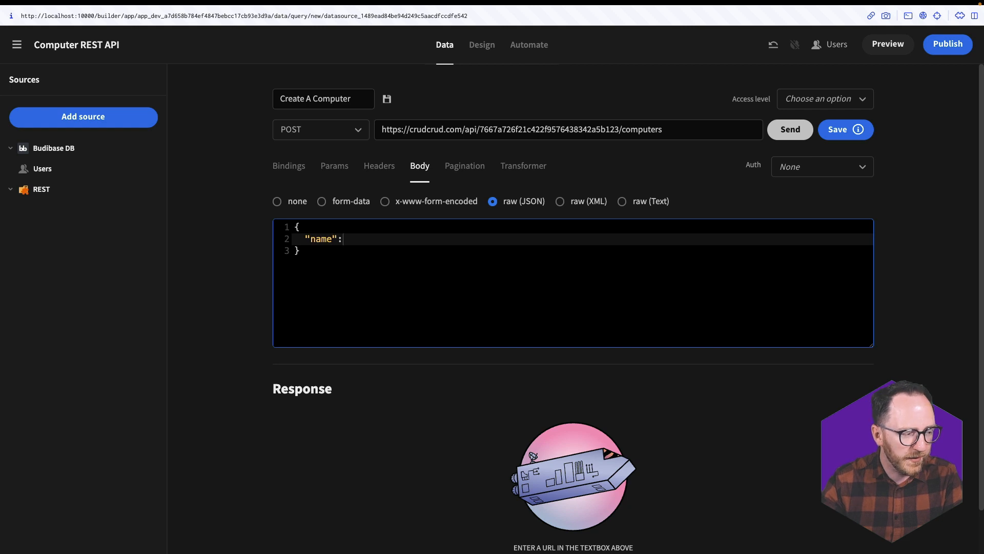
{"action": "type", "text": " \"\","}
{"action": "key", "text": "Return"}
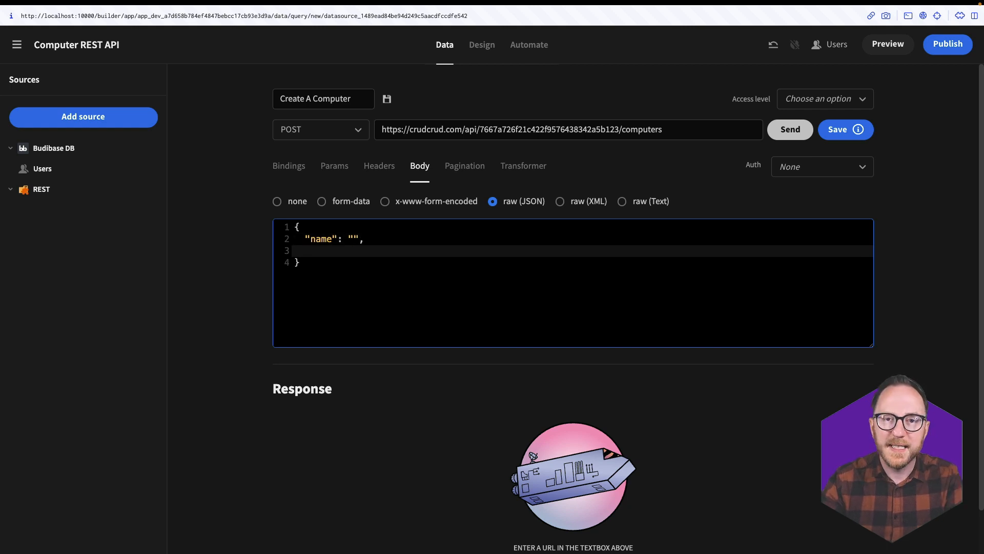
Add empty "location" and "date_added" fields to the JSON request body after "name".
{"action": "type", "text": "\"locatoin"}
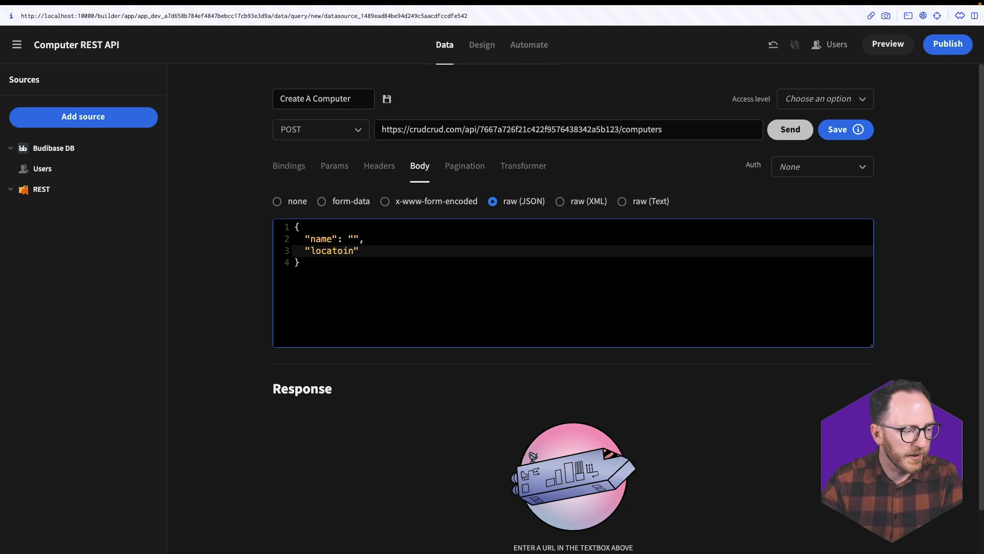
{"action": "key", "text": "BackSpace"}
{"action": "key", "text": "BackSpace"}
{"action": "key", "text": "BackSpace"}
{"action": "type", "text": "ion\": \"\""}
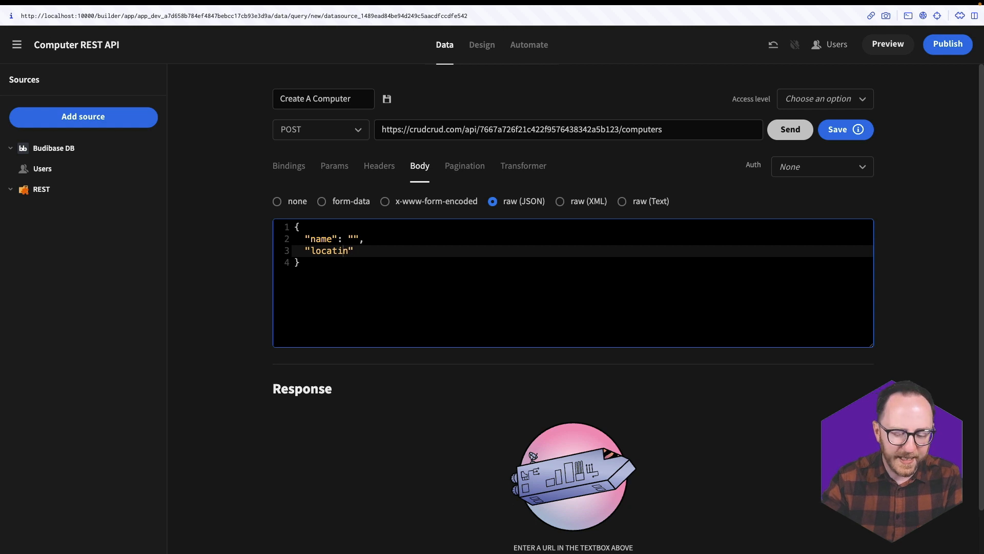
{"action": "type", "text": ","}
{"action": "key", "text": "Return"}
{"action": "type", "text": "\""}
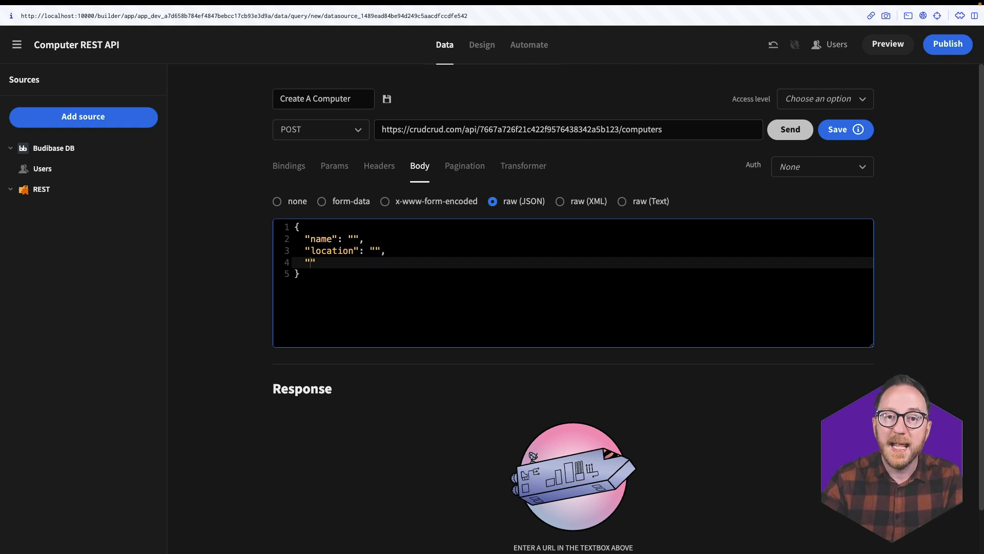
{"action": "type", "text": "date_added\": "}
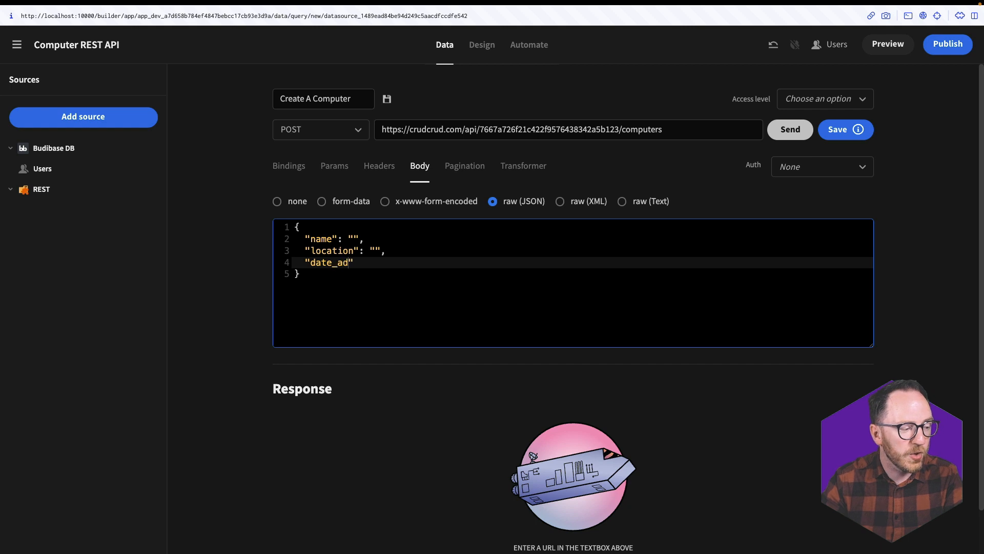
{"action": "type", "text": "\""}
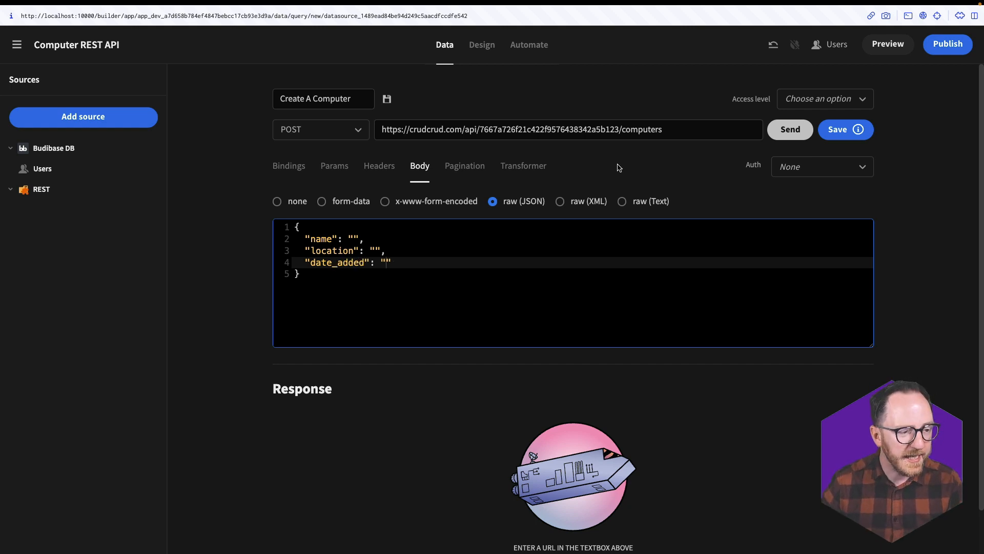
Send the POST request with the empty body fields and examine its JSON response.
{"action": "left_click", "coordinate": [778, 134]}
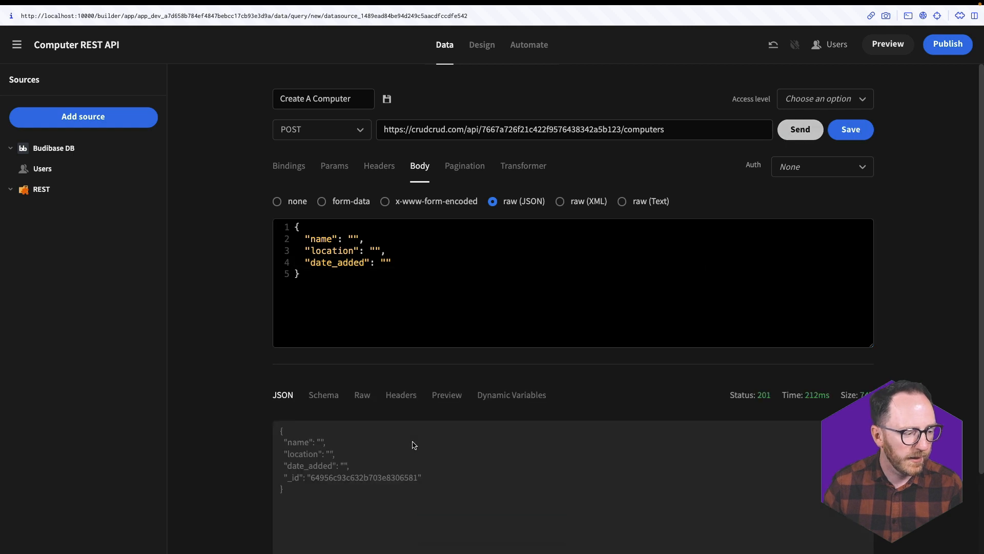
{"action": "scroll", "coordinate": [411, 446], "scroll_direction": "down", "scroll_amount": 2}
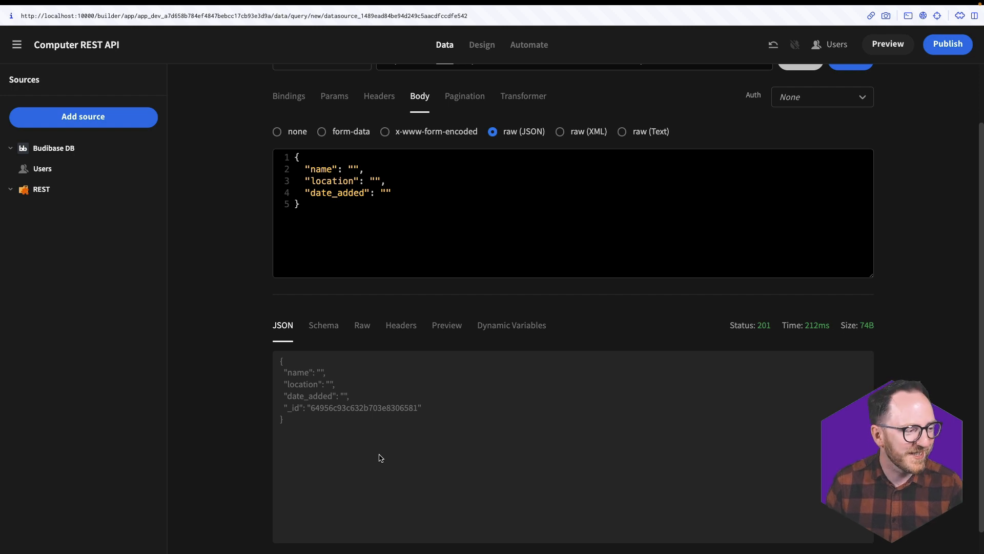
{"action": "left_click", "coordinate": [352, 167]}
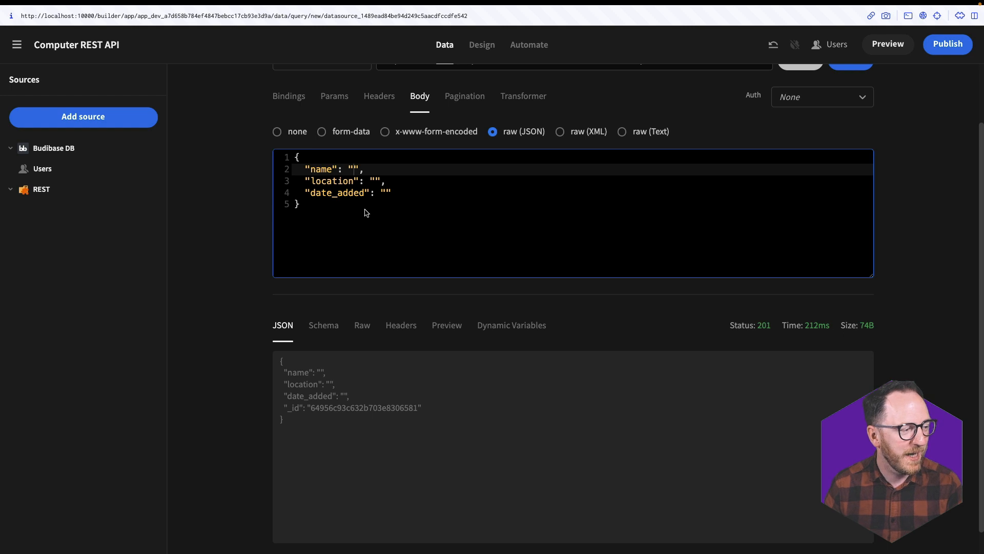
Add three bindings to the query named "name", "location" and "date_added".
{"action": "left_click", "coordinate": [290, 97]}
{"action": "left_click", "coordinate": [296, 163]}
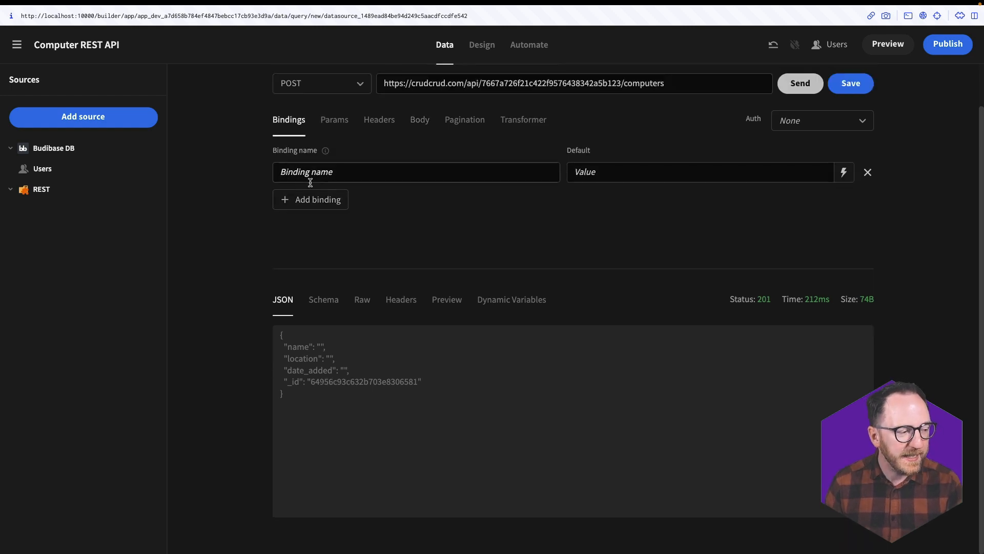
{"action": "type", "text": "name"}
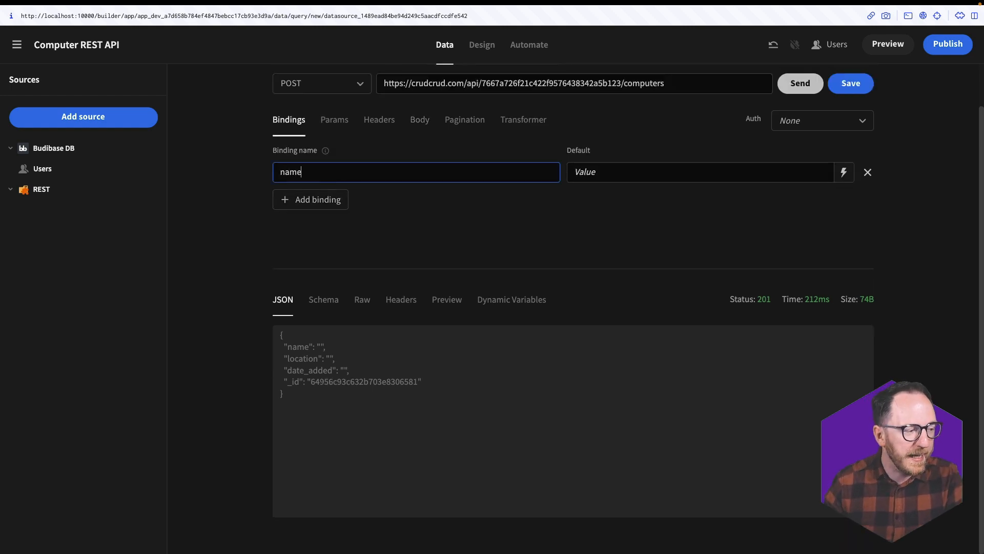
{"action": "left_click", "coordinate": [324, 199]}
{"action": "type", "text": "location"}
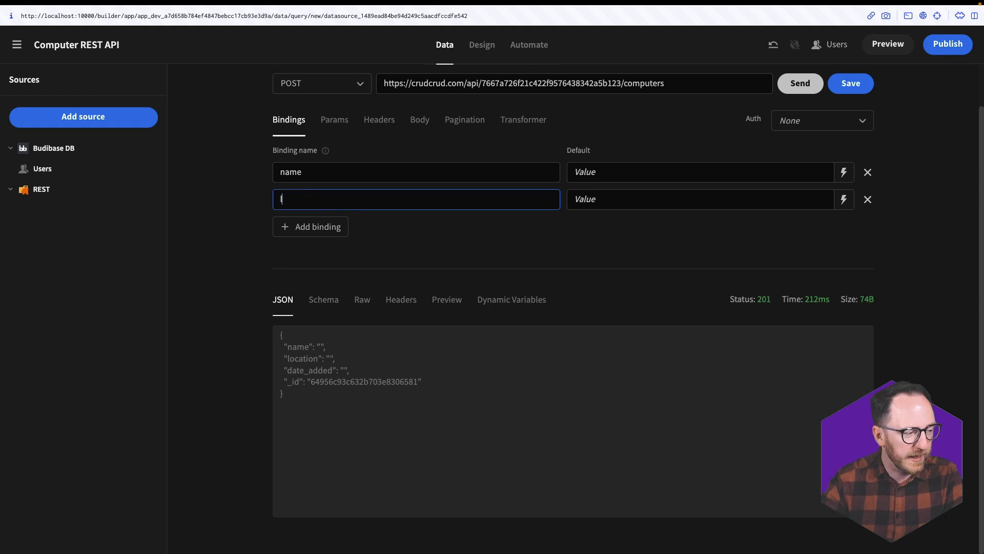
{"action": "left_click", "coordinate": [309, 228]}
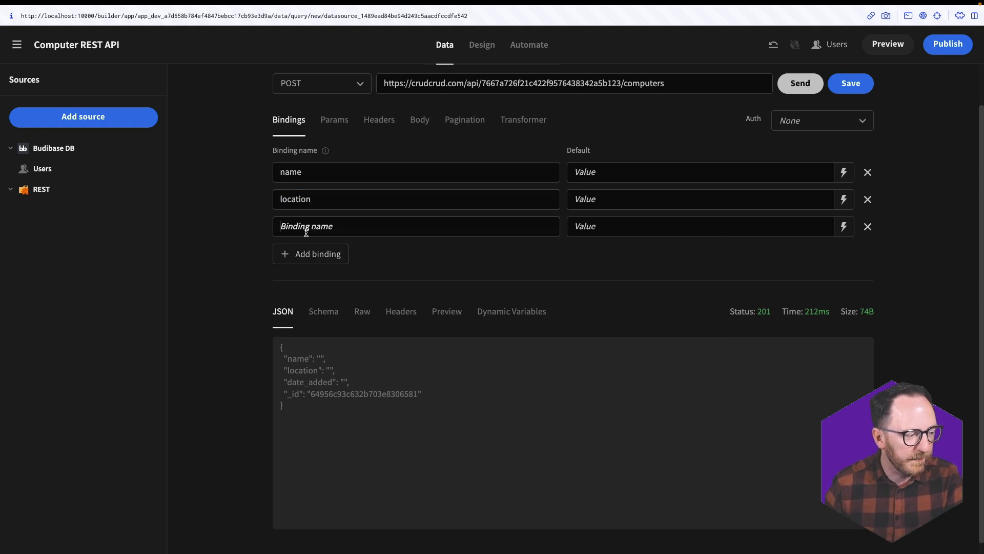
{"action": "type", "text": "date_added"}
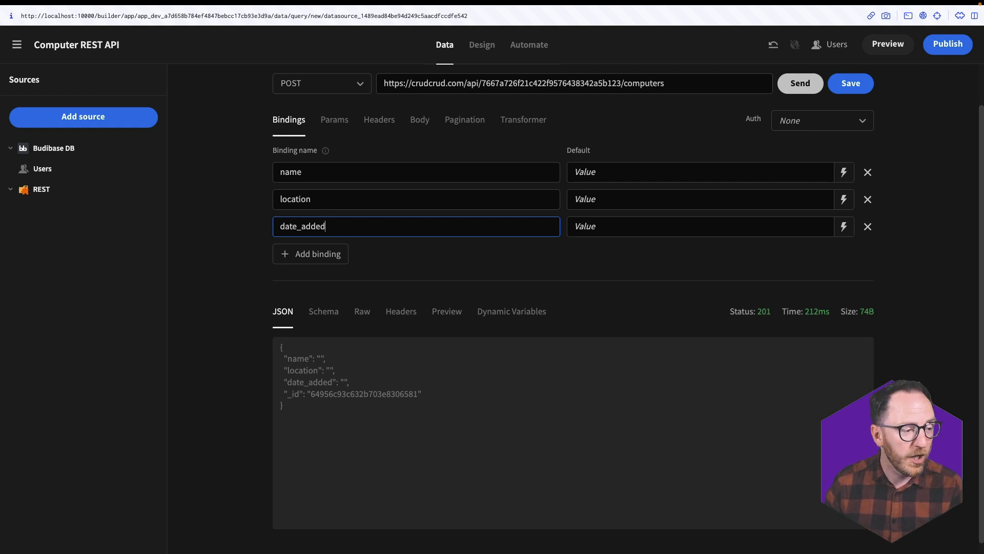
Set the binding defaults to "my-computer" for name, "my-room" for location and "2023-01-01" for date_added.
{"action": "left_click", "coordinate": [642, 172]}
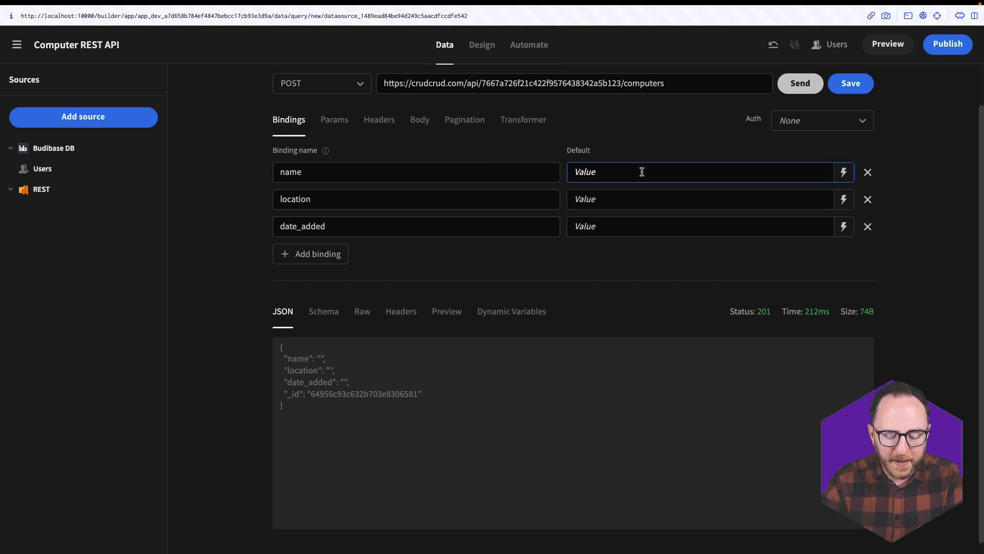
{"action": "type", "text": "my-computer"}
{"action": "left_click", "coordinate": [637, 196]}
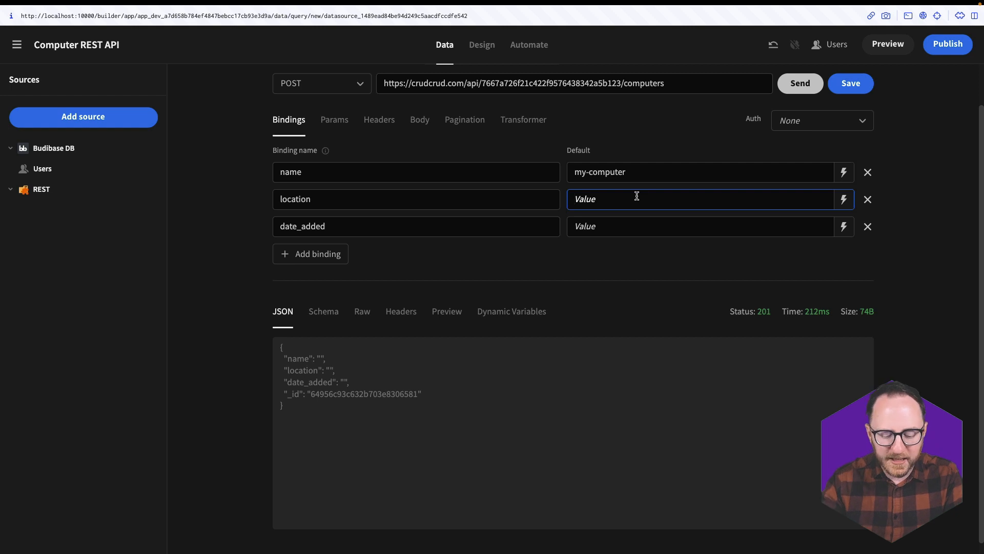
{"action": "type", "text": "my-room"}
{"action": "left_click", "coordinate": [642, 220]}
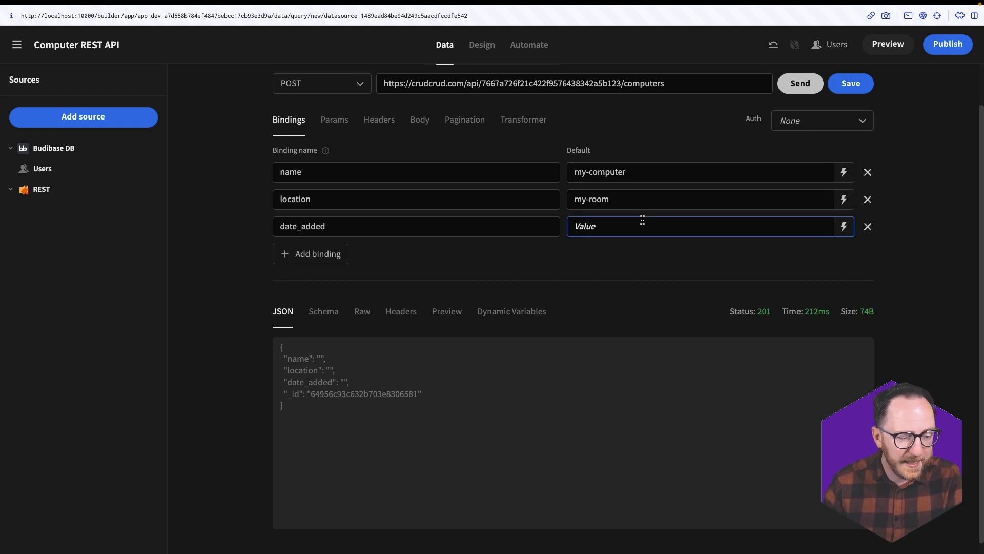
{"action": "type", "text": "2023-01-01"}
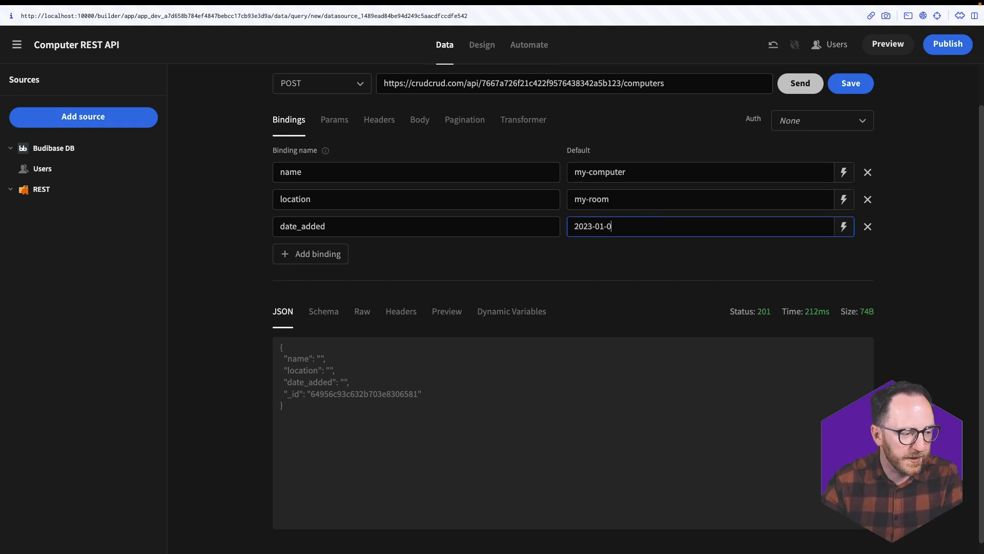
Fill the JSON body values with the bindings {{name}}, {{location}} and {{date_added}} in their matching fields.
{"action": "left_click", "coordinate": [422, 122]}
{"action": "left_click", "coordinate": [354, 192]}
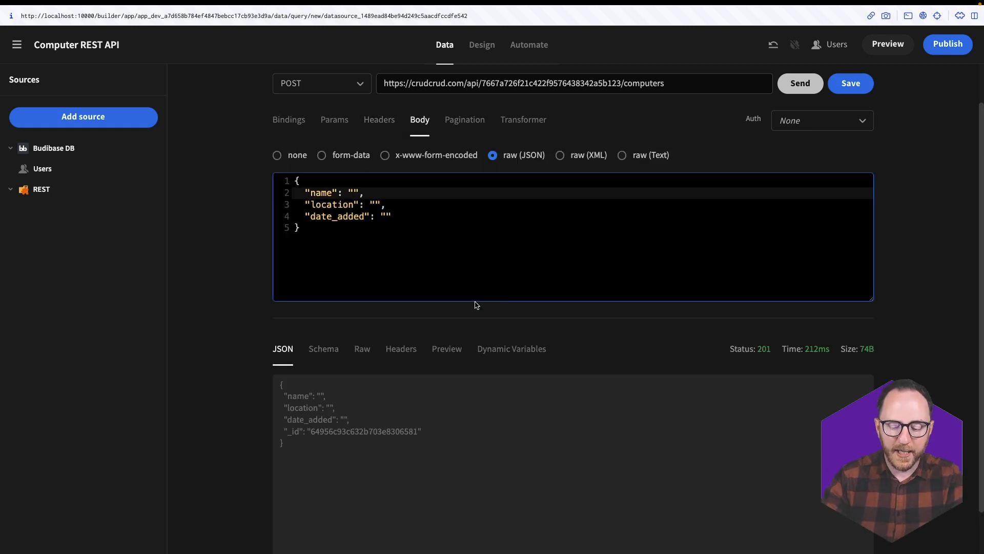
{"action": "type", "text": "{{"}
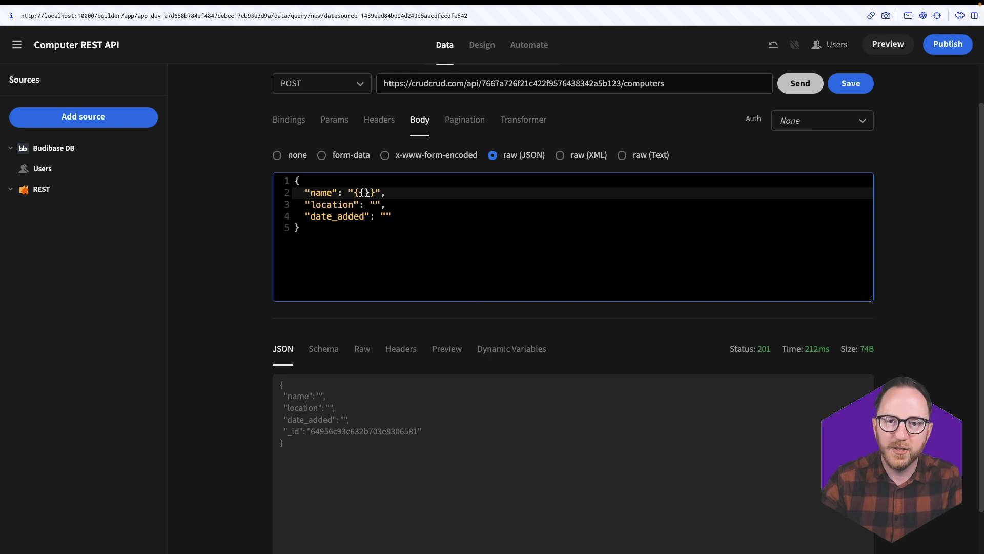
{"action": "type", "text": "name"}
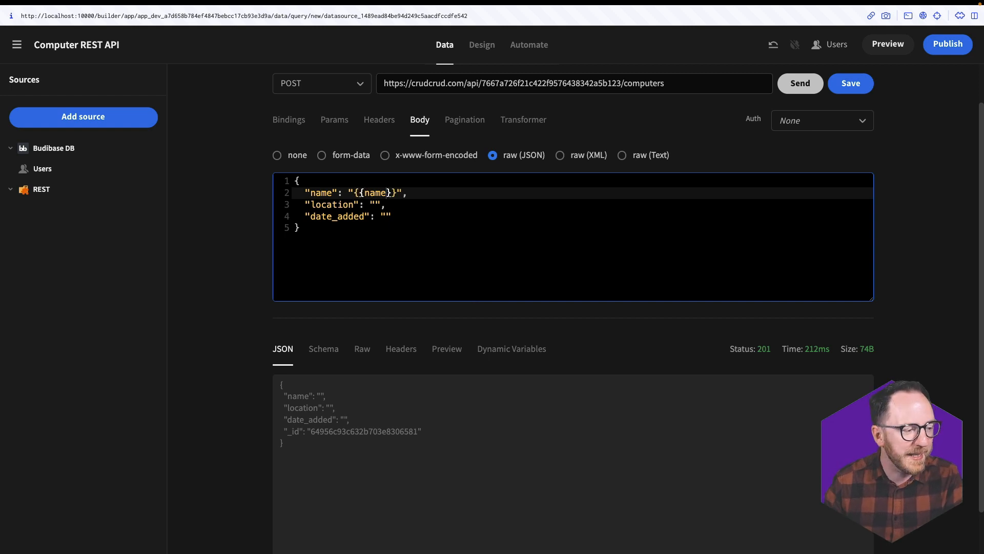
{"action": "left_click", "coordinate": [375, 205]}
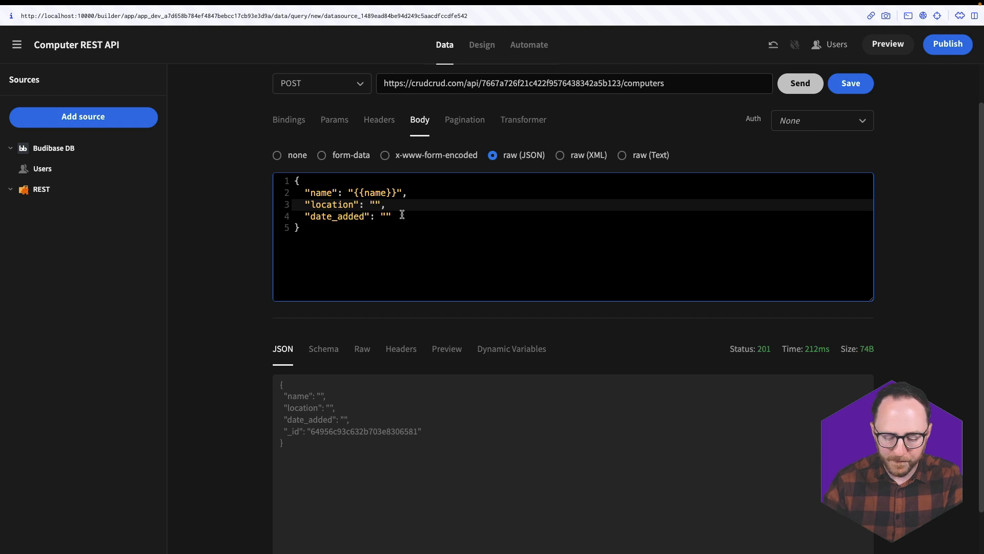
{"action": "type", "text": "{{location"}
{"action": "left_click", "coordinate": [386, 216]}
{"action": "type", "text": "{{date_added"}
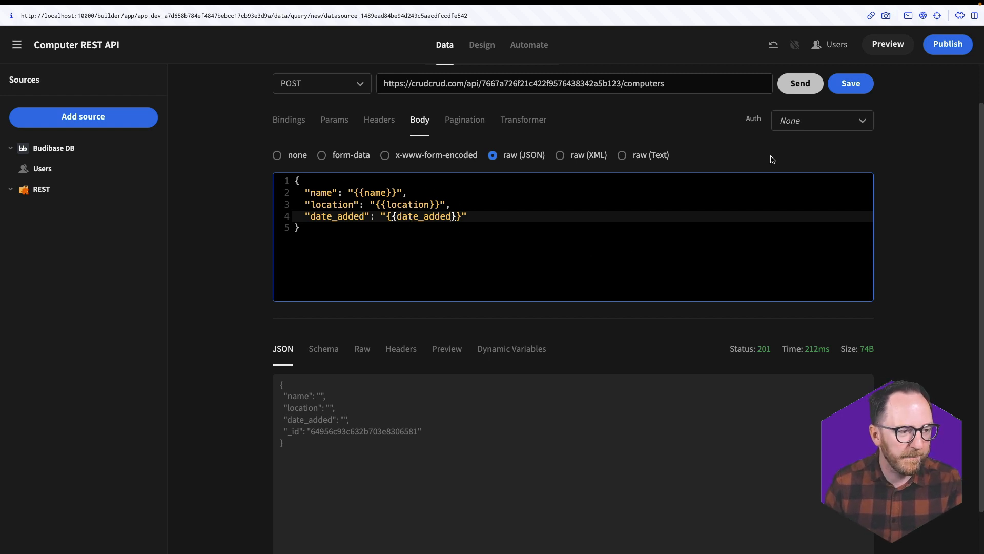
Send the POST request with the bound default values, check the returned record, and save the query.
{"action": "left_click", "coordinate": [800, 83]}
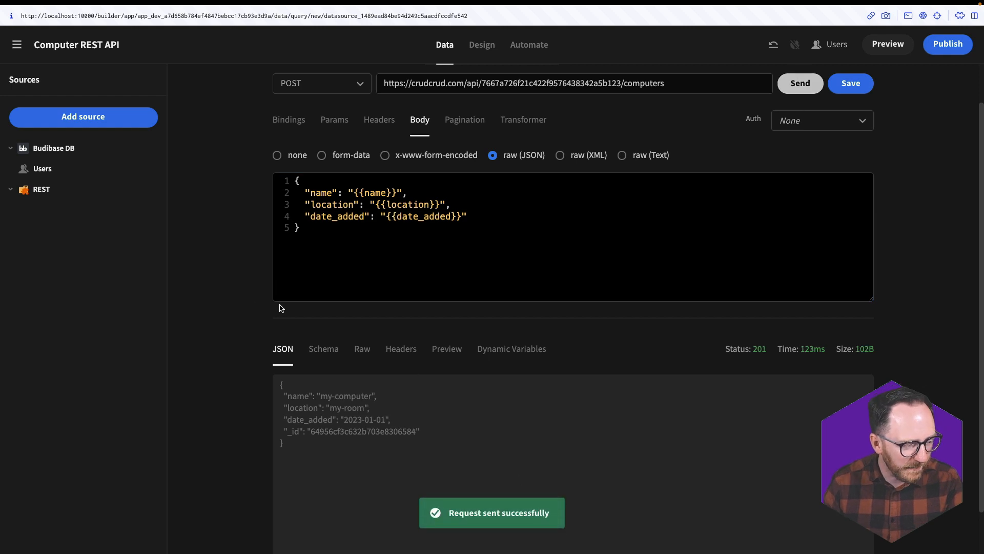
{"action": "left_click_drag", "start_coordinate": [281, 396], "coordinate": [377, 425]}
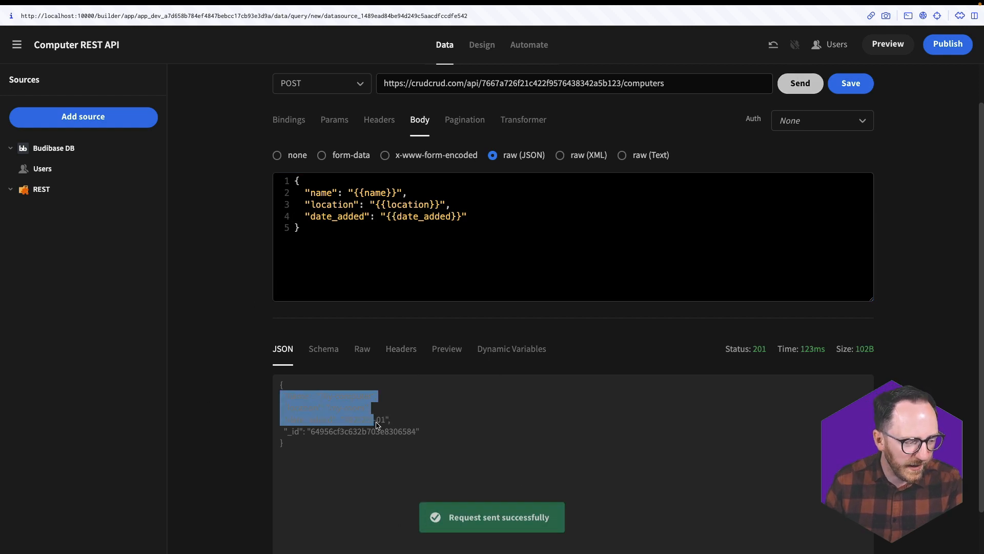
{"action": "left_click", "coordinate": [416, 428]}
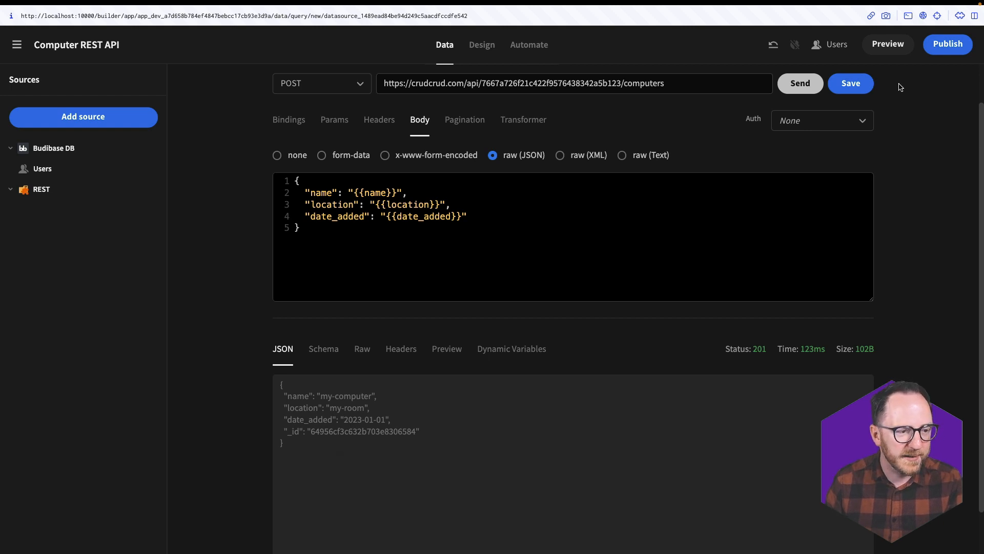
{"action": "left_click", "coordinate": [846, 84]}
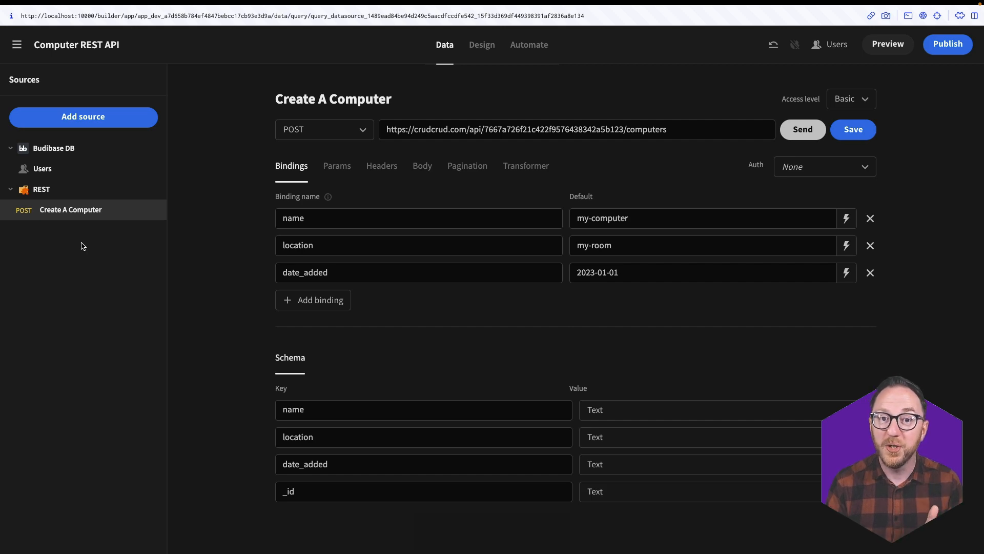
Add another query to the REST datasource and name it "Read Computers".
{"action": "left_click", "coordinate": [93, 128]}
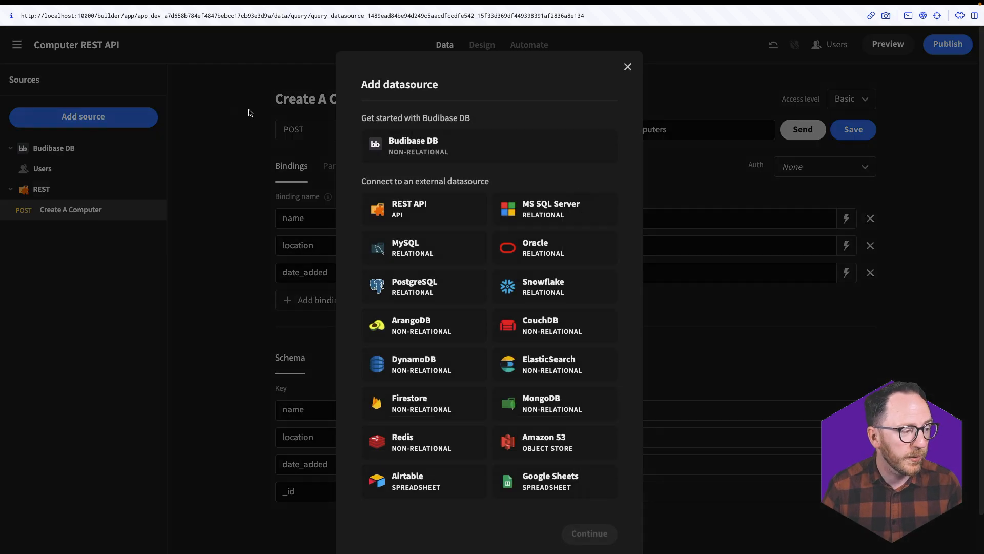
{"action": "left_click", "coordinate": [56, 200]}
{"action": "left_click", "coordinate": [57, 198]}
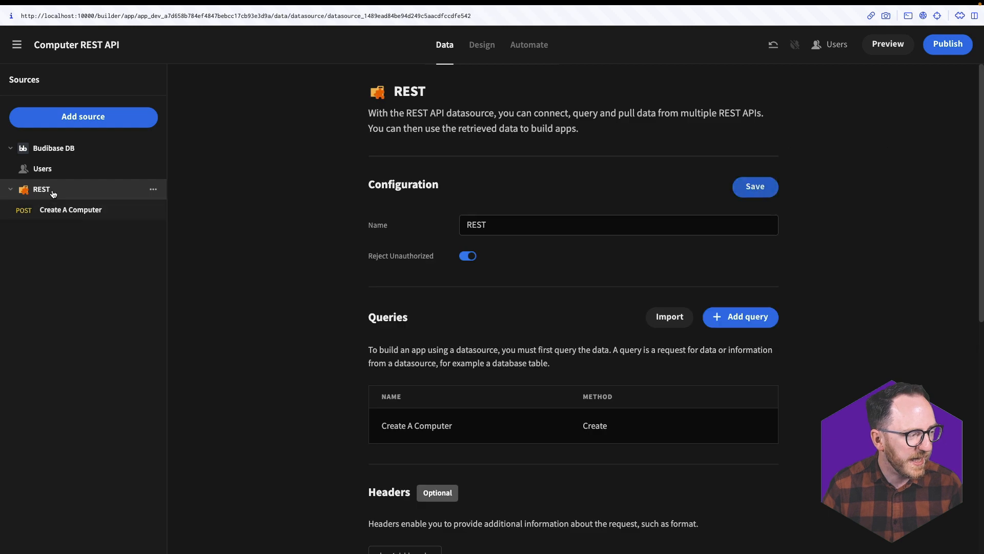
{"action": "left_click", "coordinate": [748, 323]}
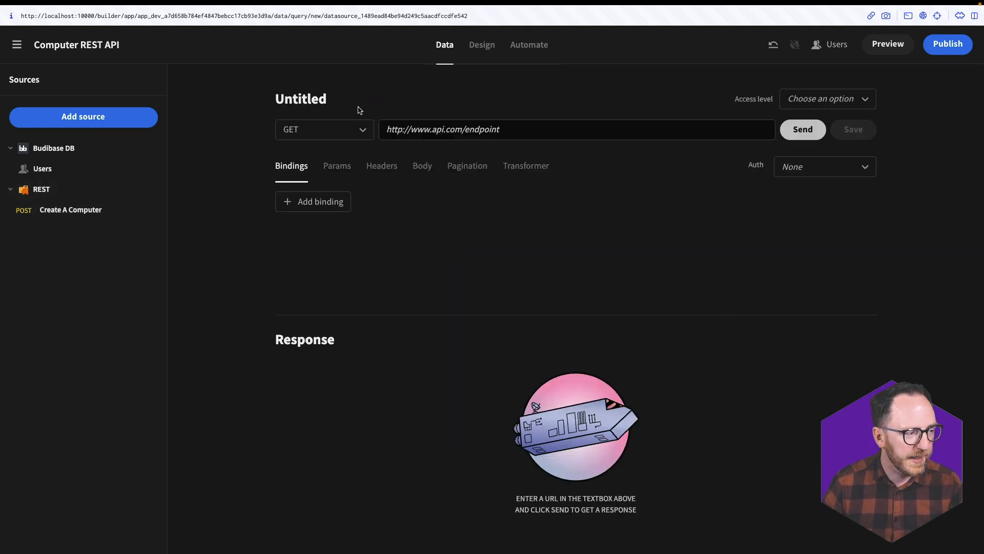
{"action": "left_click", "coordinate": [337, 101]}
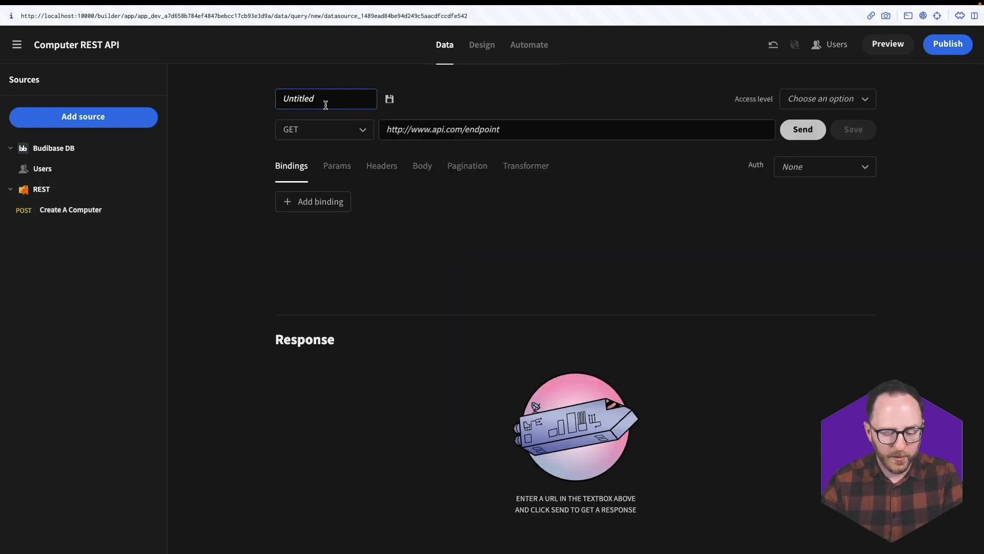
{"action": "type", "text": "Read Computers"}
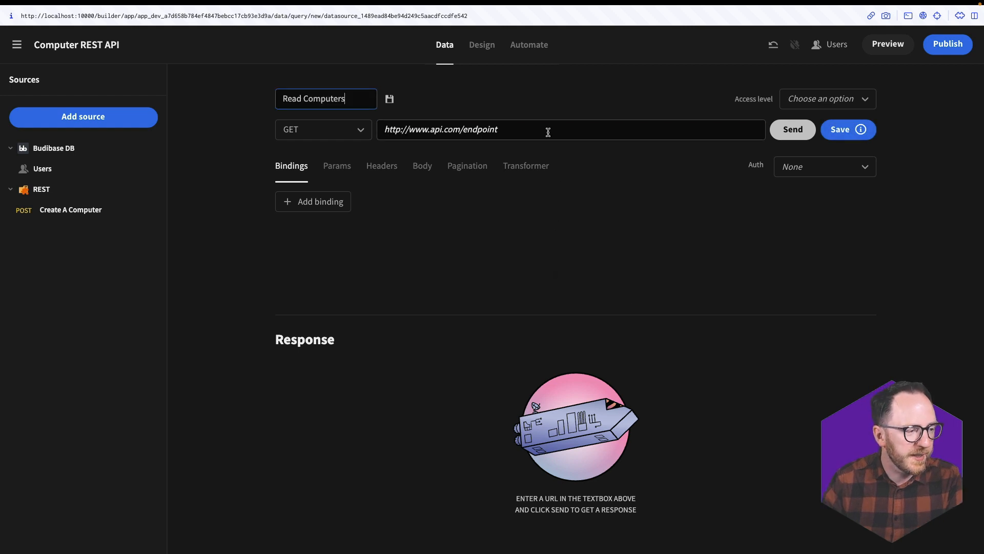
Set the query's URL to the crudcrud.com API endpoint with its unique API key and /computers, and send the GET request.
{"action": "left_click", "coordinate": [548, 132]}
{"action": "key", "text": "ctrl+v"}
{"action": "type", "text": "/computer"}
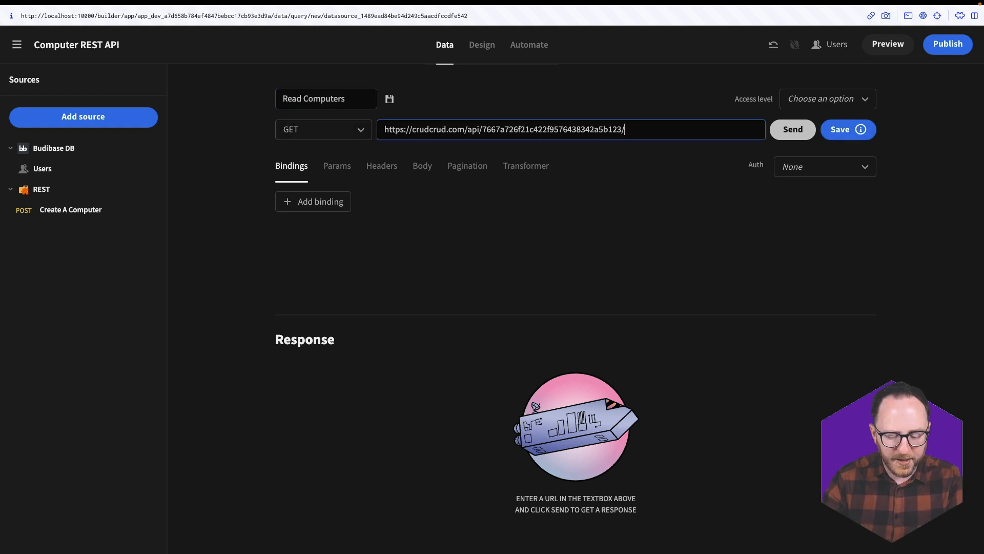
{"action": "left_click", "coordinate": [796, 130]}
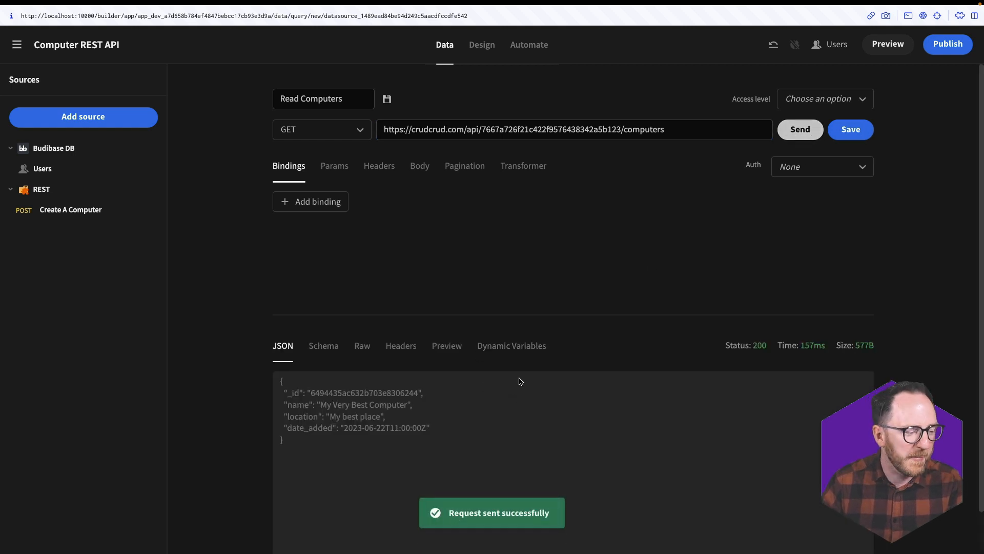
{"action": "scroll", "coordinate": [520, 381], "scroll_direction": "down", "scroll_amount": 2}
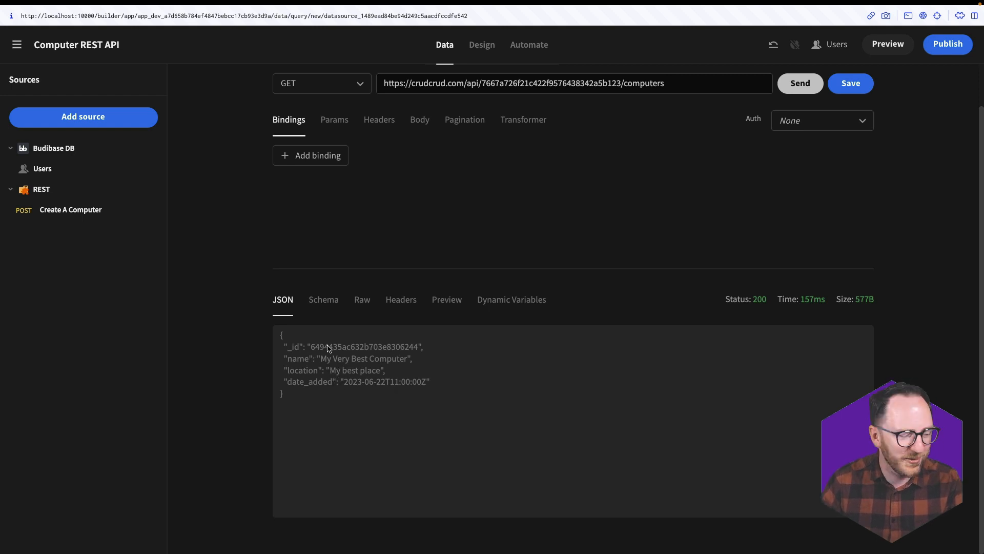
Set the date_added field's type to Datetime in the response schema.
{"action": "left_click", "coordinate": [323, 303]}
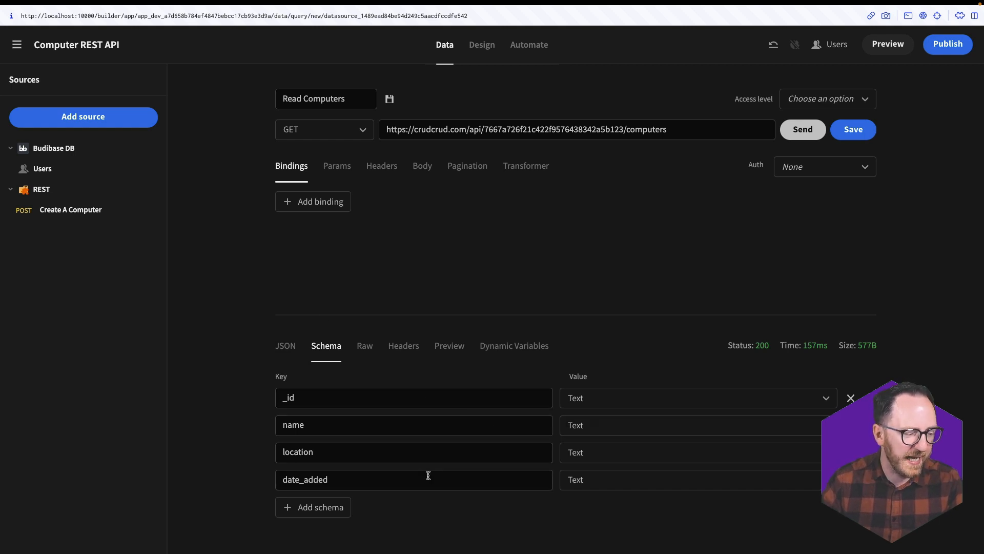
{"action": "left_click", "coordinate": [579, 479]}
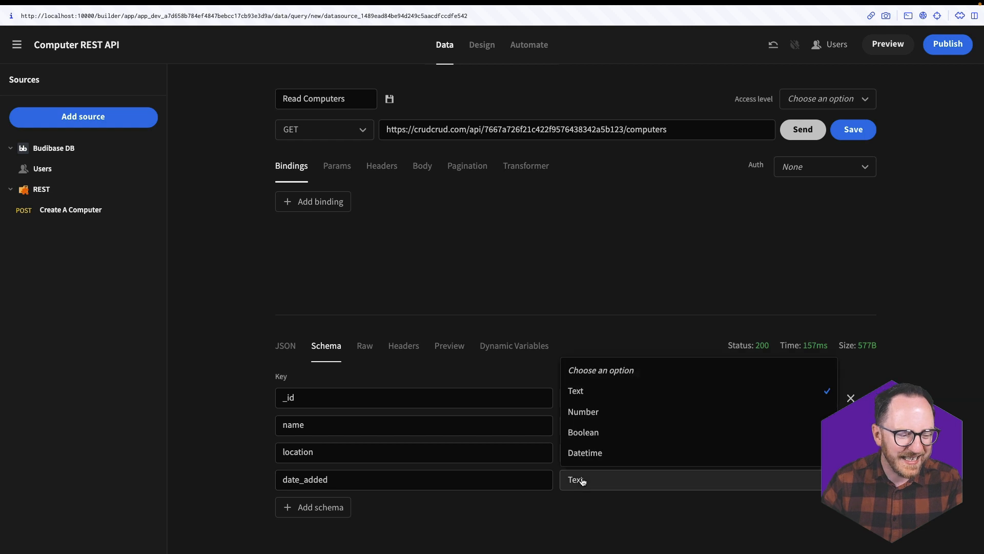
{"action": "left_click", "coordinate": [602, 456]}
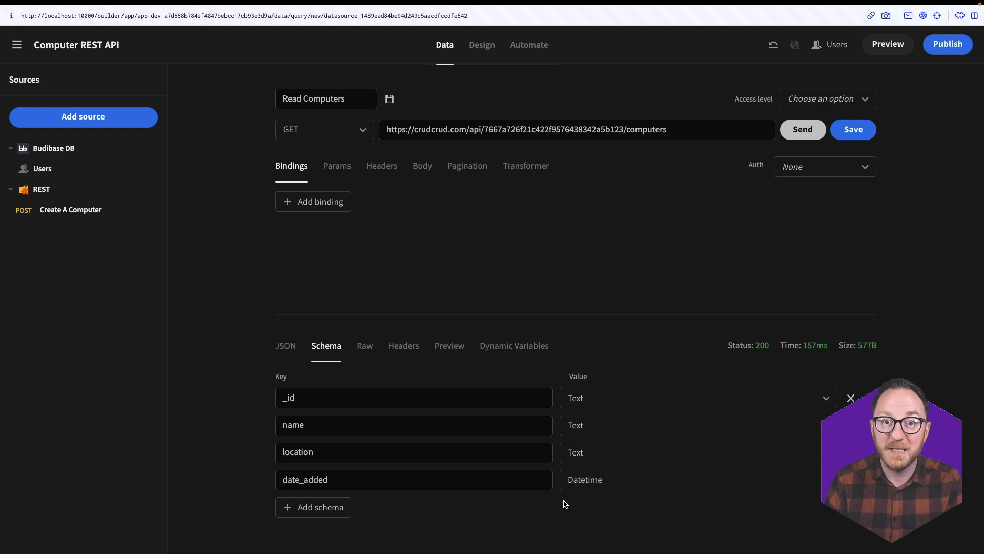
Examine the response's raw data, headers and table preview of the computer records.
{"action": "left_click", "coordinate": [365, 346]}
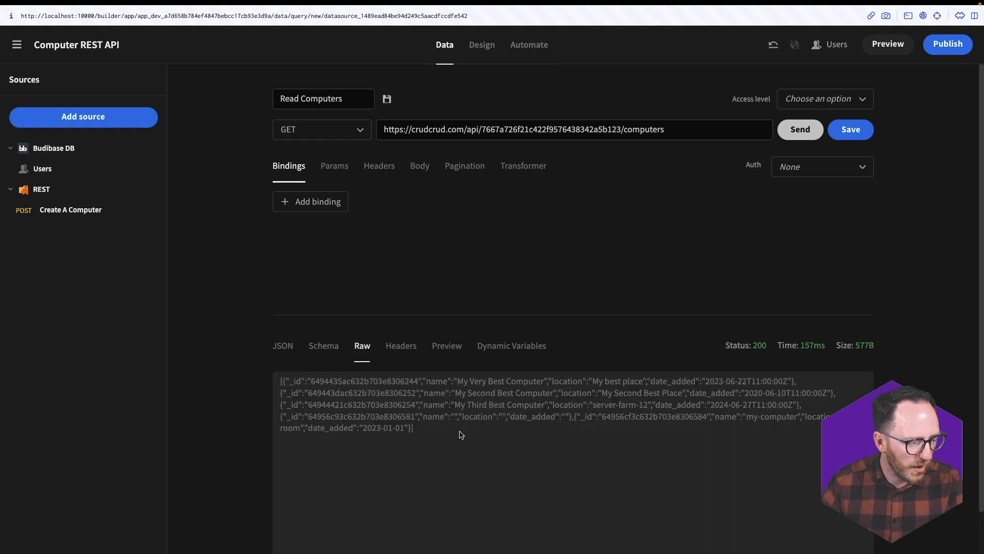
{"action": "left_click", "coordinate": [413, 354]}
{"action": "scroll", "coordinate": [456, 447], "scroll_direction": "down", "scroll_amount": 2}
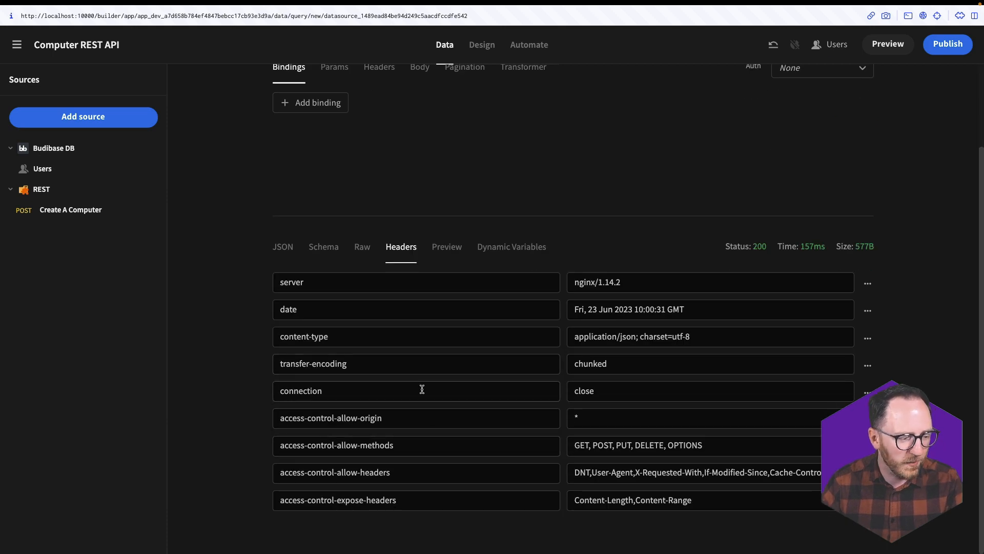
{"action": "left_click", "coordinate": [447, 247]}
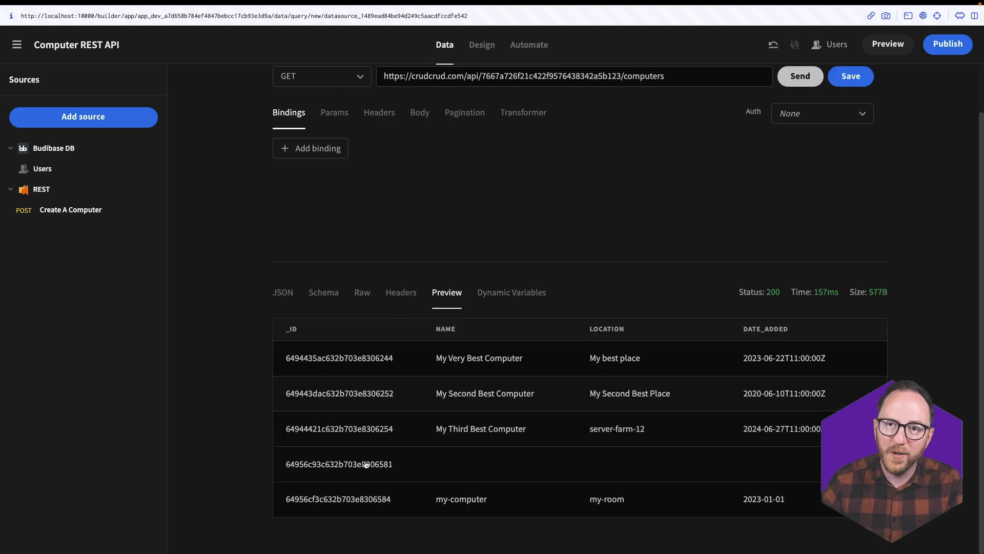
Check the response's dynamic variables, resend the Read Computers GET request and save the query.
{"action": "left_click", "coordinate": [507, 292]}
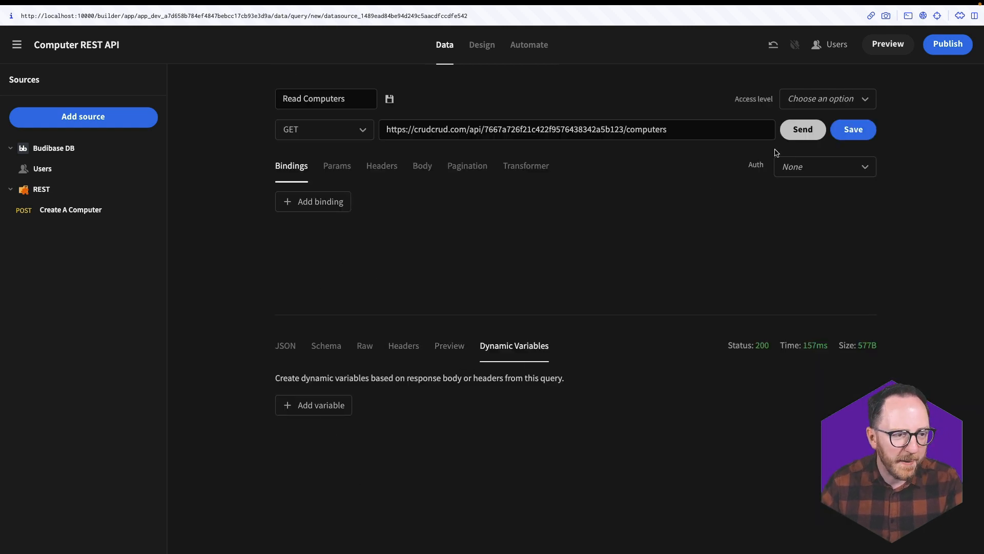
{"action": "left_click", "coordinate": [803, 129]}
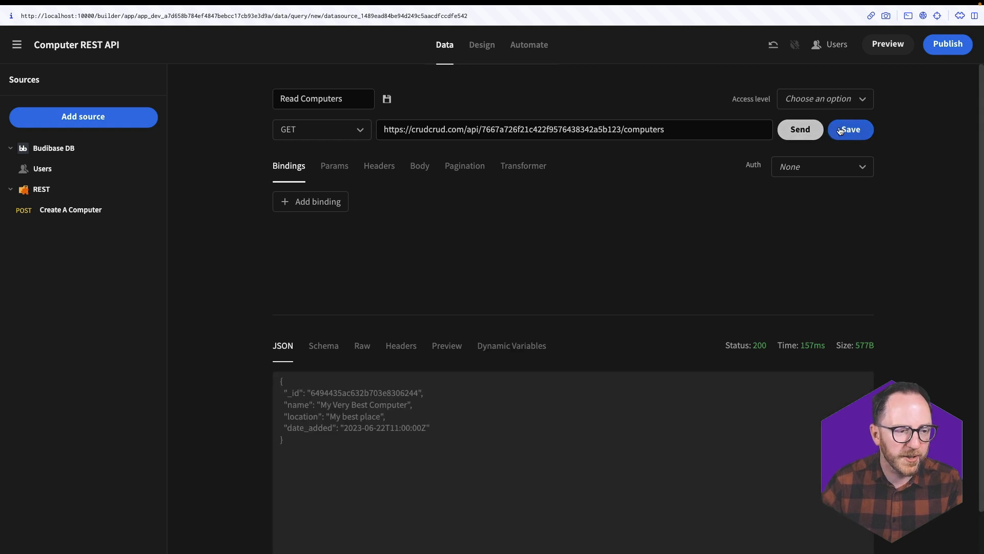
{"action": "left_click", "coordinate": [841, 130]}
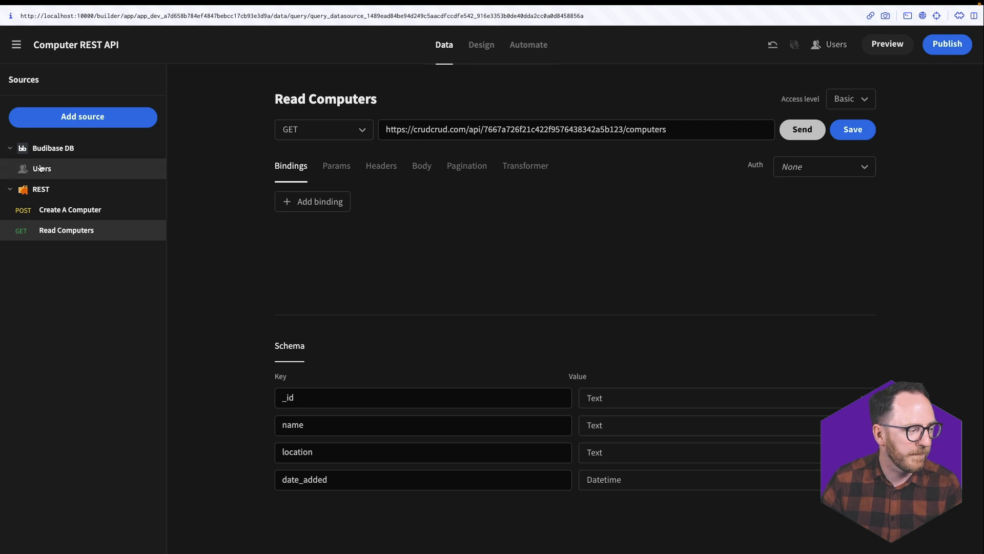
Add another query to the REST datasource and name it "Read Single Computer".
{"action": "left_click", "coordinate": [41, 189]}
{"action": "left_click", "coordinate": [712, 323]}
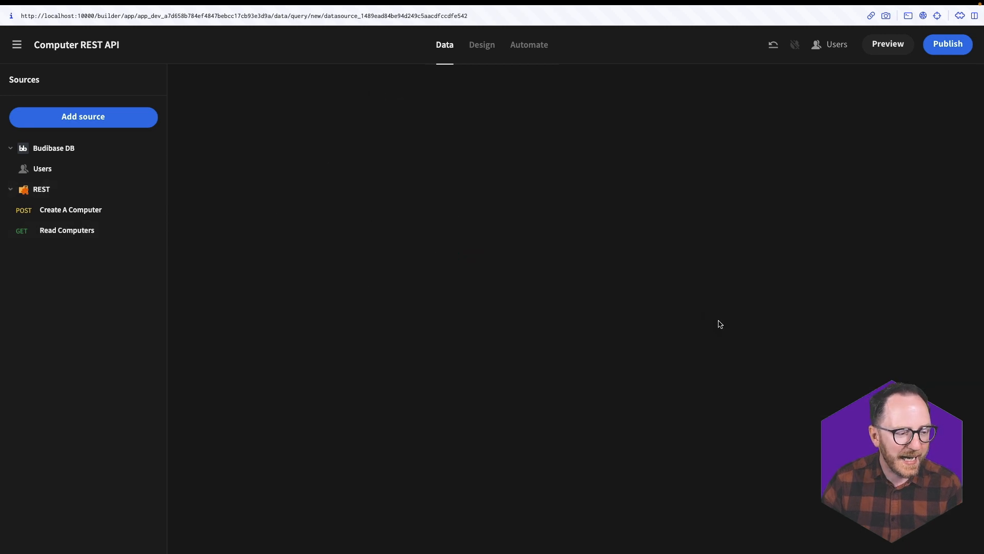
{"action": "left_click", "coordinate": [320, 98]}
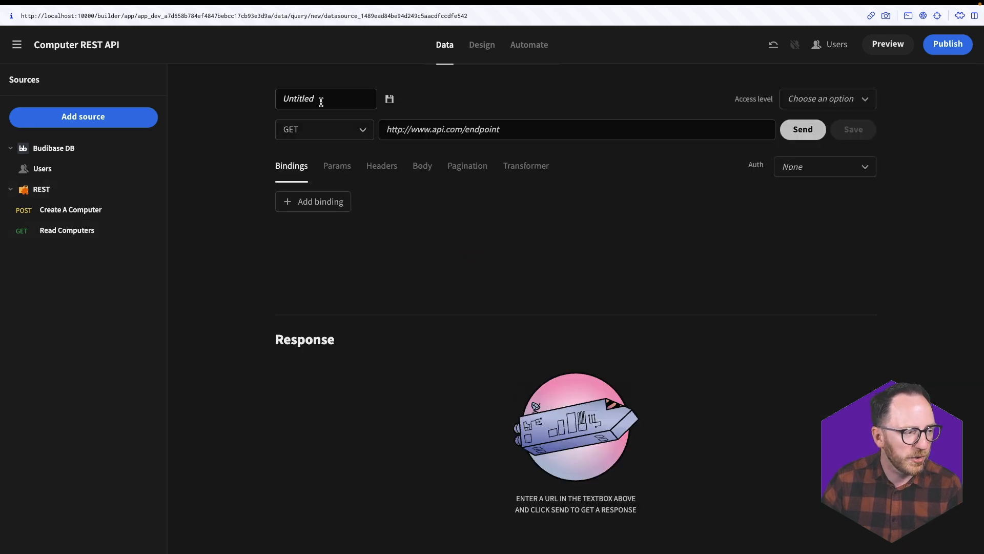
{"action": "type", "text": "read"}
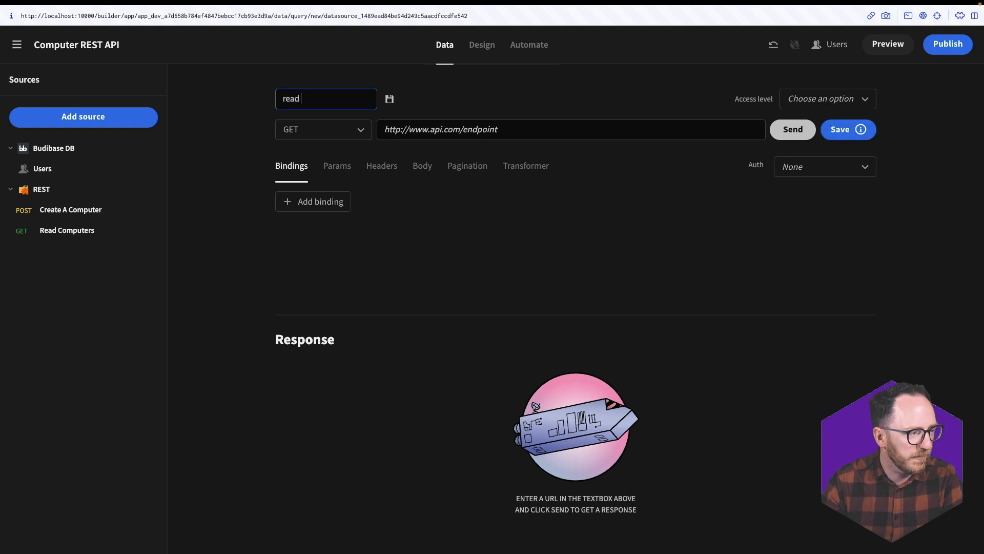
{"action": "key", "text": "BackSpace"}
Set the URL to the crudcrud.com endpoint with its API key and /computers/6494435ac632b703e8306244, save and send the query, and check the returned record.
{"action": "type", "text": "compu"}
{"action": "type", "text": "ters/"}
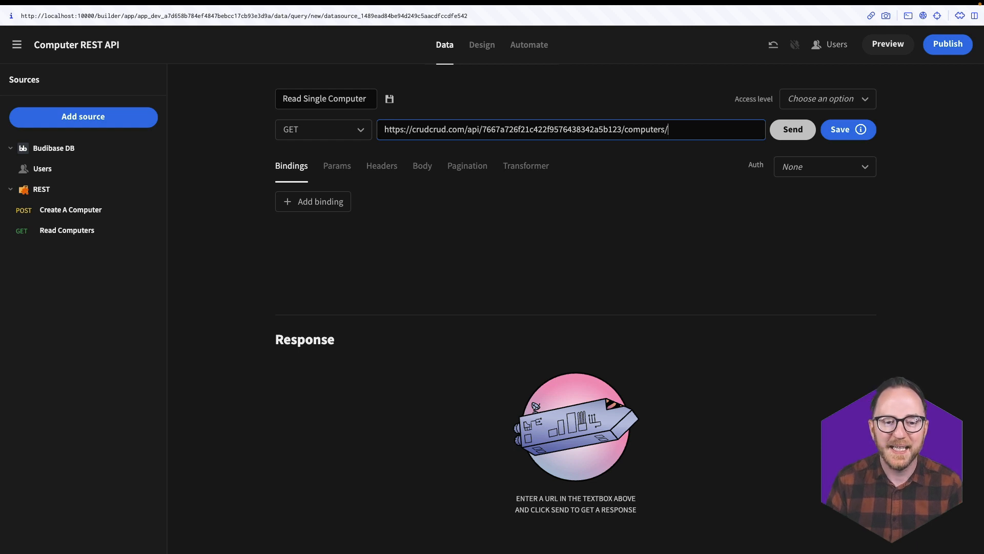
{"action": "left_click", "coordinate": [841, 130]}
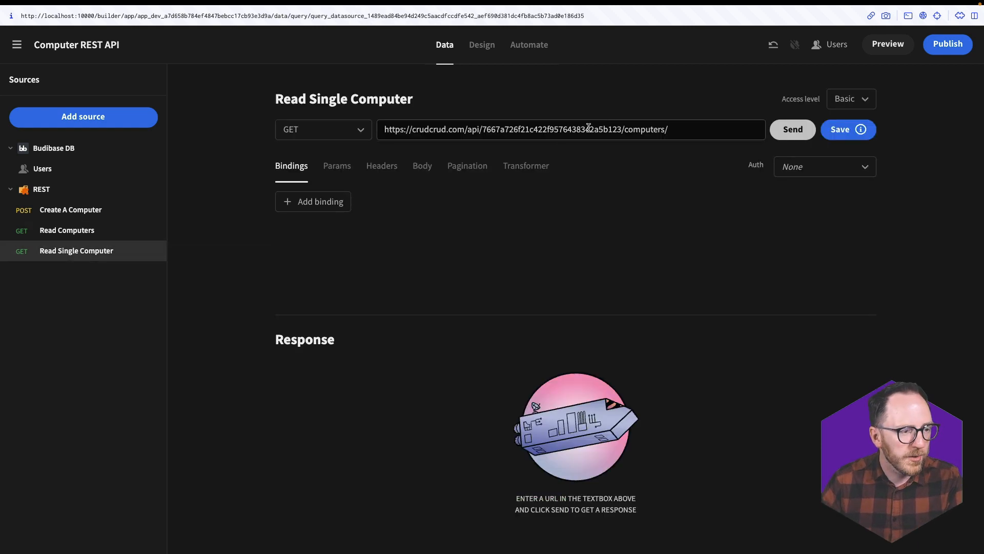
{"action": "type", "text": "/6494435ac632b703e8306244"}
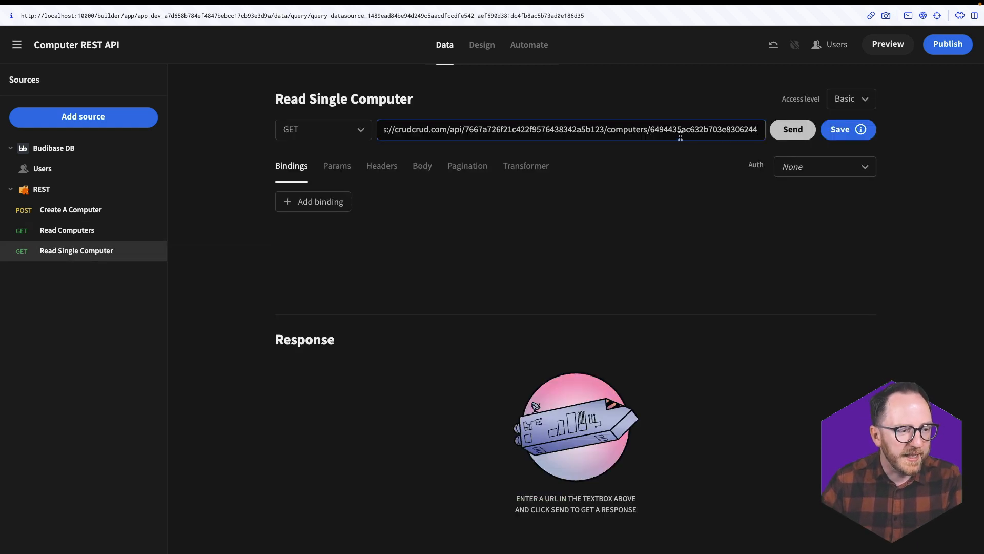
{"action": "left_click", "coordinate": [842, 130]}
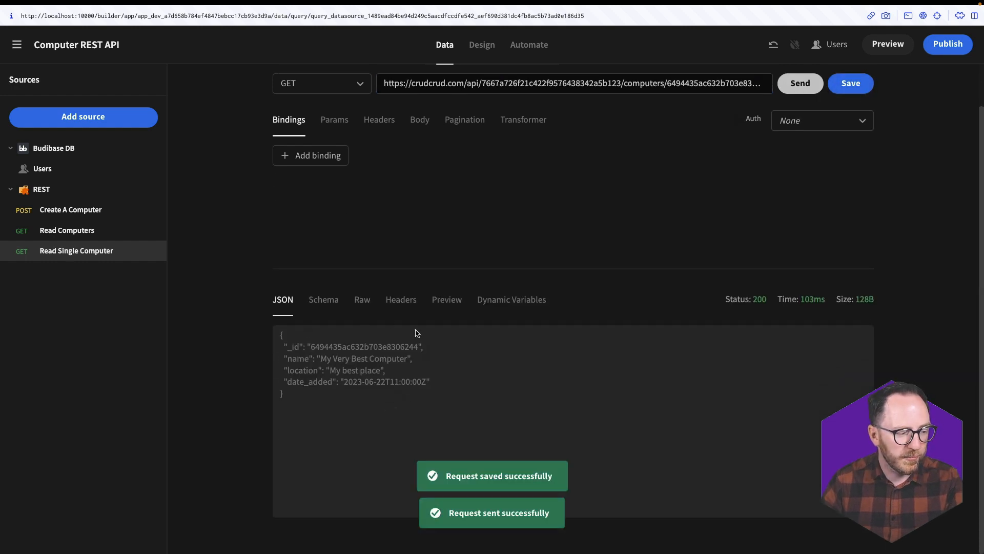
{"action": "left_click", "coordinate": [447, 300]}
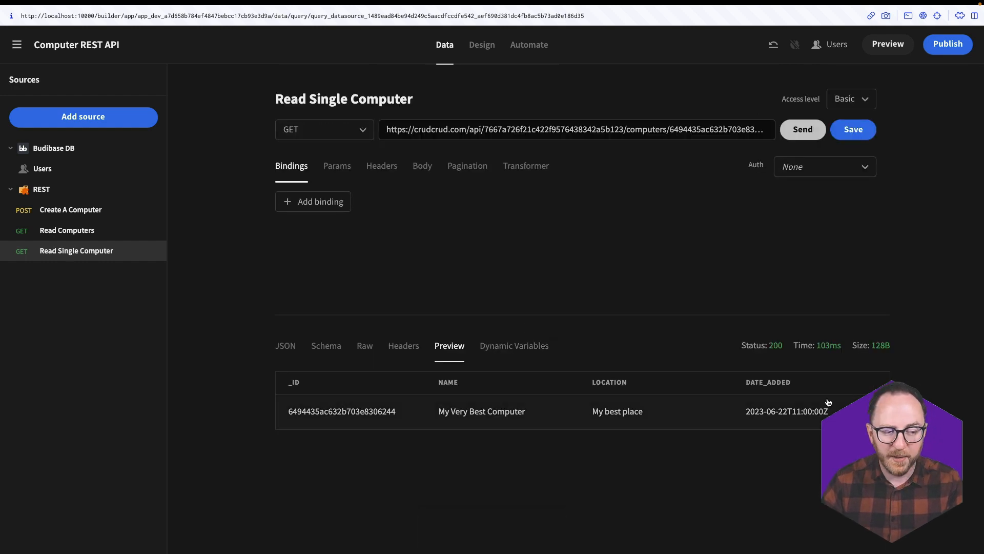
{"action": "left_click", "coordinate": [283, 345]}
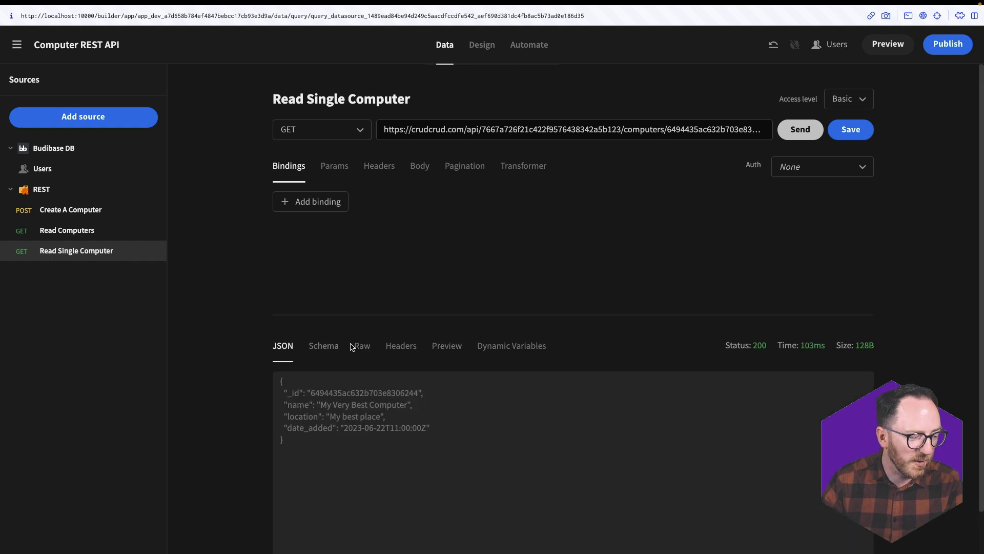
{"action": "scroll", "coordinate": [462, 239], "scroll_direction": "up", "scroll_amount": 2}
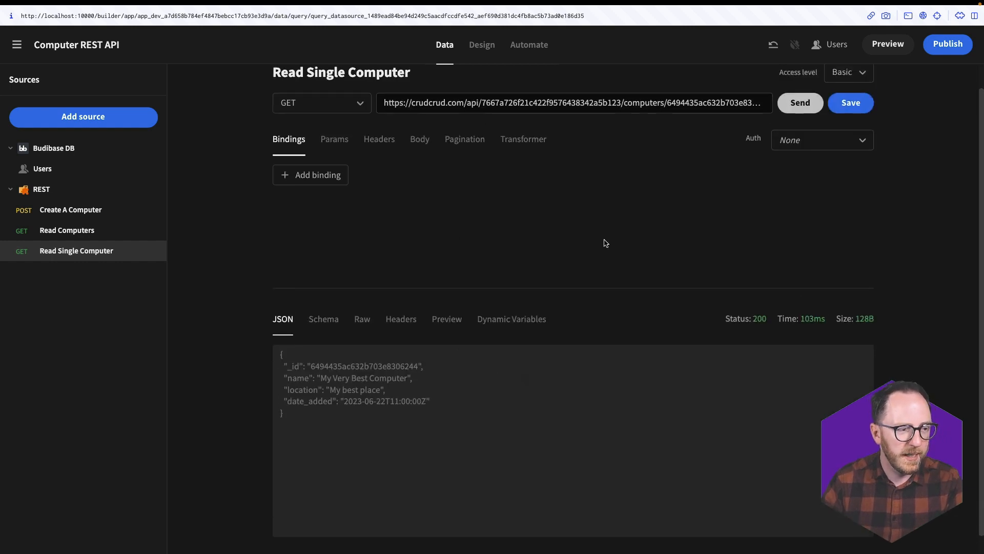
Add a binding named id and move the record ID 6494435ac632b703e8306244 from the URL into its default value.
{"action": "left_click", "coordinate": [661, 109]}
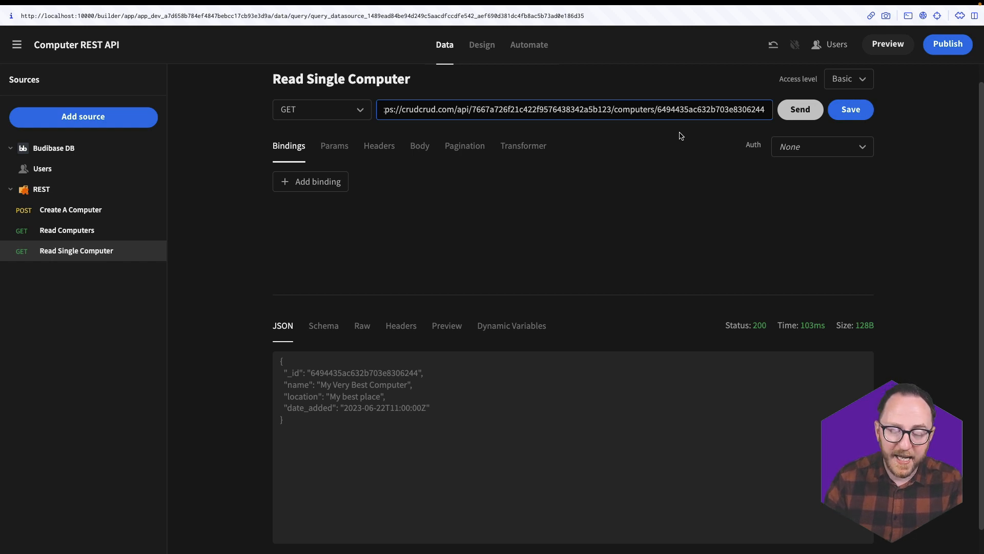
{"action": "left_click", "coordinate": [313, 182]}
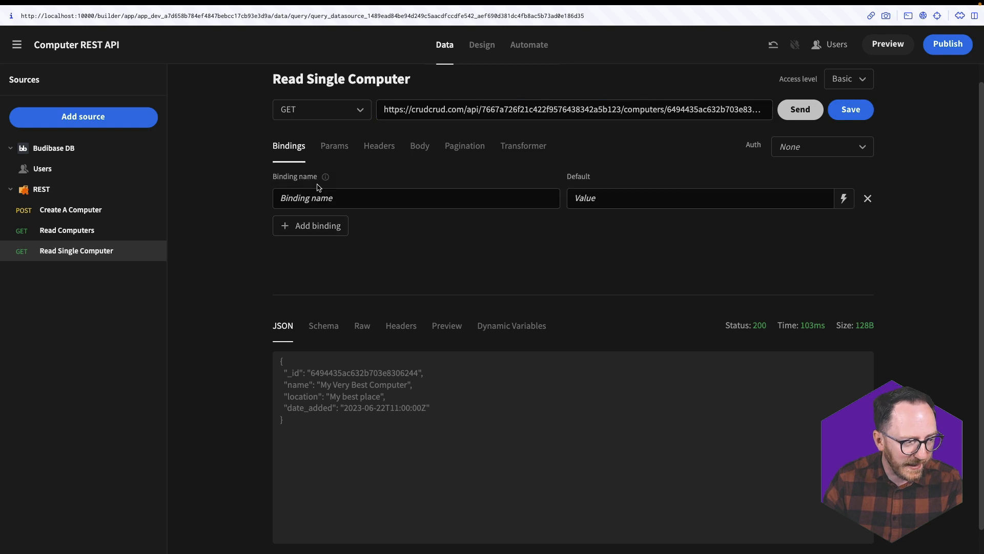
{"action": "left_click", "coordinate": [334, 204]}
{"action": "type", "text": "id"}
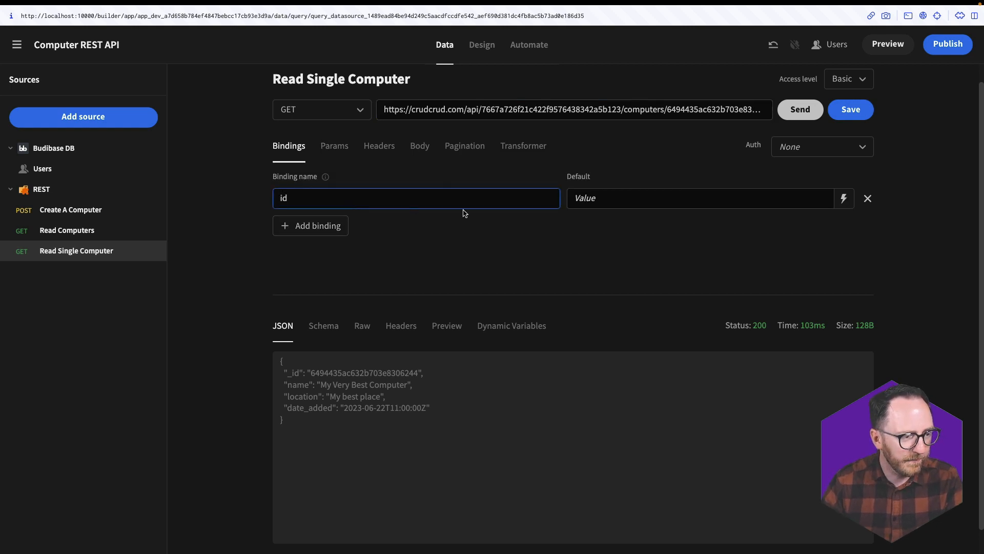
{"action": "double_click", "coordinate": [669, 109]}
{"action": "key", "text": "ctrl+x"}
{"action": "left_click", "coordinate": [668, 192]}
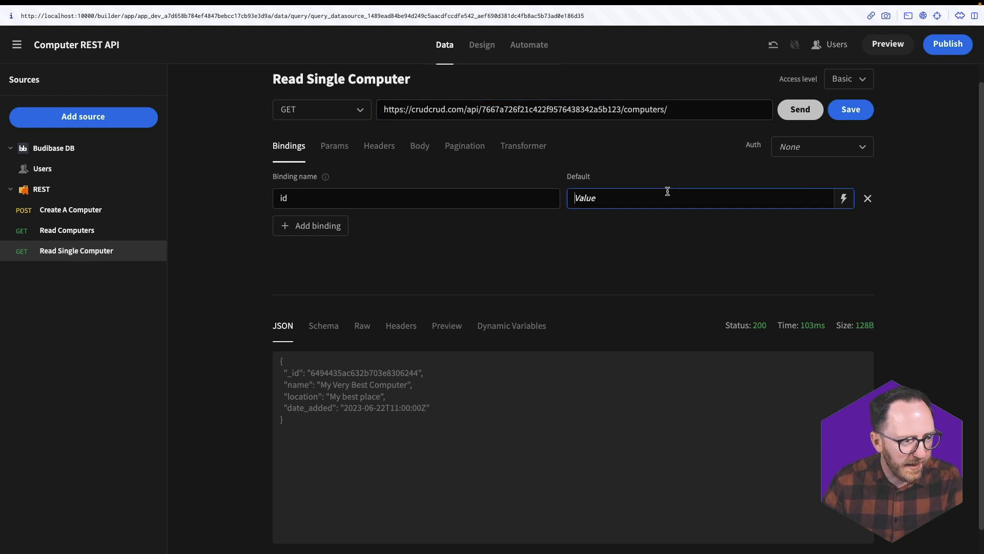
{"action": "key", "text": "ctrl+v"}
Append the {{id}} binding to the URL after /computers/, send the request and save the query.
{"action": "left_click", "coordinate": [661, 229]}
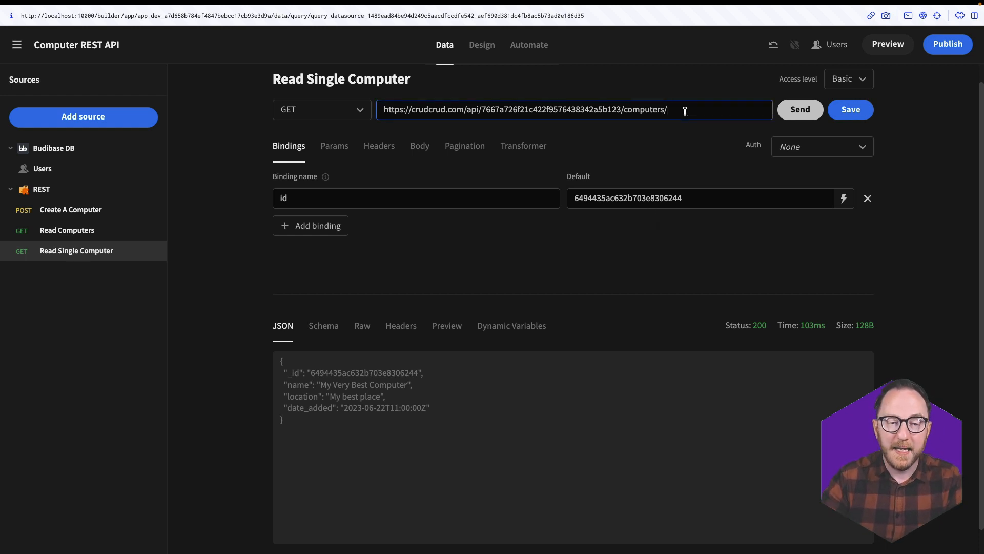
{"action": "type", "text": "{{id"}
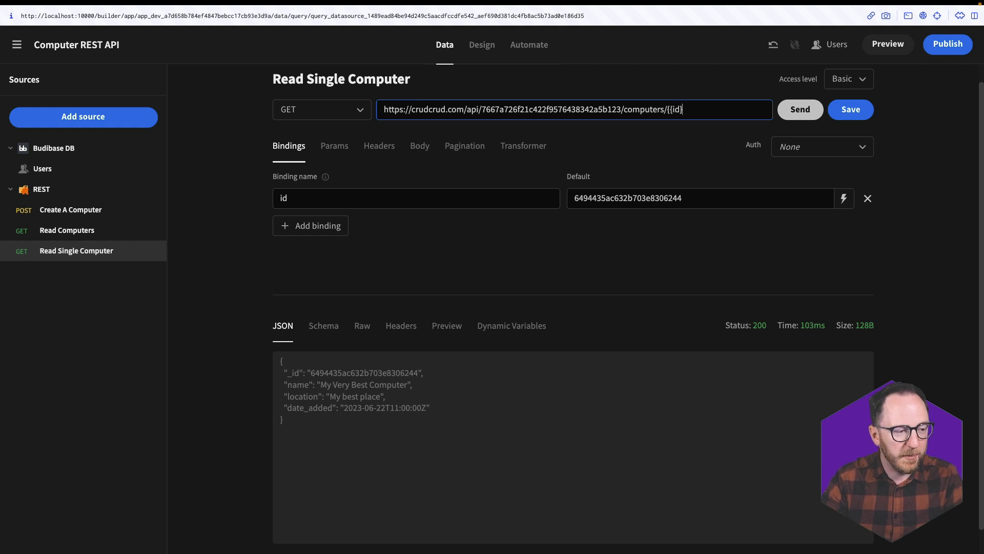
{"action": "type", "text": "}}"}
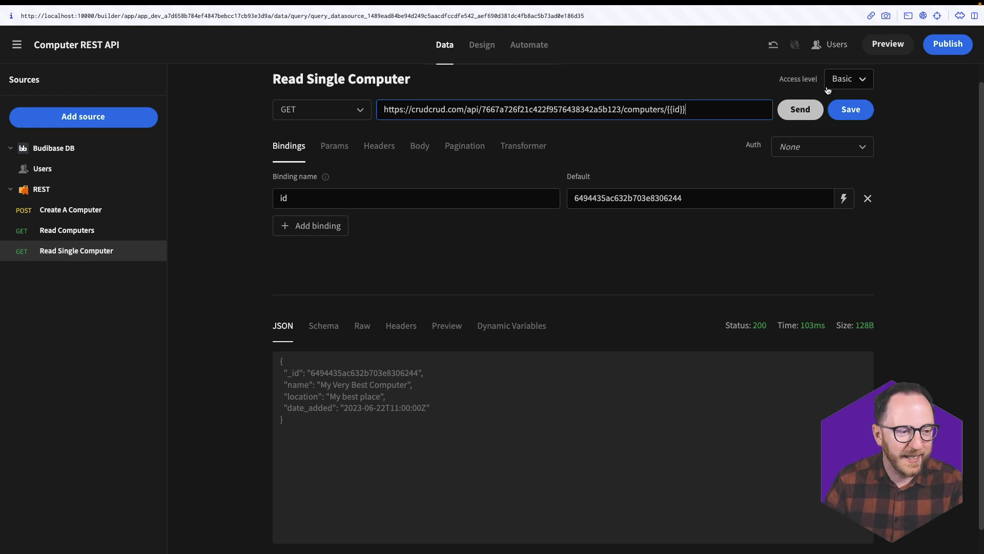
{"action": "left_click", "coordinate": [809, 110]}
{"action": "left_click", "coordinate": [851, 109]}
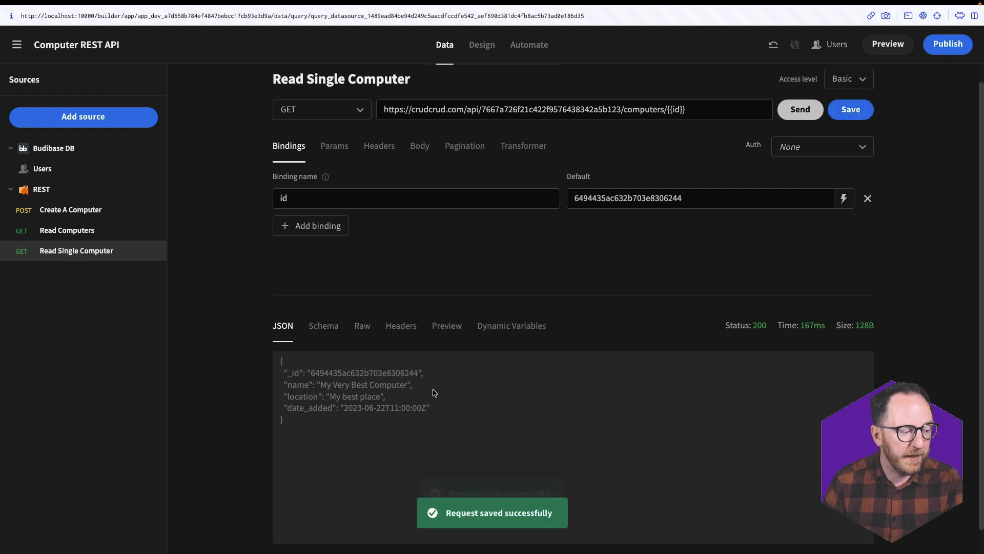
Create a new record with Create A Computer and send Read Single Computer with the id default set to the new record's ID, 64956df2c632b703e830658d.
{"action": "left_click", "coordinate": [78, 232]}
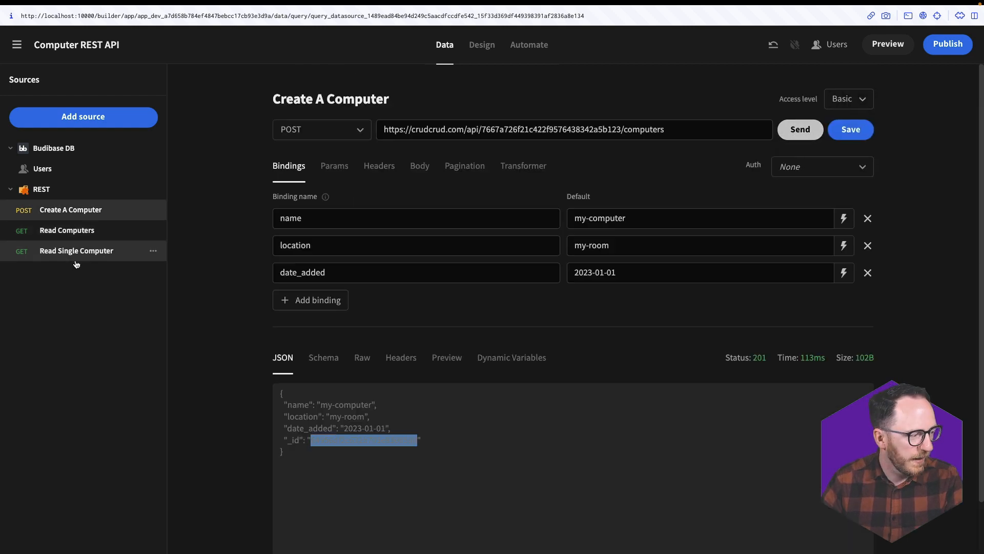
{"action": "left_click", "coordinate": [76, 258]}
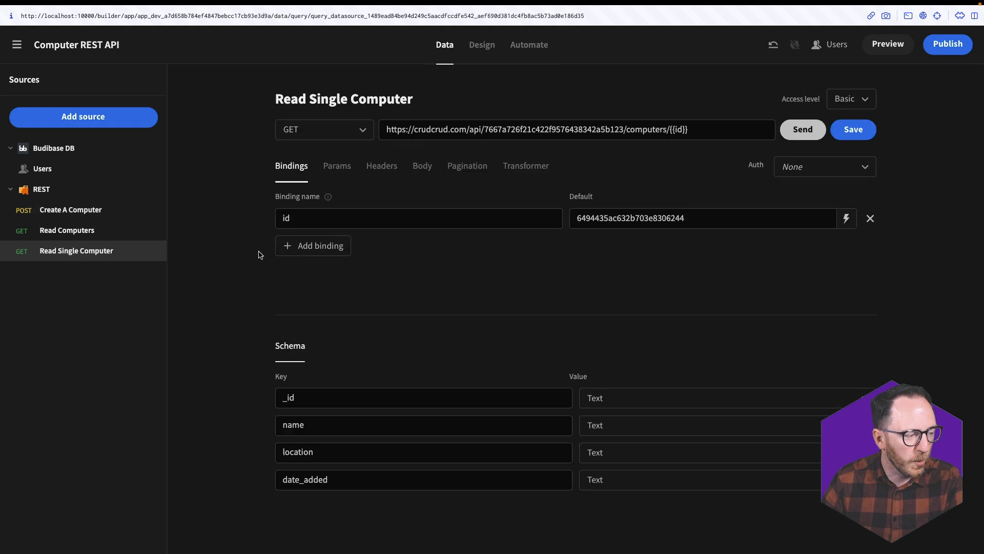
{"action": "double_click", "coordinate": [667, 218]}
{"action": "key", "text": "ctrl+v"}
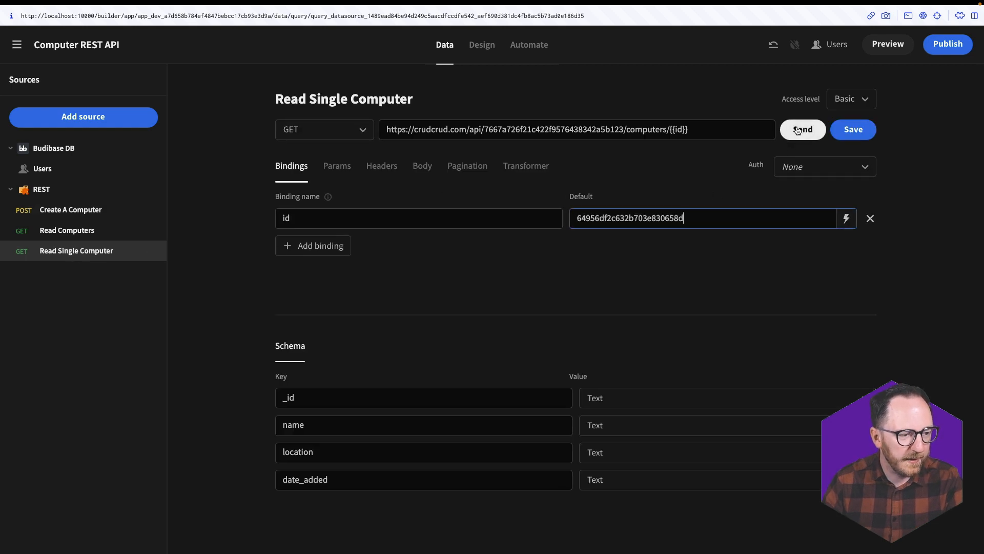
{"action": "left_click", "coordinate": [803, 130]}
{"action": "scroll", "coordinate": [492, 376], "scroll_direction": "down", "scroll_amount": 1}
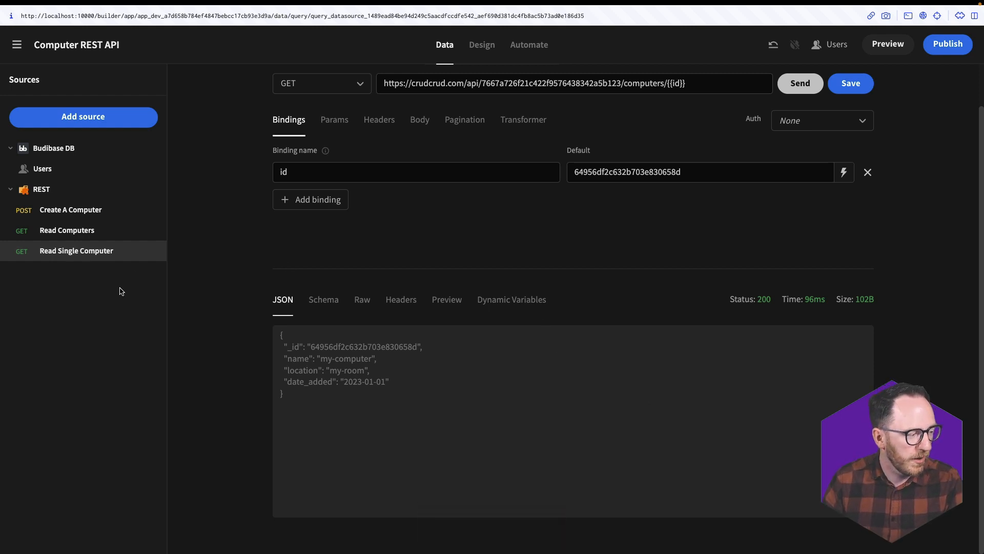
Duplicate the Read Single Computer query, rename the copy "Update Single Computer" and save it.
{"action": "left_click", "coordinate": [152, 254]}
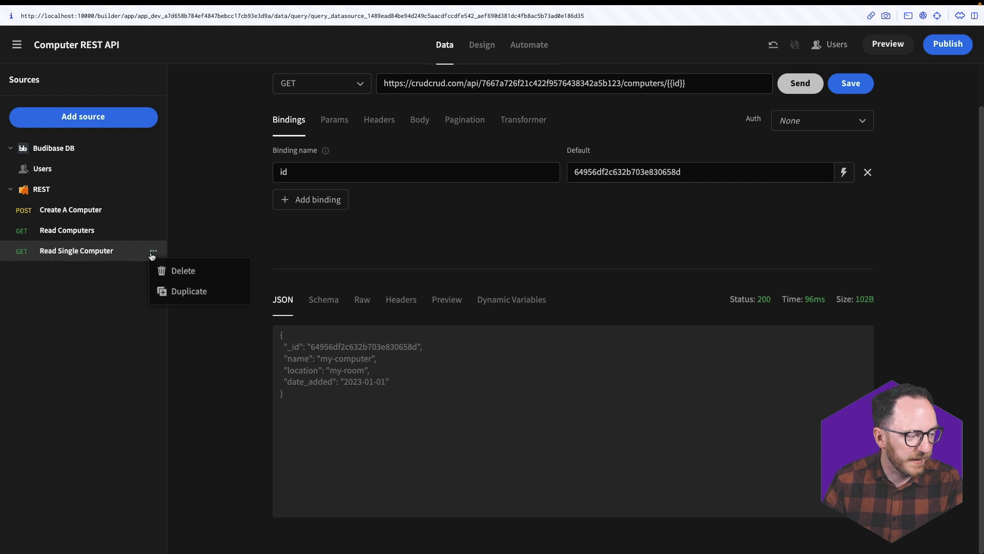
{"action": "left_click", "coordinate": [179, 293]}
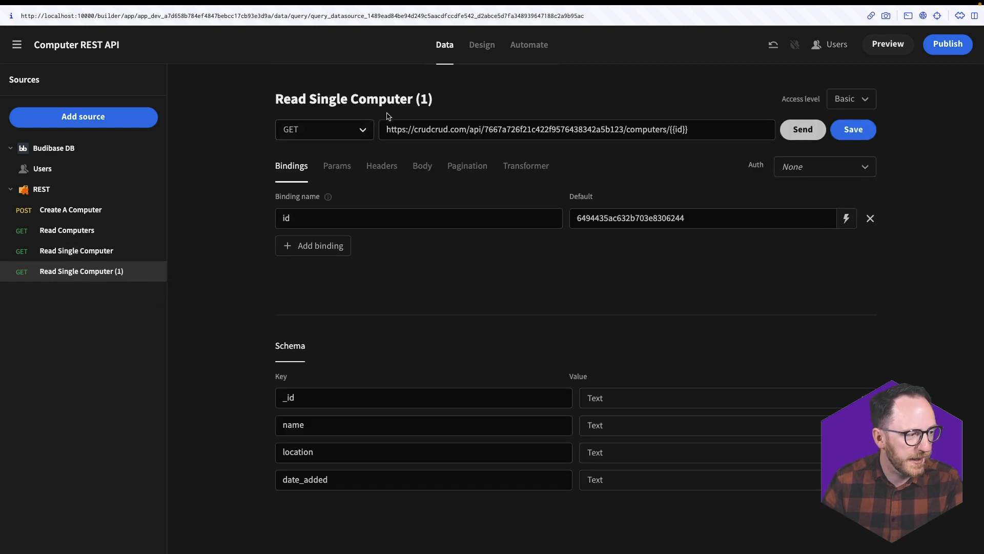
{"action": "left_click", "coordinate": [443, 102]}
{"action": "double_click", "coordinate": [286, 96]}
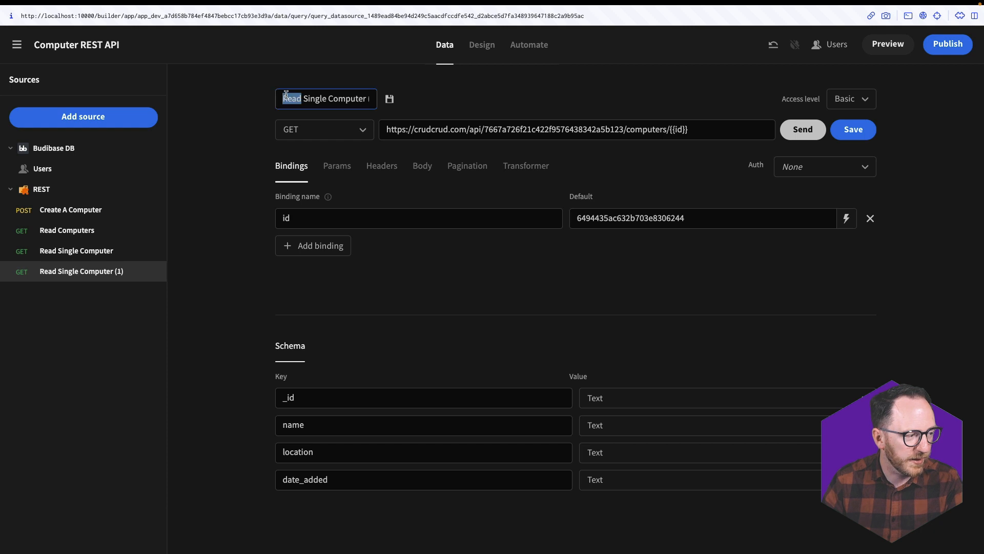
{"action": "type", "text": "Update"}
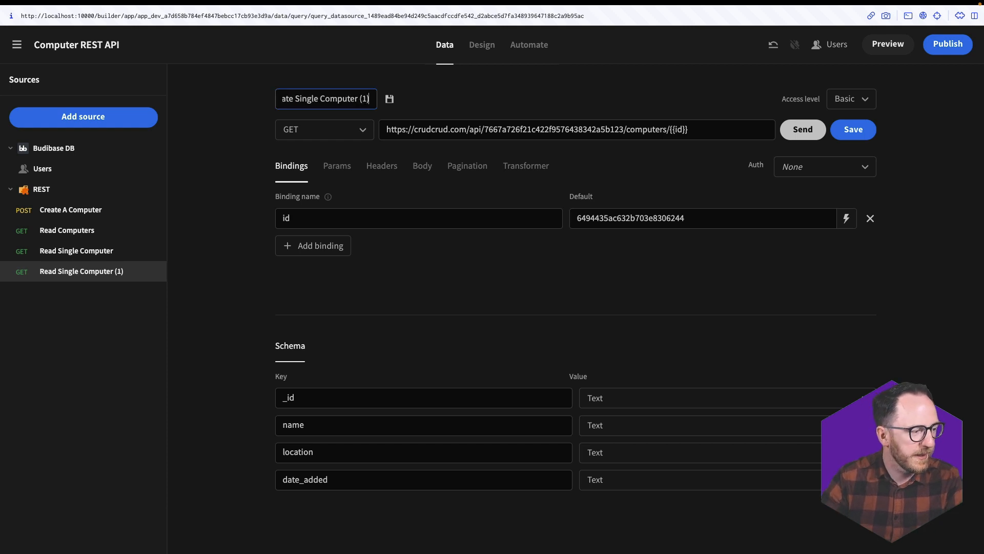
{"action": "key", "text": "BackSpace"}
{"action": "key", "text": "BackSpace"}
{"action": "key", "text": "BackSpace"}
{"action": "key", "text": "BackSpace"}
{"action": "left_click", "coordinate": [854, 130]}
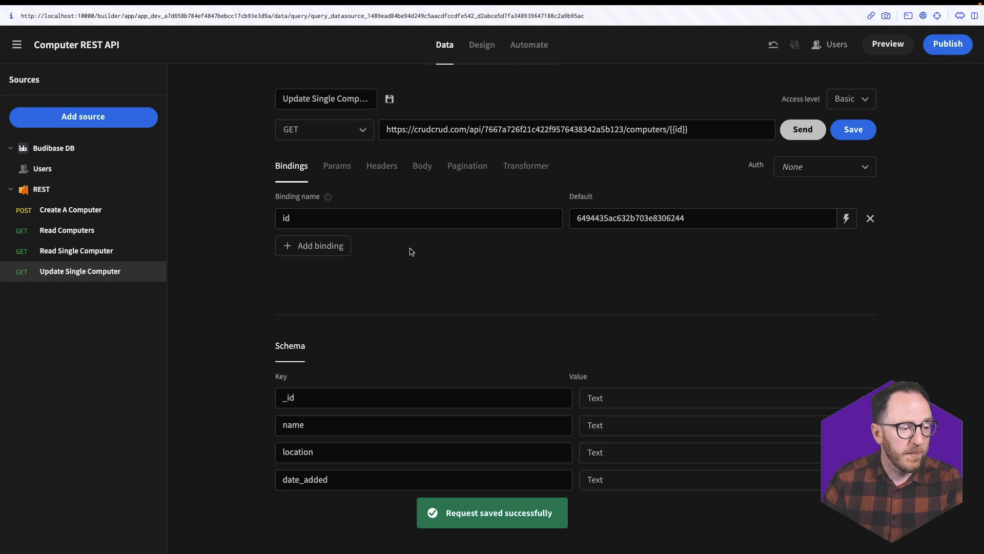
Add bindings named name, location and date_added to the Update Single Computer query and save it.
{"action": "left_click", "coordinate": [336, 246]}
{"action": "left_click", "coordinate": [342, 245]}
{"action": "type", "text": "na"}
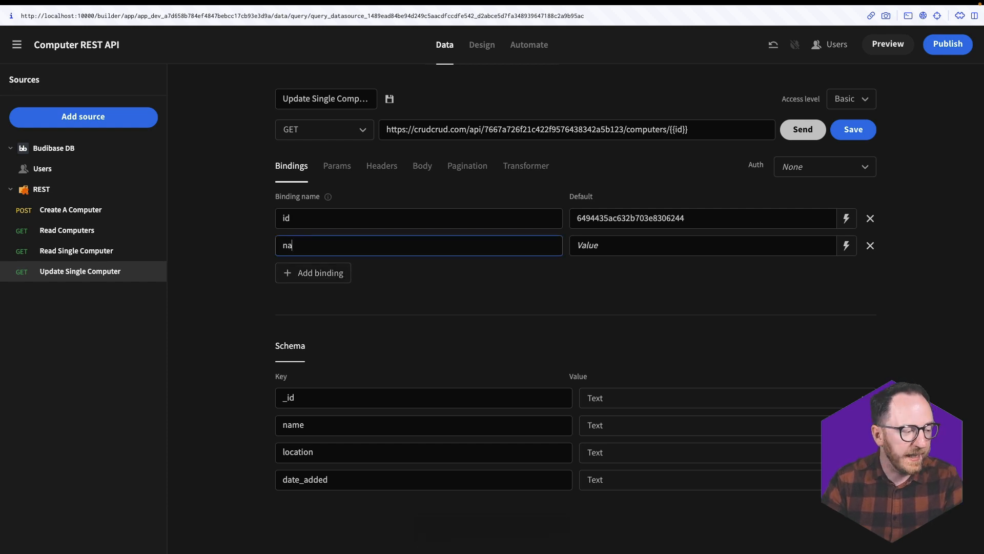
{"action": "type", "text": "me"}
{"action": "left_click", "coordinate": [343, 269]}
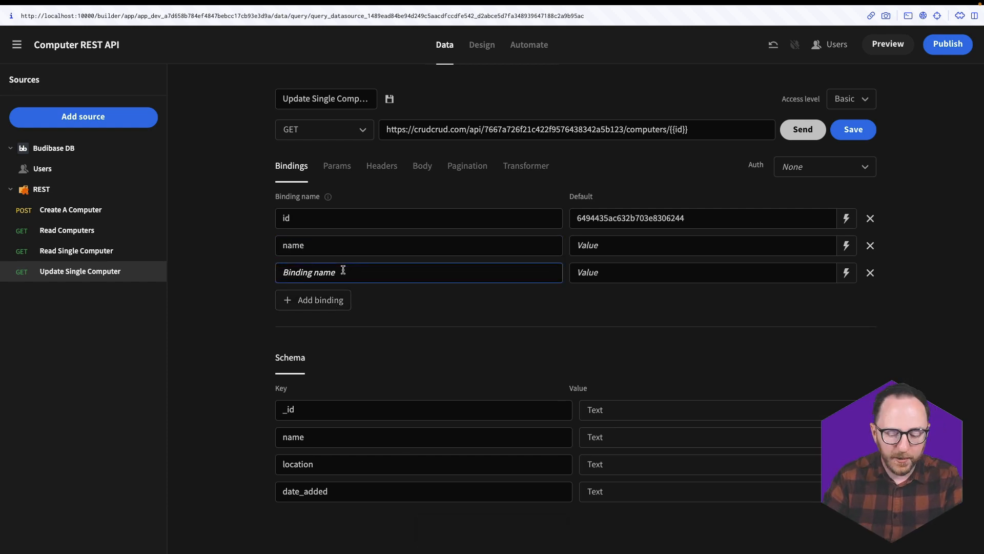
{"action": "type", "text": "location"}
{"action": "left_click", "coordinate": [329, 301]}
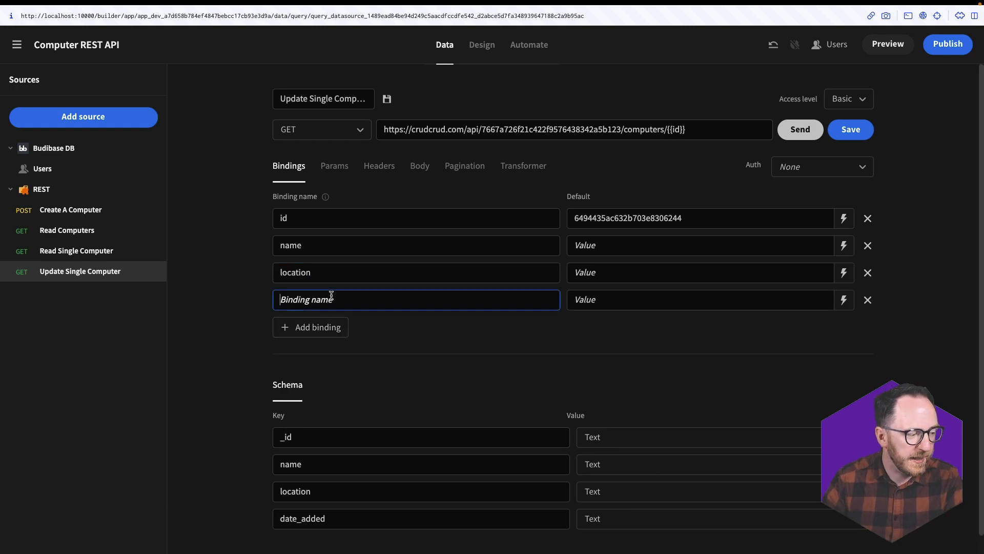
{"action": "type", "text": "date_added"}
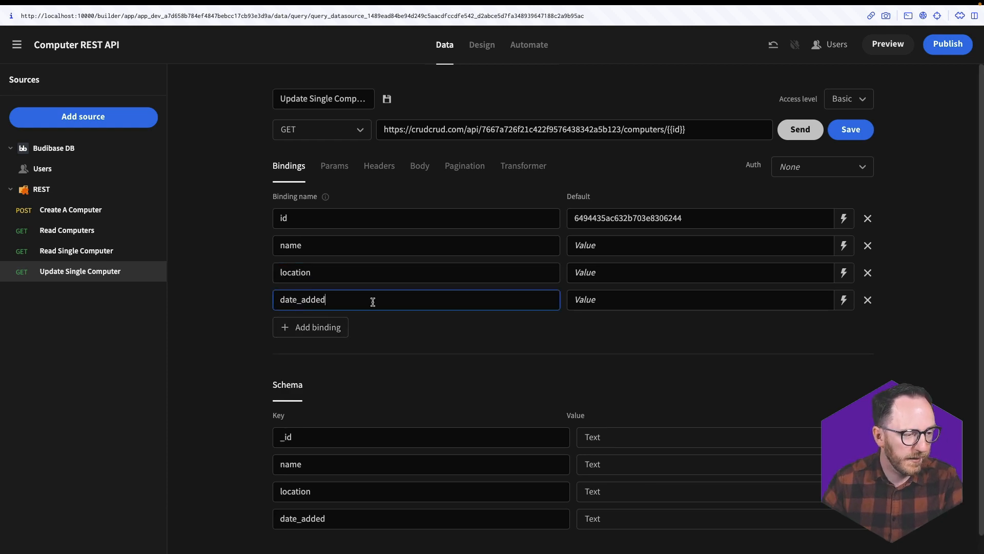
{"action": "left_click", "coordinate": [850, 137]}
Change the Update Single Computer method to PUT with a raw (JSON) body and save the query.
{"action": "left_click", "coordinate": [420, 166]}
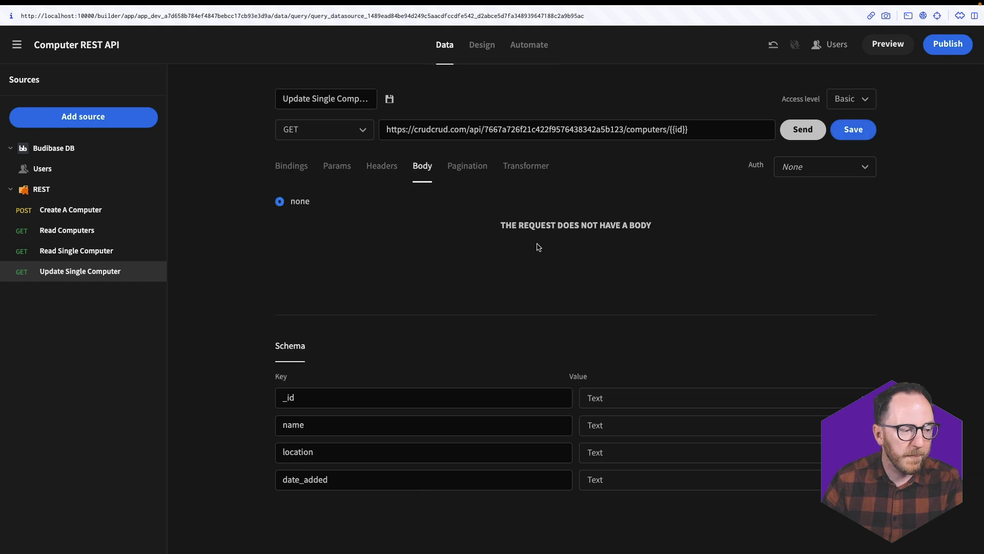
{"action": "left_click", "coordinate": [343, 132]}
{"action": "left_click", "coordinate": [292, 217]}
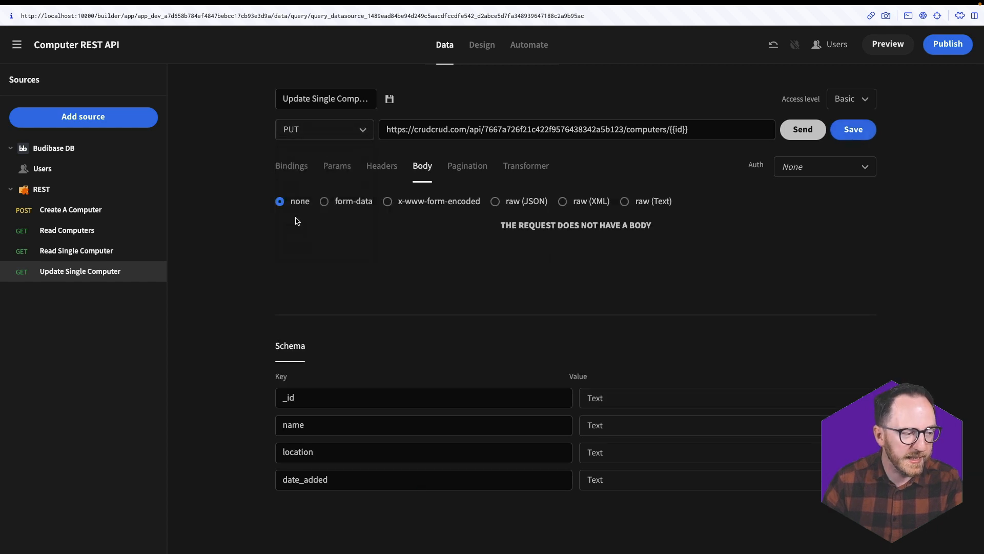
{"action": "left_click", "coordinate": [506, 201]}
{"action": "key", "text": "ctrl+s"}
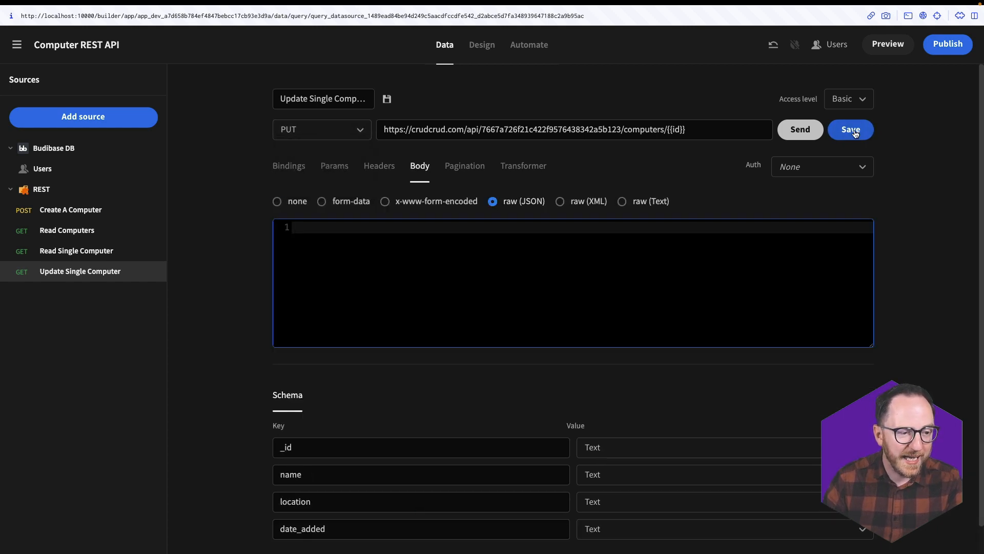
Copy the JSON body with the name, location and date_added bindings from Create A Computer into the Update Single Computer body.
{"action": "left_click", "coordinate": [71, 209]}
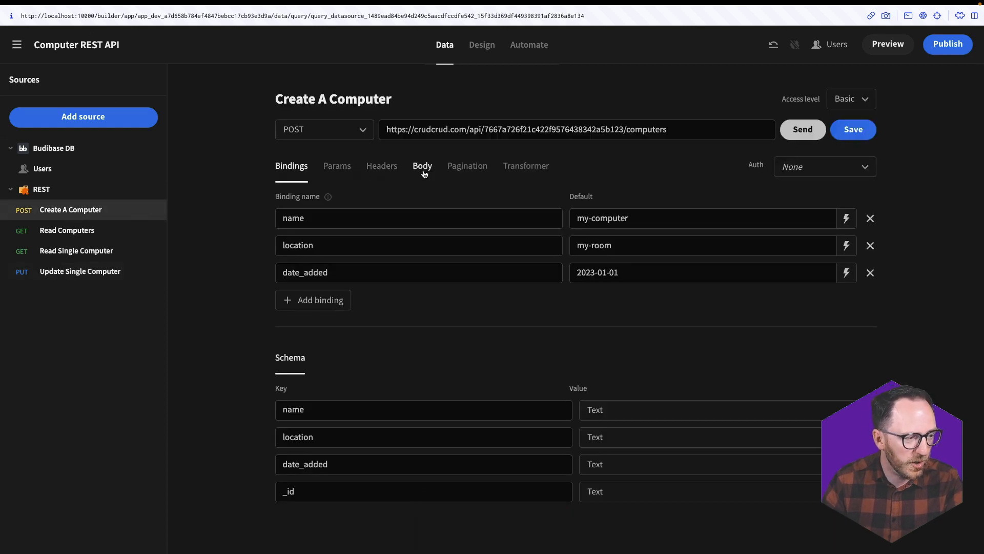
{"action": "left_click", "coordinate": [421, 165]}
{"action": "left_click_drag", "start_coordinate": [330, 291], "coordinate": [284, 227]}
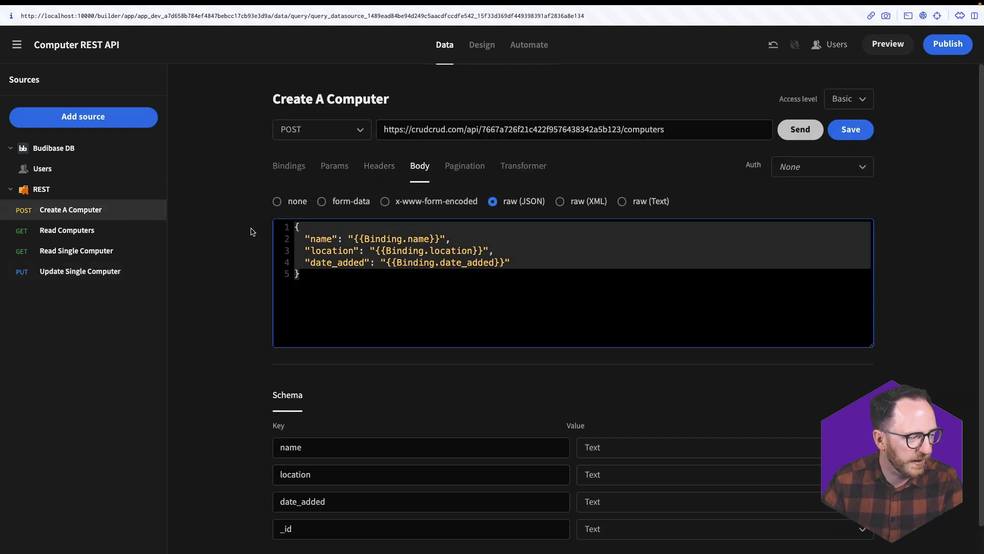
{"action": "left_click", "coordinate": [80, 272]}
{"action": "left_click", "coordinate": [419, 165]}
{"action": "left_click", "coordinate": [421, 274]}
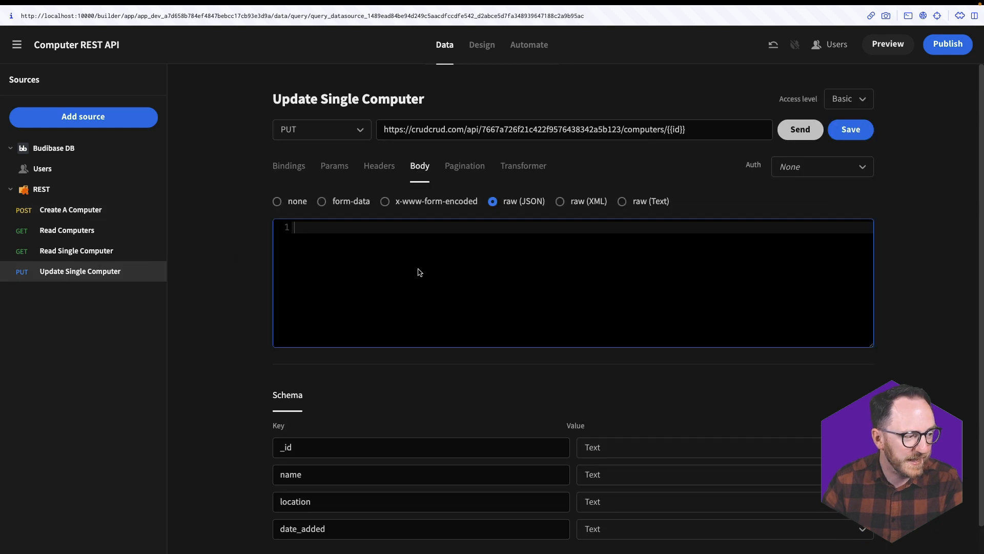
{"action": "key", "text": "ctrl+v"}
Set the schema type of date_added to Datetime in the Update Single Computer query.
{"action": "scroll", "coordinate": [407, 390], "scroll_direction": "down", "scroll_amount": 1}
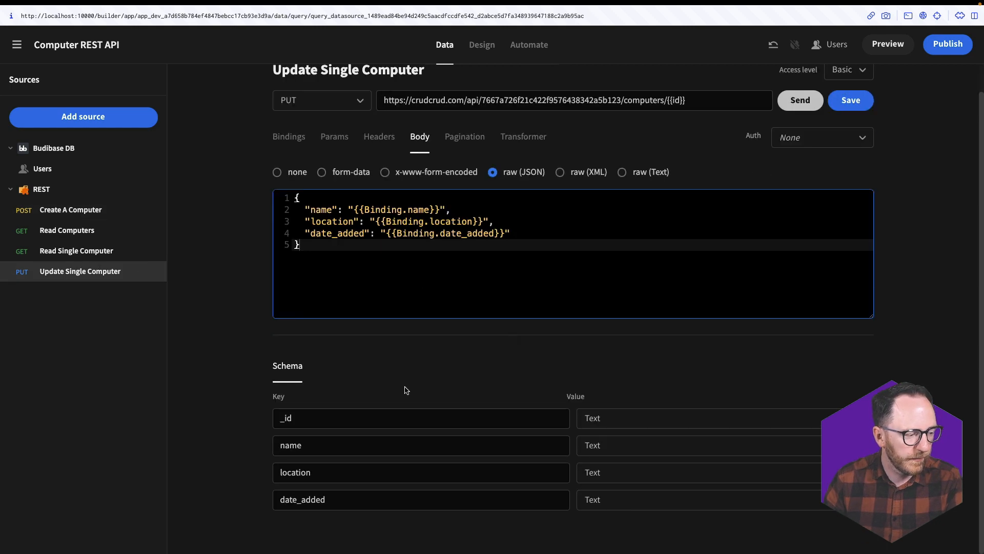
{"action": "left_click", "coordinate": [647, 505]}
{"action": "left_click", "coordinate": [617, 472]}
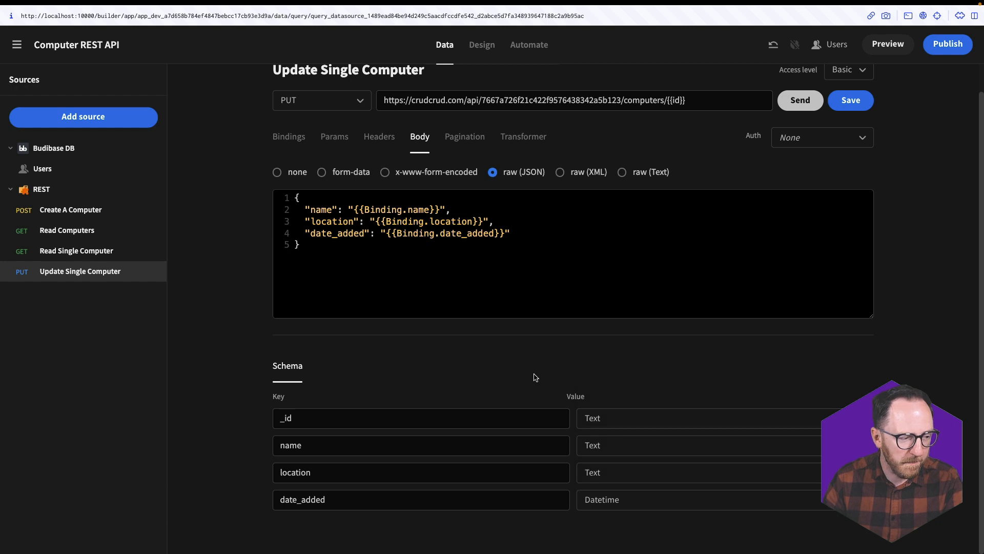
Set the binding defaults to updated-name for name, updated-location for location and 2000-01-01 for date_added.
{"action": "left_click", "coordinate": [291, 143]}
{"action": "left_click", "coordinate": [675, 229]}
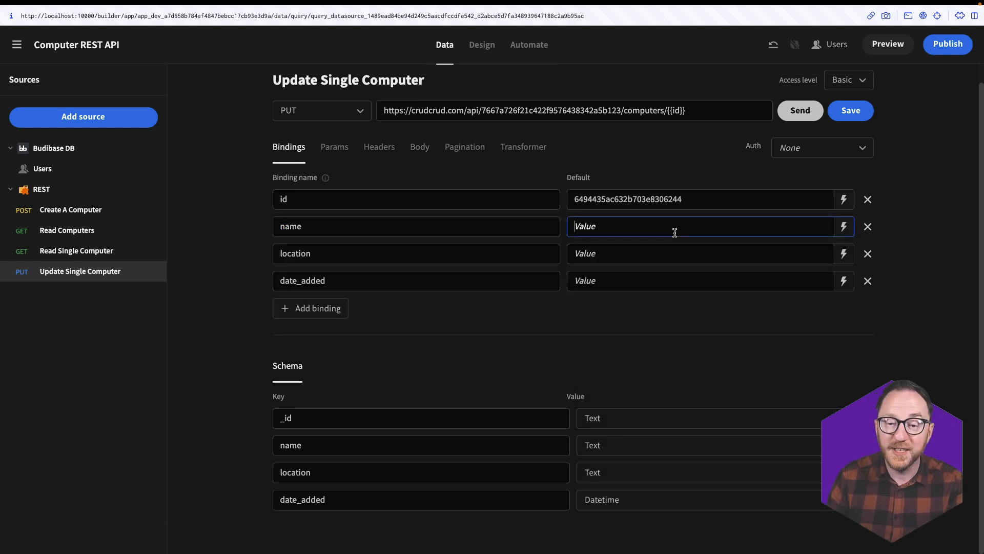
{"action": "type", "text": "updated-name"}
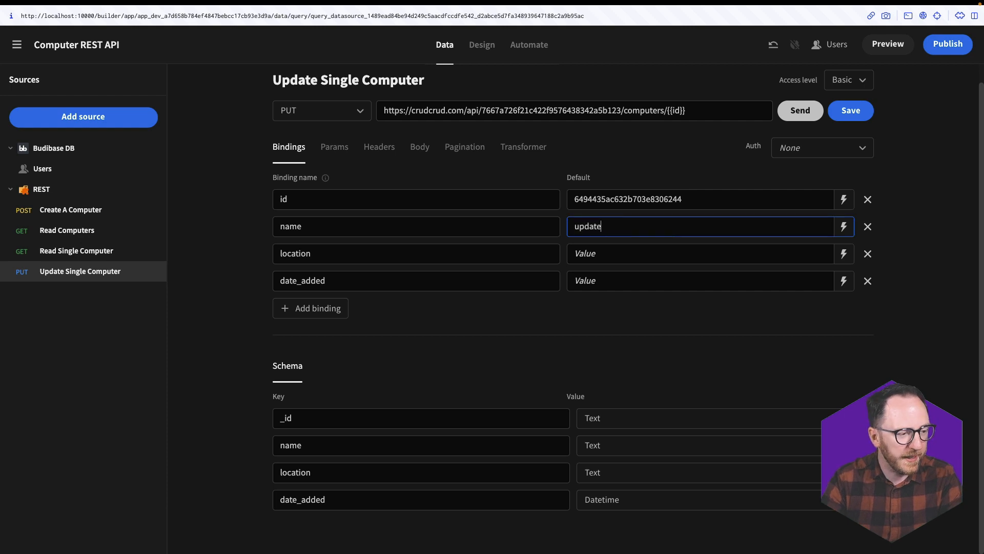
{"action": "left_click", "coordinate": [669, 251]}
{"action": "type", "text": "update"}
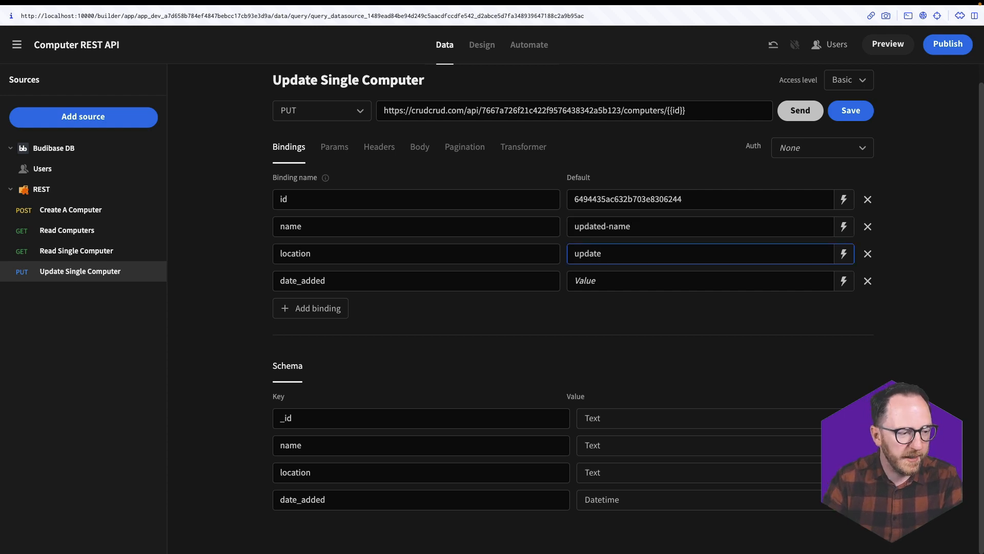
{"action": "type", "text": "d-c"}
{"action": "type", "text": "location"}
{"action": "left_click", "coordinate": [643, 285]}
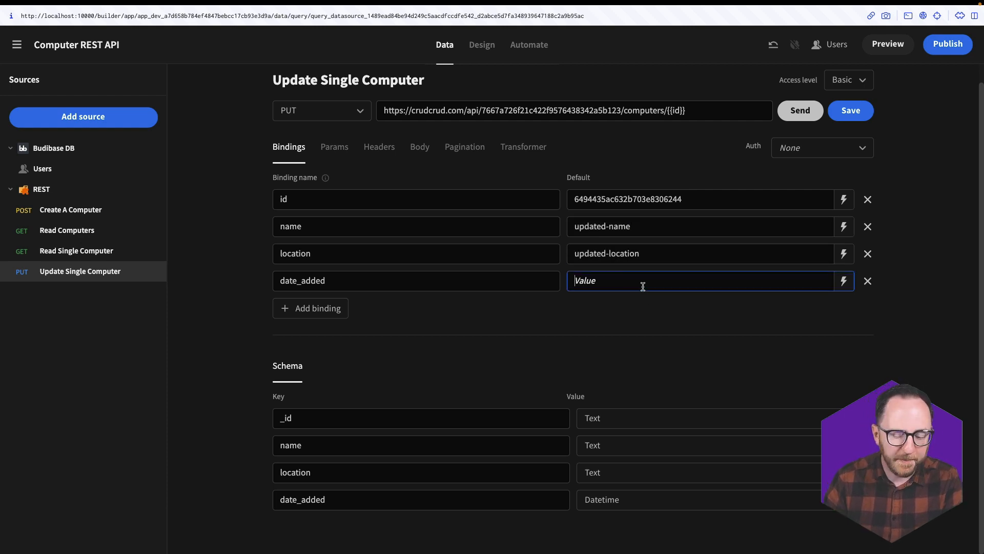
{"action": "type", "text": "200"}
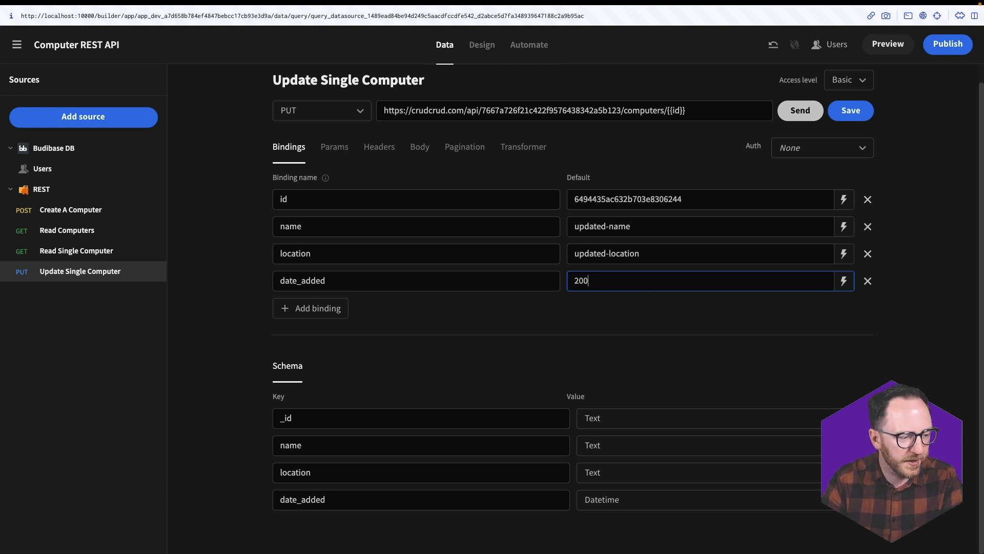
{"action": "type", "text": "0-01-01"}
Send the Update Single Computer request and save the query.
{"action": "left_click", "coordinate": [801, 110]}
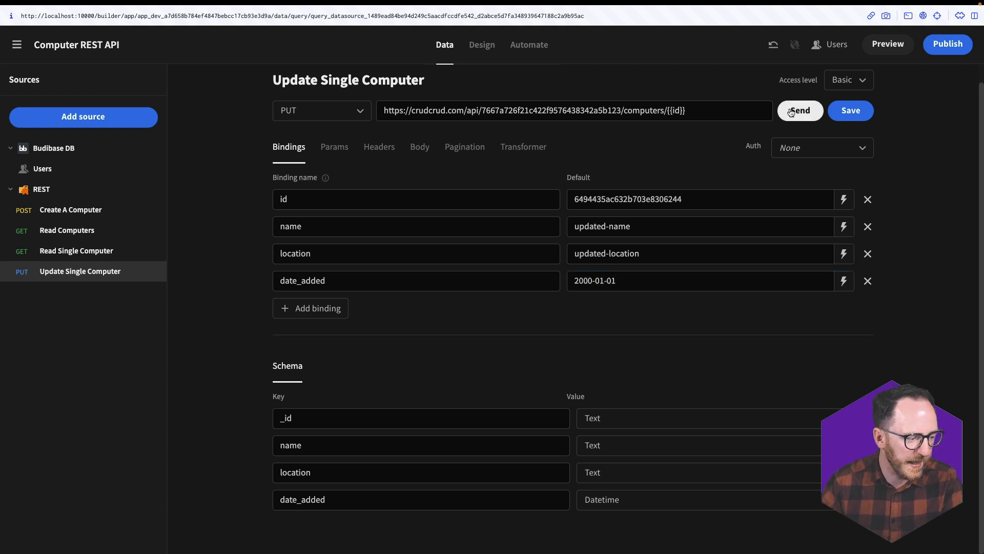
{"action": "scroll", "coordinate": [342, 450], "scroll_direction": "down", "scroll_amount": 2}
{"action": "scroll", "coordinate": [530, 429], "scroll_direction": "up", "scroll_amount": 2}
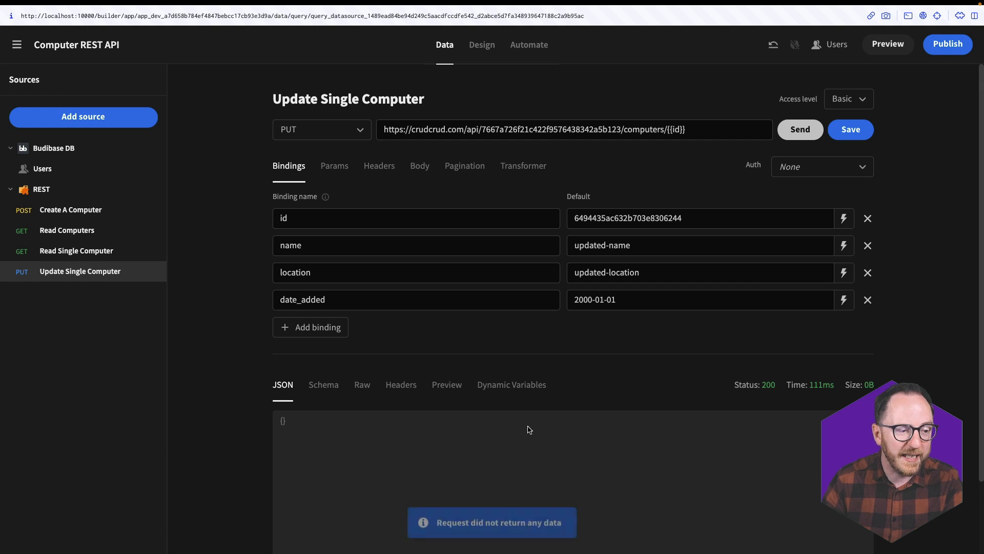
{"action": "left_click", "coordinate": [851, 134]}
Send Read Single Computer for the id used in the update query to check the updated record.
{"action": "double_click", "coordinate": [663, 218]}
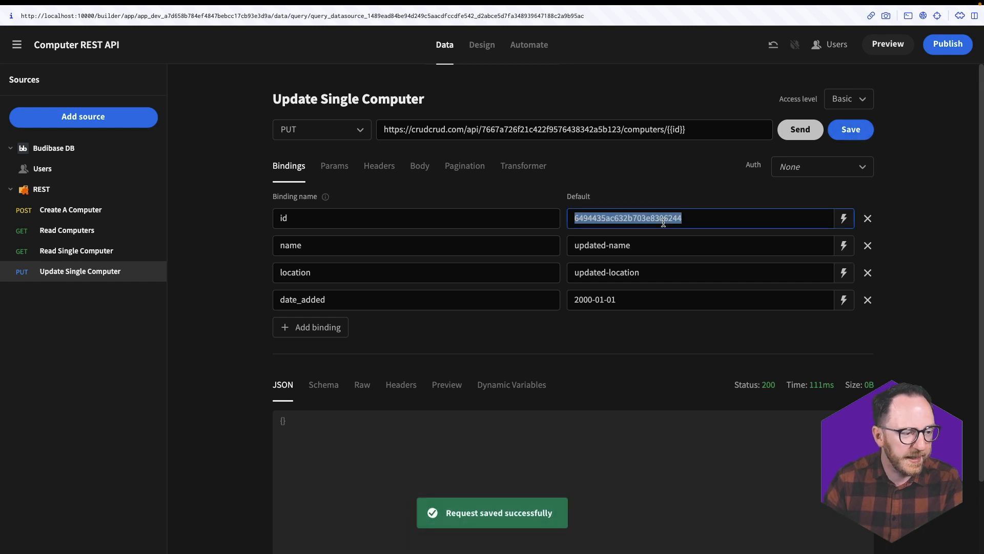
{"action": "left_click", "coordinate": [76, 251]}
{"action": "double_click", "coordinate": [661, 216]}
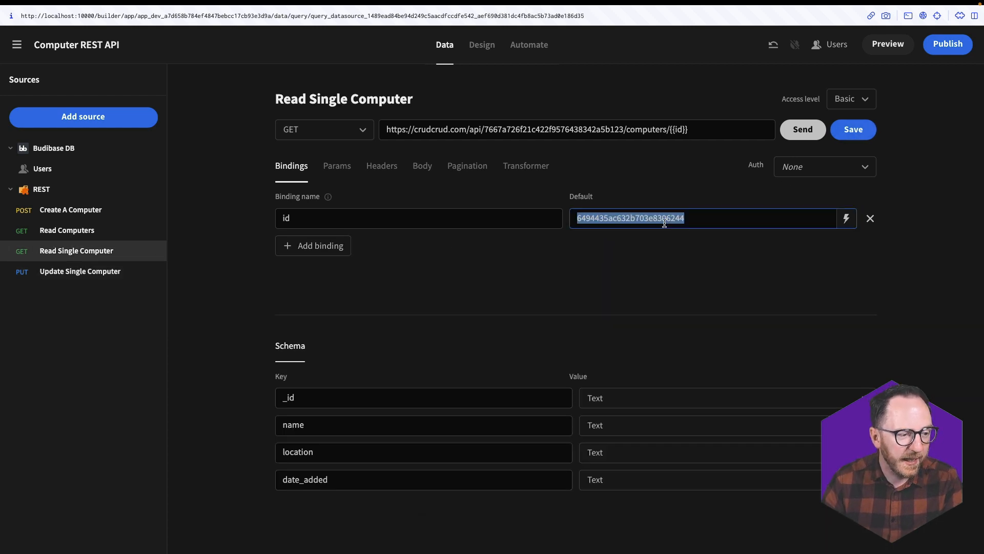
{"action": "left_click", "coordinate": [818, 133]}
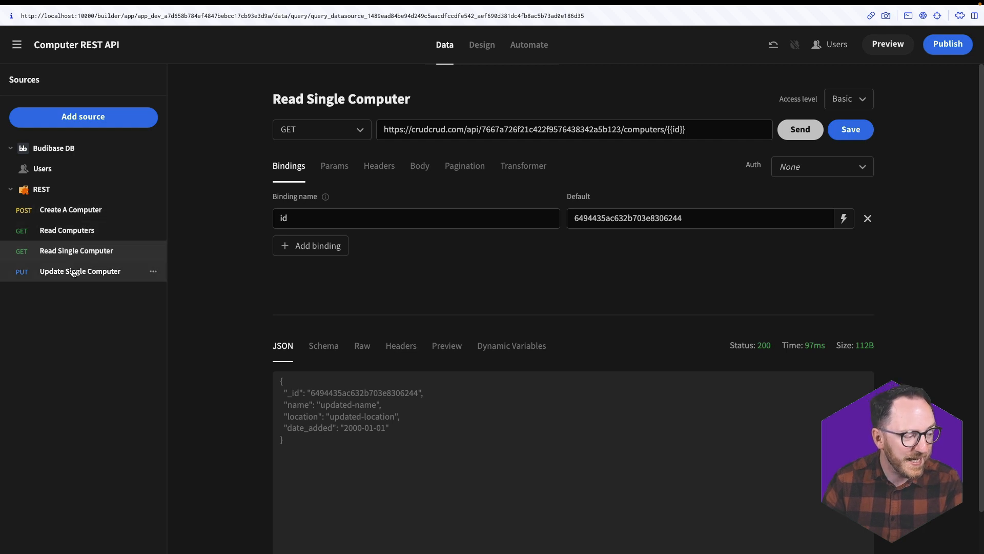
Duplicate the Update Single Computer query and enter "Delete Single Computer" as the copy's name.
{"action": "left_click", "coordinate": [92, 273]}
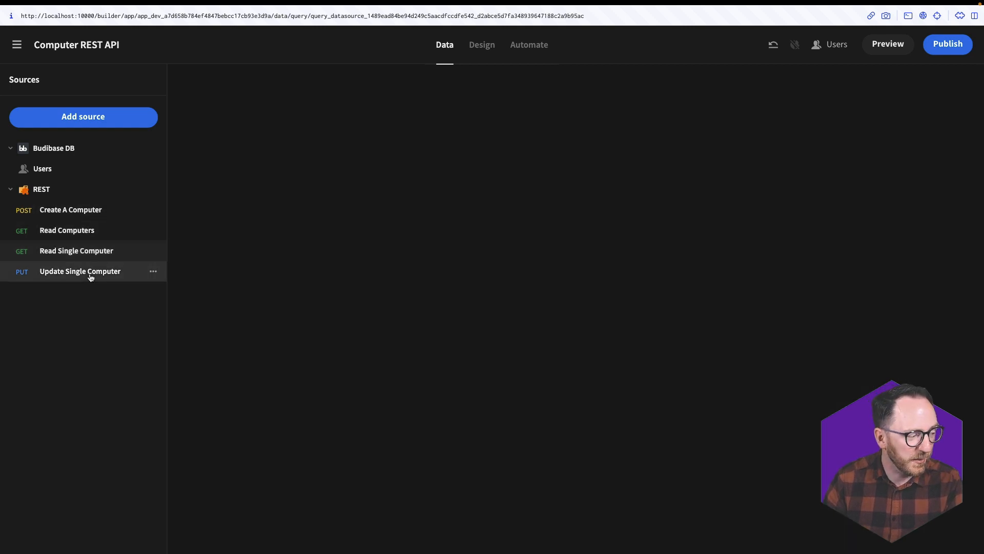
{"action": "left_click", "coordinate": [153, 271]}
{"action": "left_click", "coordinate": [179, 311]}
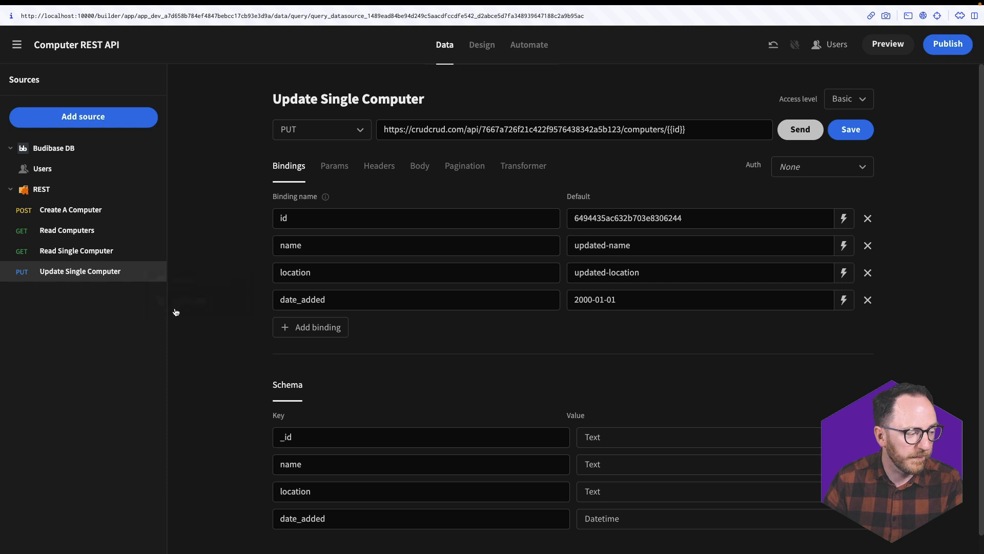
{"action": "left_click_drag", "start_coordinate": [237, 265], "coordinate": [421, 306]}
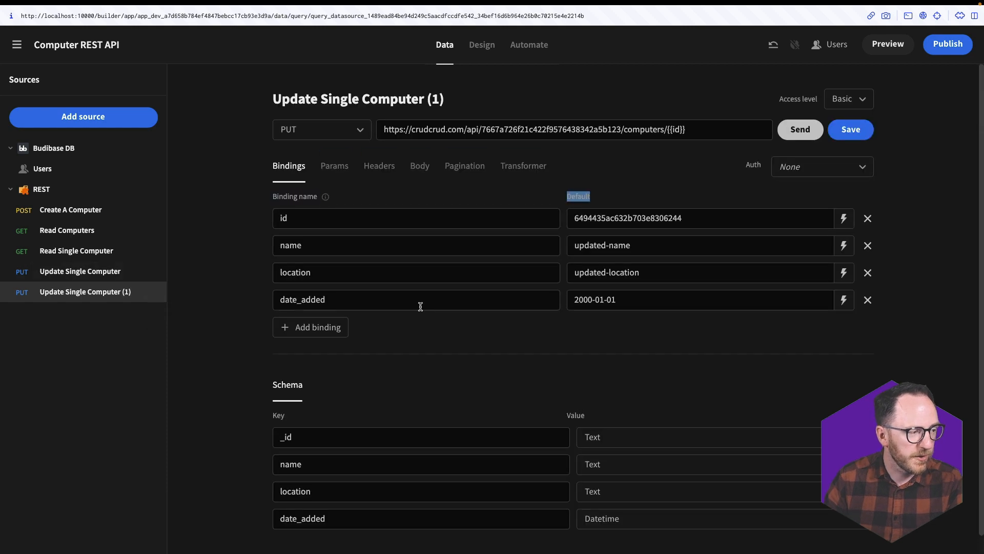
{"action": "left_click", "coordinate": [450, 98]}
{"action": "double_click", "coordinate": [310, 99]}
{"action": "type", "text": "Delete"}
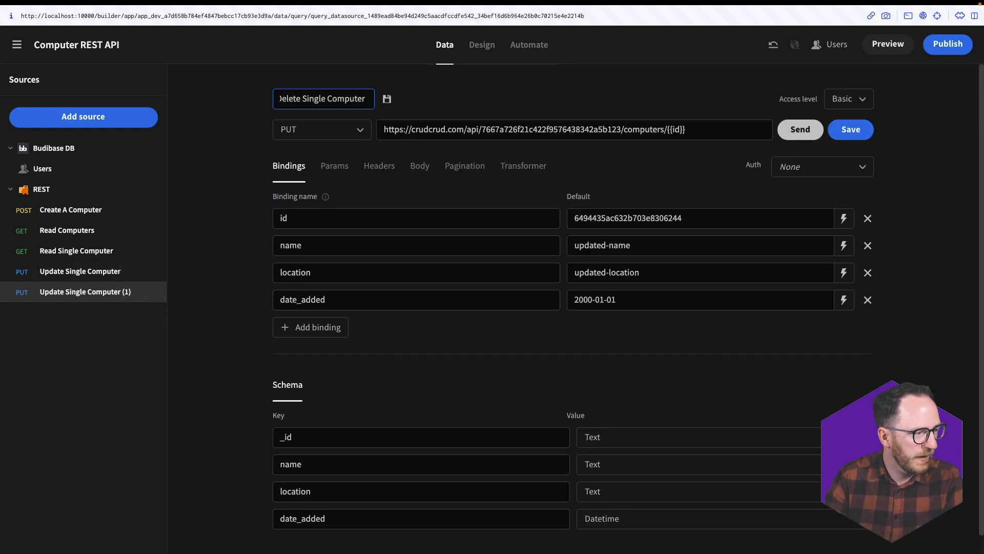
Change the copy's method to DELETE and remove its name, location and date_added bindings, keeping only id.
{"action": "left_click", "coordinate": [317, 125]}
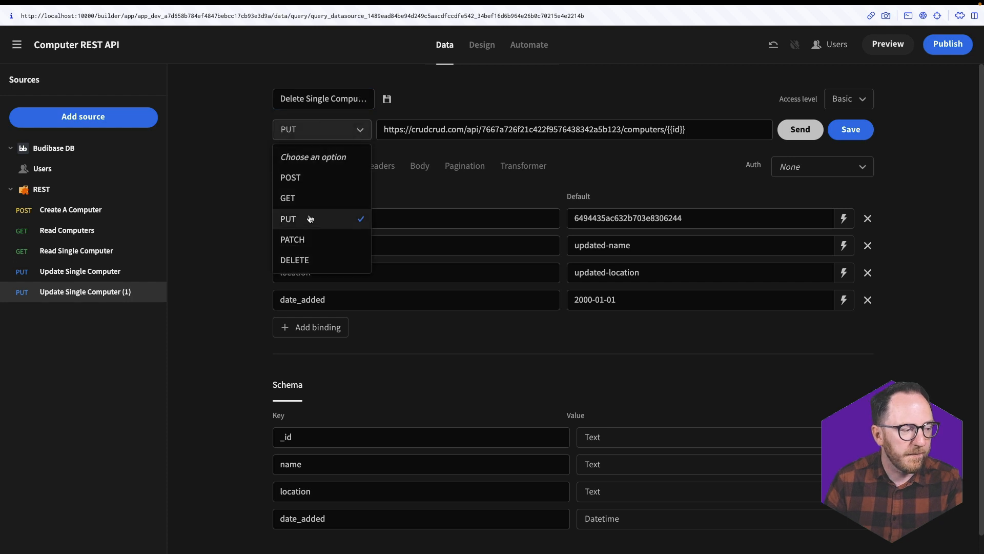
{"action": "left_click", "coordinate": [308, 260]}
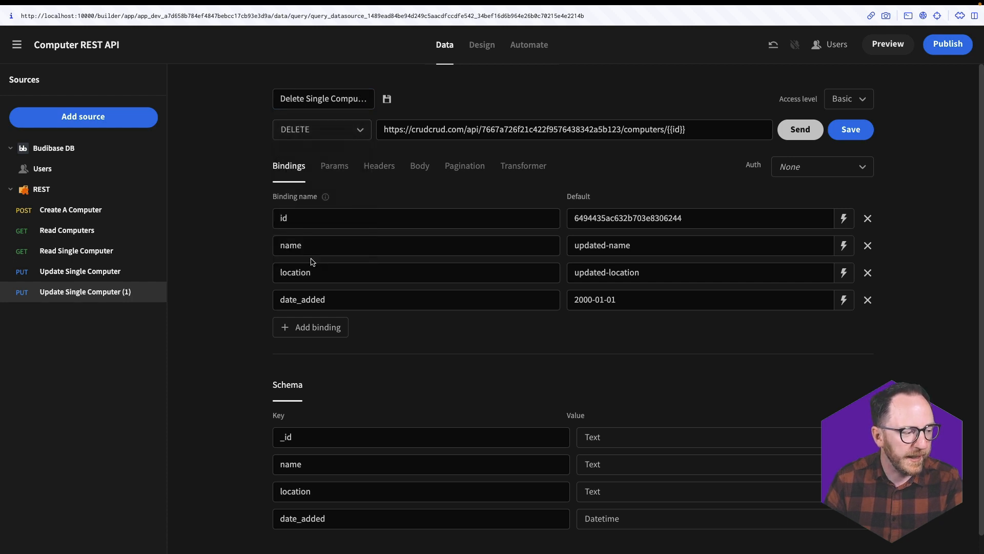
{"action": "left_click", "coordinate": [868, 246]}
{"action": "left_click", "coordinate": [868, 246]}
{"action": "left_click", "coordinate": [869, 246]}
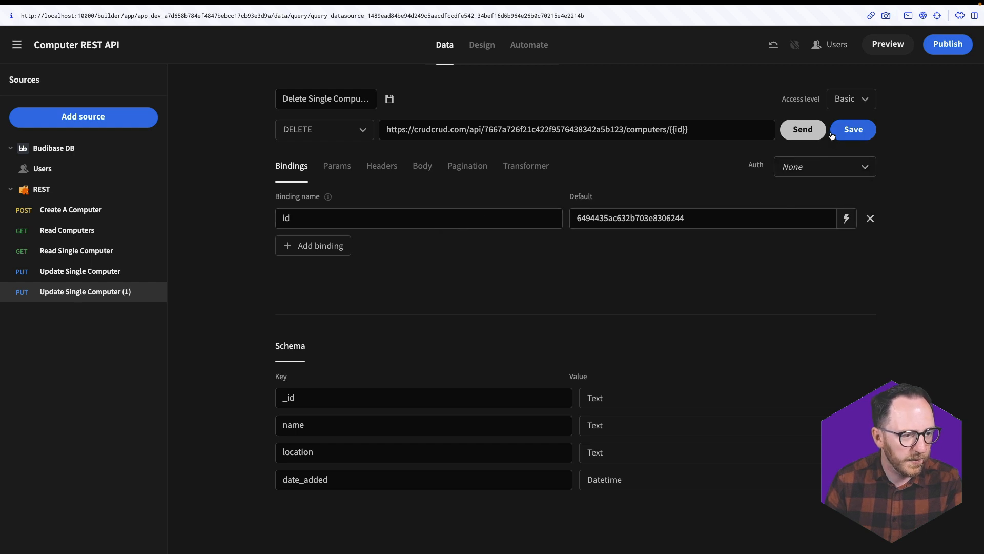
Send the delete request, check the same id with Read Single Computer, and reopen the duplicated update query.
{"action": "left_click", "coordinate": [803, 128]}
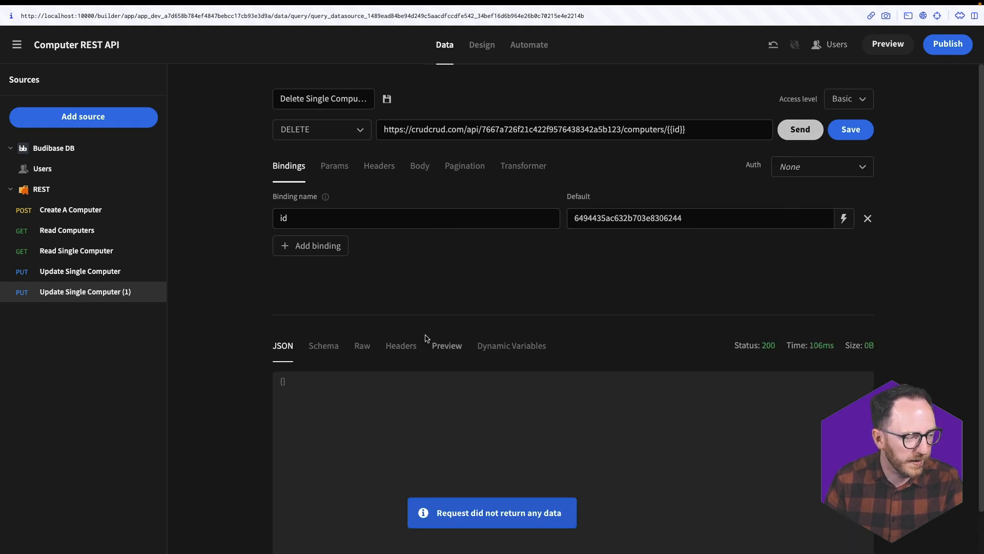
{"action": "left_click", "coordinate": [63, 251]}
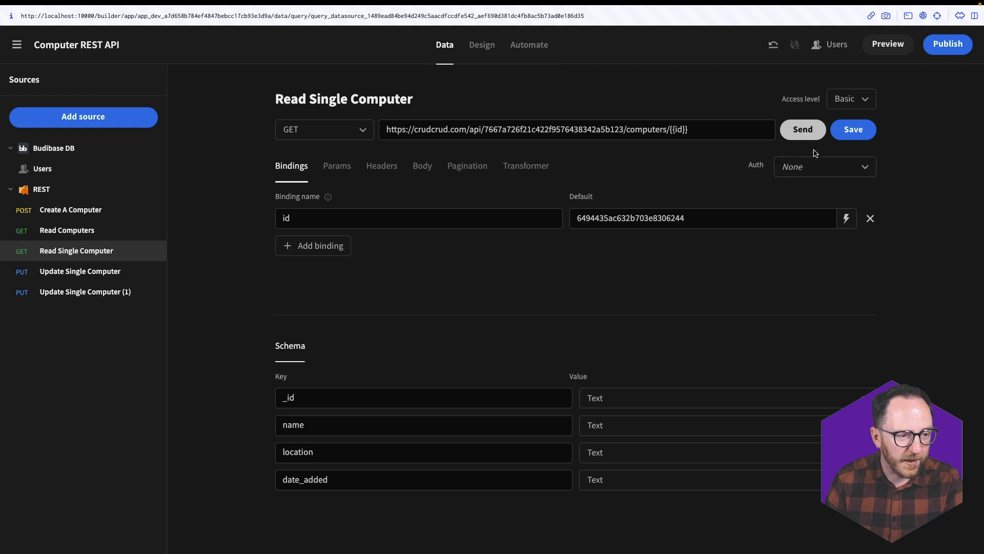
{"action": "left_click", "coordinate": [801, 129]}
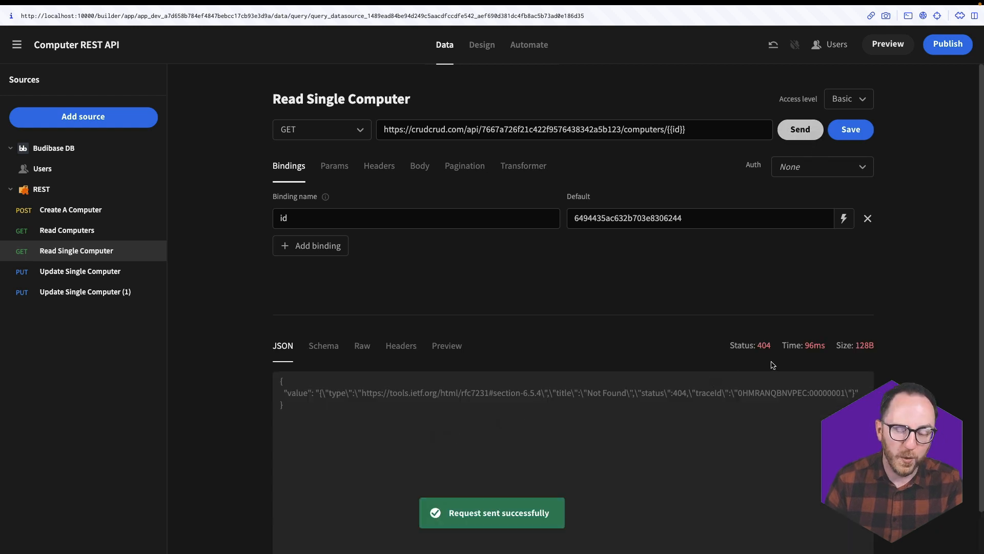
{"action": "left_click", "coordinate": [163, 291]}
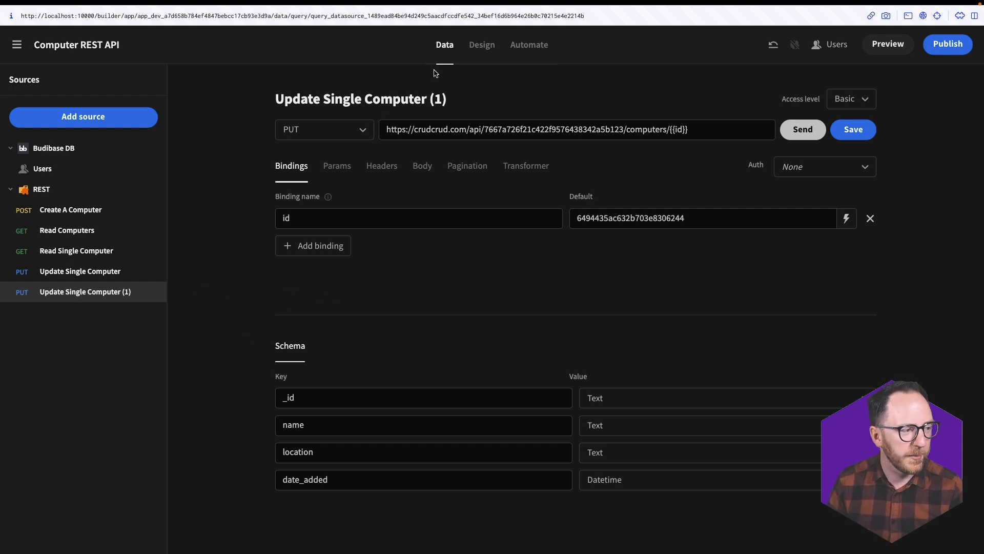
Open the /home screen's components in the design section and add a Form component.
{"action": "left_click", "coordinate": [482, 45]}
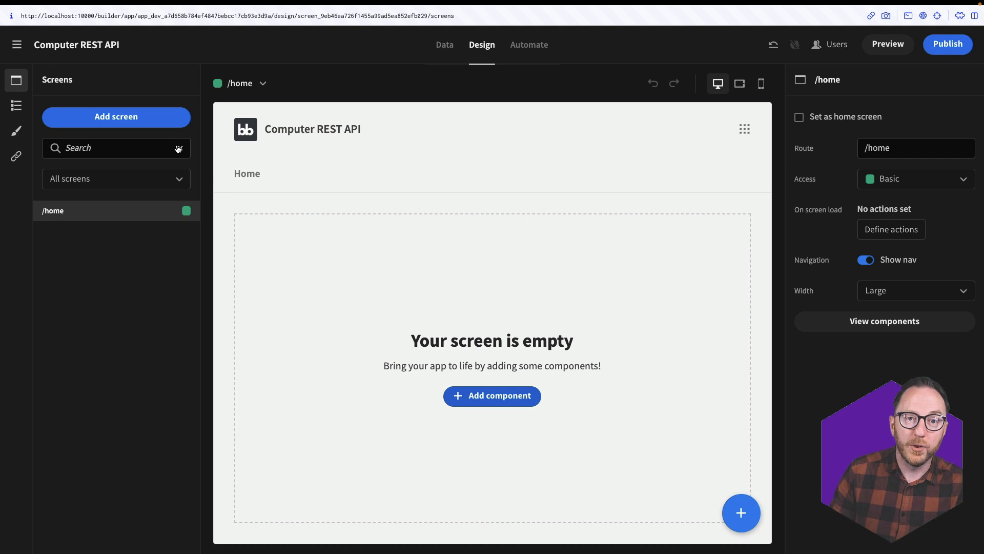
{"action": "left_click", "coordinate": [16, 105]}
{"action": "left_click", "coordinate": [78, 110]}
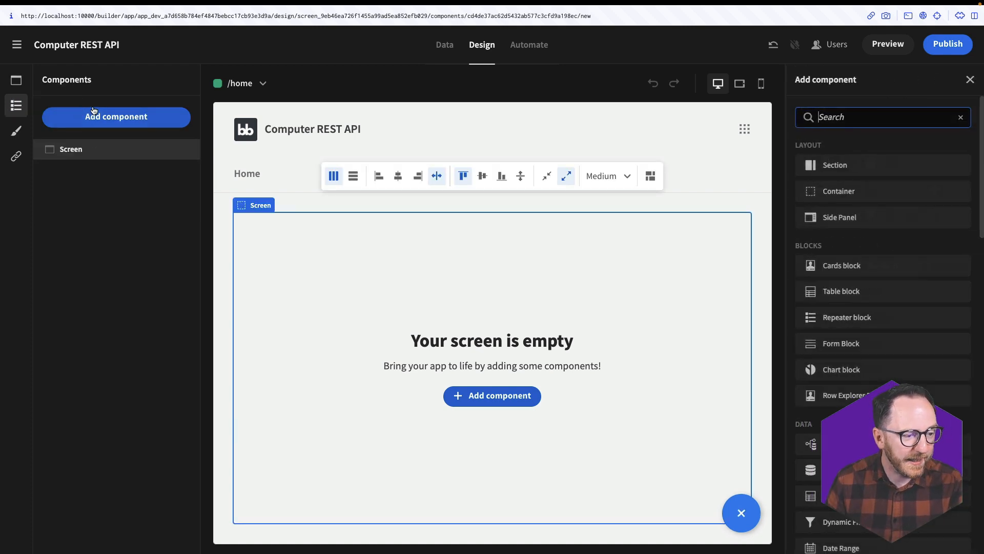
{"action": "type", "text": "form"}
{"action": "left_click", "coordinate": [874, 241]}
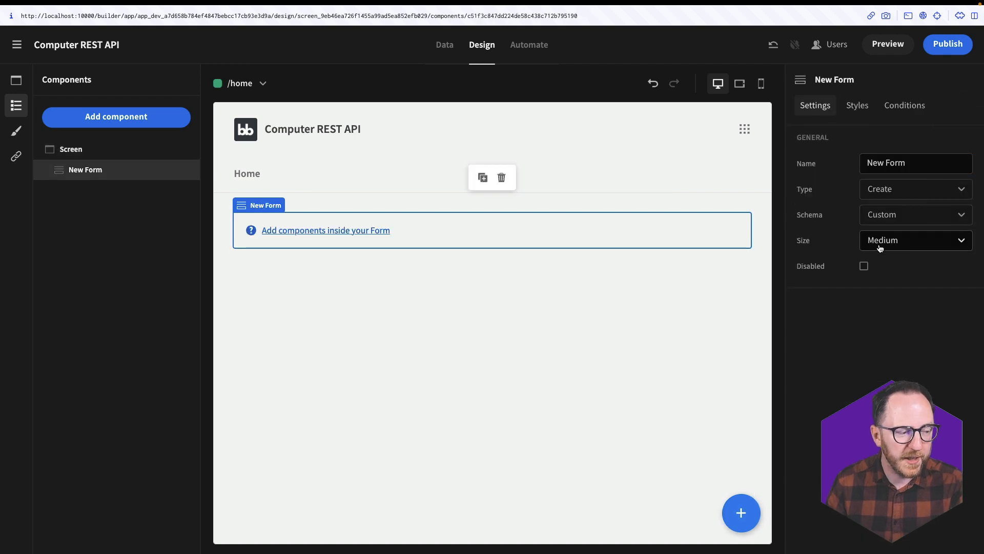
Add a Text Field inside the new form and name the component NameField.
{"action": "left_click", "coordinate": [116, 117]}
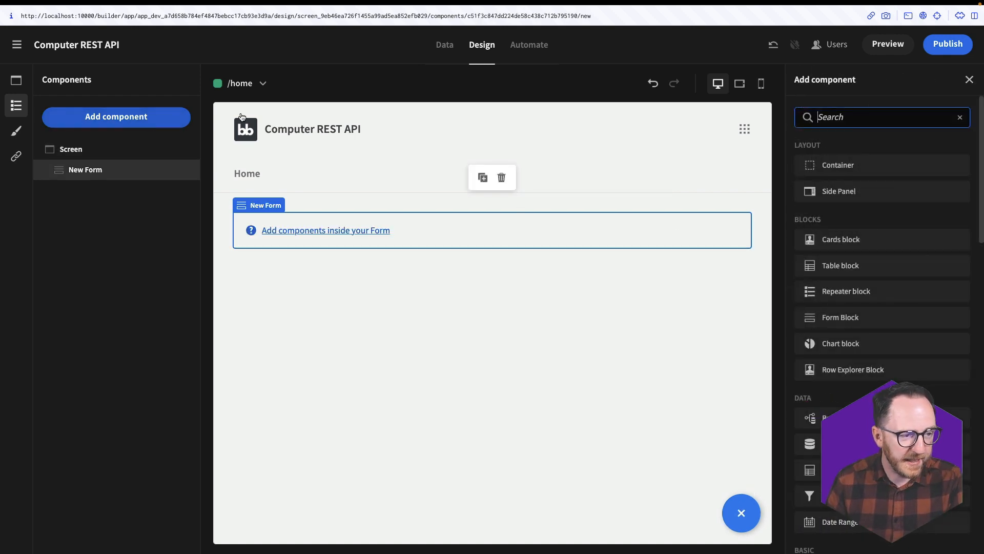
{"action": "type", "text": "te"}
{"action": "left_click", "coordinate": [838, 339]}
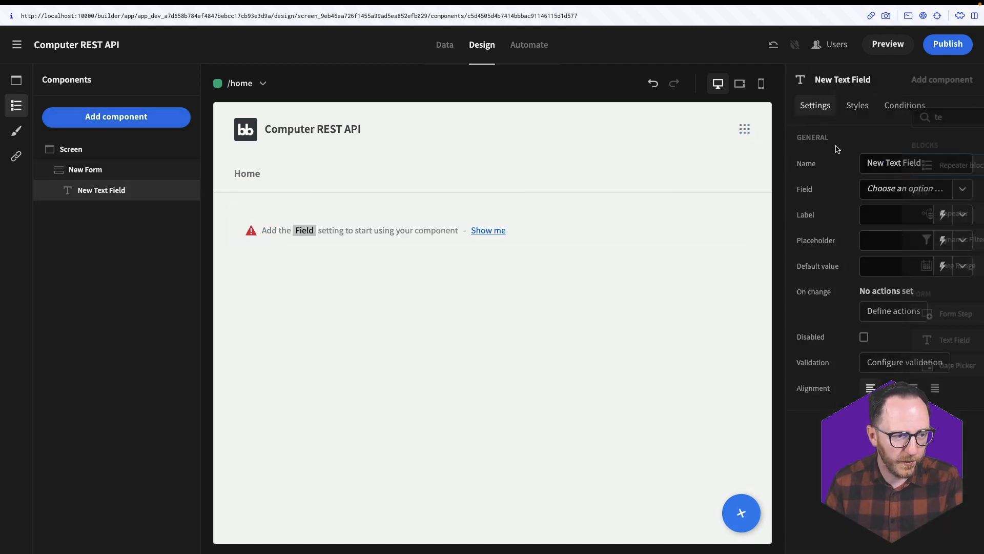
{"action": "double_click", "coordinate": [911, 163]}
{"action": "triple_click", "coordinate": [910, 163]}
{"action": "key", "text": "BackSpace"}
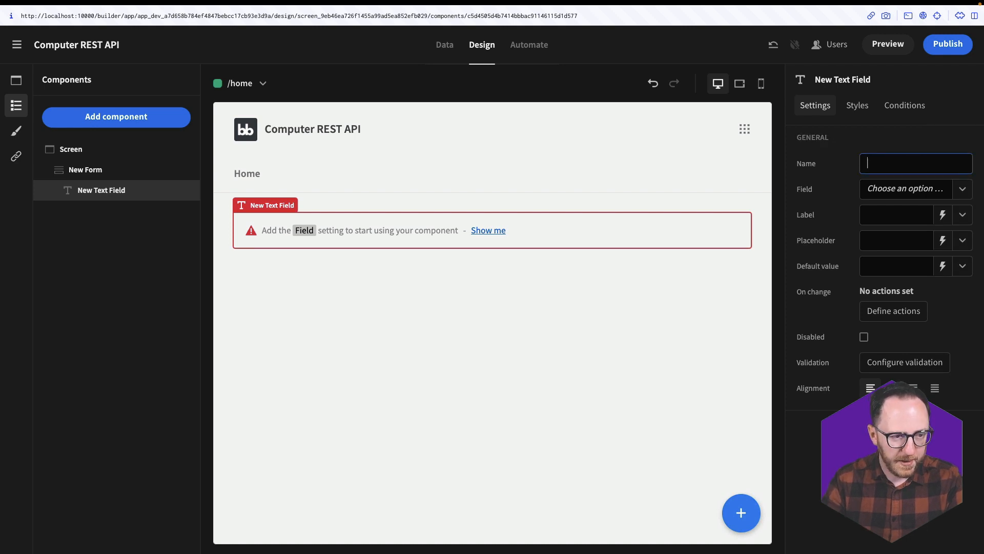
{"action": "type", "text": "NameField"}
{"action": "key", "text": "Tab"}
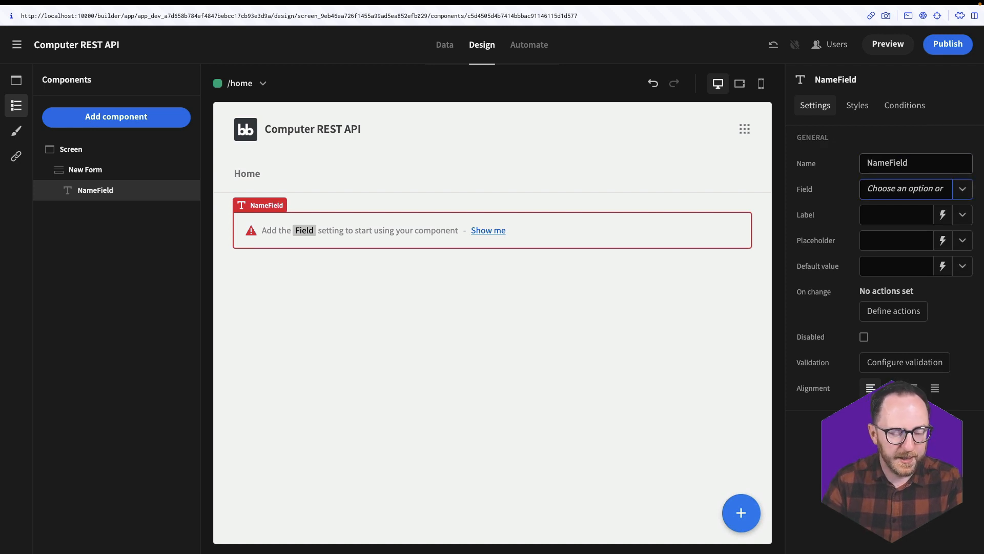
Set NameField's field to name and its label to "Computer Name".
{"action": "type", "text": "name"}
{"action": "key", "text": "Tab"}
{"action": "type", "text": "Computer"}
{"action": "type", "text": "Name"}
{"action": "key", "text": "Tab"}
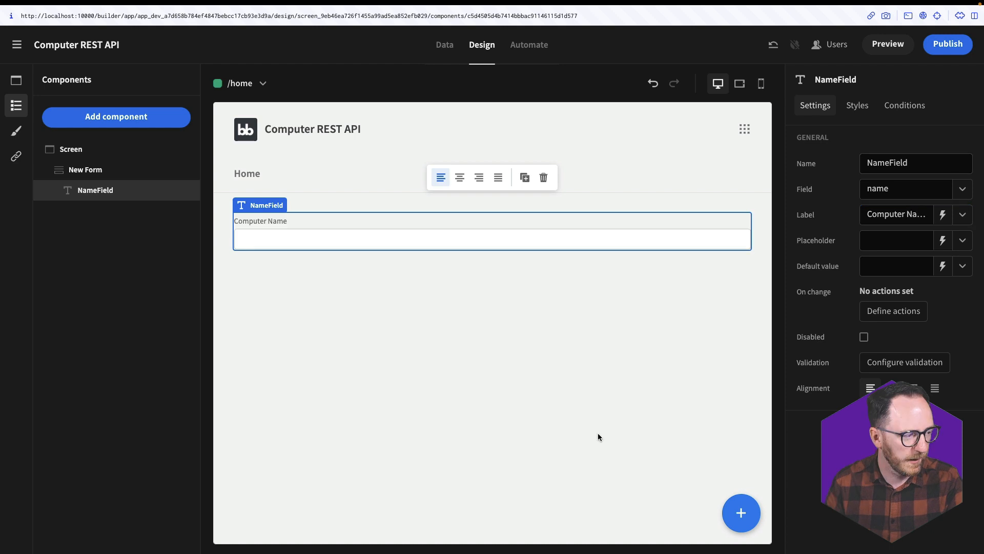
Duplicate NameField and set the copy's name to LocationField, field to location and label to "Computer Location".
{"action": "left_click", "coordinate": [524, 177]}
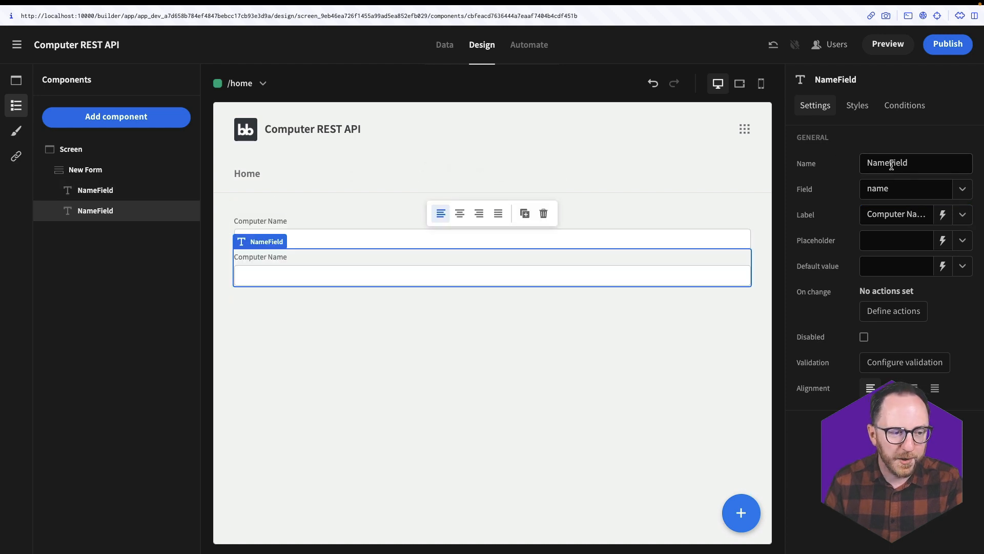
{"action": "left_click_drag", "start_coordinate": [892, 165], "coordinate": [841, 165]}
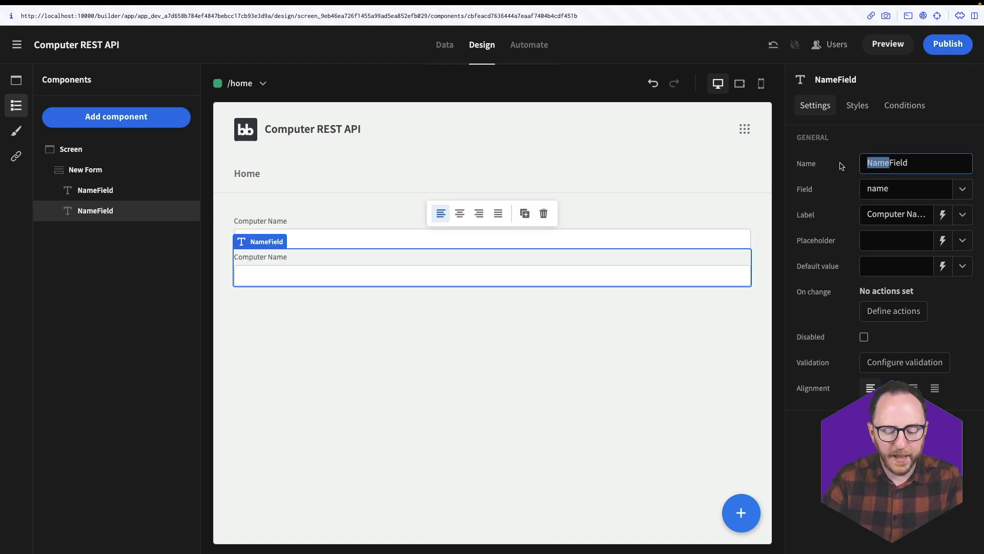
{"action": "type", "text": "Location"}
{"action": "key", "text": "Tab"}
{"action": "type", "text": "location"}
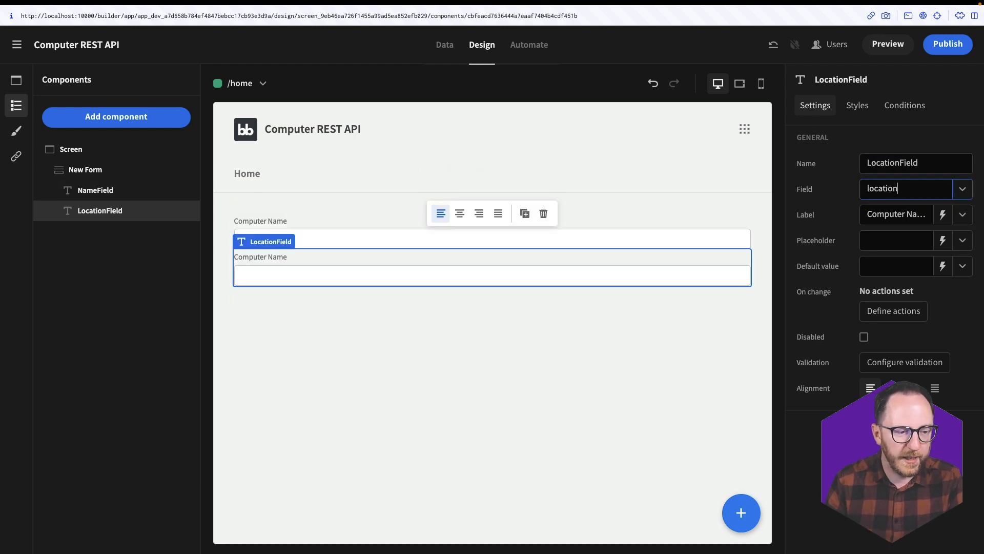
{"action": "key", "text": "Tab"}
{"action": "type", "text": "Computer Location"}
{"action": "left_click", "coordinate": [501, 417]}
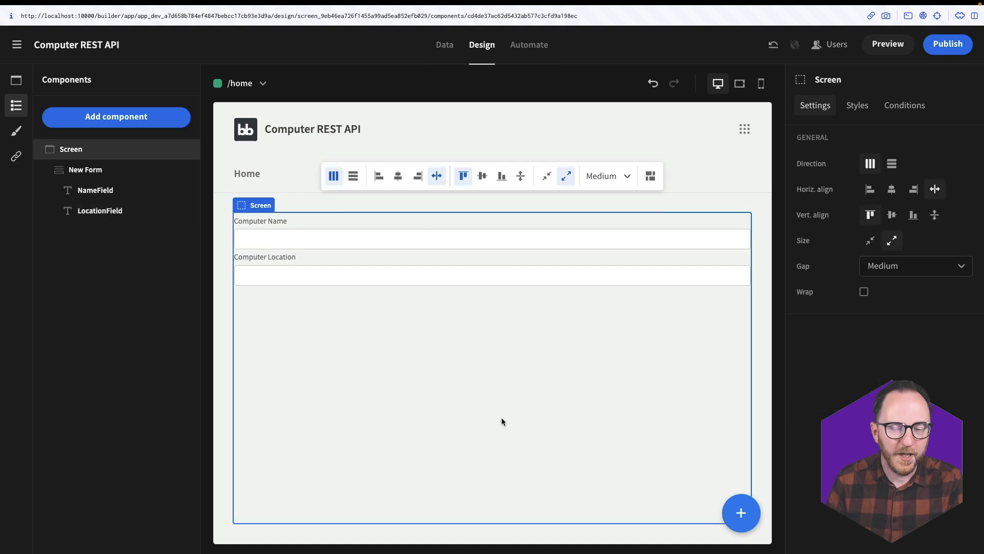
Add a Date Picker inside the form and name the component DateField.
{"action": "left_click", "coordinate": [101, 170]}
{"action": "left_click", "coordinate": [107, 114]}
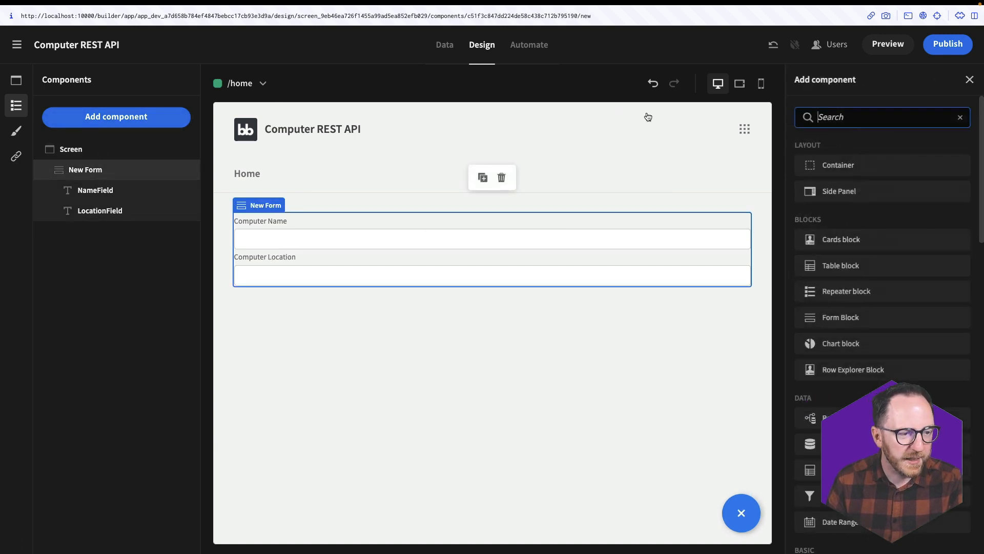
{"action": "type", "text": "date"}
{"action": "left_click", "coordinate": [841, 212]}
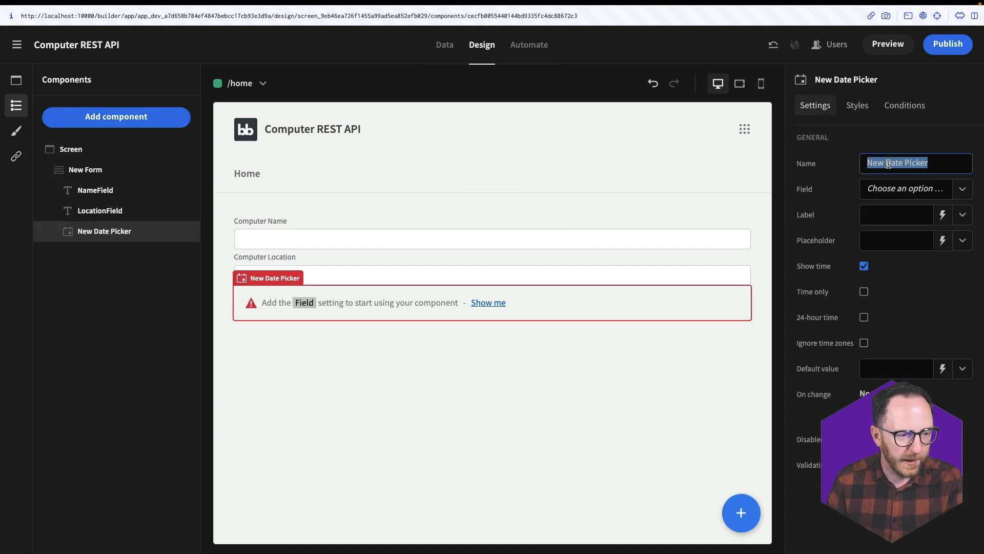
{"action": "type", "text": "DateField"}
{"action": "key", "text": "Tab"}
Set DateField's field to date_added and its label to "Date Added".
{"action": "type", "text": "date"}
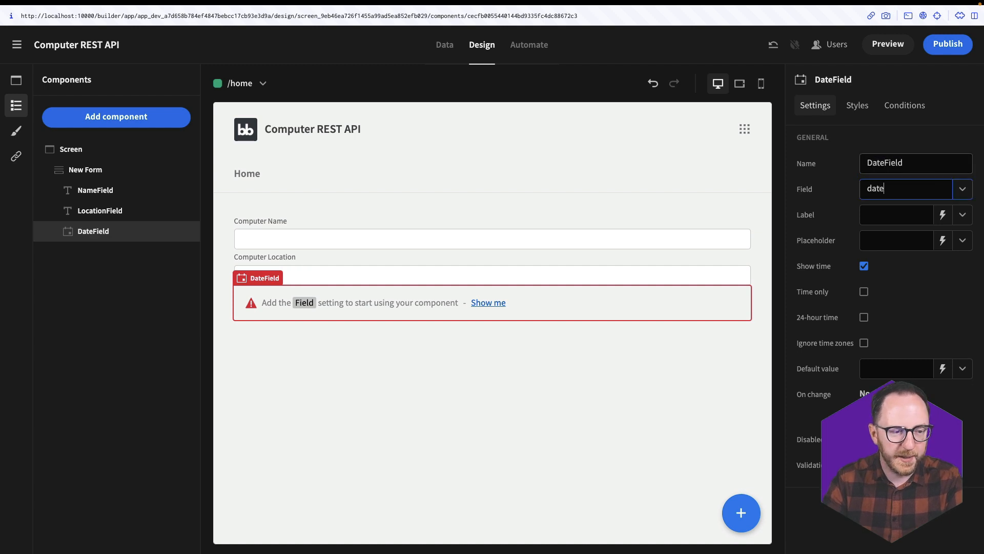
{"action": "type", "text": "_added"}
{"action": "key", "text": "Tab"}
{"action": "type", "text": "Date "}
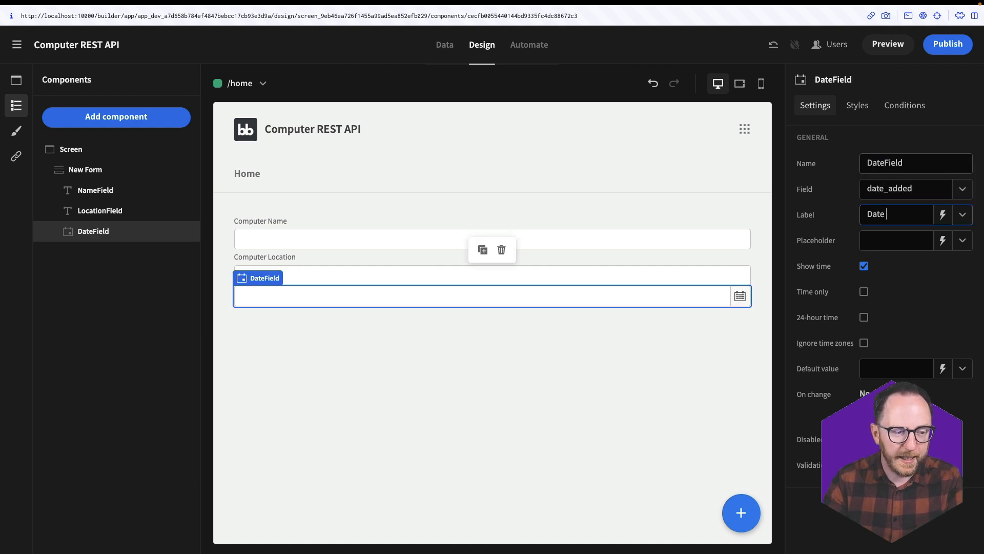
{"action": "type", "text": "Added"}
{"action": "left_click", "coordinate": [491, 390]}
Rename the form component to CreateComputerForm.
{"action": "left_click", "coordinate": [86, 169]}
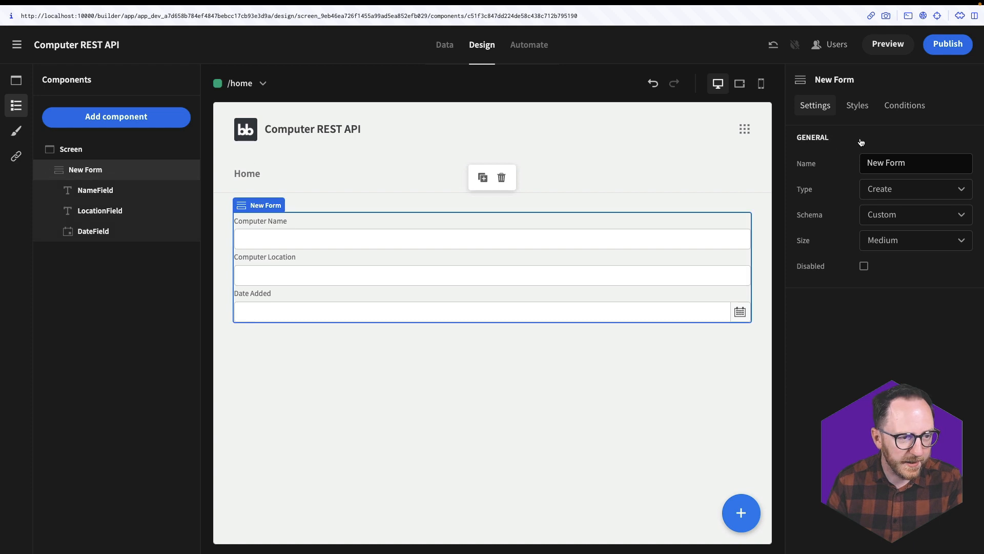
{"action": "triple_click", "coordinate": [878, 164]}
{"action": "type", "text": "CreateComputerForm"}
Fill the form on the canvas with "asdas" for computer name and location, and June 15 2023 as the date added.
{"action": "left_click", "coordinate": [302, 245]}
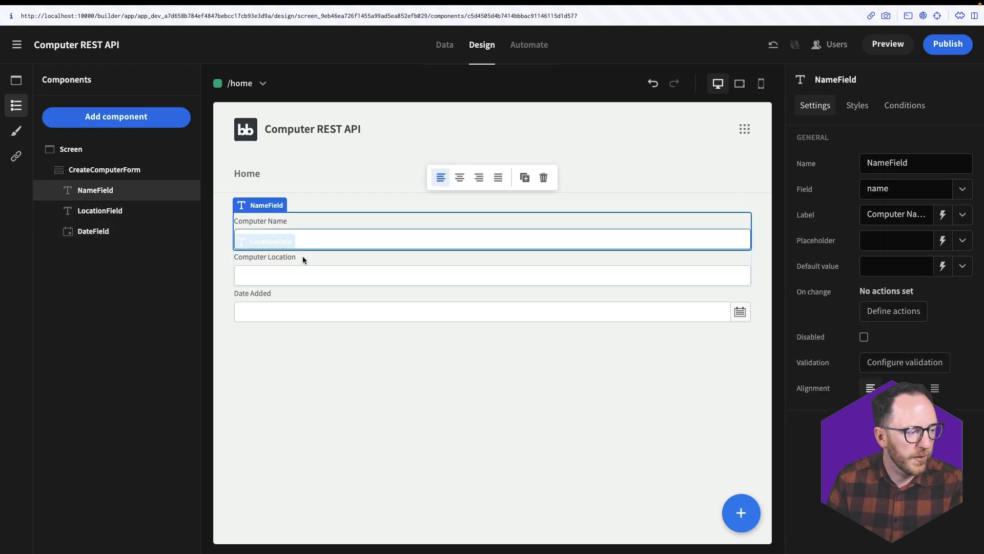
{"action": "left_click", "coordinate": [299, 266]}
{"action": "type", "text": "as"}
{"action": "left_click", "coordinate": [304, 308]}
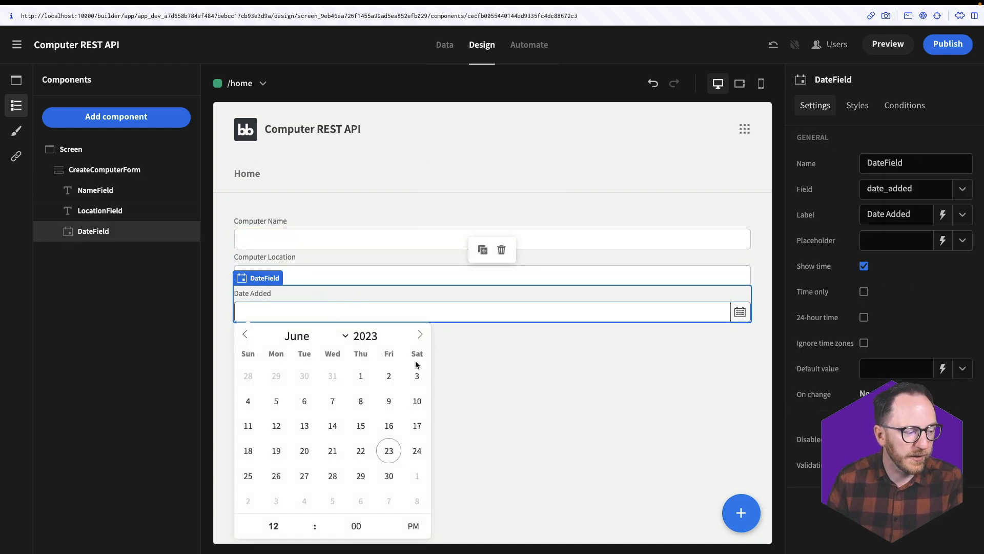
{"action": "left_click", "coordinate": [359, 421]}
{"action": "type", "text": "das"}
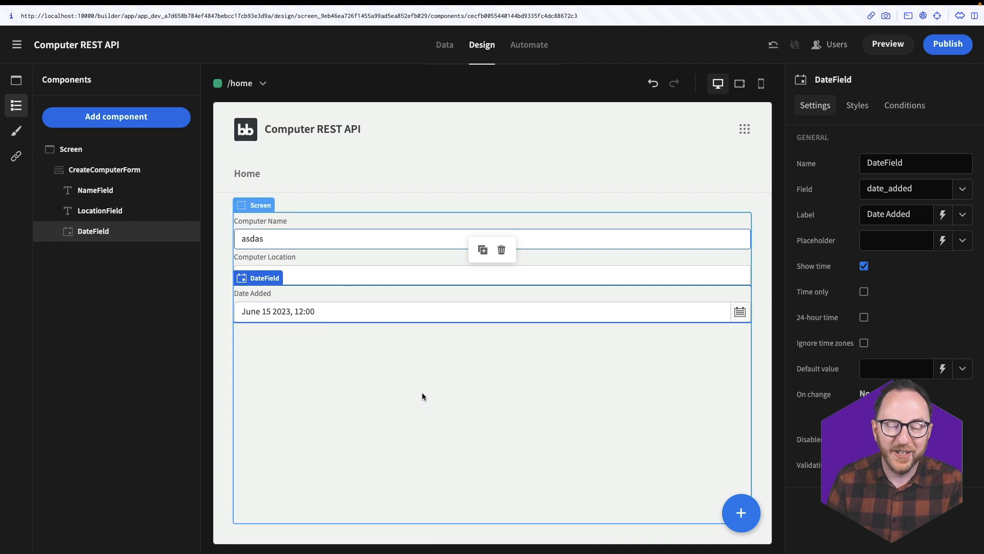
Add a Button inside CreateComputerForm and give it a 12px top margin.
{"action": "left_click", "coordinate": [78, 177]}
{"action": "left_click", "coordinate": [116, 116]}
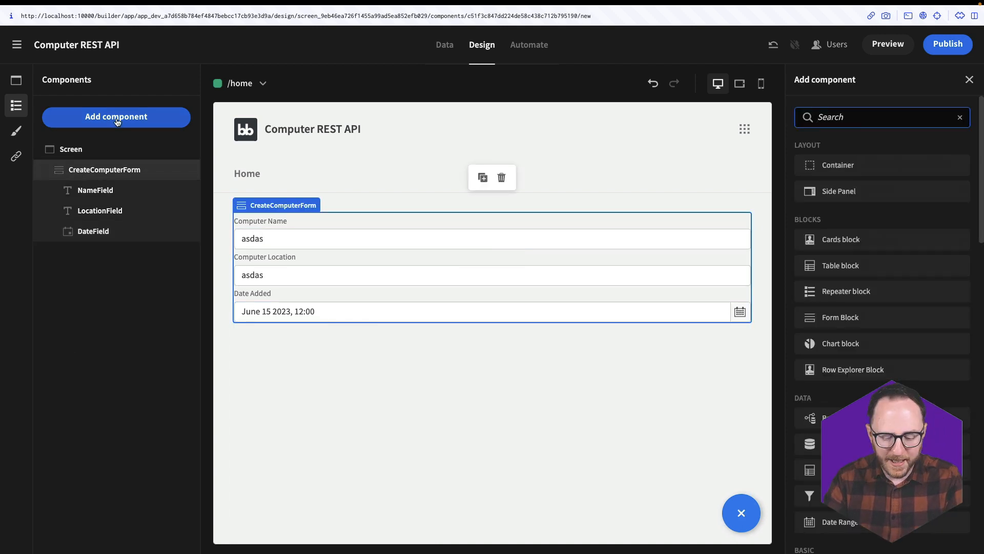
{"action": "type", "text": "butt"}
{"action": "left_click", "coordinate": [874, 167]}
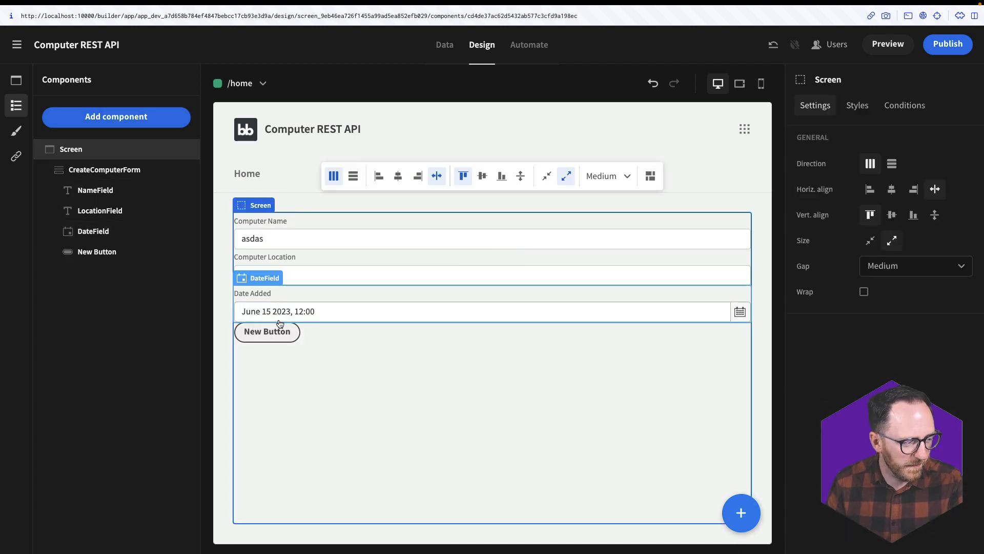
{"action": "left_click", "coordinate": [266, 331]}
{"action": "left_click", "coordinate": [856, 106]}
{"action": "left_click", "coordinate": [915, 163]}
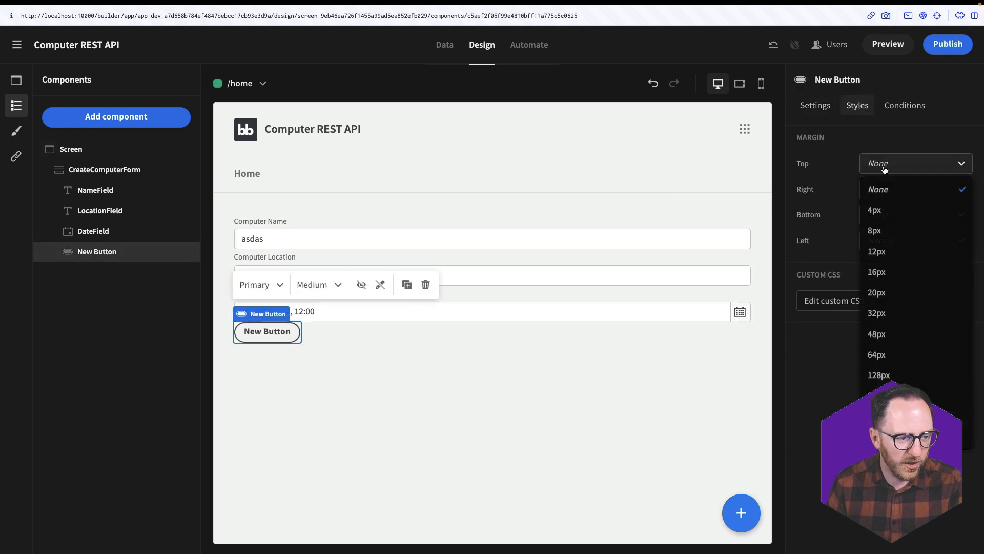
{"action": "left_click", "coordinate": [878, 256]}
{"action": "left_click", "coordinate": [573, 450]}
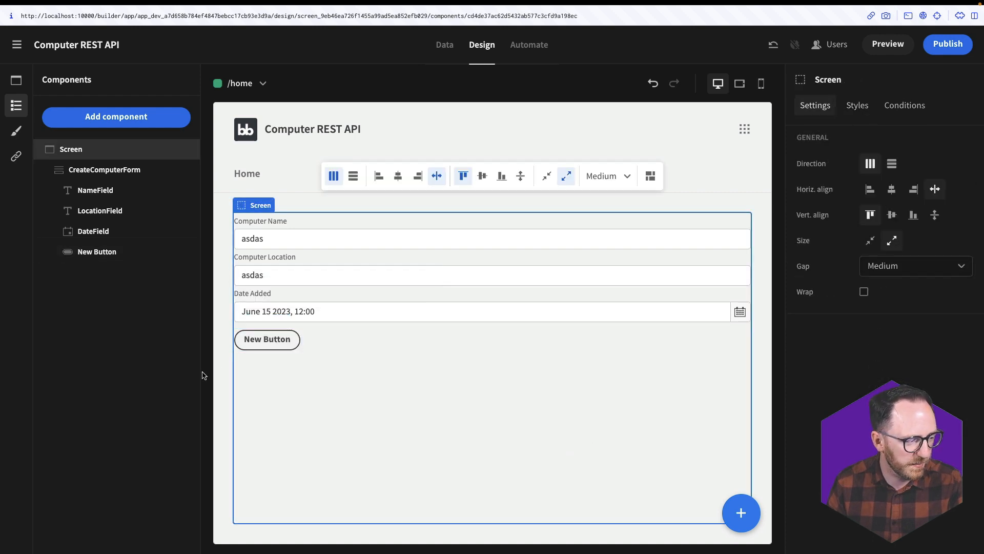
Set the new button's text to "Add new" and its component name to AddButton.
{"action": "left_click", "coordinate": [267, 339]}
{"action": "double_click", "coordinate": [897, 188]}
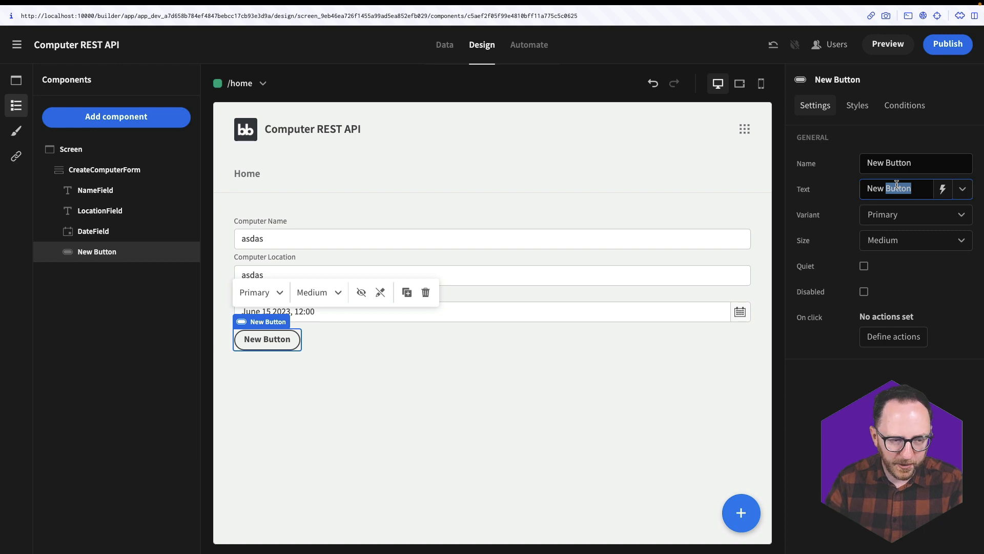
{"action": "key", "text": "ctrl+a"}
{"action": "type", "text": "Add new"}
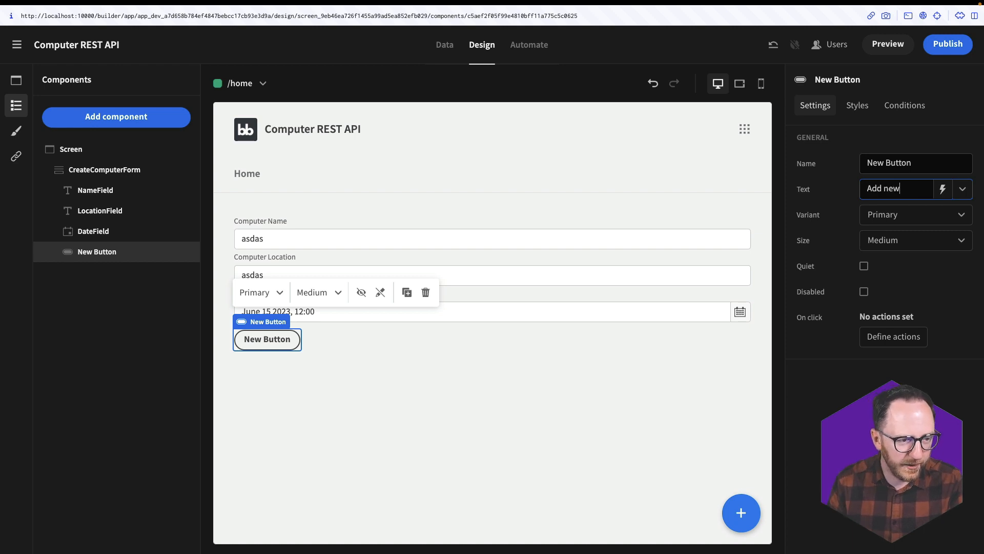
{"action": "triple_click", "coordinate": [918, 170]}
{"action": "type", "text": "AddButton"}
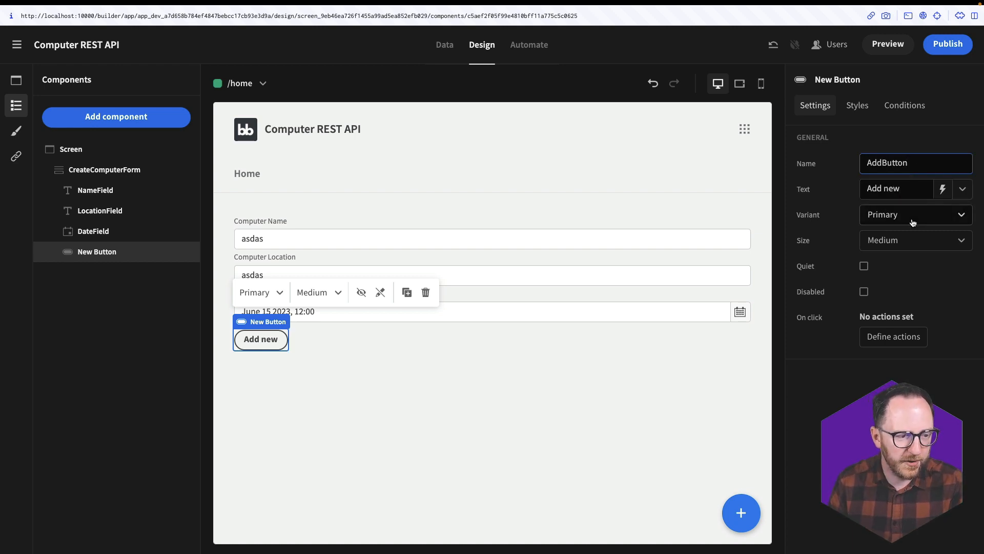
{"action": "double_click", "coordinate": [257, 346]}
{"action": "left_click", "coordinate": [343, 367]}
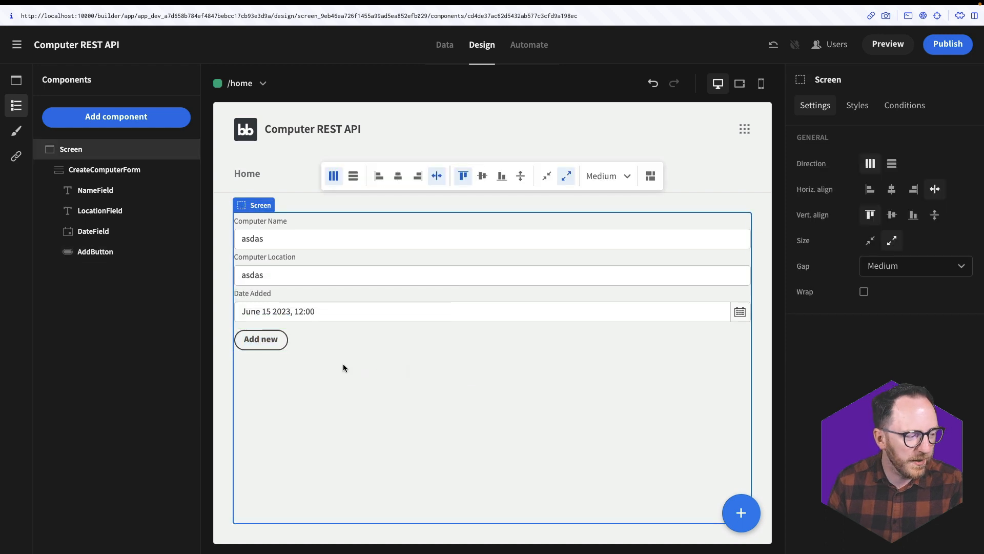
Add an Execute Query on-click action to AddButton, using the REST datasource and the Create A Computer query.
{"action": "left_click", "coordinate": [261, 339]}
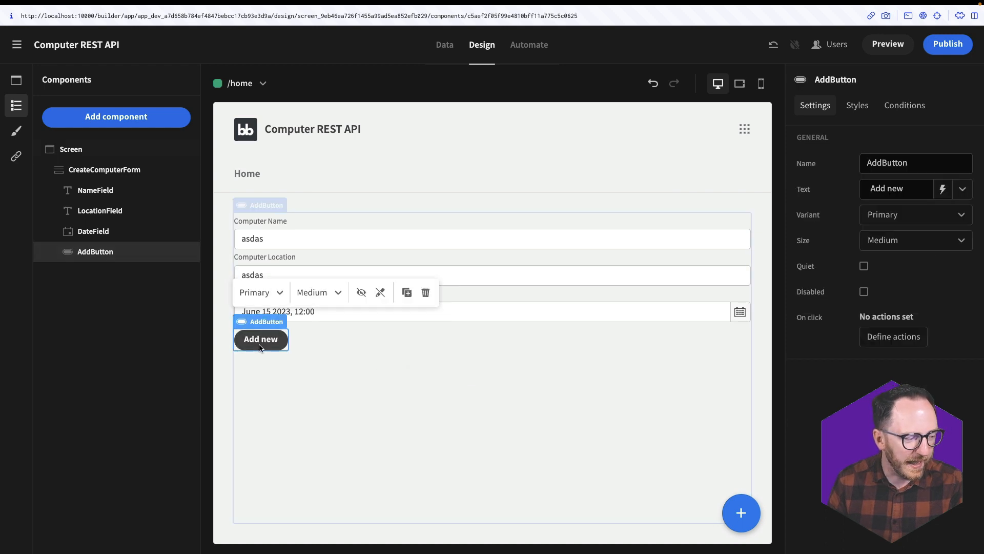
{"action": "left_click", "coordinate": [894, 337]}
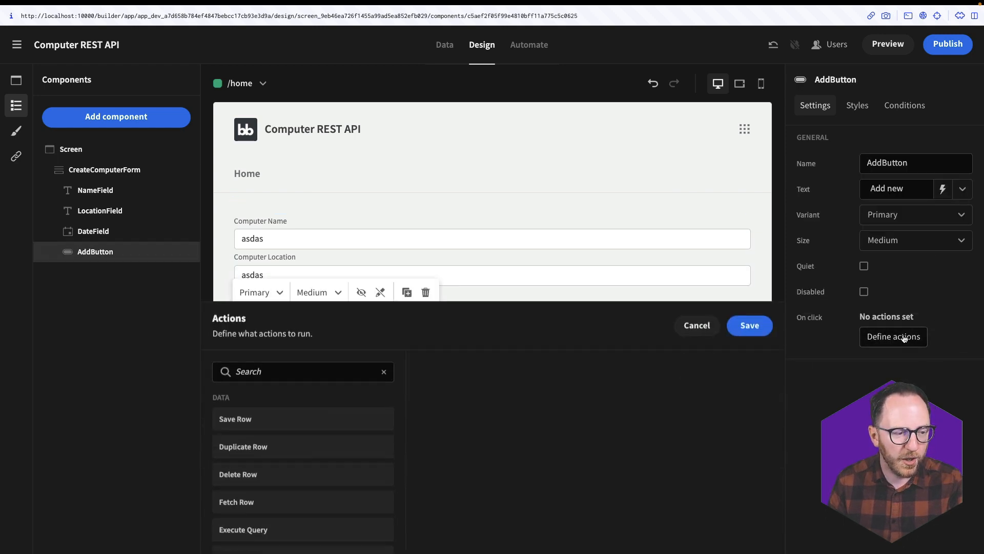
{"action": "left_click", "coordinate": [323, 364]}
{"action": "type", "text": "ex"}
{"action": "left_click", "coordinate": [286, 410]}
{"action": "left_click", "coordinate": [595, 379]}
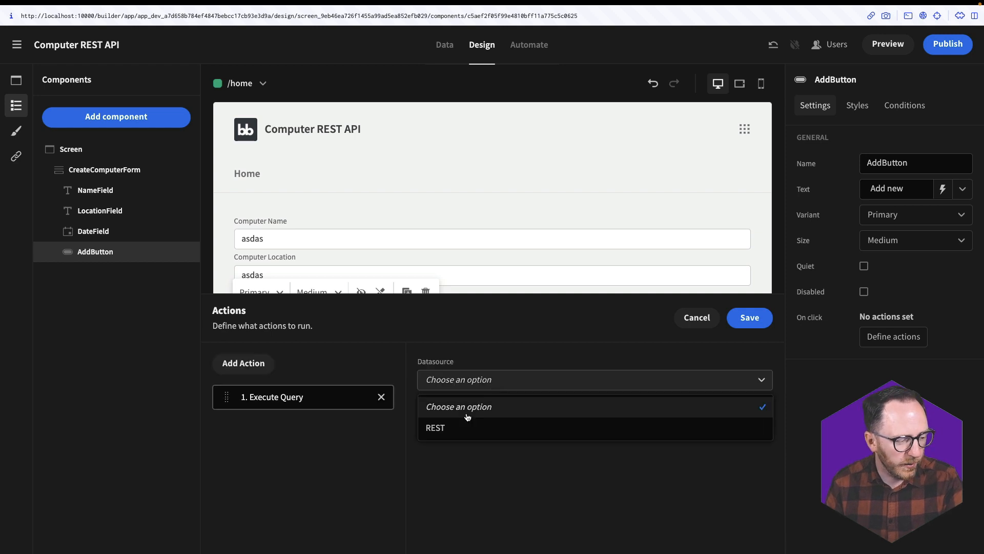
{"action": "left_click", "coordinate": [435, 428]}
{"action": "left_click", "coordinate": [446, 420]}
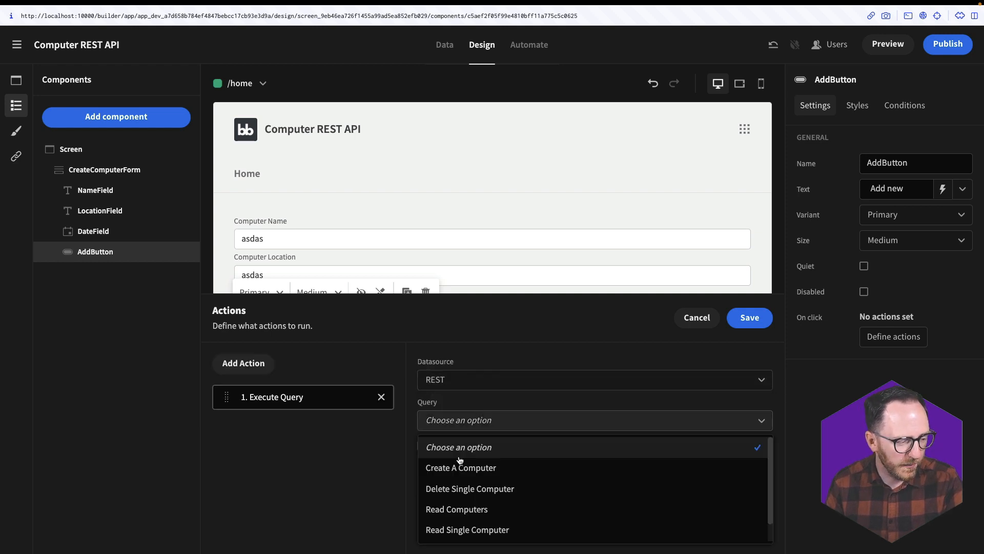
{"action": "left_click", "coordinate": [443, 470]}
Bind the query's name parameter to the name field of CreateComputerForm and save the binding.
{"action": "scroll", "coordinate": [461, 462], "scroll_direction": "down", "scroll_amount": 2}
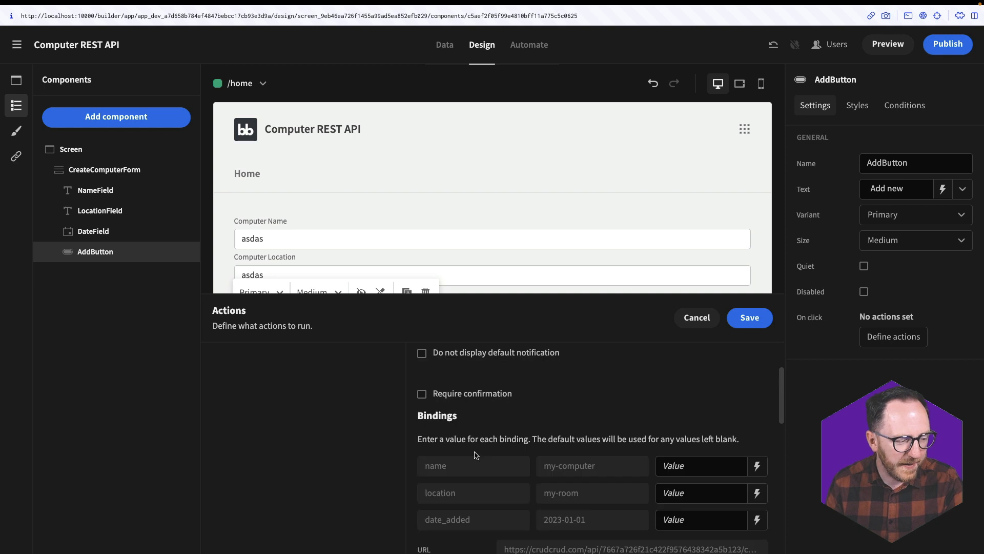
{"action": "scroll", "coordinate": [564, 477], "scroll_direction": "down", "scroll_amount": 1}
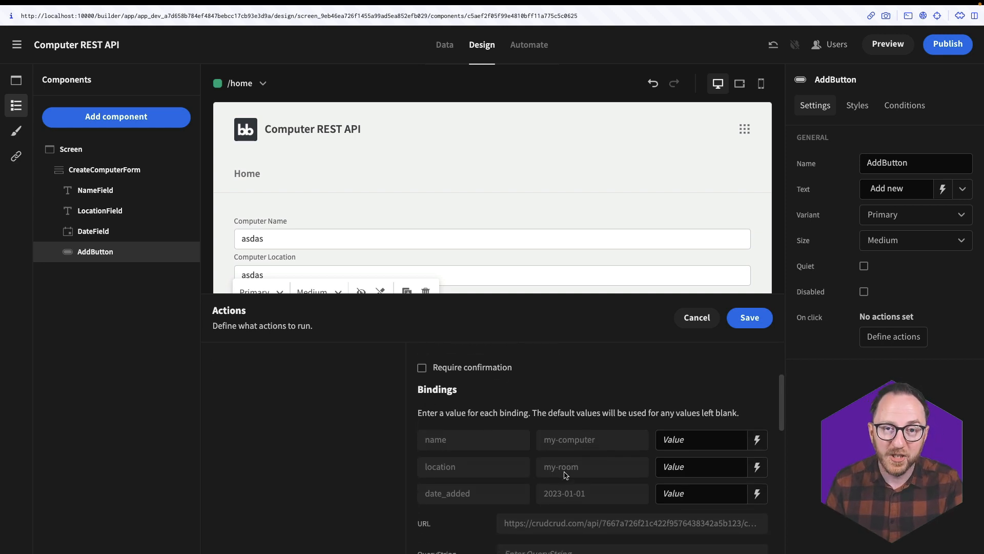
{"action": "left_click", "coordinate": [752, 439]}
{"action": "scroll", "coordinate": [282, 502], "scroll_direction": "down", "scroll_amount": 2}
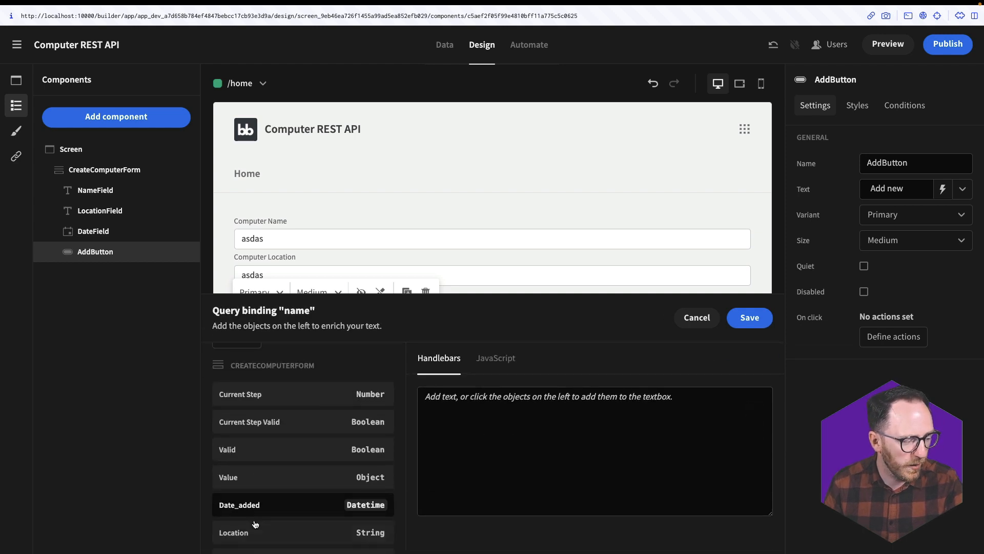
{"action": "left_click", "coordinate": [359, 535]}
{"action": "left_click", "coordinate": [749, 318]}
{"action": "scroll", "coordinate": [753, 470], "scroll_direction": "down", "scroll_amount": 1}
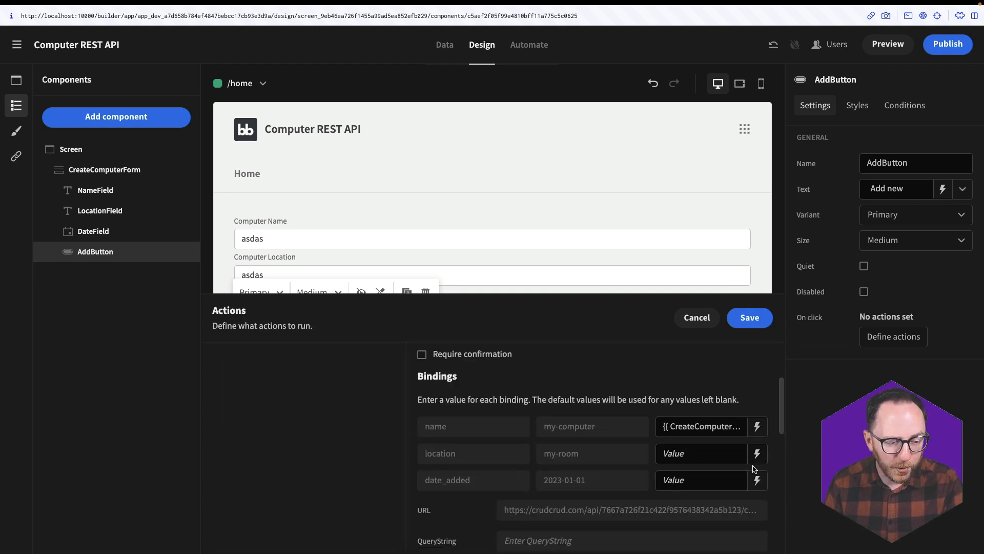
Bind the query's location parameter to the location field of CreateComputerForm and save the binding.
{"action": "left_click", "coordinate": [687, 458]}
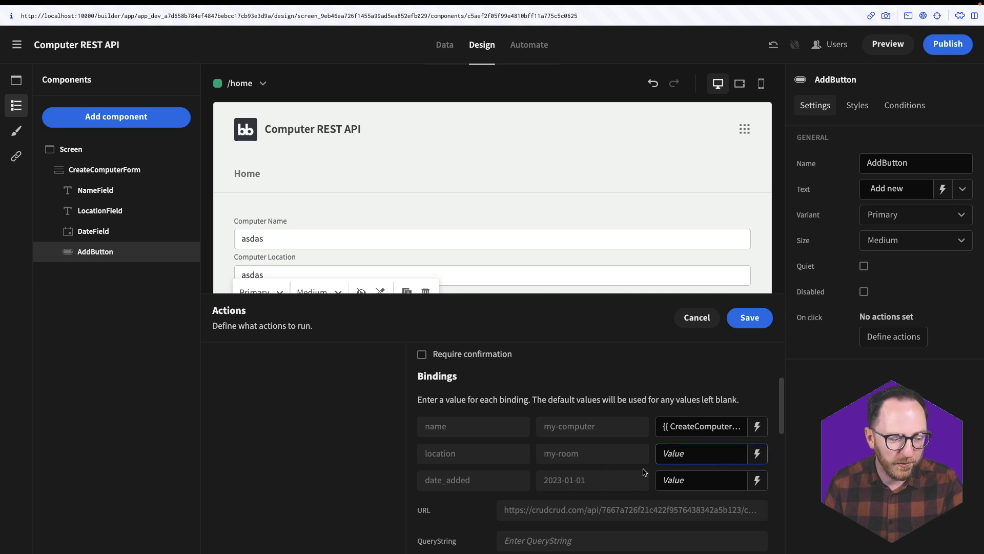
{"action": "left_click", "coordinate": [758, 456]}
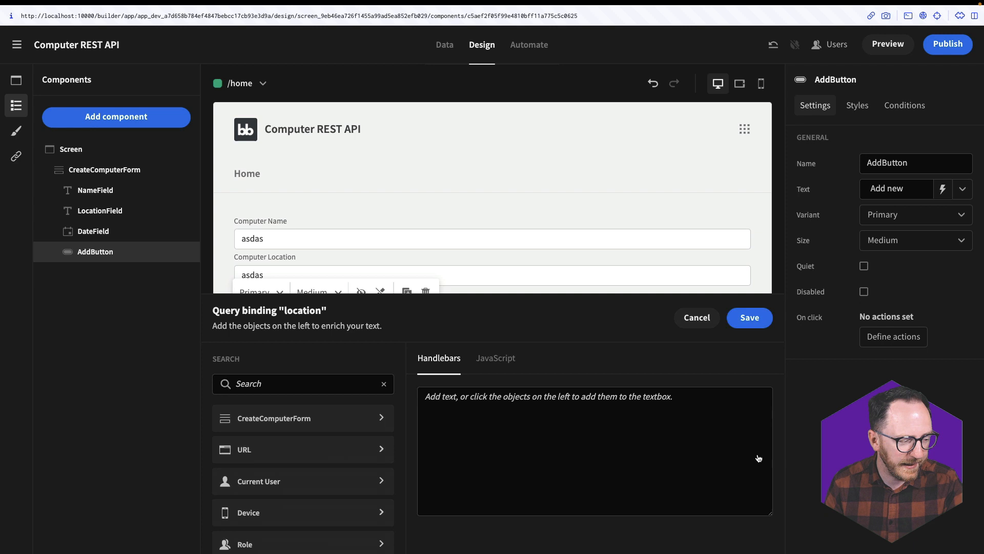
{"action": "left_click", "coordinate": [297, 420]}
{"action": "scroll", "coordinate": [290, 470], "scroll_direction": "down", "scroll_amount": 1}
{"action": "left_click", "coordinate": [241, 504]}
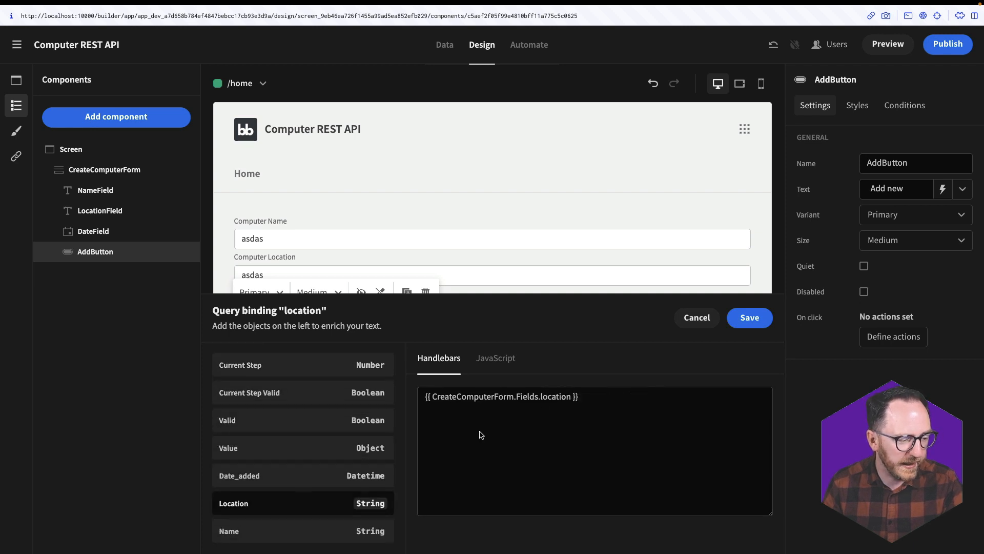
{"action": "left_click", "coordinate": [749, 318]}
Bind the query's date_added parameter to the date_added field of CreateComputerForm and save.
{"action": "left_click", "coordinate": [758, 486]}
{"action": "left_click", "coordinate": [259, 417]}
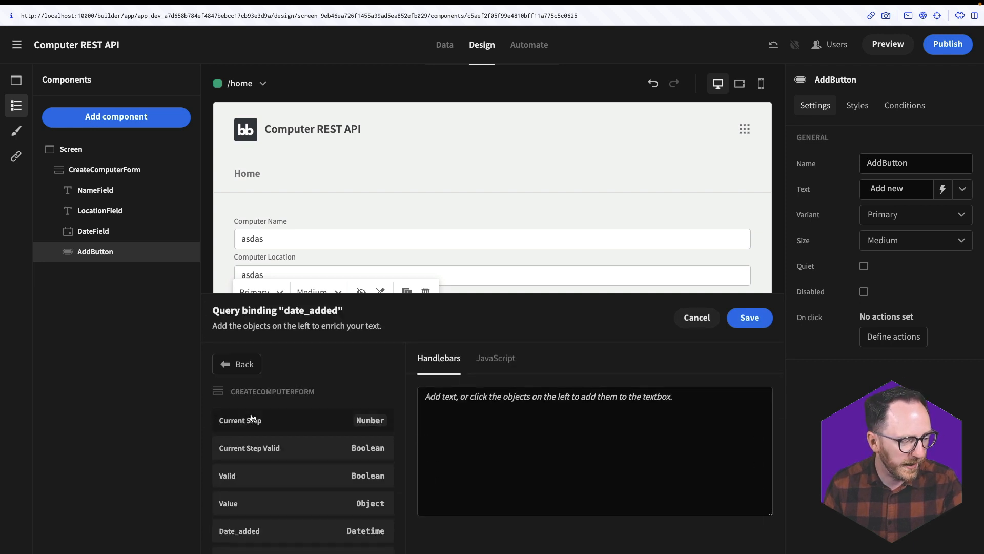
{"action": "scroll", "coordinate": [268, 503], "scroll_direction": "down", "scroll_amount": 1}
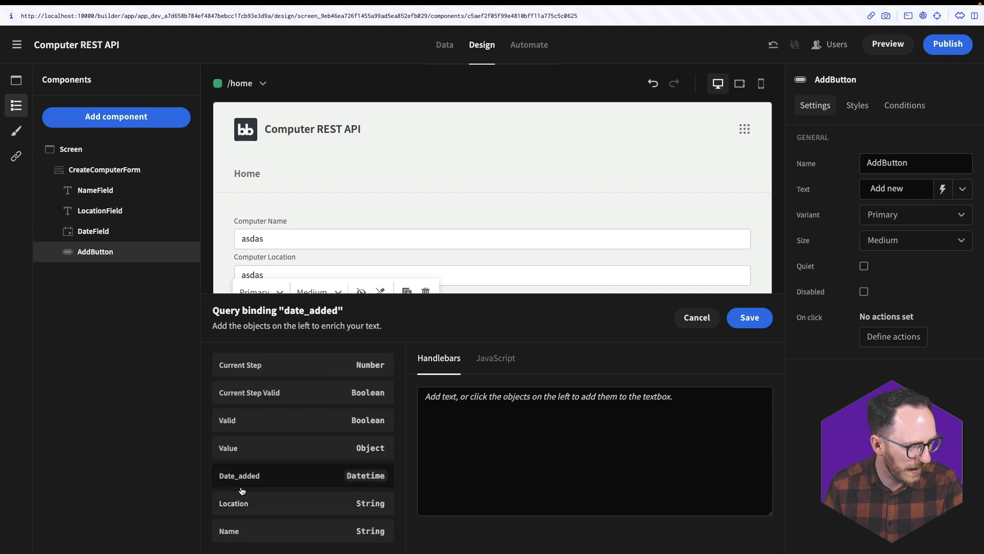
{"action": "left_click", "coordinate": [221, 477]}
{"action": "left_click", "coordinate": [749, 317]}
Preview the app and submit a computer named brand-new-computer, located in-my-living-room, with June 23 2023 as its date added.
{"action": "left_click", "coordinate": [881, 47]}
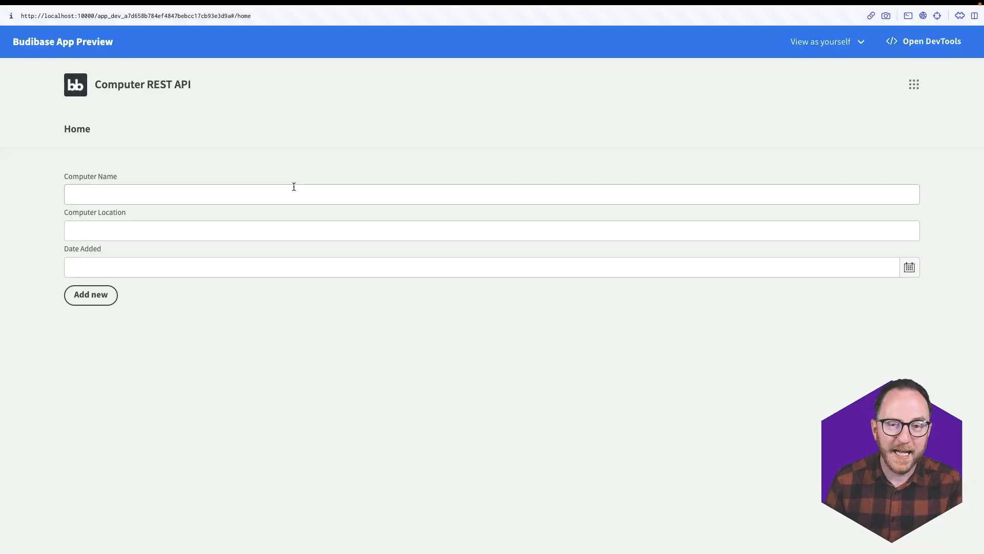
{"action": "left_click", "coordinate": [312, 185]}
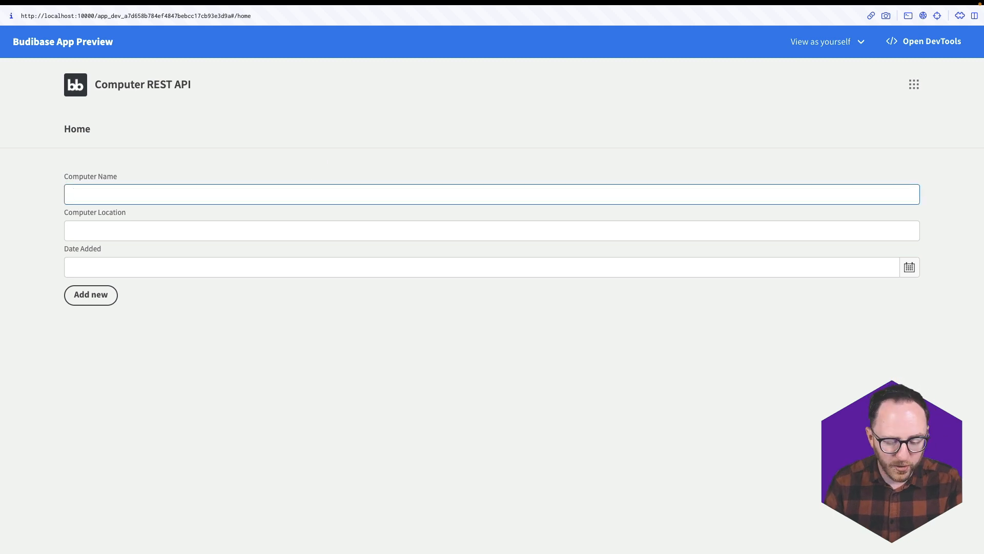
{"action": "type", "text": "brand-new"}
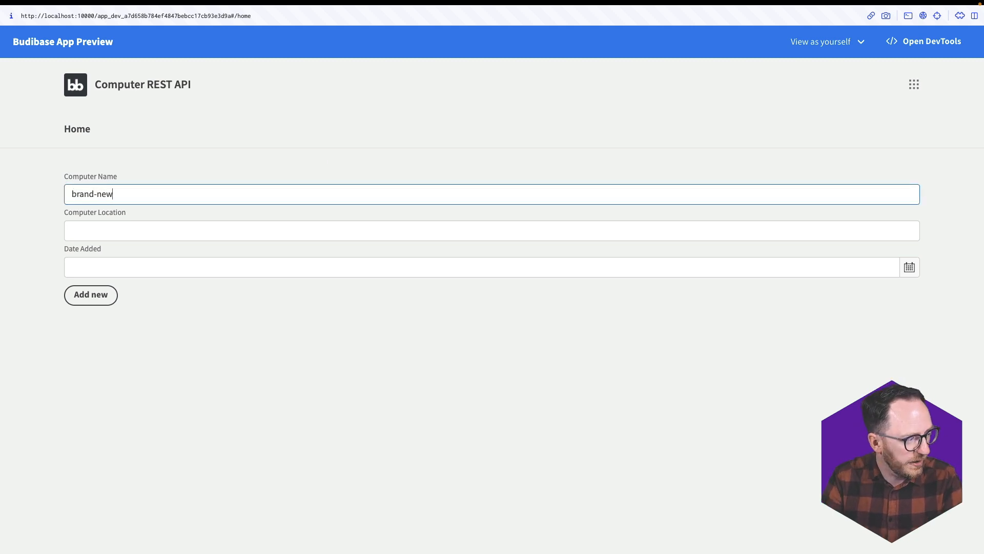
{"action": "type", "text": "-computer"}
{"action": "key", "text": "Tab"}
{"action": "type", "text": "in-"}
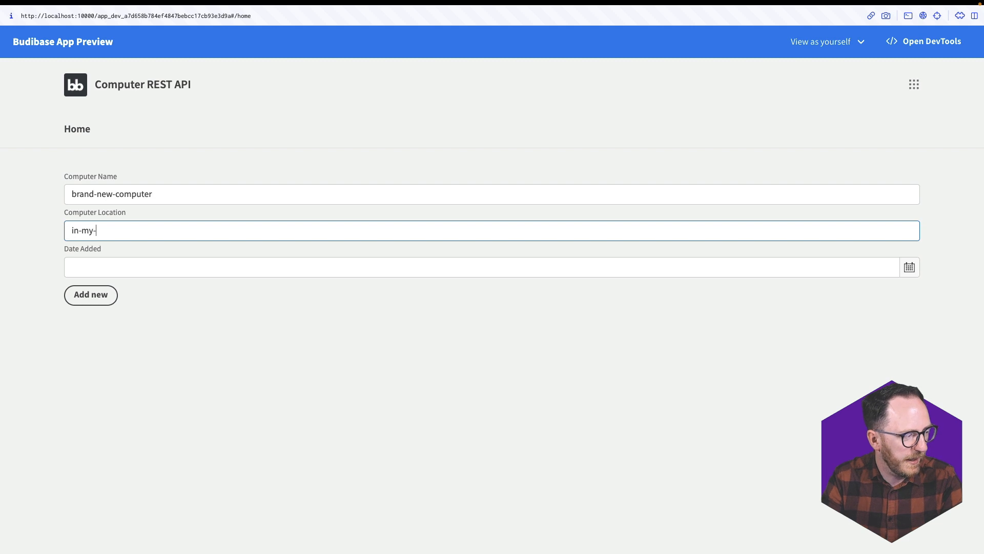
{"action": "type", "text": "my-living-room"}
{"action": "key", "text": "Tab"}
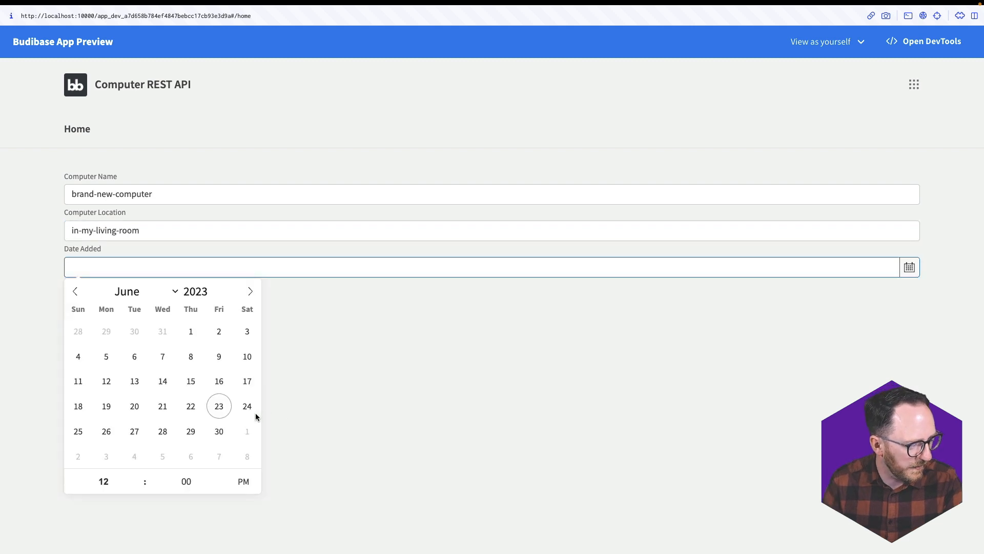
{"action": "left_click", "coordinate": [219, 408]}
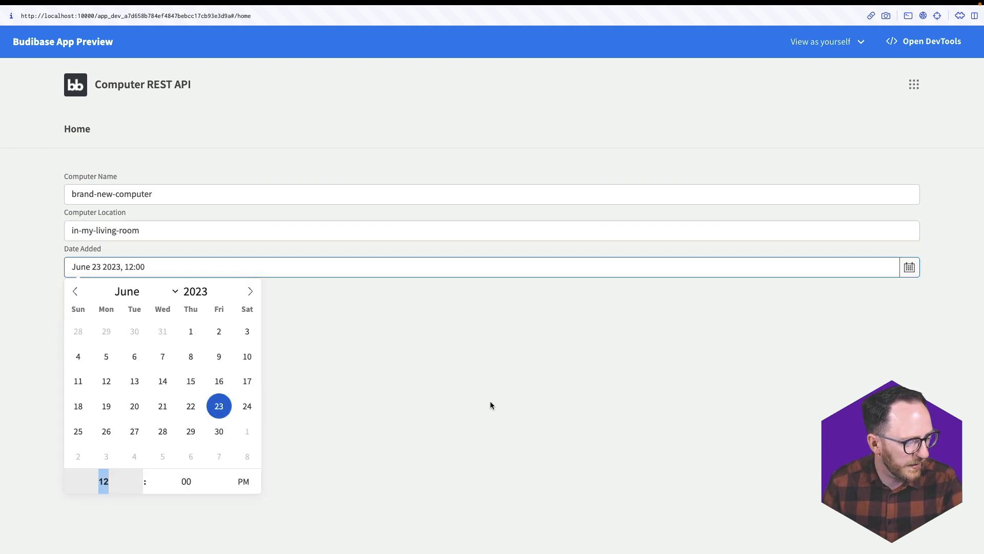
{"action": "left_click", "coordinate": [439, 396]}
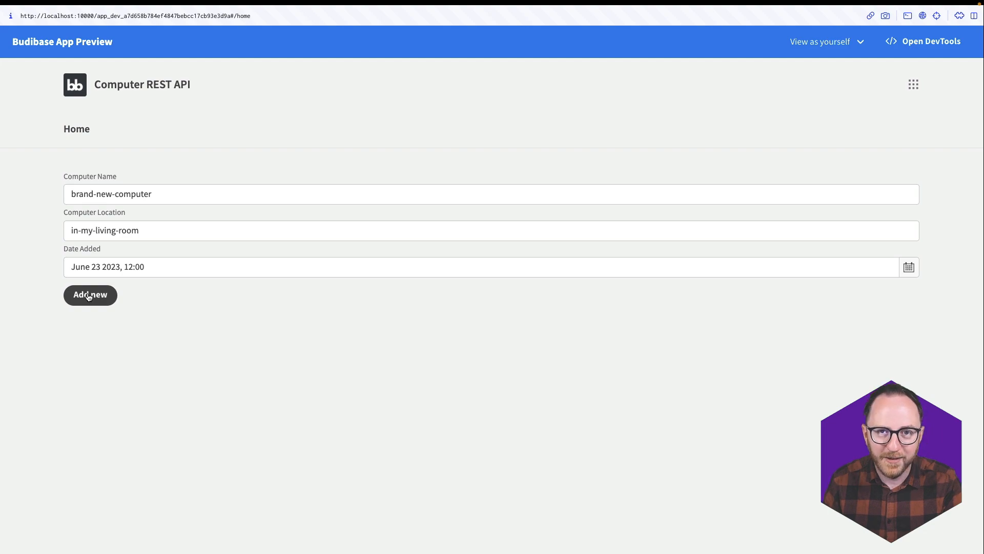
Return to the builder, send the Read Computers query and examine the returned records in its preview.
{"action": "key", "text": "super+t"}
{"action": "key", "text": "Return"}
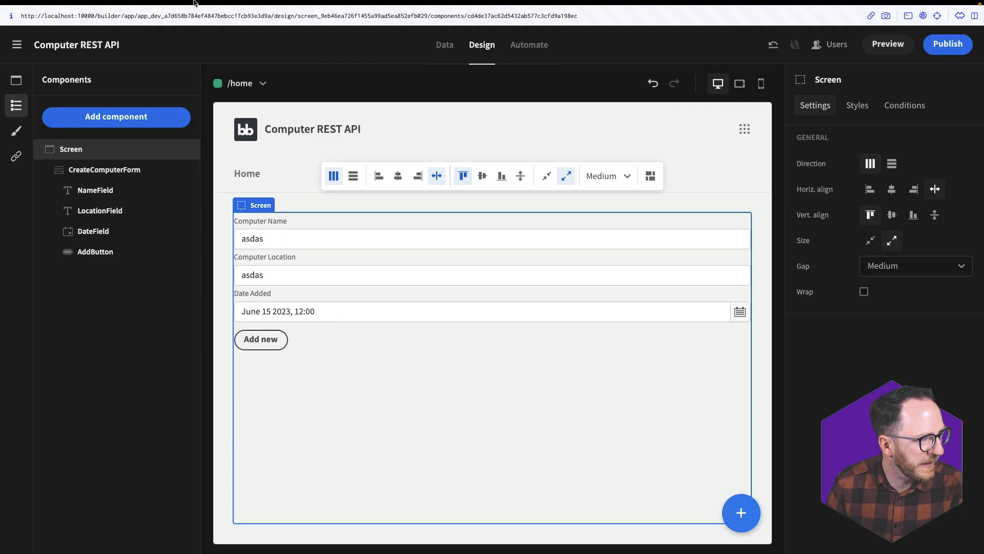
{"action": "left_click", "coordinate": [445, 44]}
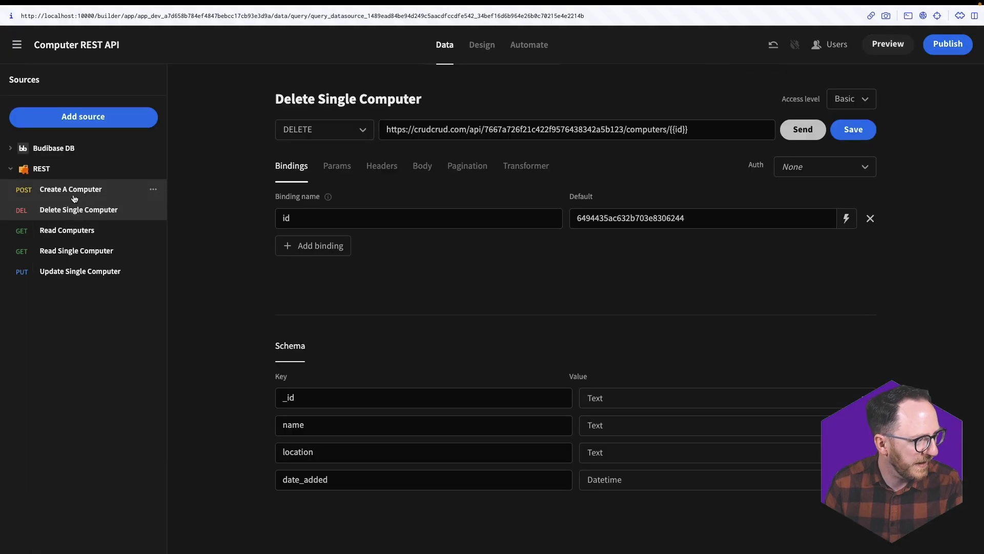
{"action": "left_click", "coordinate": [64, 232]}
{"action": "left_click", "coordinate": [802, 133]}
{"action": "left_click", "coordinate": [451, 346]}
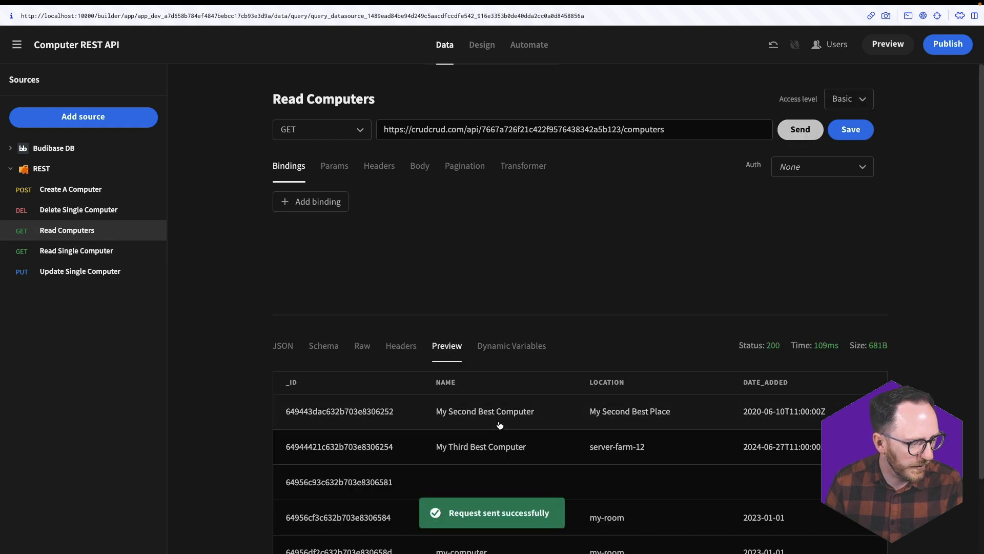
{"action": "scroll", "coordinate": [500, 425], "scroll_direction": "down", "scroll_amount": 3}
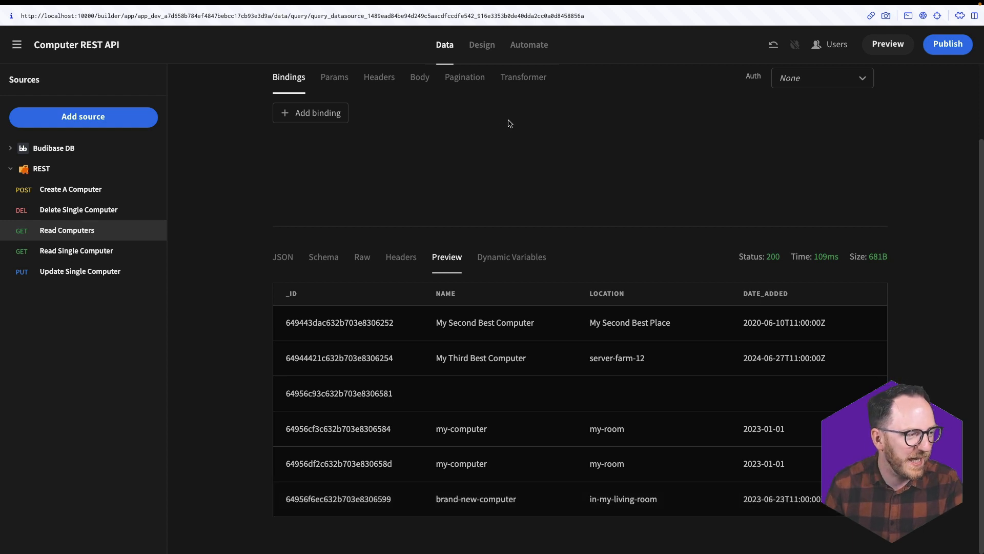
Add a Data Provider to the home screen, name it GetAllComputers and set its data to the Read Computers query.
{"action": "left_click", "coordinate": [483, 56]}
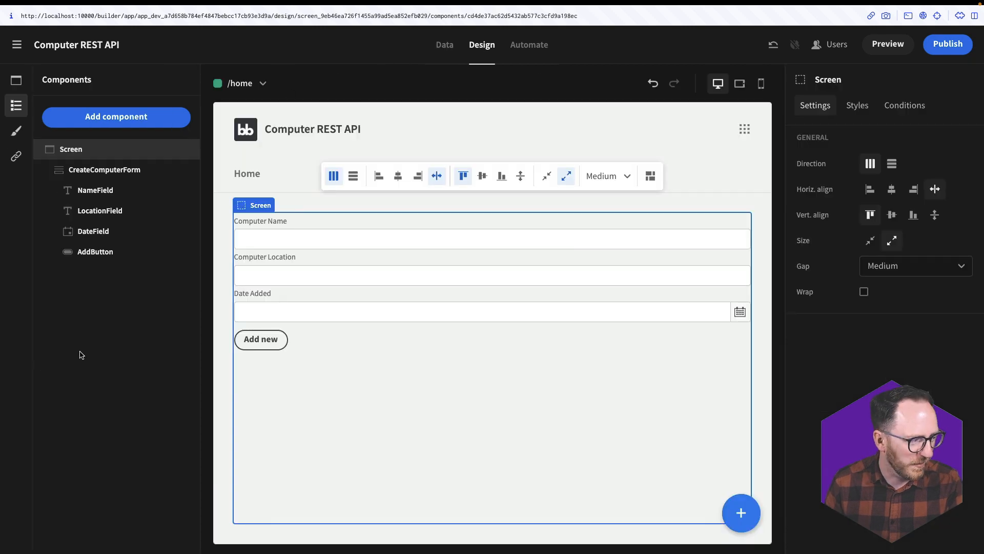
{"action": "left_click", "coordinate": [141, 118]}
{"action": "type", "text": "da"}
{"action": "left_click", "coordinate": [855, 170]}
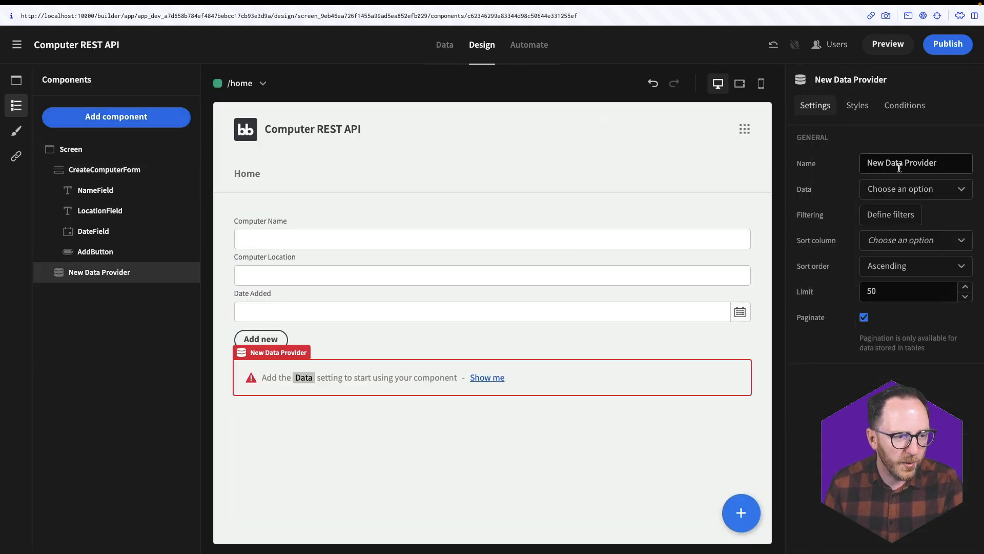
{"action": "key", "text": "ctrl+a"}
{"action": "type", "text": "GetAllComputers"}
{"action": "left_click", "coordinate": [912, 189]}
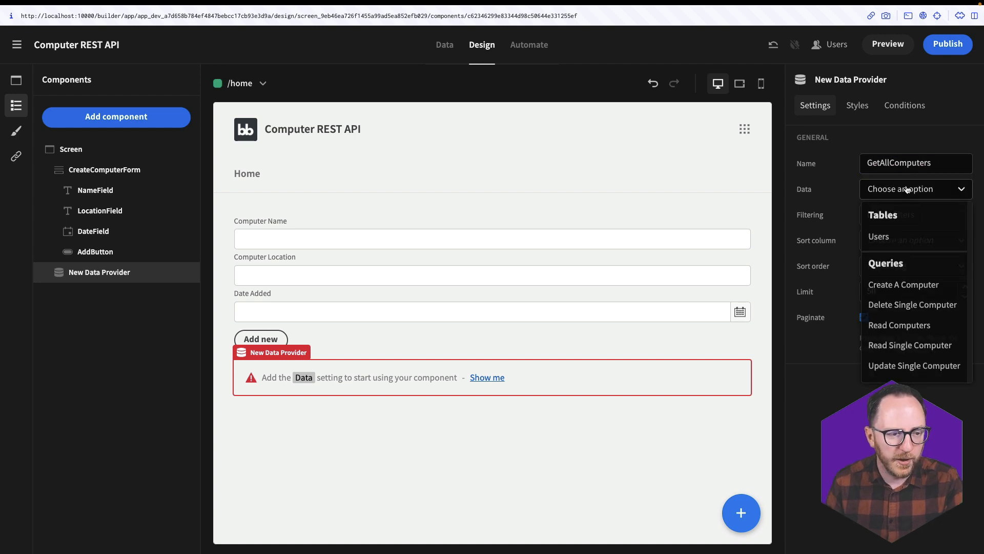
{"action": "left_click", "coordinate": [882, 328]}
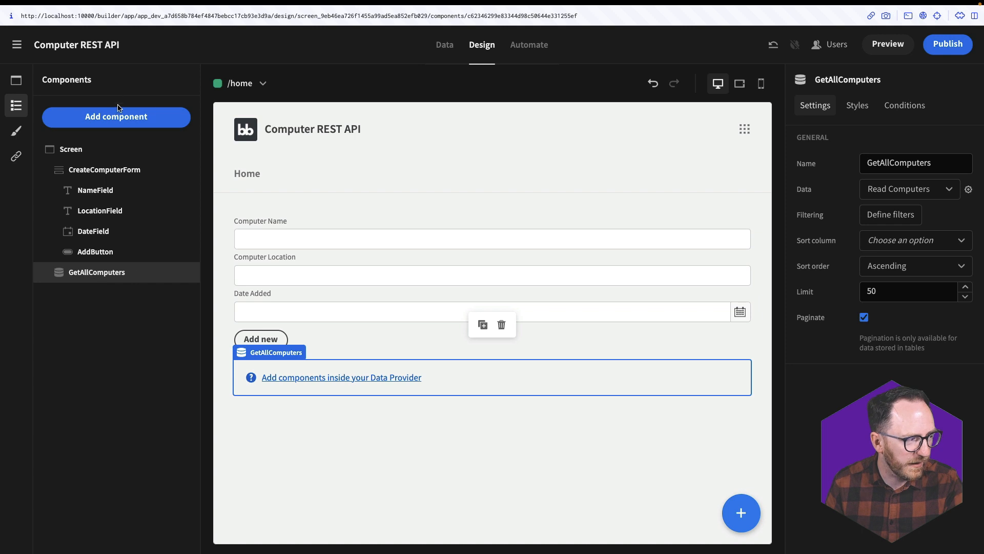
Add a Table inside GetAllComputers and name it Computers Table.
{"action": "left_click", "coordinate": [105, 121]}
{"action": "type", "text": "ta"}
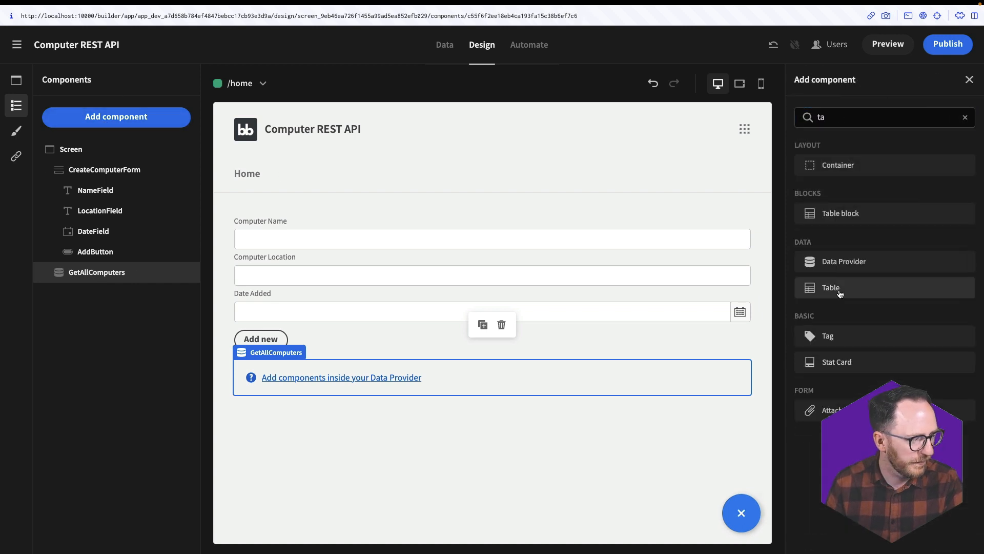
{"action": "left_click", "coordinate": [840, 288]}
{"action": "double_click", "coordinate": [887, 169]}
{"action": "key", "text": "super+a"}
{"action": "type", "text": "Computers Table"}
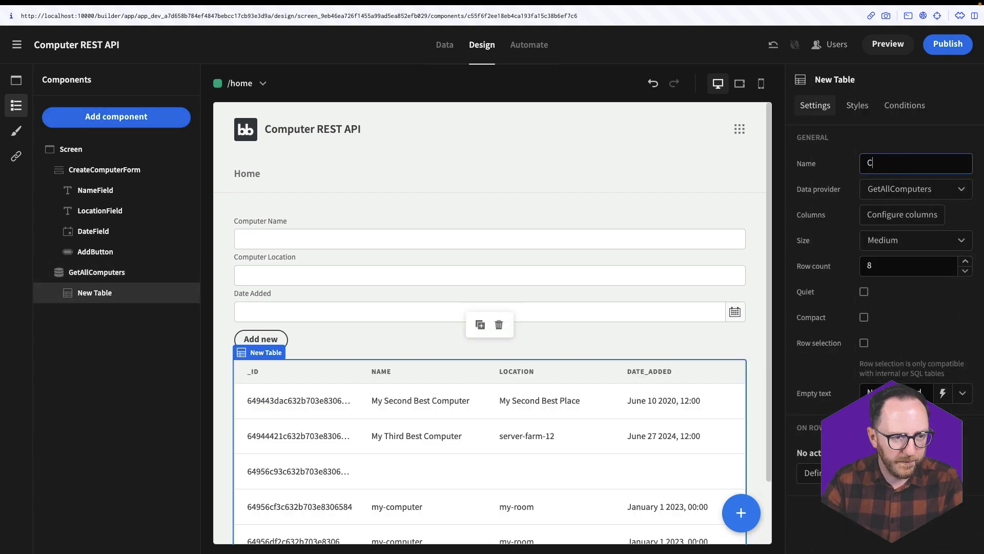
Configure Computers Table to show only the name, location and date_added columns, and save the columns.
{"action": "scroll", "coordinate": [359, 477], "scroll_direction": "down", "scroll_amount": 2}
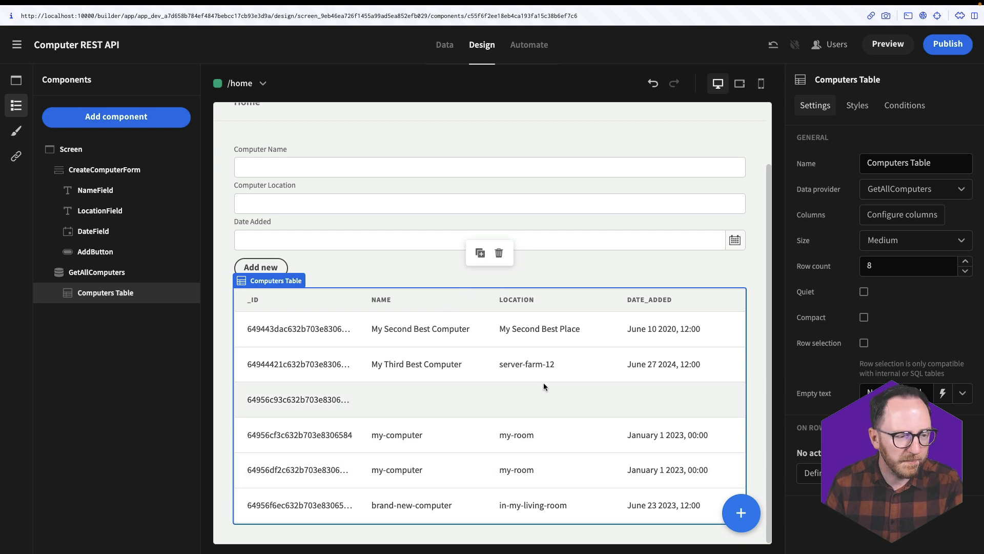
{"action": "left_click", "coordinate": [914, 214]}
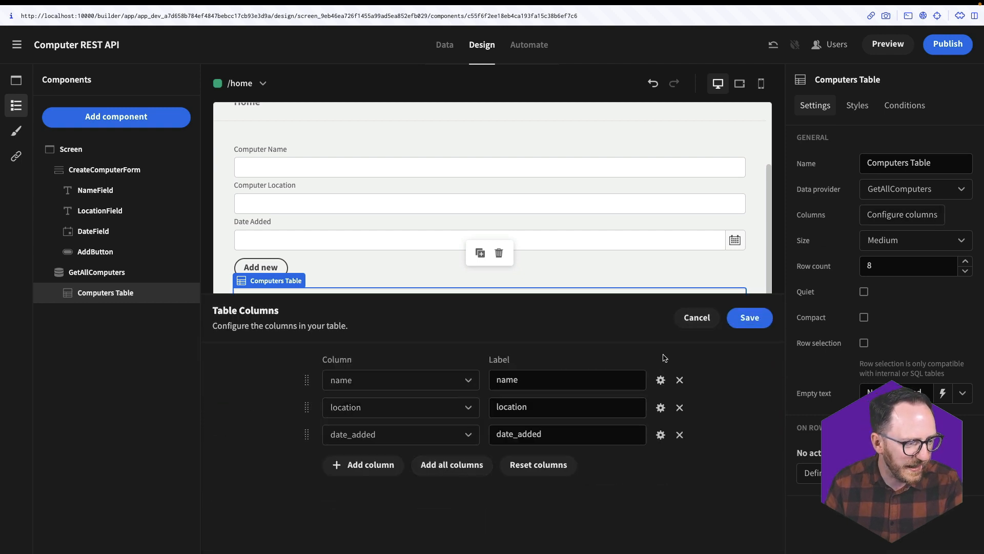
{"action": "left_click", "coordinate": [770, 324]}
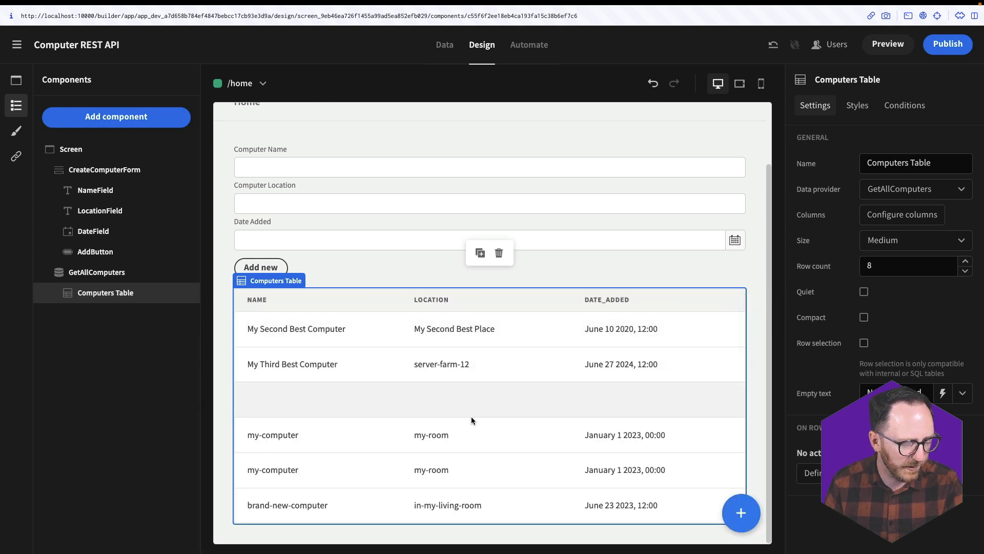
Move CreateComputerForm inside the GetAllComputers data provider, above Computers Table.
{"action": "left_click", "coordinate": [361, 266]}
{"action": "left_click", "coordinate": [261, 268]}
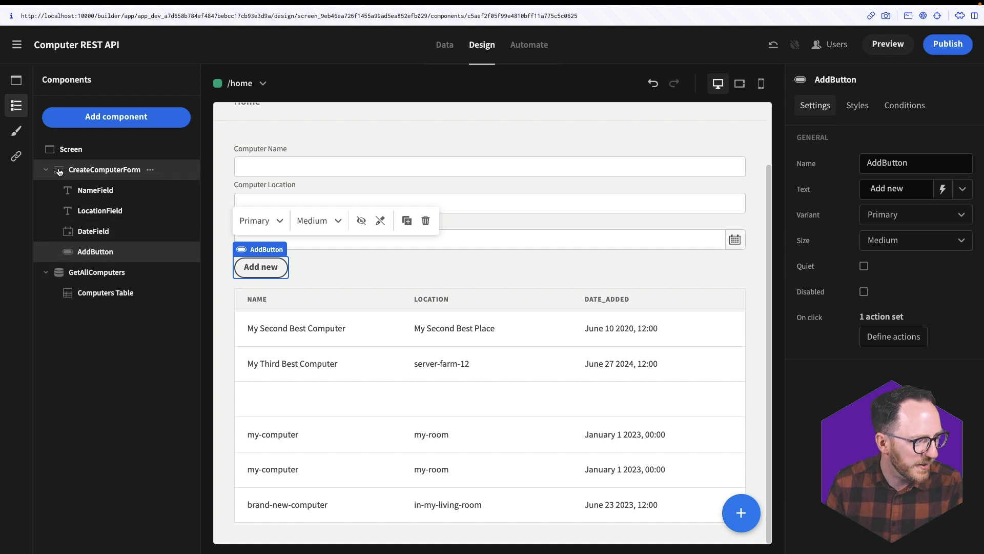
{"action": "left_click_drag", "start_coordinate": [59, 172], "coordinate": [75, 285]}
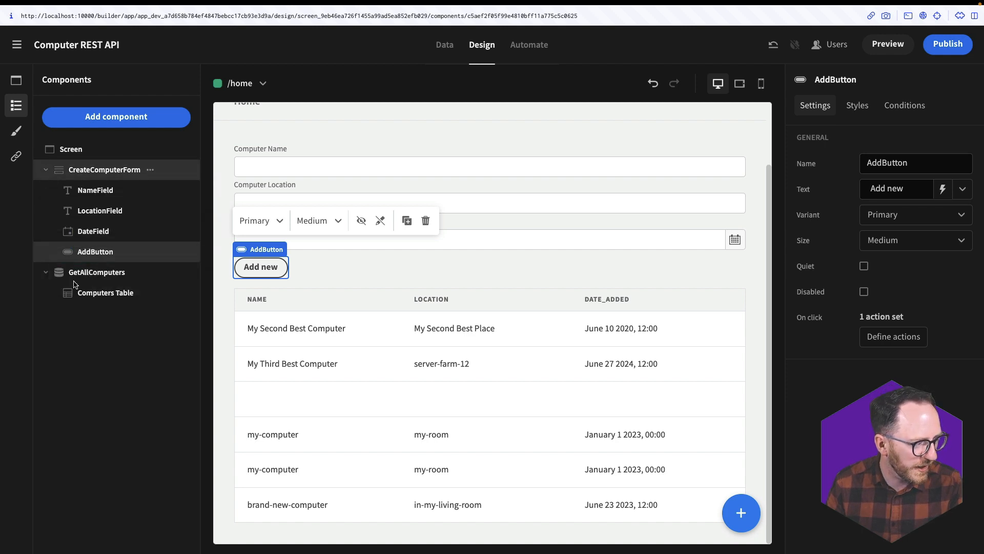
Add a Refresh Data Provider on-click action to AddButton, targeting GetAllComputers.
{"action": "left_click", "coordinate": [260, 276]}
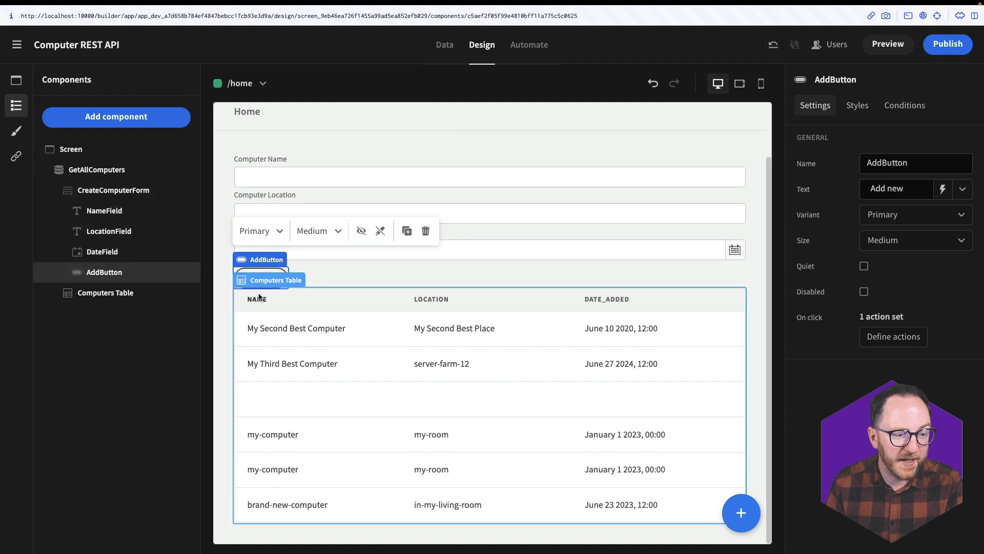
{"action": "left_click", "coordinate": [872, 338]}
{"action": "left_click", "coordinate": [232, 364]}
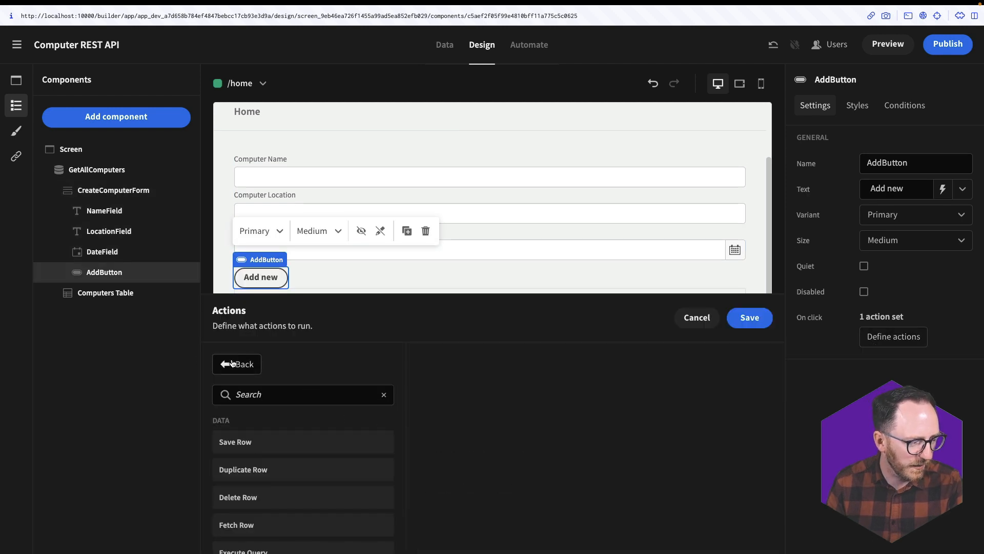
{"action": "left_click", "coordinate": [294, 393]}
{"action": "type", "text": "re"}
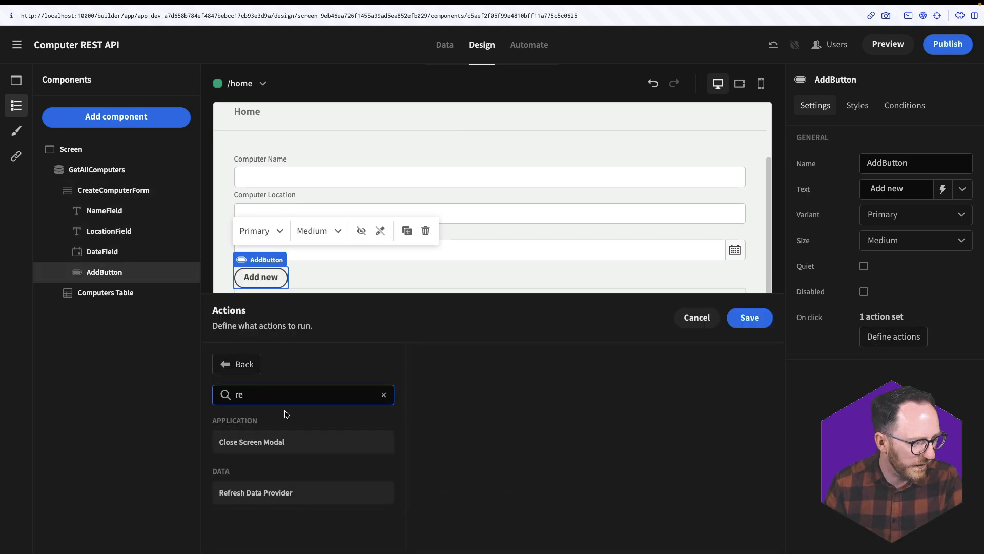
{"action": "left_click", "coordinate": [280, 491]}
{"action": "left_click", "coordinate": [544, 363]}
{"action": "left_click", "coordinate": [553, 409]}
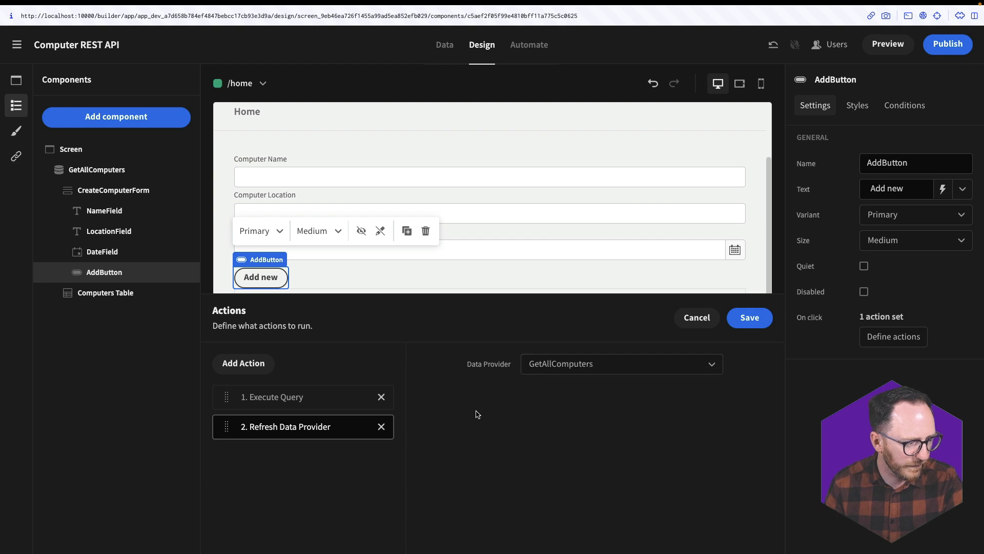
Add a Clear Form action as the third on-click action of AddButton.
{"action": "left_click", "coordinate": [243, 362]}
{"action": "type", "text": "cle"}
{"action": "left_click", "coordinate": [294, 442]}
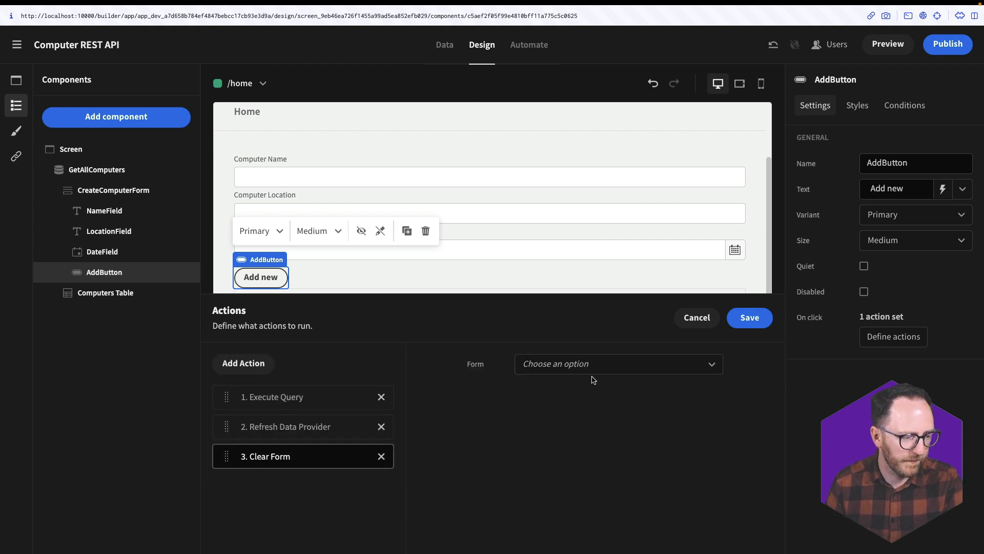
Preview the app and add a computer named the-best-ever at the-best-place with date June 1 2023, checking the refreshed table.
{"action": "left_click", "coordinate": [889, 44]}
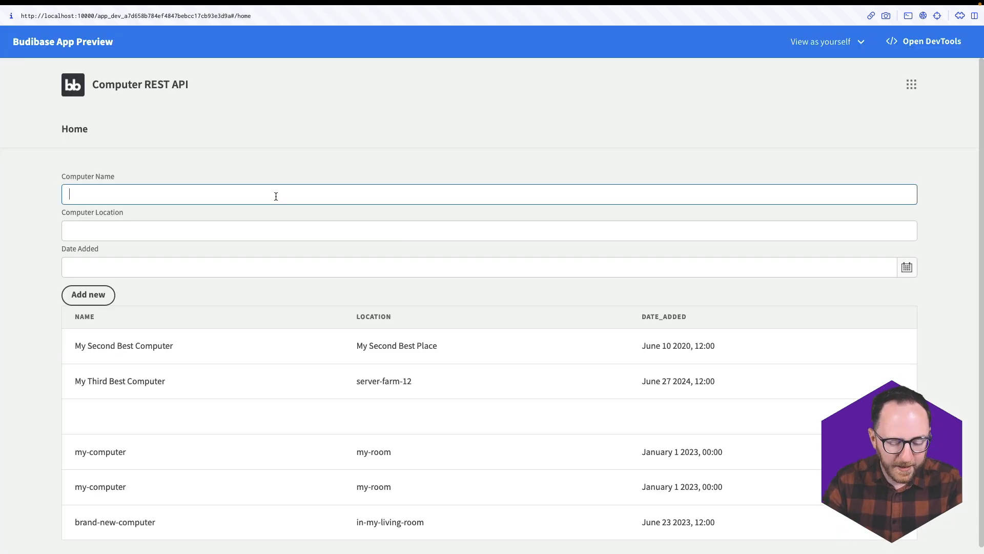
{"action": "type", "text": "the-best-ever"}
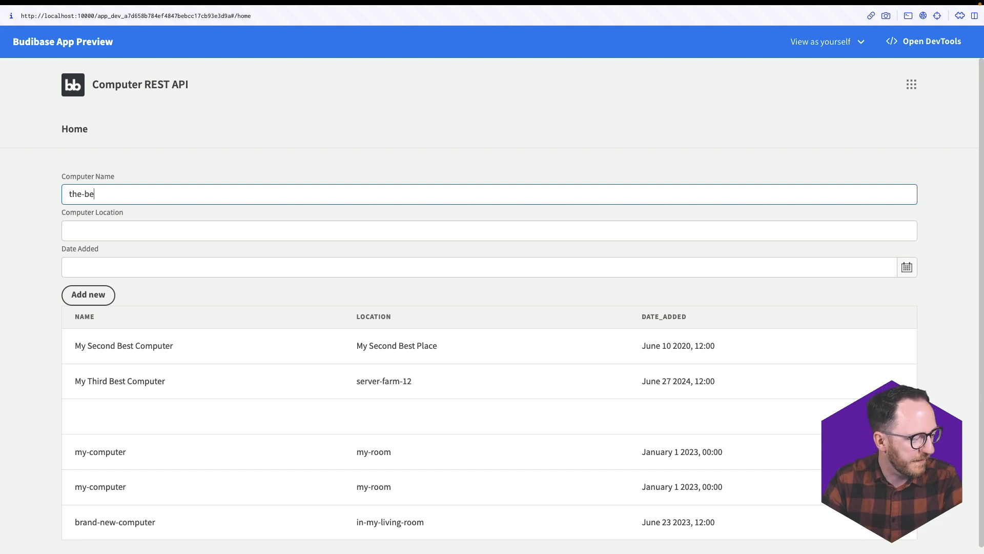
{"action": "key", "text": "Tab"}
{"action": "type", "text": "the-bes"}
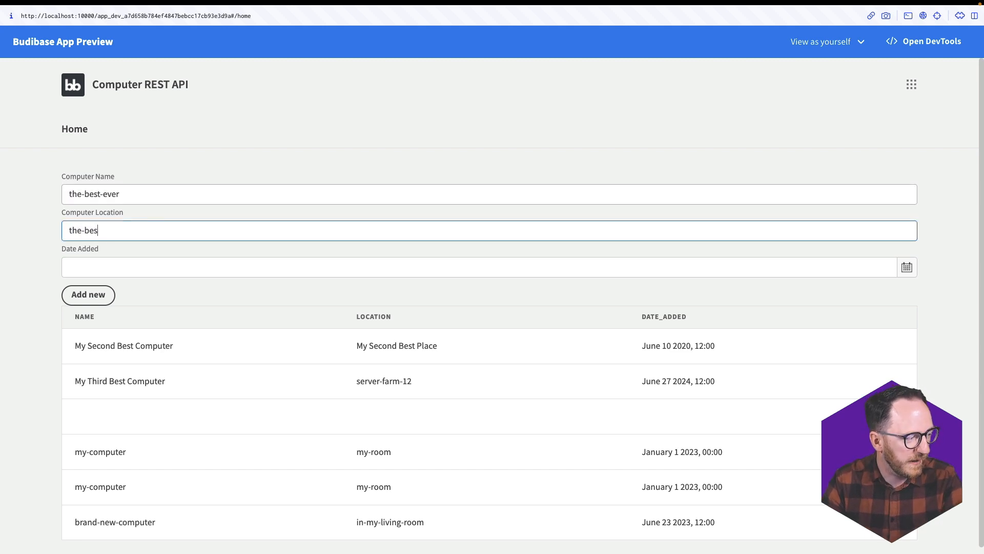
{"action": "type", "text": "t-place"}
{"action": "left_click", "coordinate": [233, 272]}
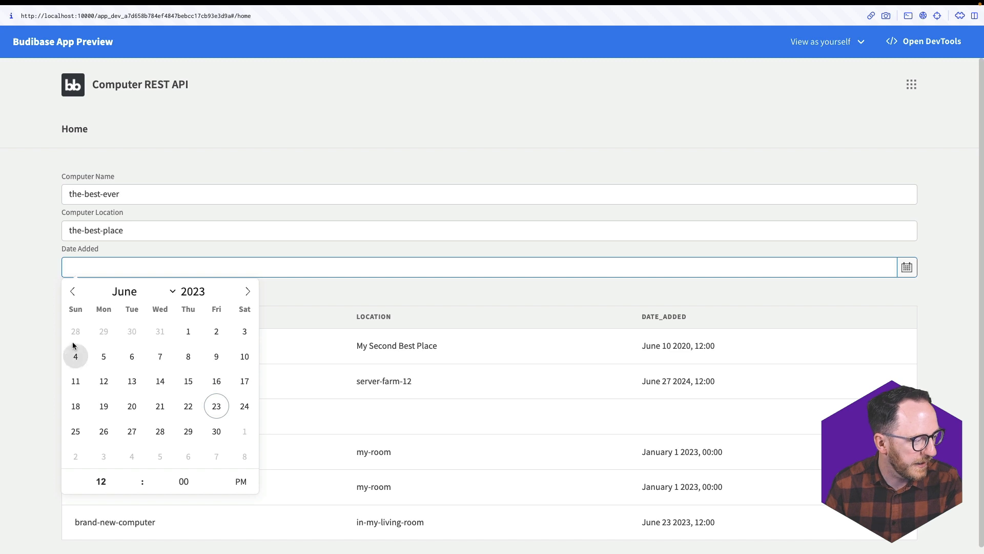
{"action": "left_click", "coordinate": [190, 333]}
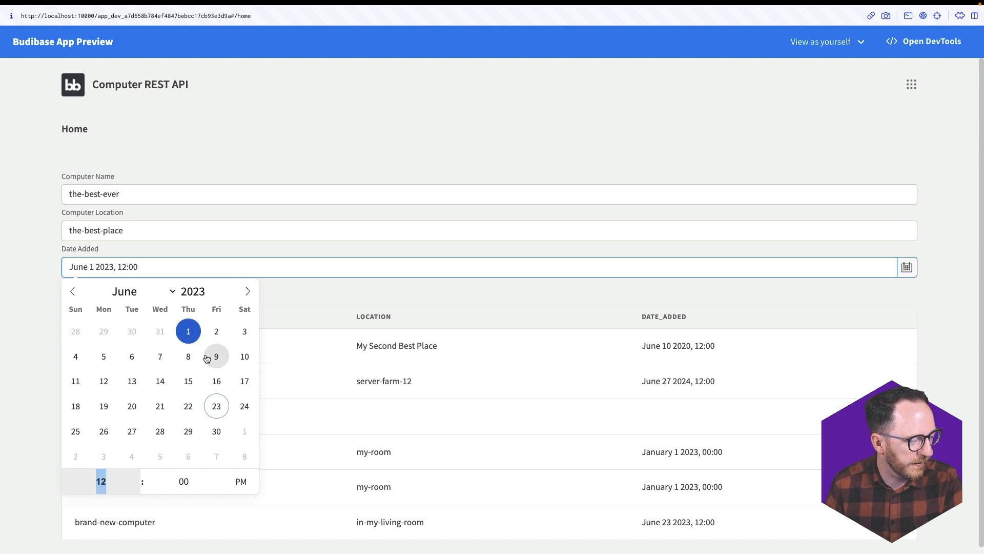
{"action": "left_click", "coordinate": [350, 329]}
{"action": "left_click", "coordinate": [88, 294]}
{"action": "scroll", "coordinate": [81, 530], "scroll_direction": "down", "scroll_amount": 1}
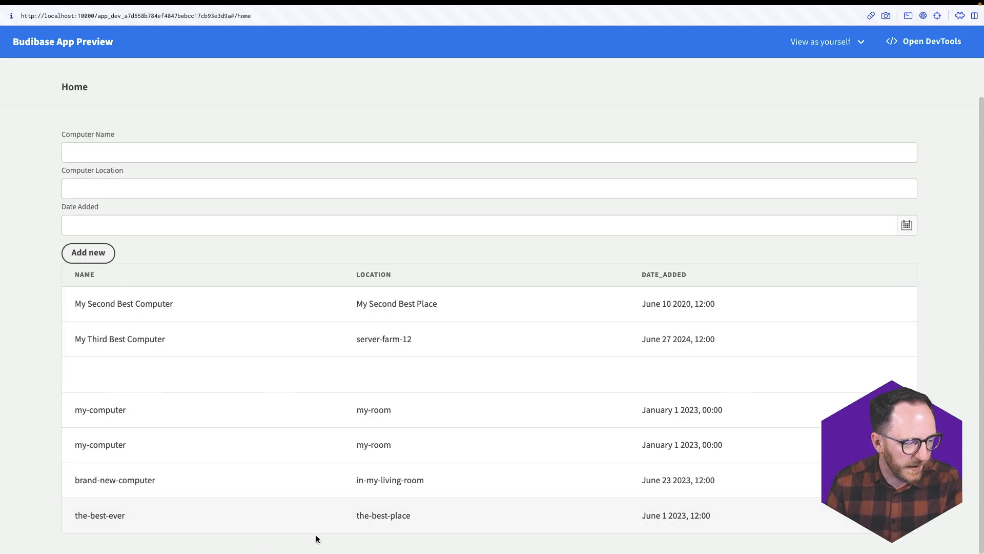
{"action": "scroll", "coordinate": [429, 518], "scroll_direction": "up", "scroll_amount": 1}
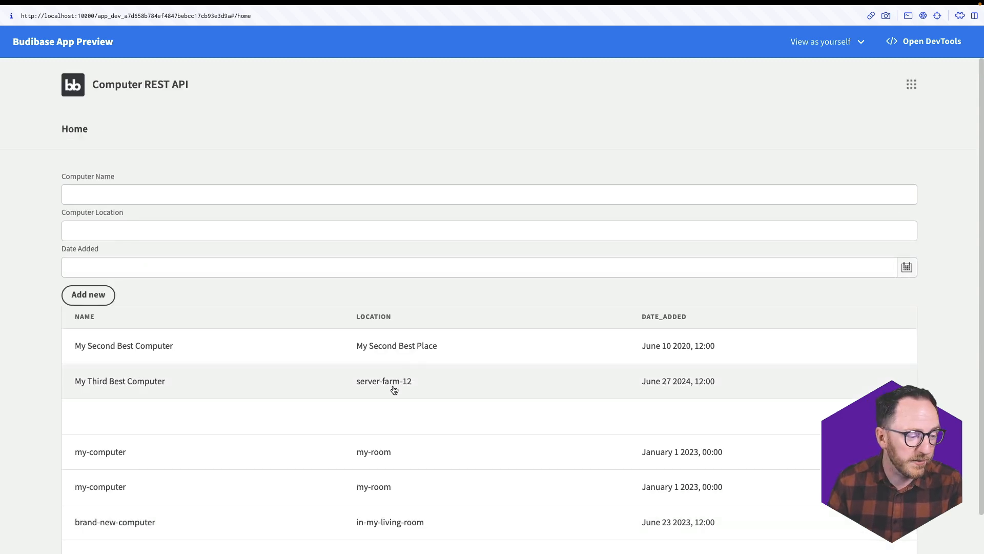
{"action": "scroll", "coordinate": [359, 492], "scroll_direction": "down", "scroll_amount": 1}
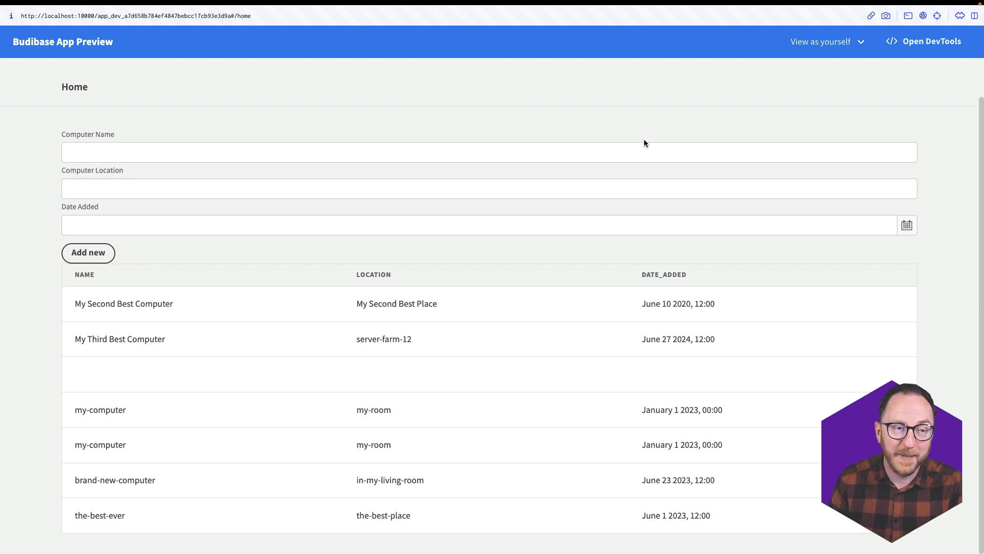
Return to the Budibase builder and add a Side Panel component named UpdatePanel.
{"action": "key", "text": "super+t"}
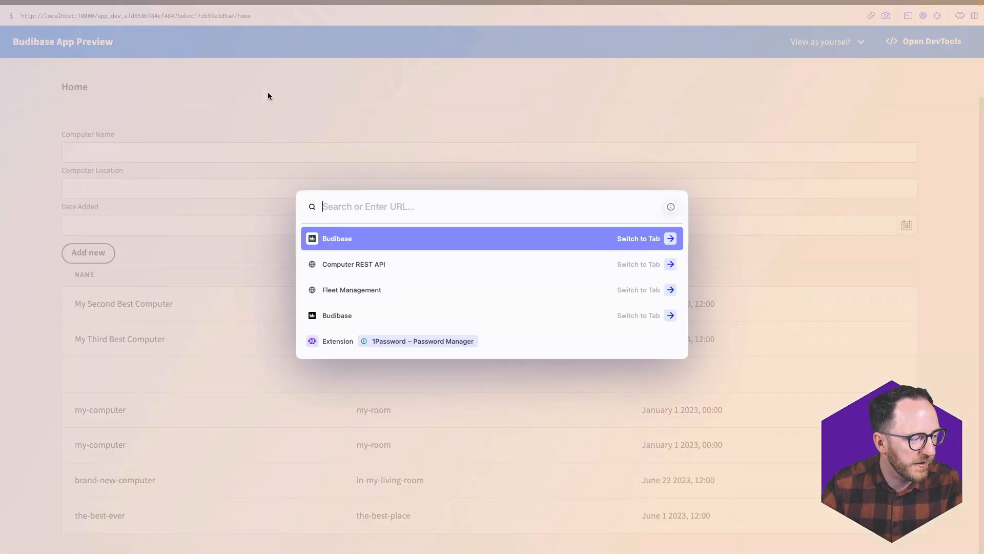
{"action": "key", "text": "Return"}
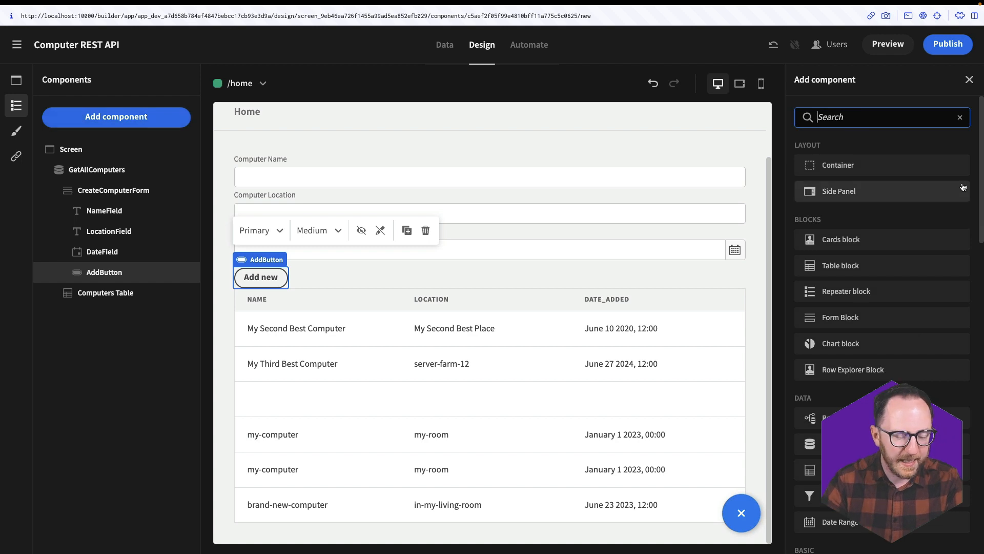
{"action": "type", "text": "sid"}
{"action": "key", "text": "Return"}
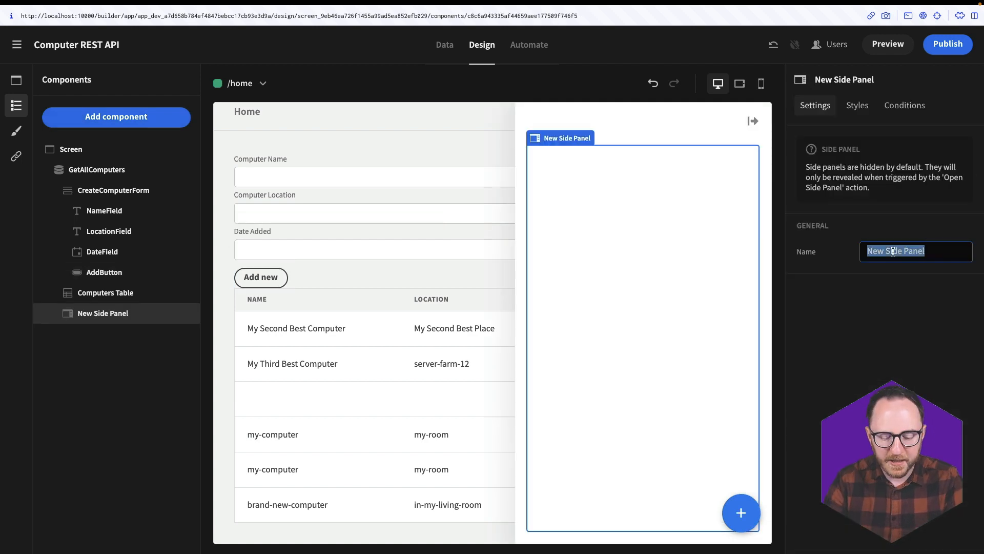
{"action": "type", "text": "UpdatePanel"}
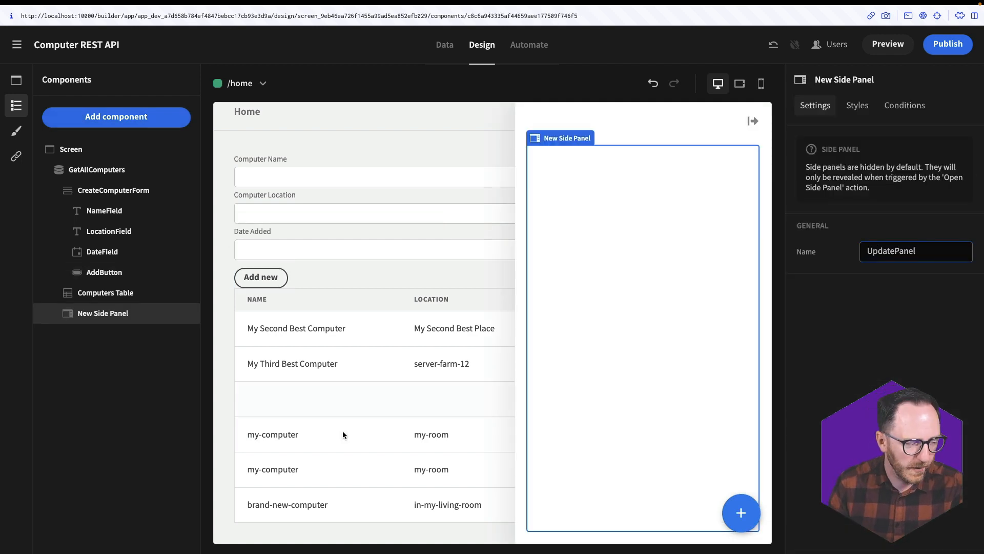
{"action": "left_click", "coordinate": [71, 413]}
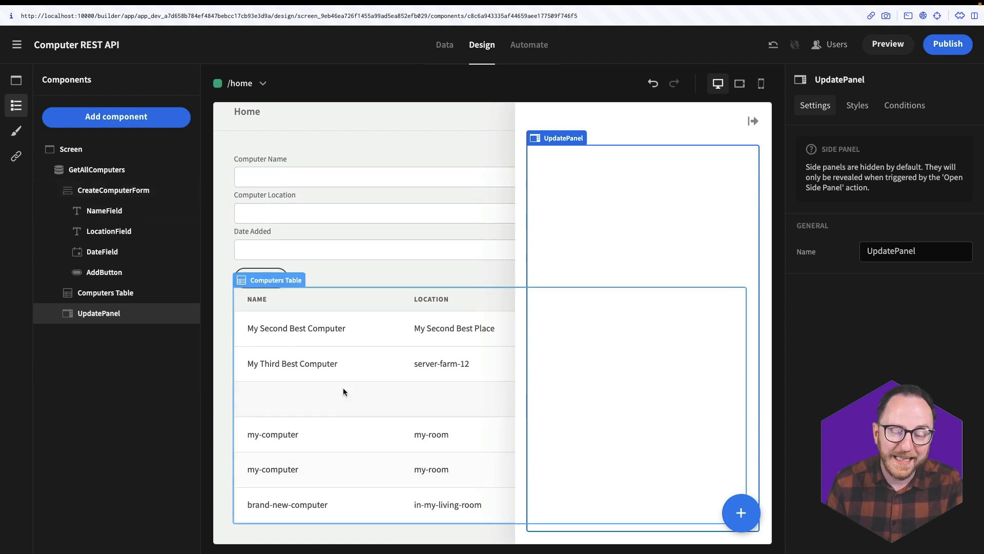
Paste a copy of CreateComputerForm into UpdatePanel and rename the copy UpdateComputerForm.
{"action": "left_click", "coordinate": [100, 192]}
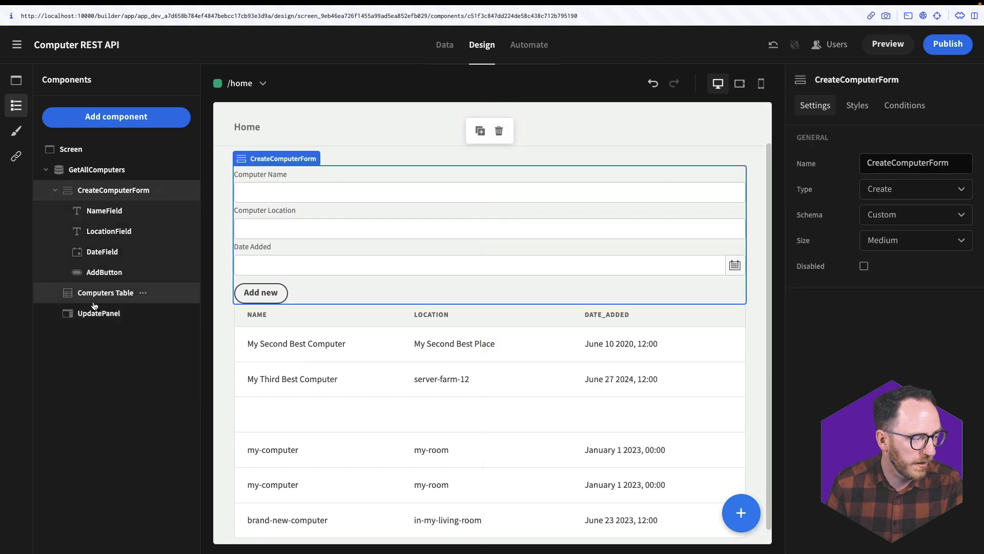
{"action": "left_click", "coordinate": [101, 318]}
{"action": "key", "text": "ctrl+v"}
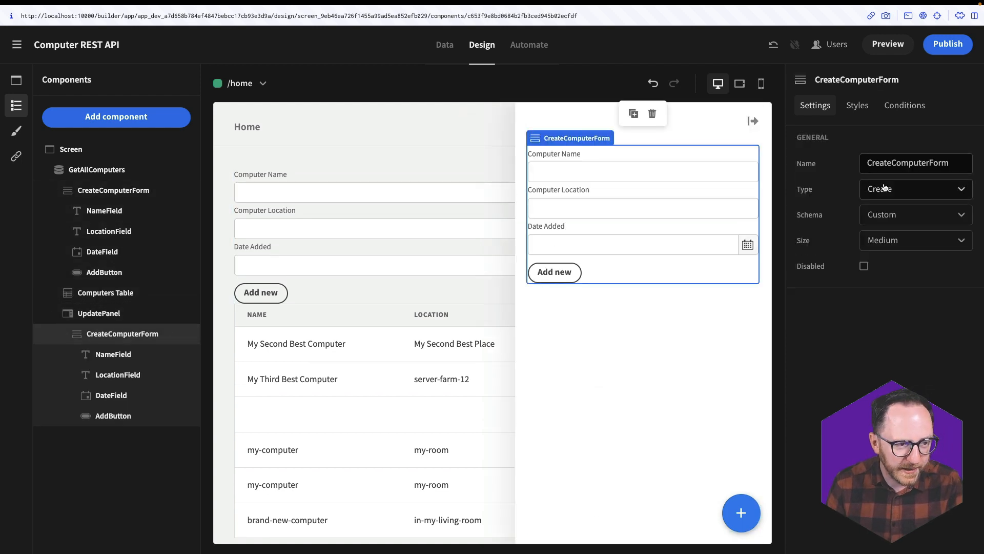
{"action": "mouse_move", "coordinate": [892, 164]}
{"action": "left_mouse_down"}
{"action": "mouse_move", "coordinate": [852, 167]}
{"action": "mouse_move", "coordinate": [902, 162]}
{"action": "left_mouse_up"}
{"action": "left_click", "coordinate": [862, 162]}
{"action": "type", "text": "Update"}
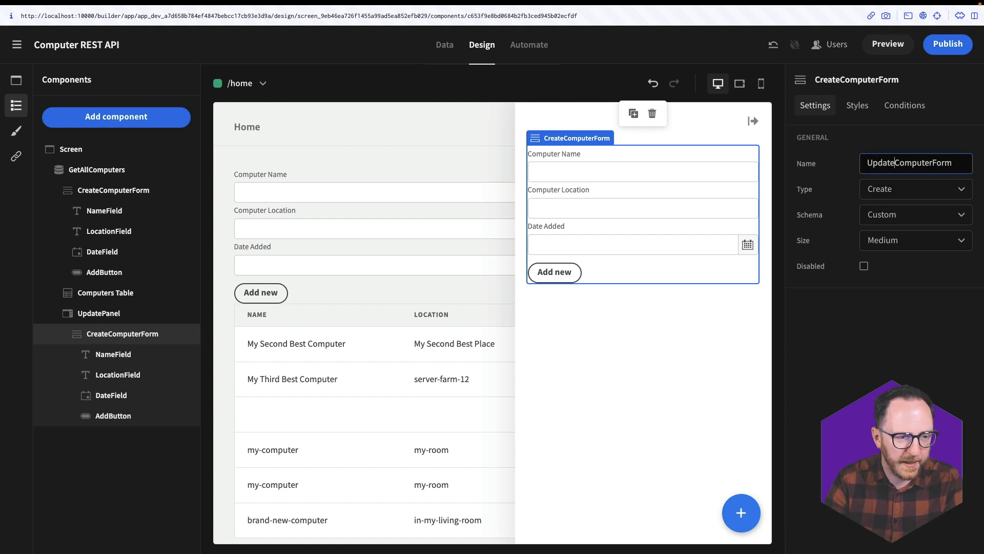
{"action": "key", "text": "Return"}
{"action": "left_click", "coordinate": [305, 346]}
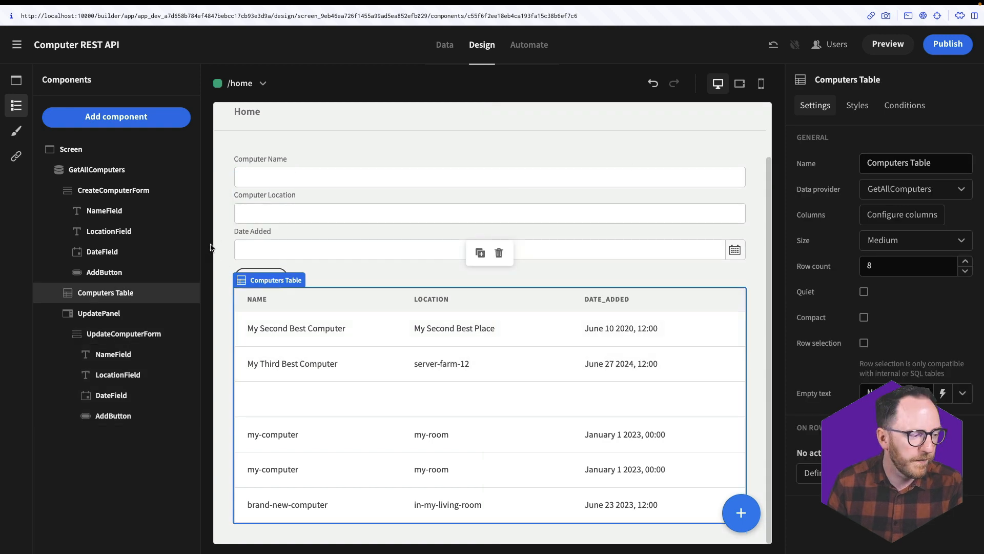
{"action": "left_click", "coordinate": [77, 313]}
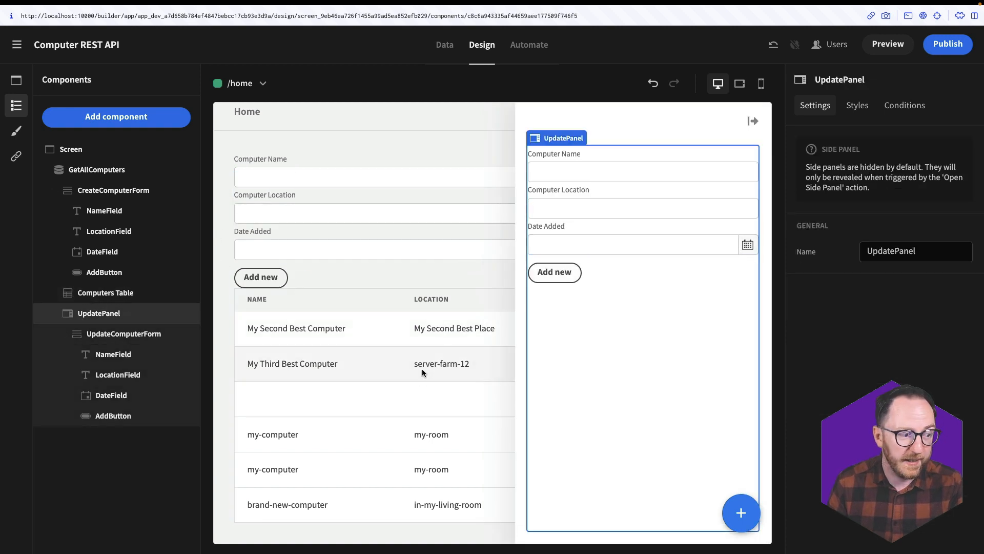
{"action": "left_click", "coordinate": [423, 369]}
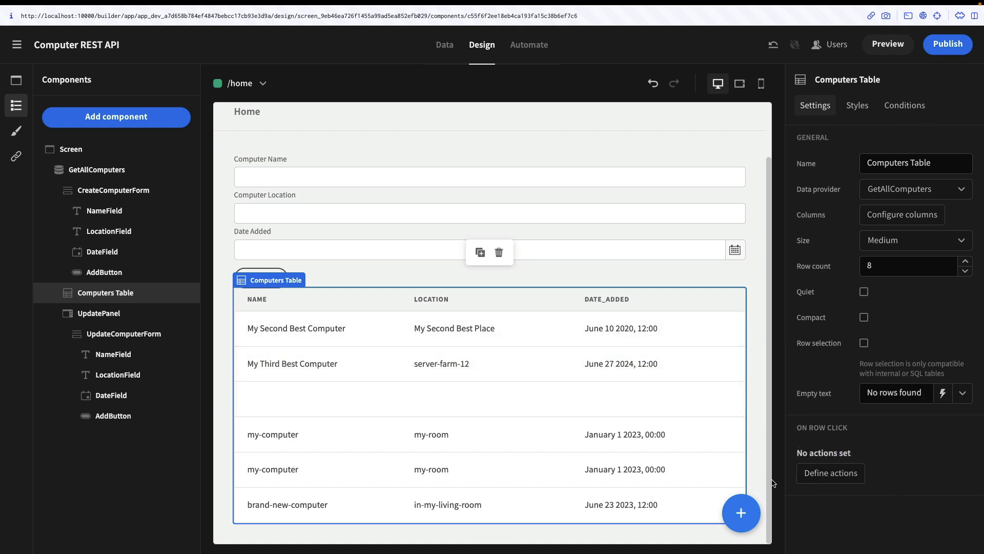
{"action": "left_click", "coordinate": [846, 473]}
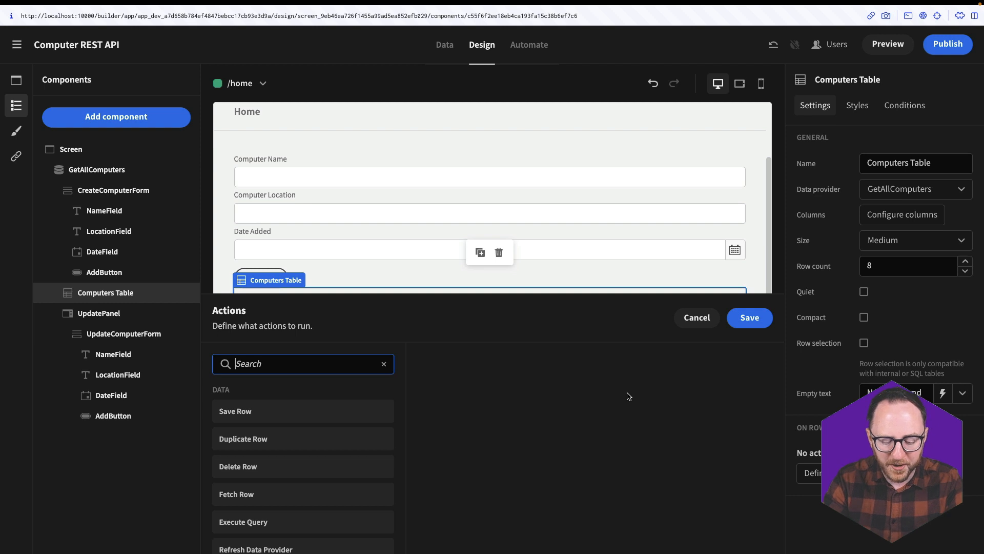
{"action": "left_click", "coordinate": [301, 398]}
{"action": "left_click", "coordinate": [549, 364]}
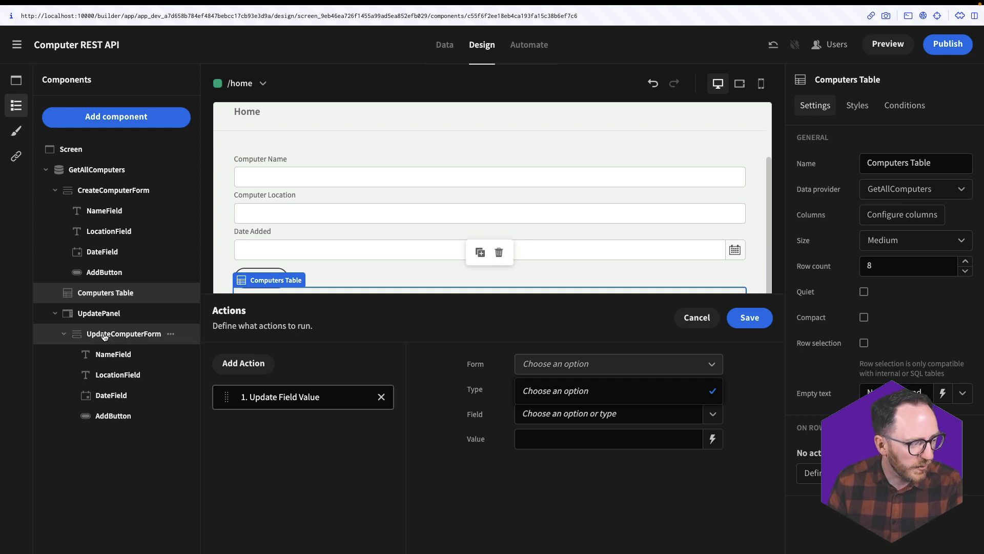
Move UpdateComputerForm out of UpdatePanel to directly under GetAllComputers, and nest Computers Table and UpdatePanel inside it.
{"action": "left_click_drag", "start_coordinate": [104, 336], "coordinate": [85, 287]}
{"action": "left_click_drag", "start_coordinate": [81, 395], "coordinate": [95, 314]}
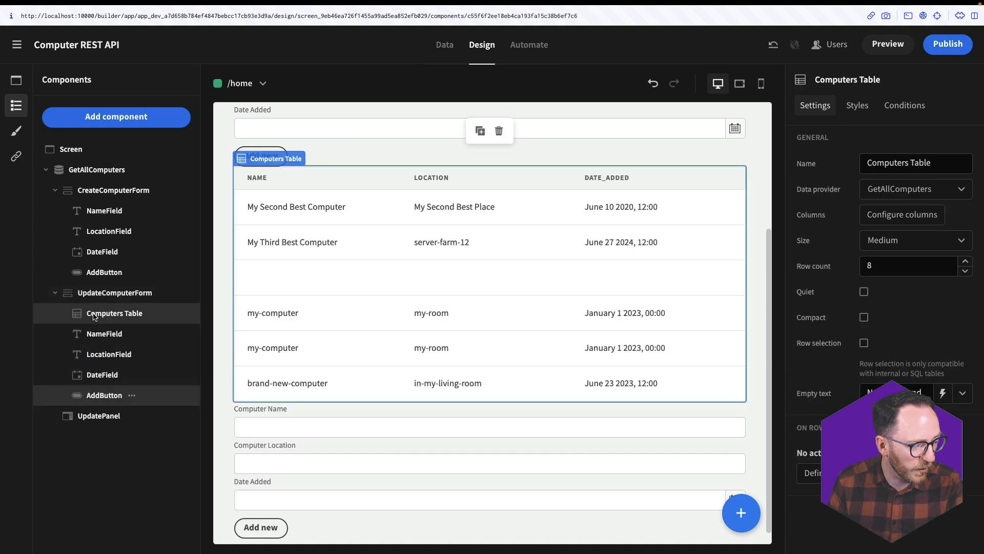
{"action": "left_click_drag", "start_coordinate": [77, 415], "coordinate": [105, 351]}
Move UpdateComputerForm's fields and button into UpdatePanel, ordered NameField, LocationField, DateField, AddButton.
{"action": "left_click_drag", "start_coordinate": [102, 358], "coordinate": [105, 334]}
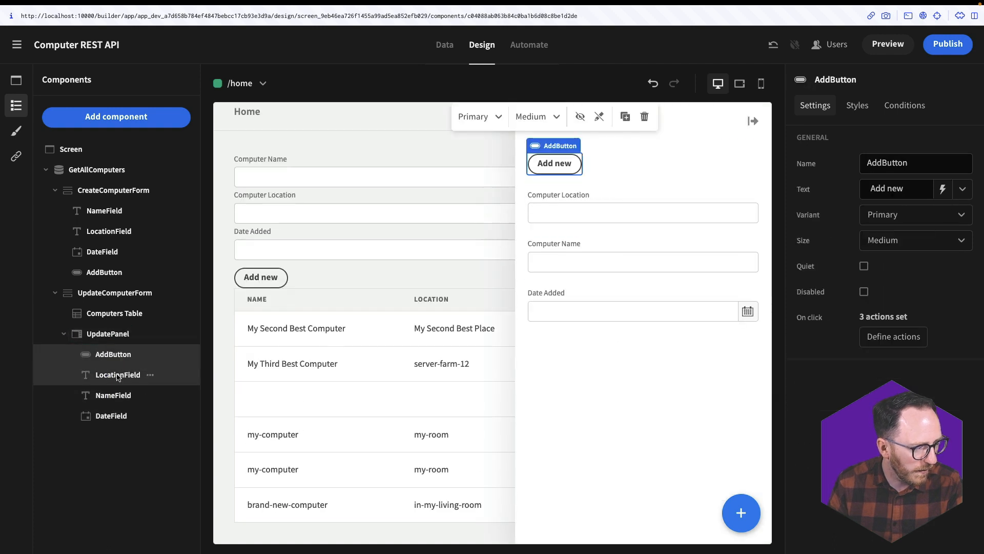
{"action": "left_click_drag", "start_coordinate": [112, 354], "coordinate": [113, 412]}
{"action": "left_click_drag", "start_coordinate": [113, 375], "coordinate": [114, 353]}
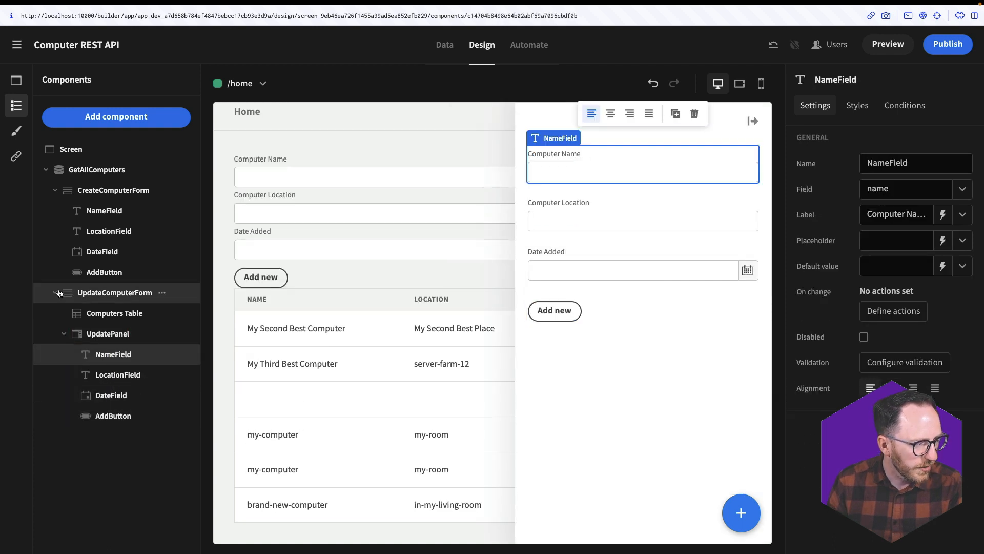
{"action": "left_click", "coordinate": [102, 293]}
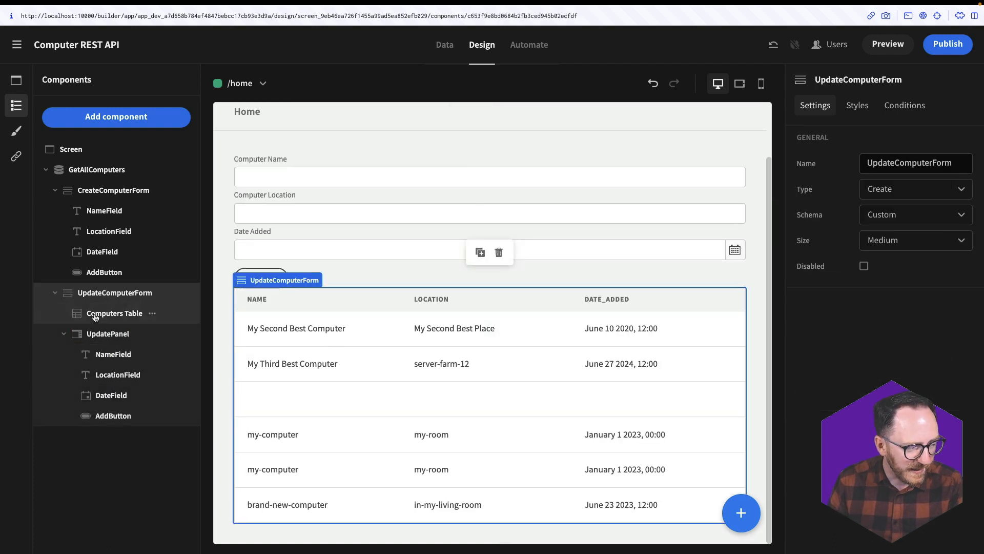
{"action": "left_click", "coordinate": [98, 314]}
{"action": "left_click", "coordinate": [89, 334]}
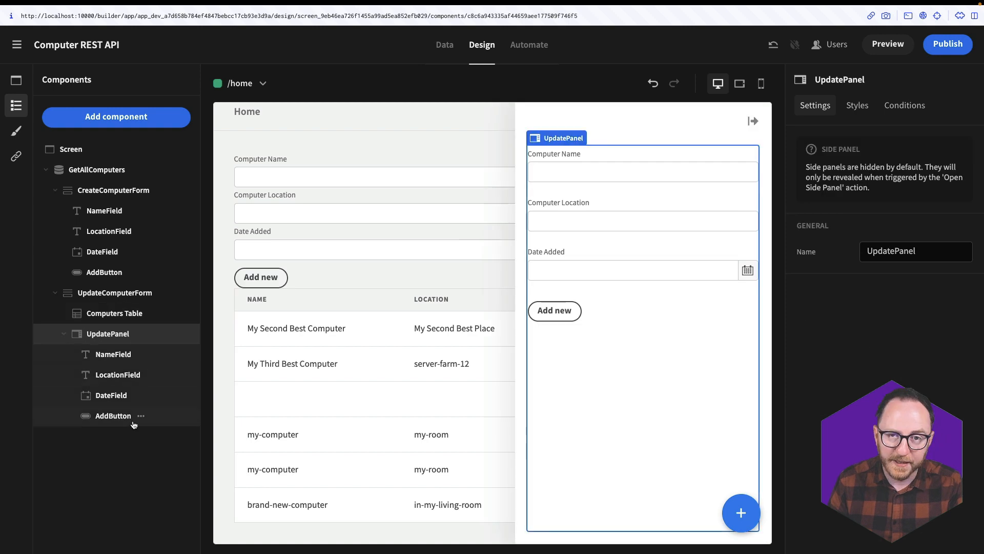
Add an Update Field Value action to the row click of Computers Table.
{"action": "left_click", "coordinate": [114, 314]}
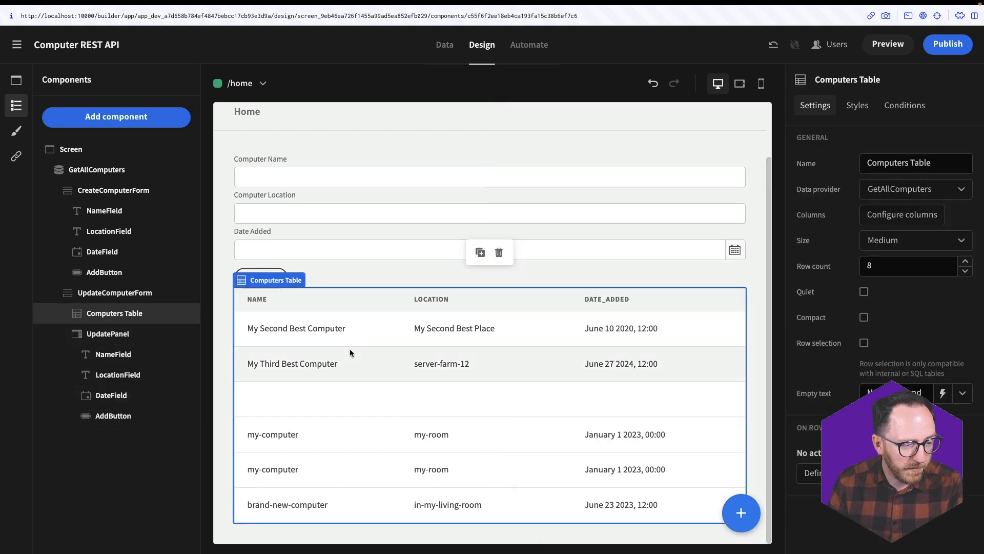
{"action": "left_click", "coordinate": [812, 472]}
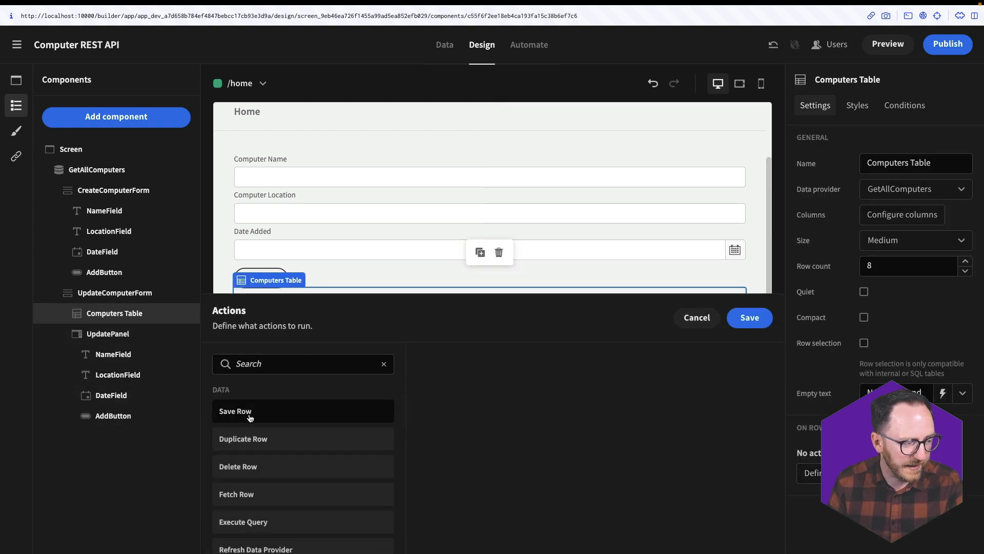
{"action": "left_click", "coordinate": [287, 364]}
{"action": "type", "text": "fie"}
{"action": "left_click", "coordinate": [276, 411]}
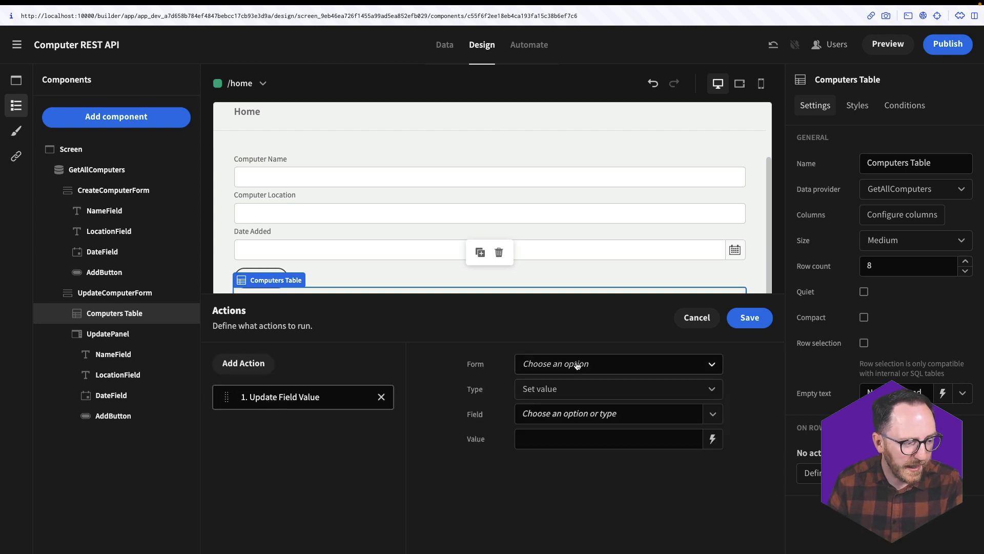
Configure the Update Field Value action for UpdateComputerForm, with type Set value and the name field.
{"action": "left_click", "coordinate": [575, 365]}
{"action": "left_click", "coordinate": [559, 418]}
{"action": "left_click", "coordinate": [543, 389]}
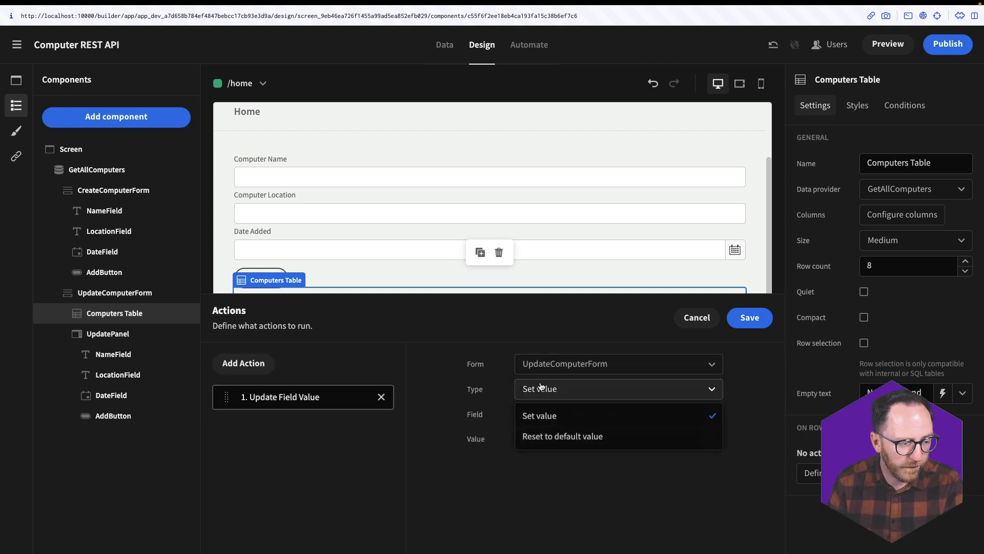
{"action": "left_click", "coordinate": [544, 424]}
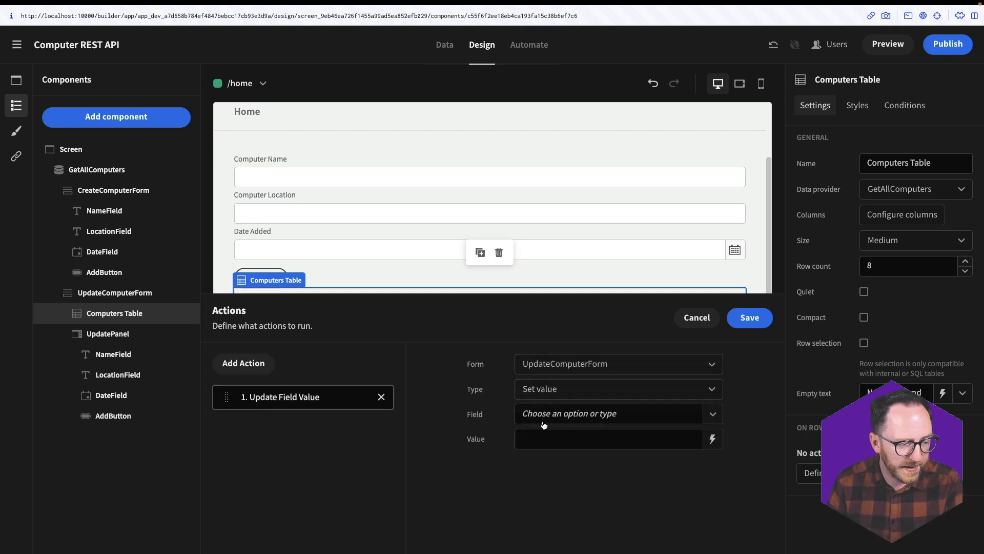
{"action": "left_click", "coordinate": [713, 413]}
{"action": "left_click", "coordinate": [619, 443]}
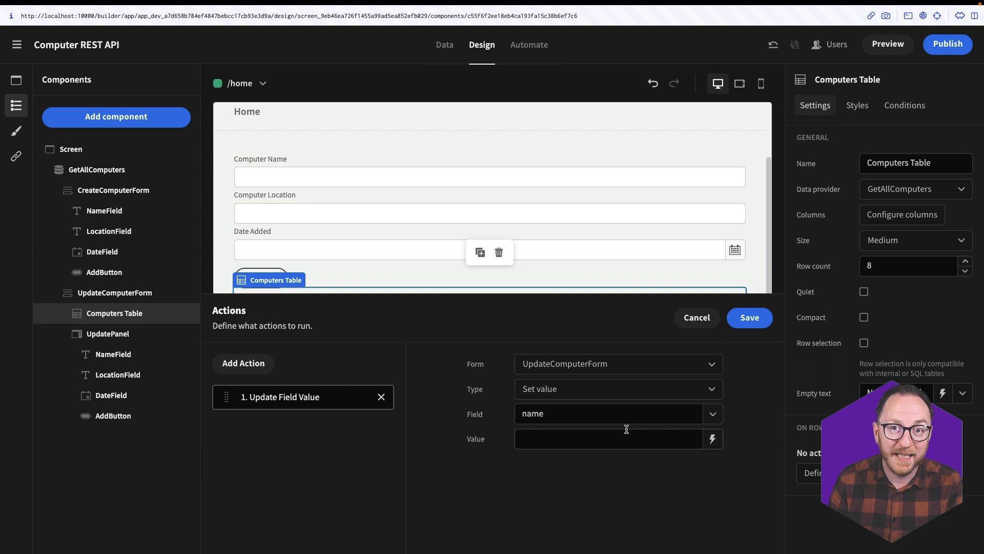
Bind the action's value to the table's clicked row name, {{ Clicked row.name }}.
{"action": "left_click", "coordinate": [712, 440]}
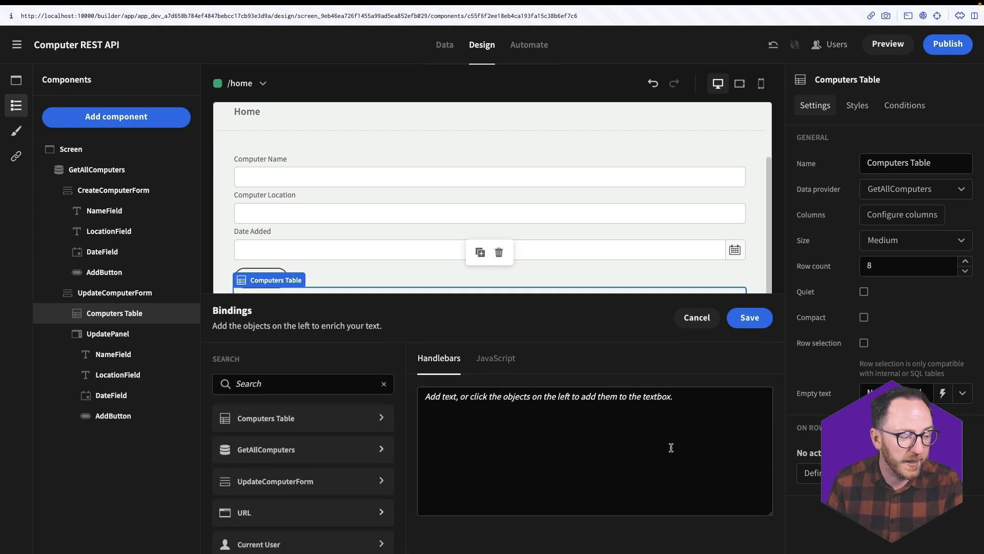
{"action": "left_click", "coordinate": [292, 417]}
{"action": "left_click", "coordinate": [292, 420]}
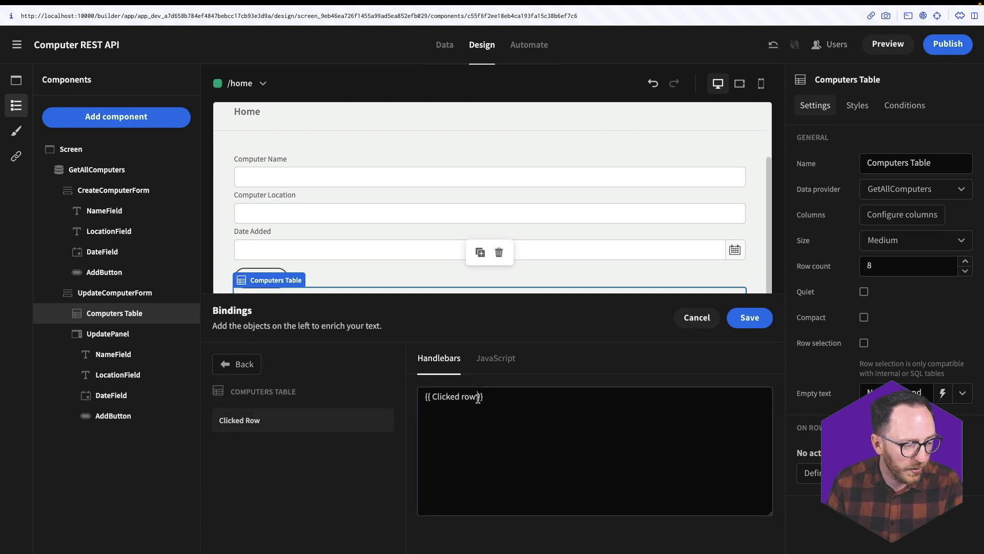
{"action": "left_click", "coordinate": [477, 398]}
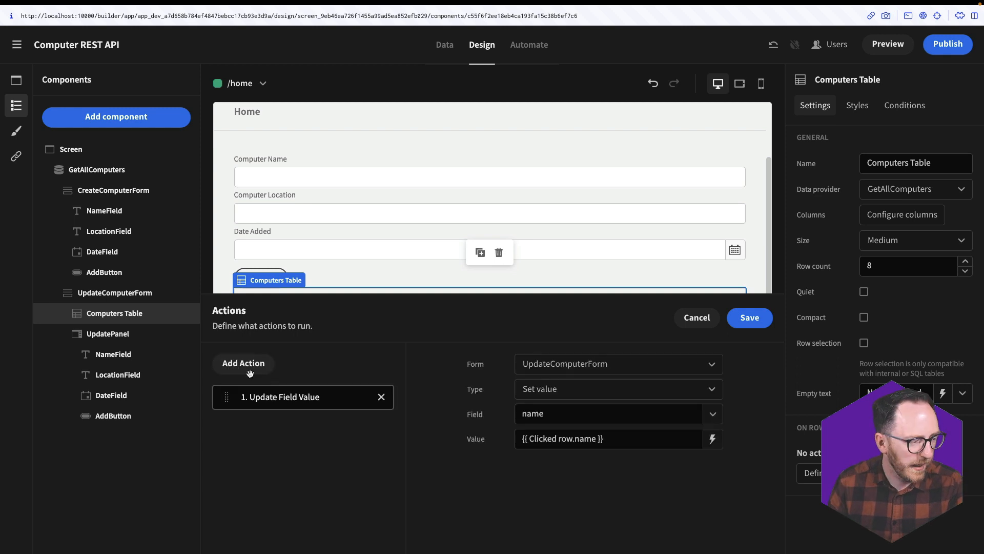
Add a second Update Field Value action for UpdateComputerForm, with type Set value and the location field.
{"action": "left_click", "coordinate": [243, 370]}
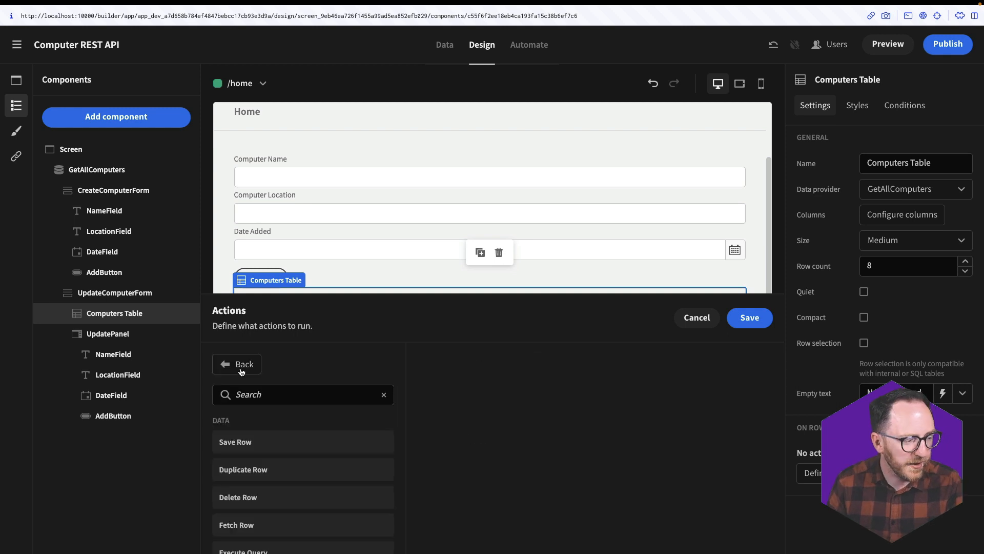
{"action": "left_click", "coordinate": [257, 398]}
{"action": "type", "text": "fie"}
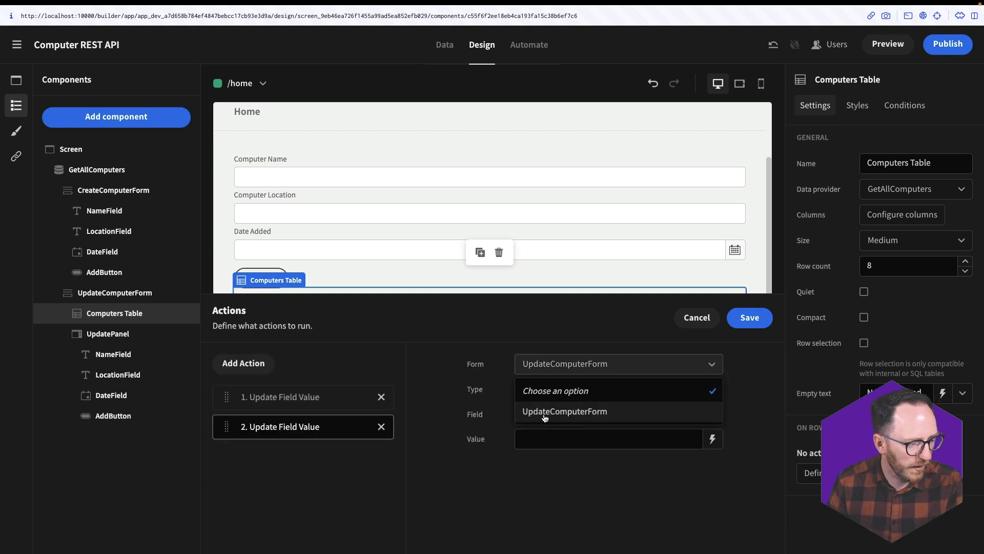
{"action": "left_click", "coordinate": [545, 414]}
{"action": "left_click", "coordinate": [651, 450]}
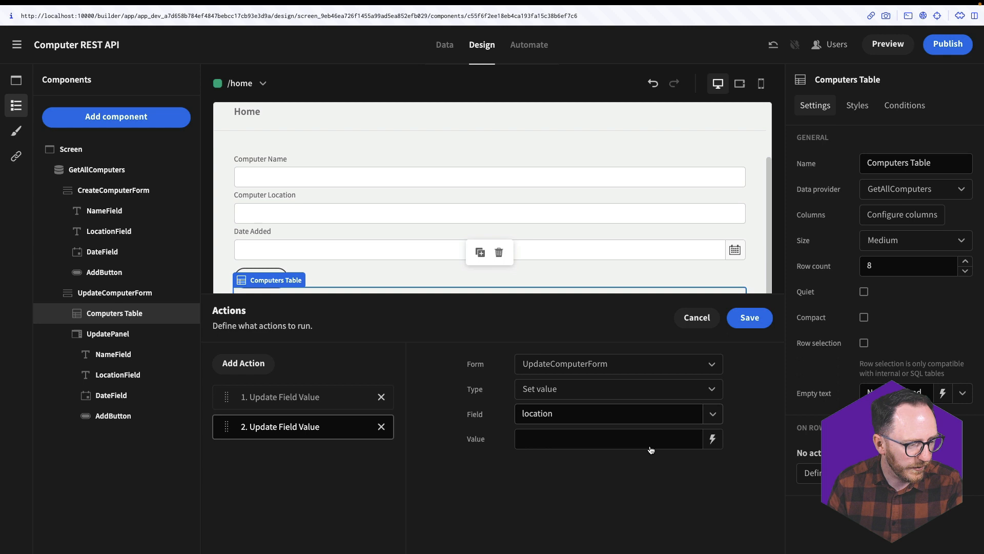
Bind the second action's value to the table's clicked row location, {{ Clicked row.location }}.
{"action": "left_click", "coordinate": [712, 438]}
{"action": "left_click", "coordinate": [314, 420]}
{"action": "left_click", "coordinate": [314, 421]}
{"action": "left_click", "coordinate": [476, 396]}
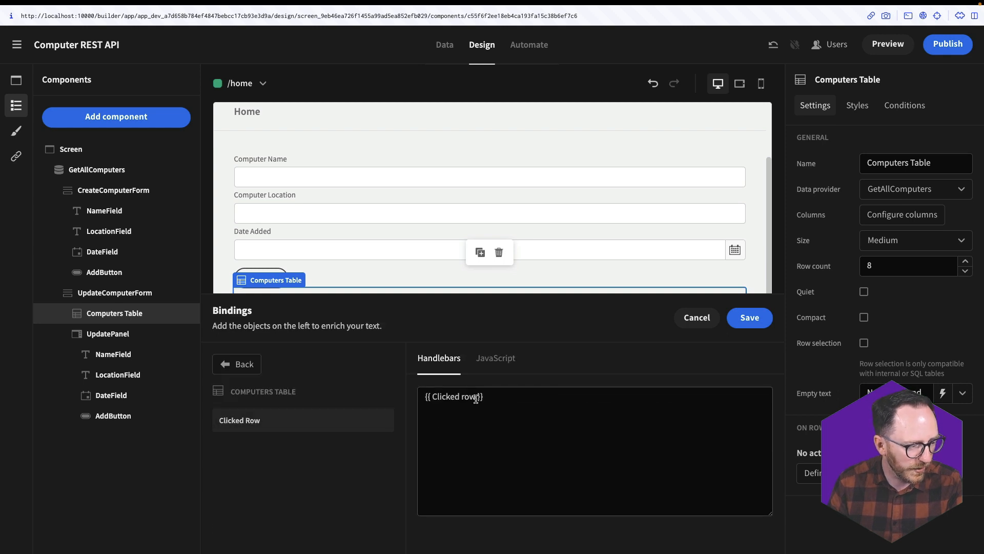
{"action": "type", "text": ".location"}
{"action": "left_click", "coordinate": [750, 317]}
Add a third Update Field Value action for UpdateComputerForm, with type Set value and the form's date field.
{"action": "left_click", "coordinate": [259, 364]}
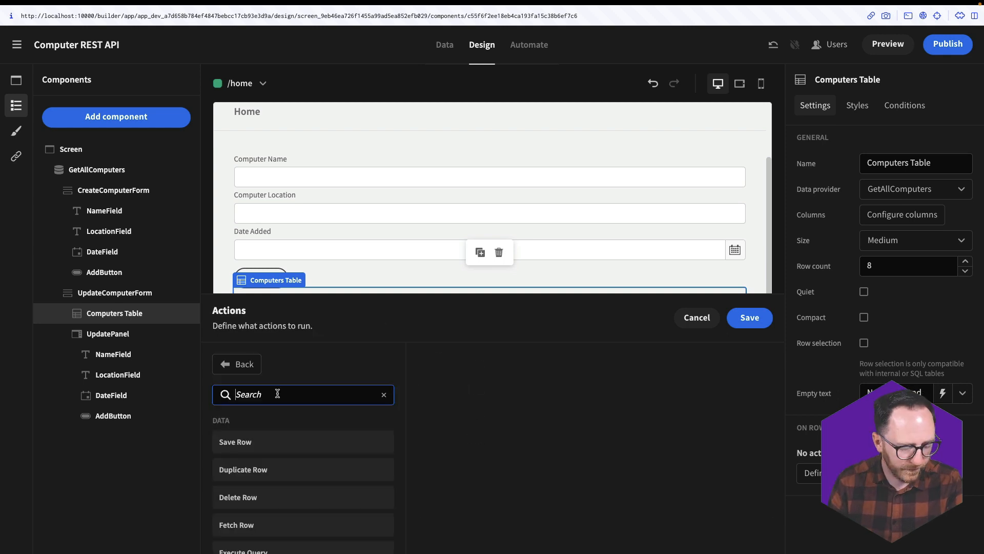
{"action": "type", "text": "field"}
{"action": "left_click", "coordinate": [259, 438]}
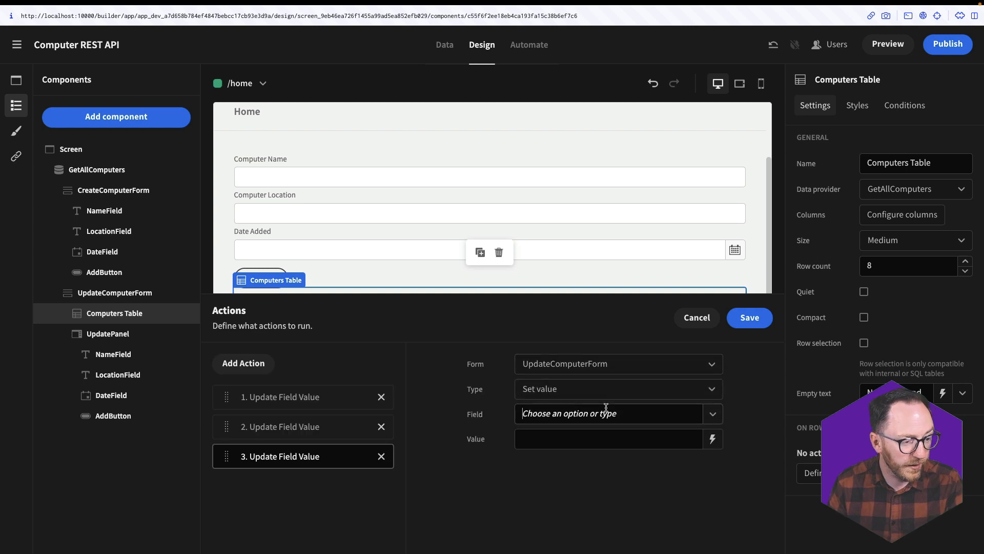
{"action": "left_click", "coordinate": [712, 414]}
{"action": "left_click", "coordinate": [610, 455]}
Bind the third action's value to the clicked row's date_added and save the row click actions.
{"action": "left_click", "coordinate": [714, 438]}
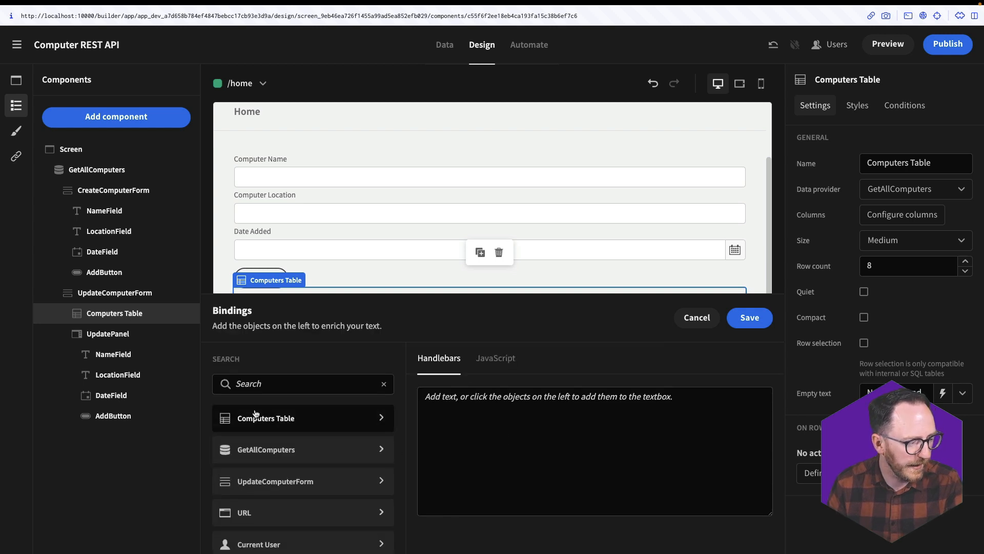
{"action": "left_click", "coordinate": [254, 418]}
{"action": "left_click", "coordinate": [256, 420]}
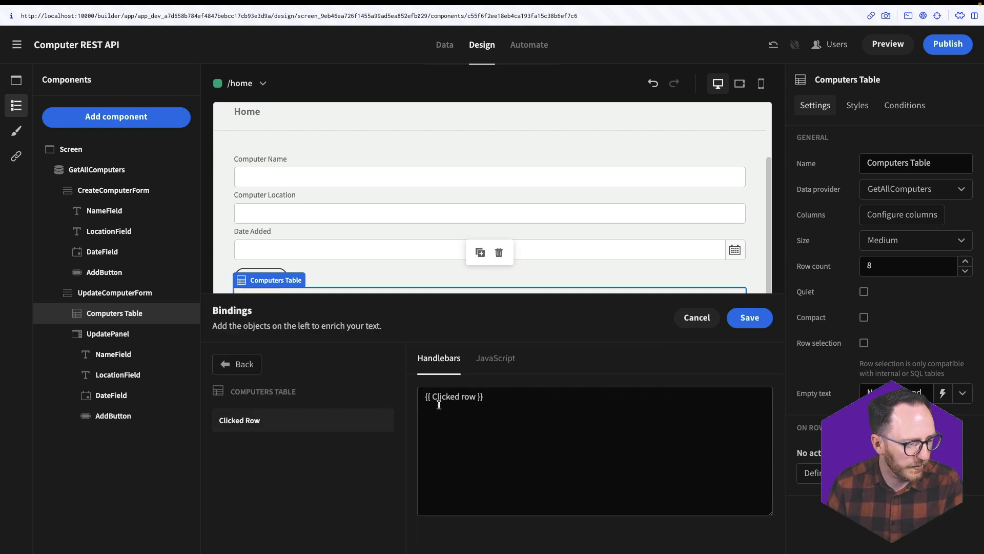
{"action": "left_click", "coordinate": [477, 397]}
{"action": "type", "text": ".date_added"}
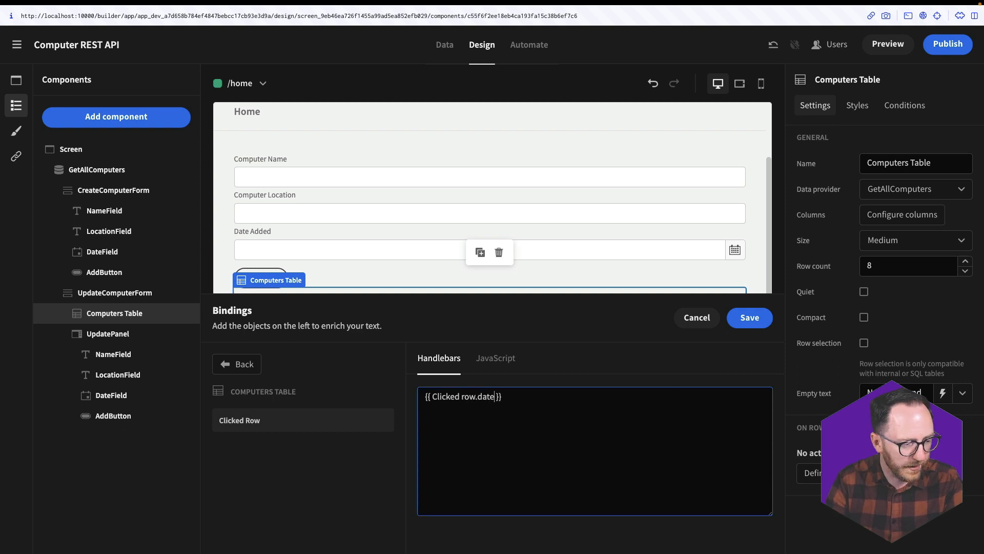
{"action": "left_click", "coordinate": [749, 317]}
{"action": "left_click", "coordinate": [748, 318]}
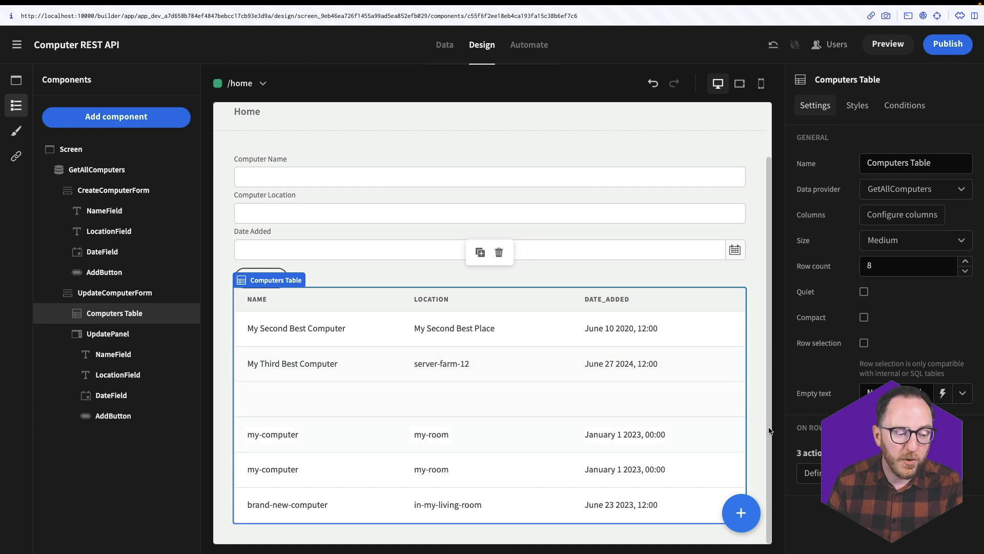
Add an Open Side Panel action for UpdatePanel to the row click of Computers Table and save it.
{"action": "left_click", "coordinate": [809, 469]}
{"action": "left_click", "coordinate": [232, 370]}
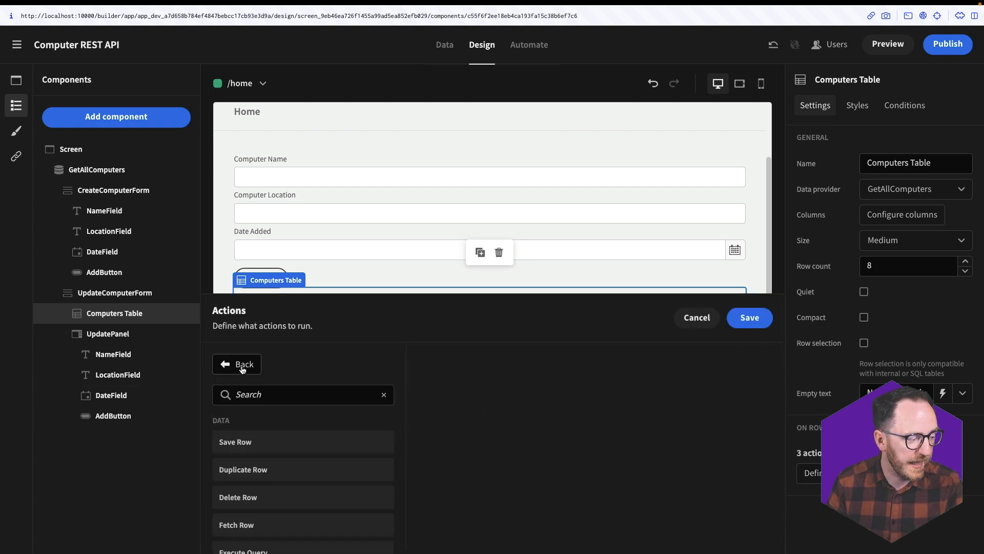
{"action": "left_click", "coordinate": [273, 390]}
{"action": "type", "text": "side"}
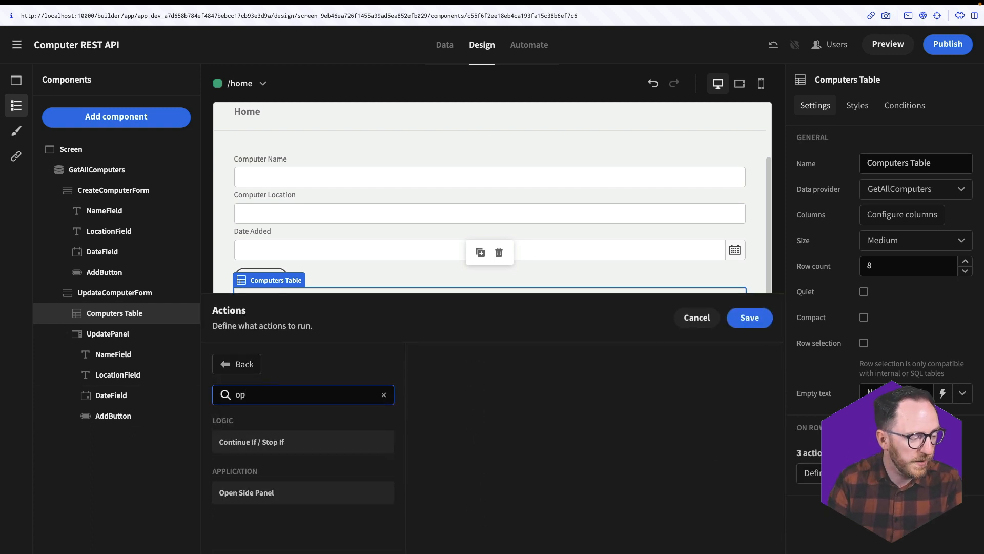
{"action": "left_click", "coordinate": [272, 491]}
{"action": "left_click", "coordinate": [536, 364]}
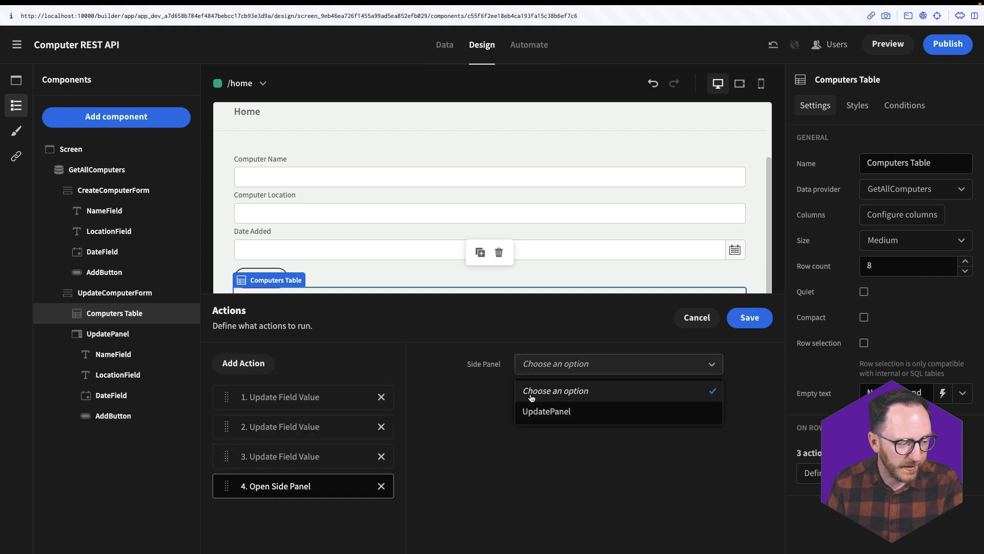
{"action": "left_click", "coordinate": [533, 408]}
{"action": "left_click", "coordinate": [764, 318]}
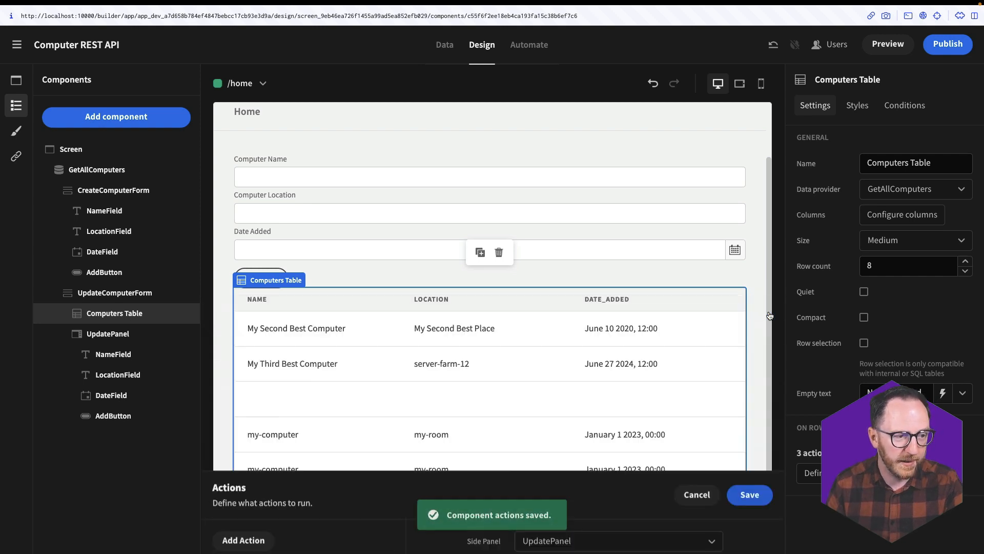
Preview the app, open several computers in the update panel, and try out the name really-the-best-ever before dismissing the panel.
{"action": "left_click", "coordinate": [874, 53]}
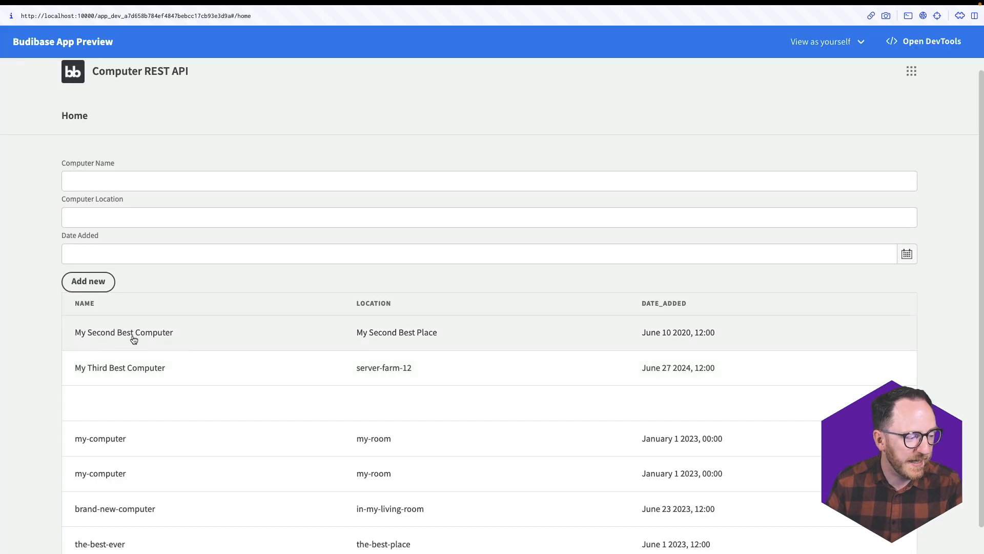
{"action": "left_click", "coordinate": [132, 338]}
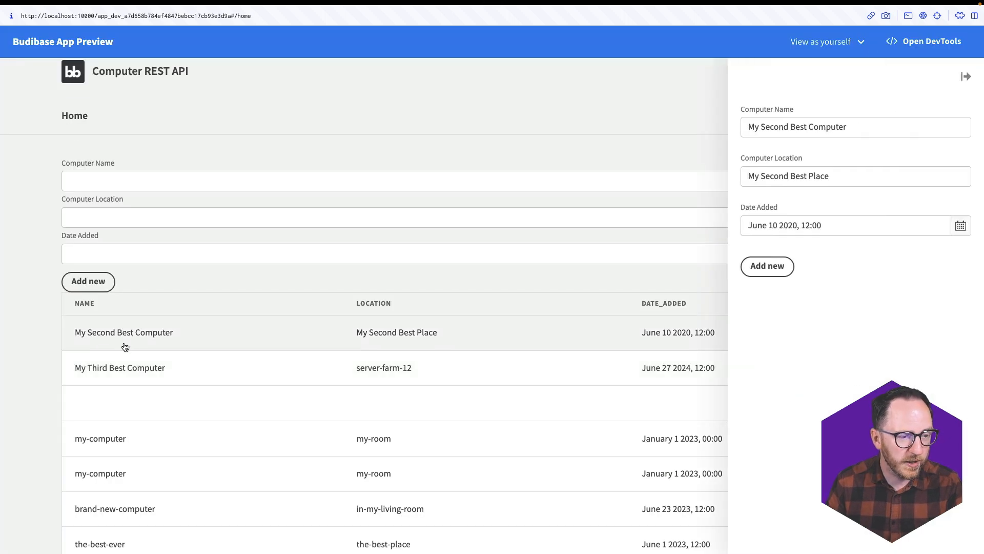
{"action": "left_click", "coordinate": [258, 467]}
{"action": "scroll", "coordinate": [565, 523], "scroll_direction": "down", "scroll_amount": 1}
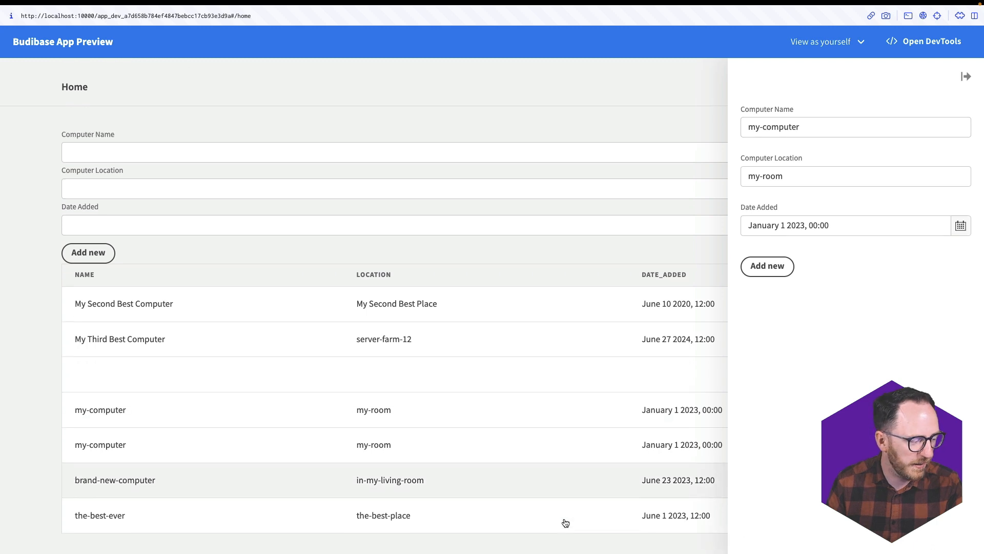
{"action": "left_click", "coordinate": [348, 525]}
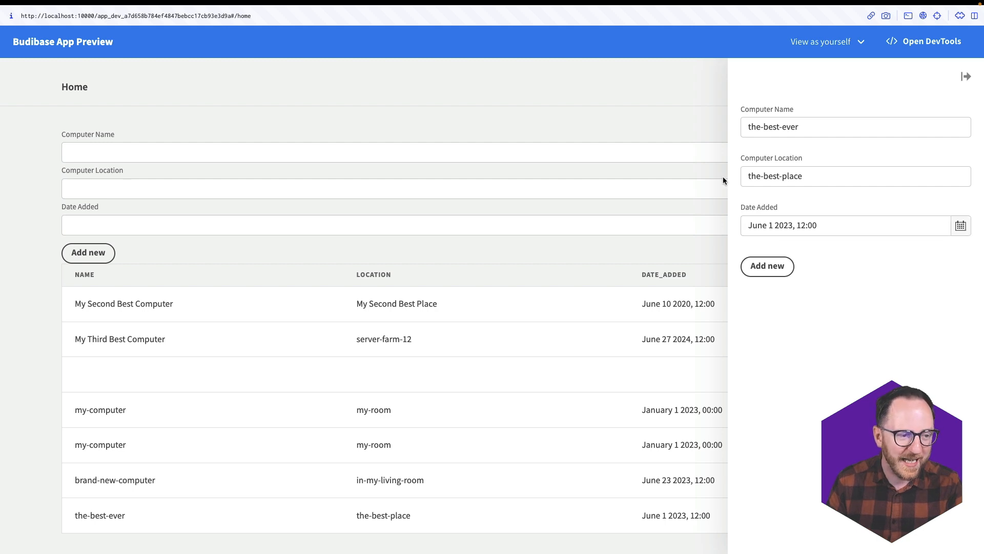
{"action": "left_click", "coordinate": [749, 126]}
{"action": "type", "text": "really-"}
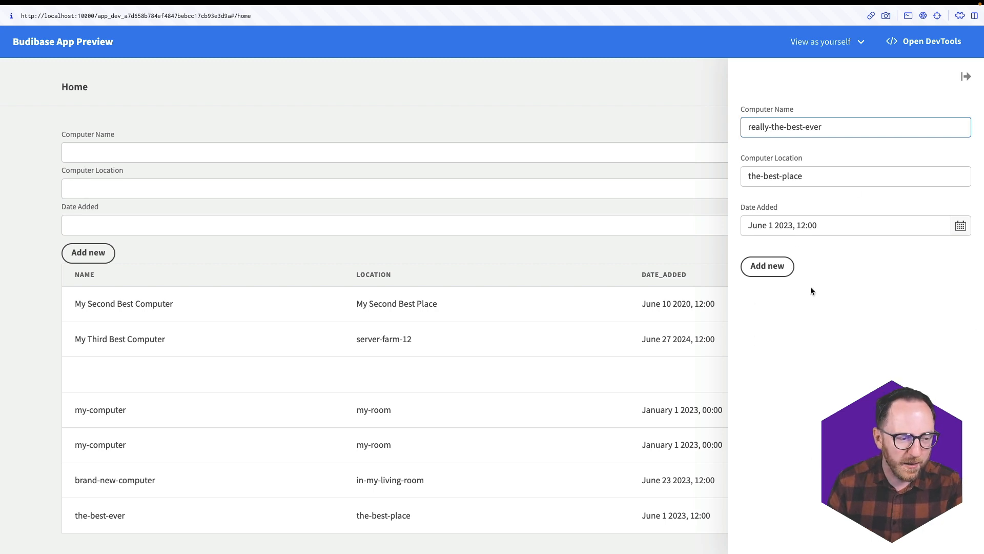
{"action": "left_click", "coordinate": [437, 257]}
Return to the builder, rename the UpdatePanel button UpdateButton, and set its text to Update.
{"action": "key", "text": "super+t"}
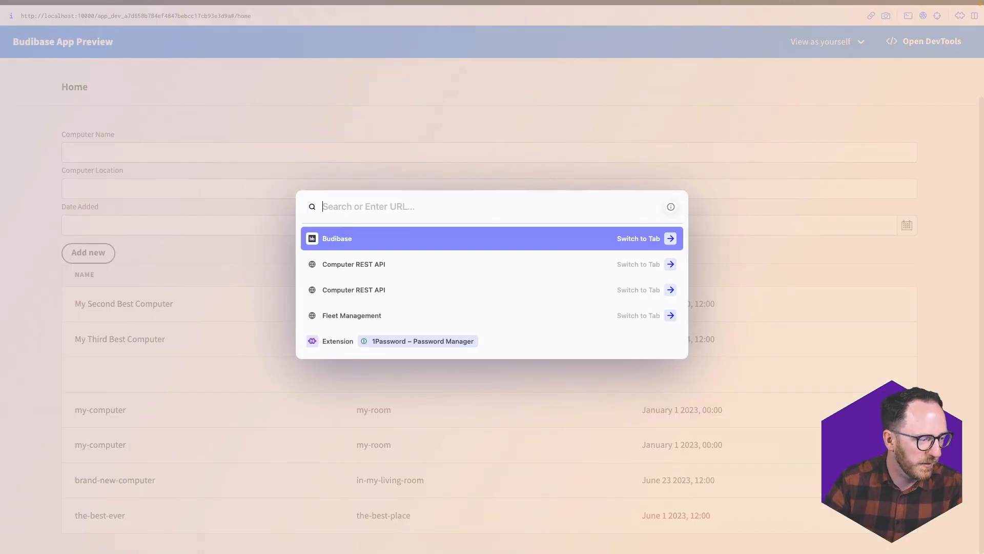
{"action": "key", "text": "Return"}
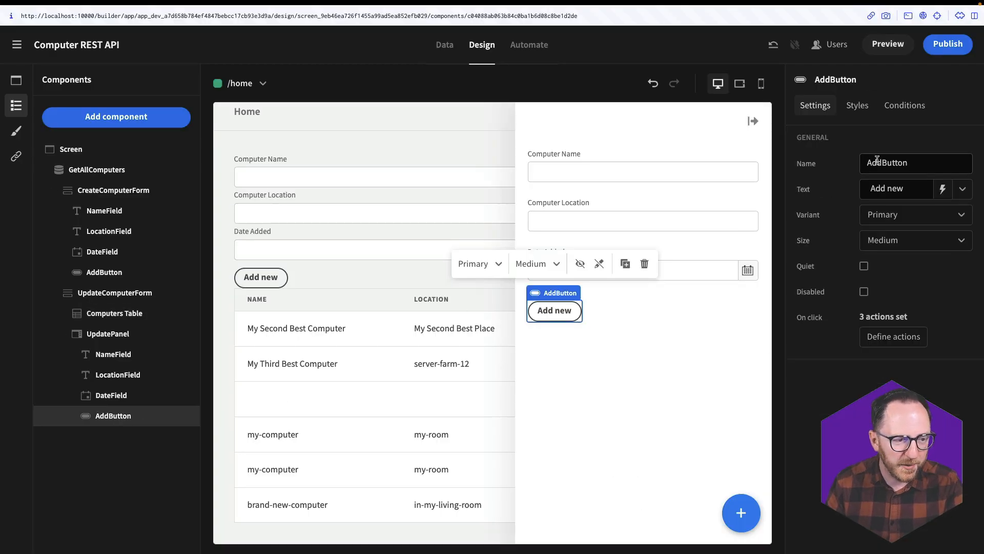
{"action": "left_click_drag", "start_coordinate": [880, 162], "coordinate": [855, 163]}
{"action": "type", "text": "Update"}
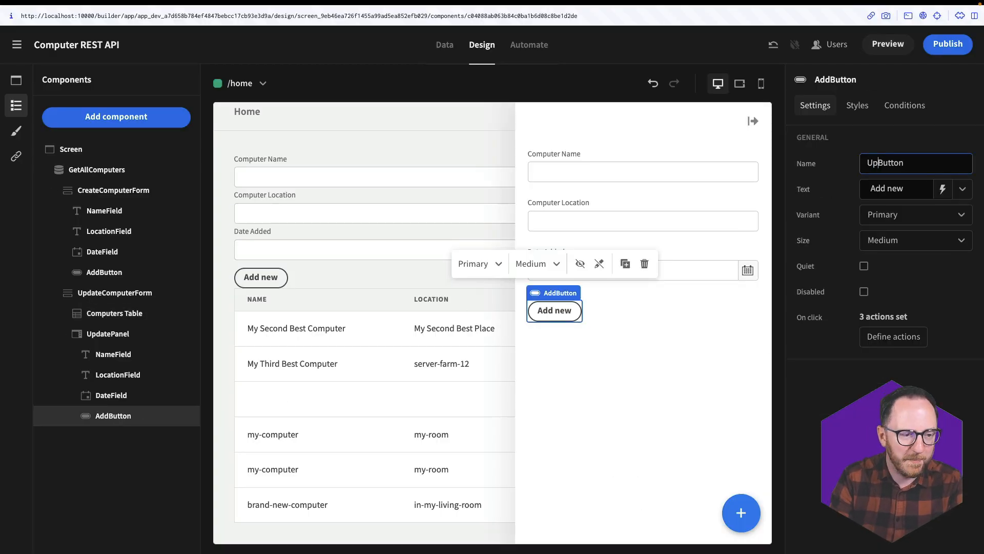
{"action": "key", "text": "Tab"}
{"action": "type", "text": "Update"}
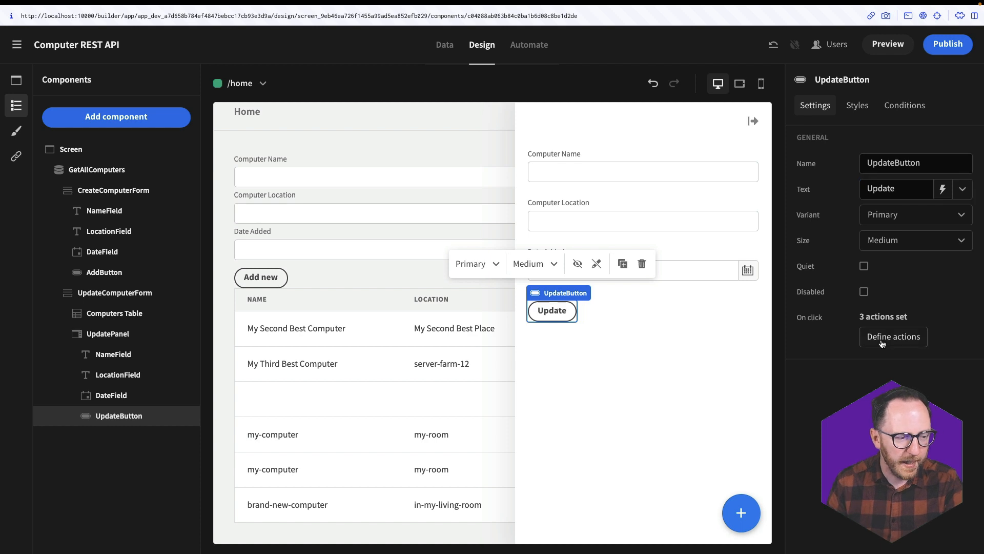
Set the query of UpdateButton's Execute Query action to Update Single Computer.
{"action": "left_click", "coordinate": [893, 336]}
{"action": "left_click", "coordinate": [451, 424]}
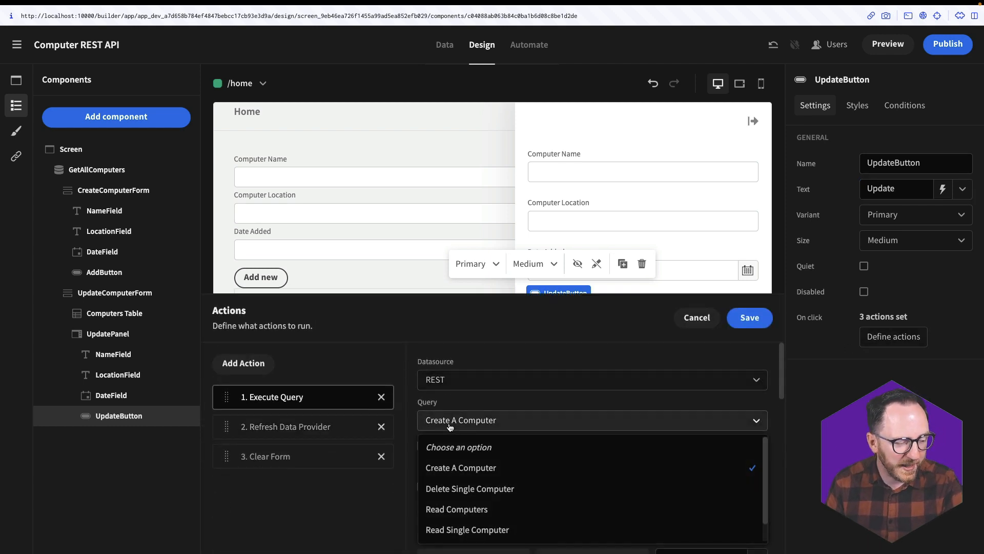
{"action": "scroll", "coordinate": [464, 492], "scroll_direction": "down", "scroll_amount": 1}
{"action": "left_click", "coordinate": [467, 528]}
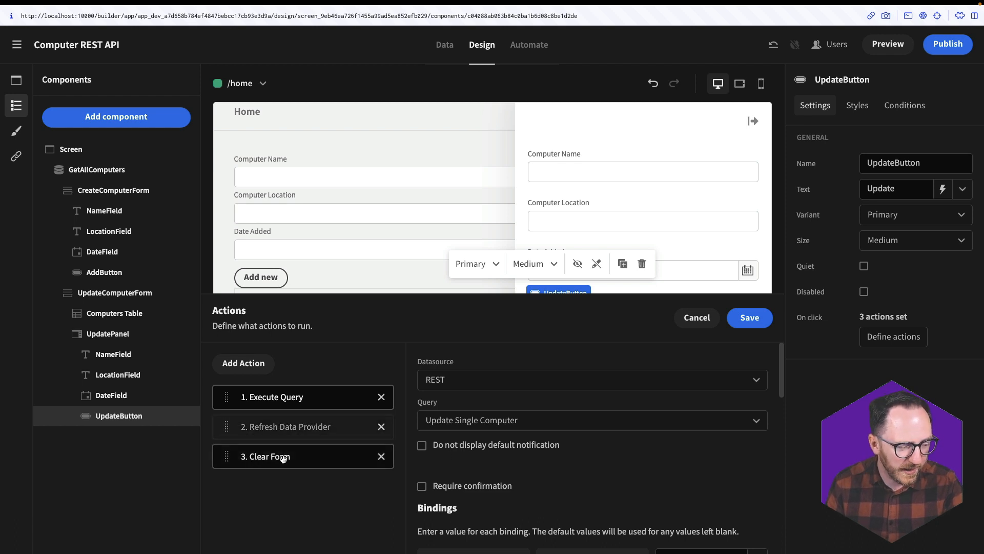
Add a Close Side Panel action as the last of UpdateButton's click actions.
{"action": "left_click", "coordinate": [249, 364]}
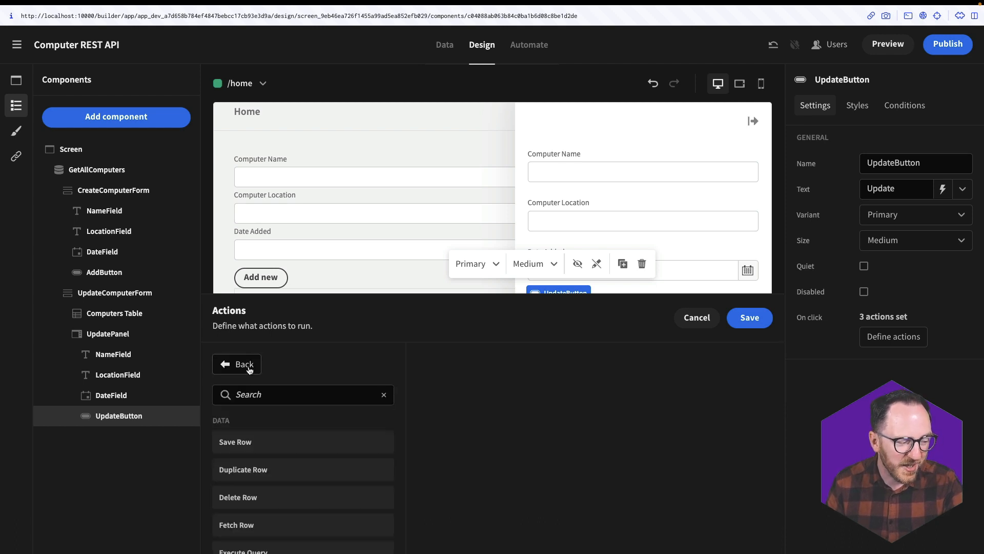
{"action": "left_click", "coordinate": [303, 394]}
{"action": "type", "text": "clos"}
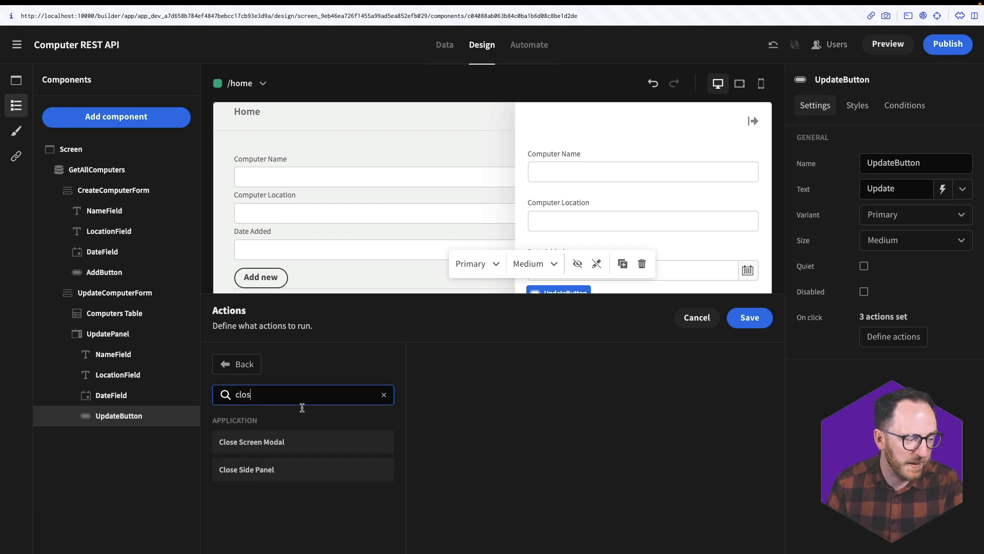
{"action": "left_click", "coordinate": [272, 475]}
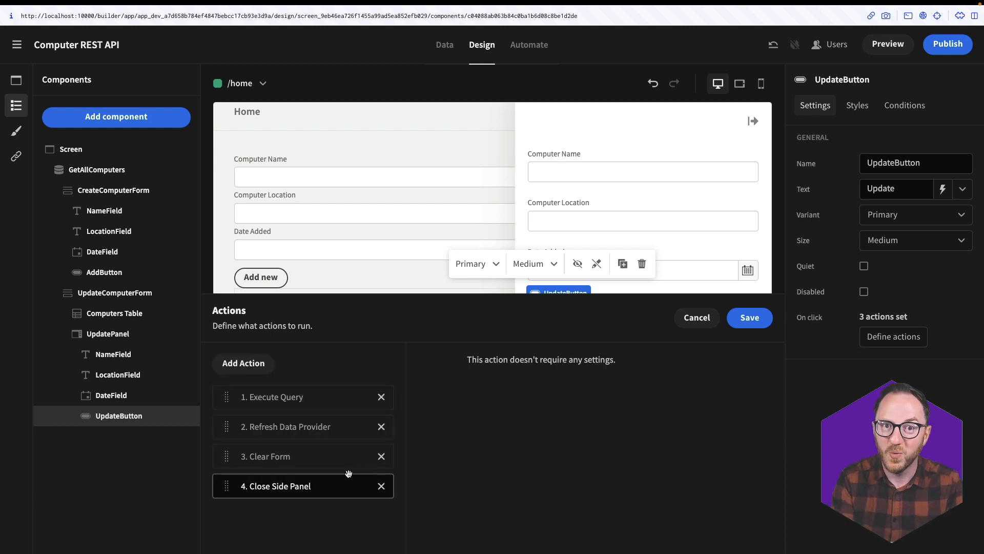
Review the bindings of UpdateButton's Execute Query action and save the button's actions.
{"action": "left_click", "coordinate": [316, 396]}
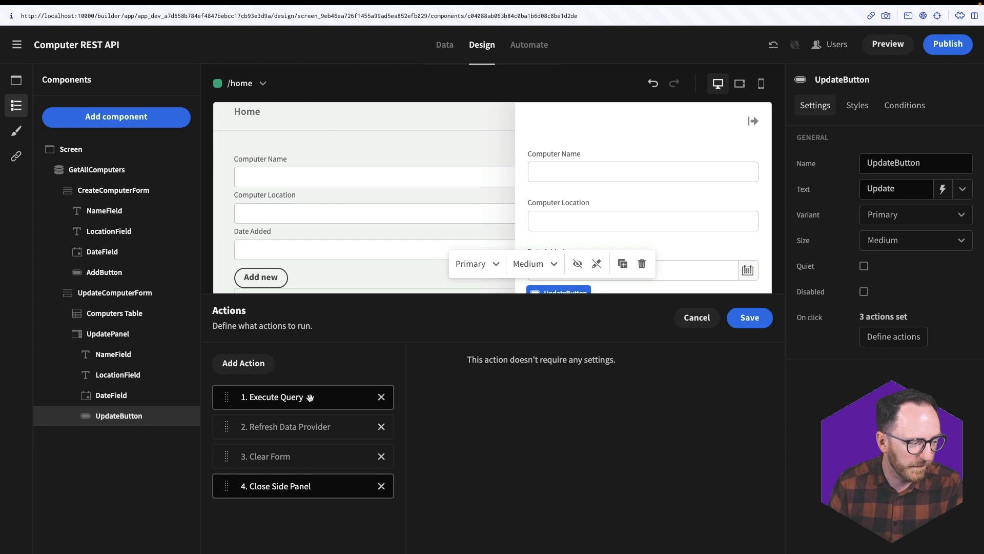
{"action": "scroll", "coordinate": [545, 423], "scroll_direction": "down", "scroll_amount": 2}
{"action": "scroll", "coordinate": [544, 424], "scroll_direction": "down", "scroll_amount": 4}
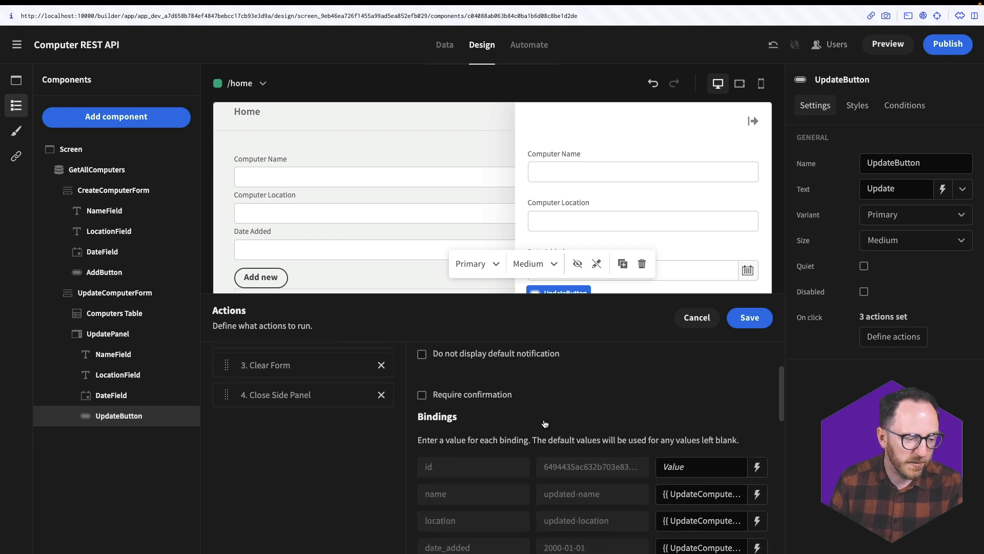
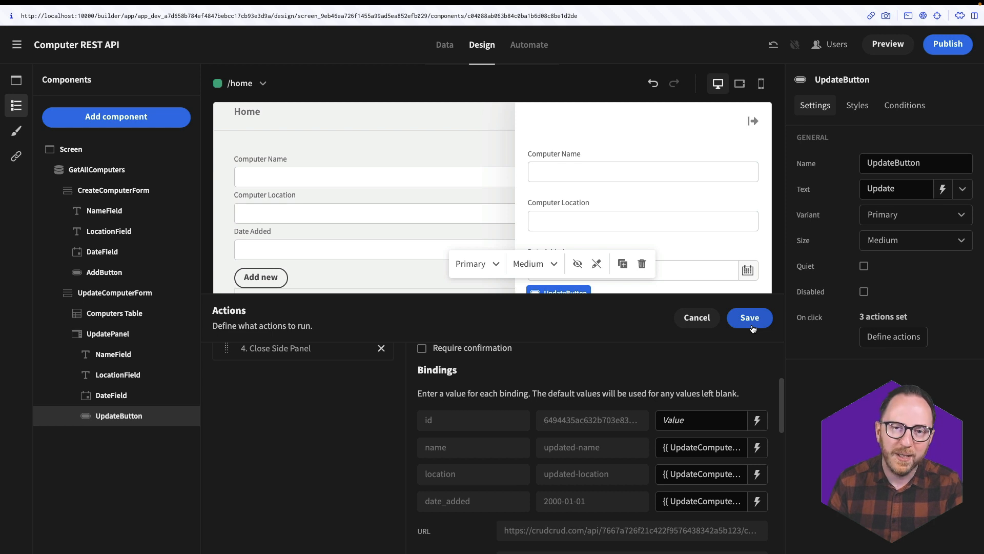
{"action": "left_click", "coordinate": [752, 328]}
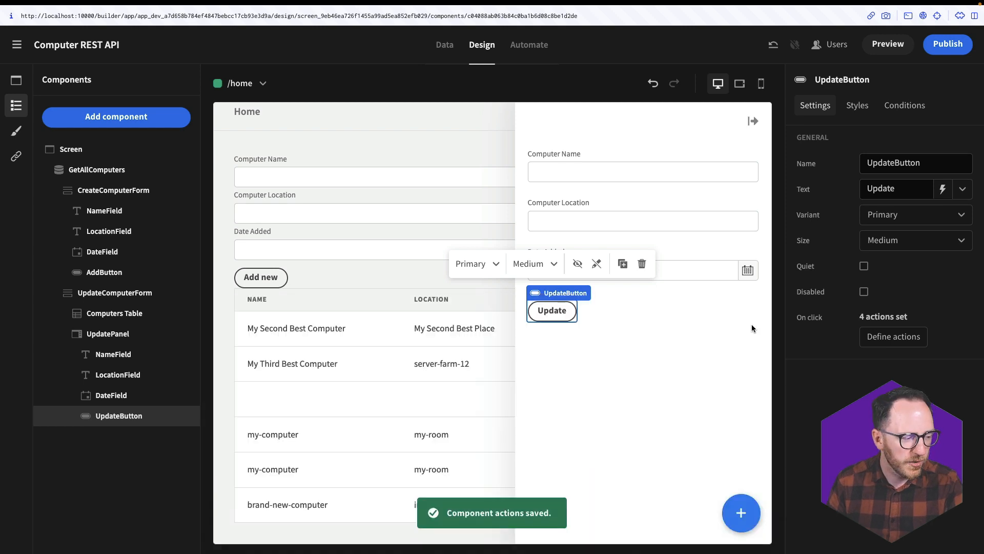
Add an Update State action to the row click of Computers Table.
{"action": "left_click", "coordinate": [374, 361]}
{"action": "left_click", "coordinate": [810, 473]}
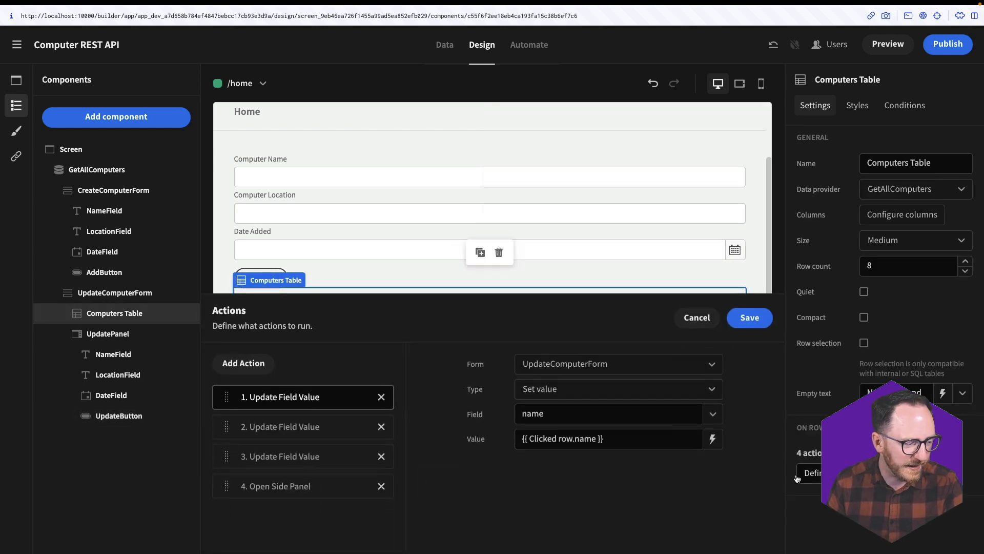
{"action": "left_click", "coordinate": [244, 364]}
{"action": "type", "text": "sta"}
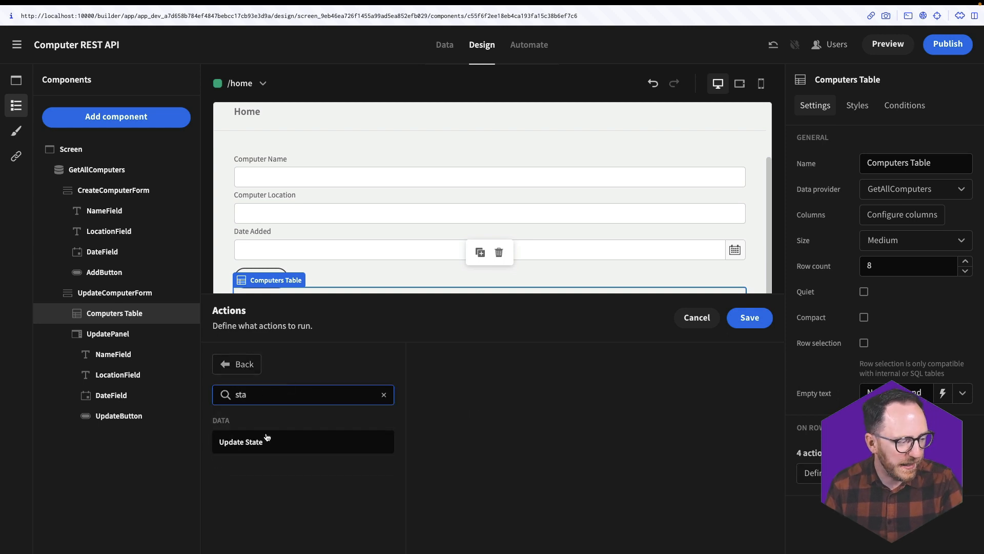
{"action": "left_click", "coordinate": [267, 440]}
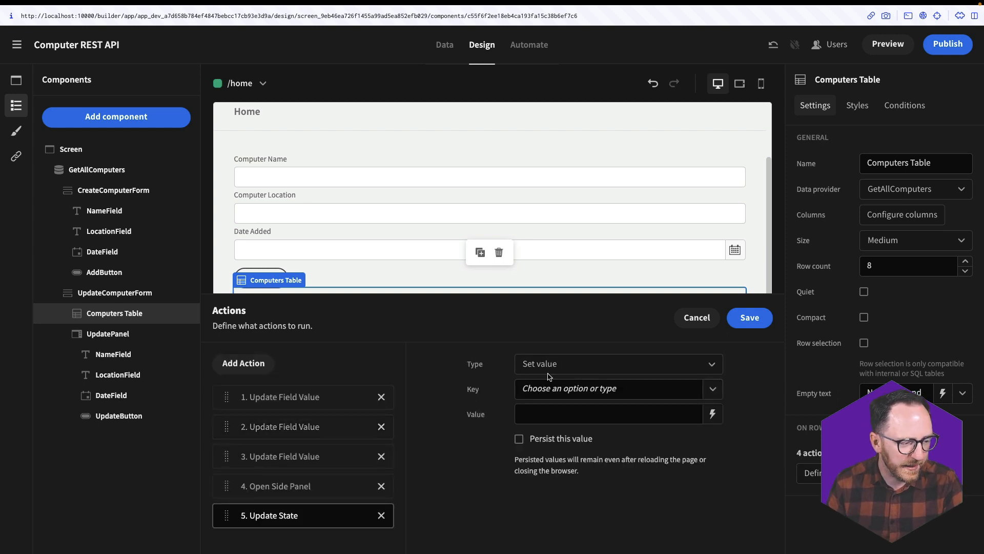
Set the key of Computers Table's Update State action to selected-row-id.
{"action": "left_click", "coordinate": [536, 391]}
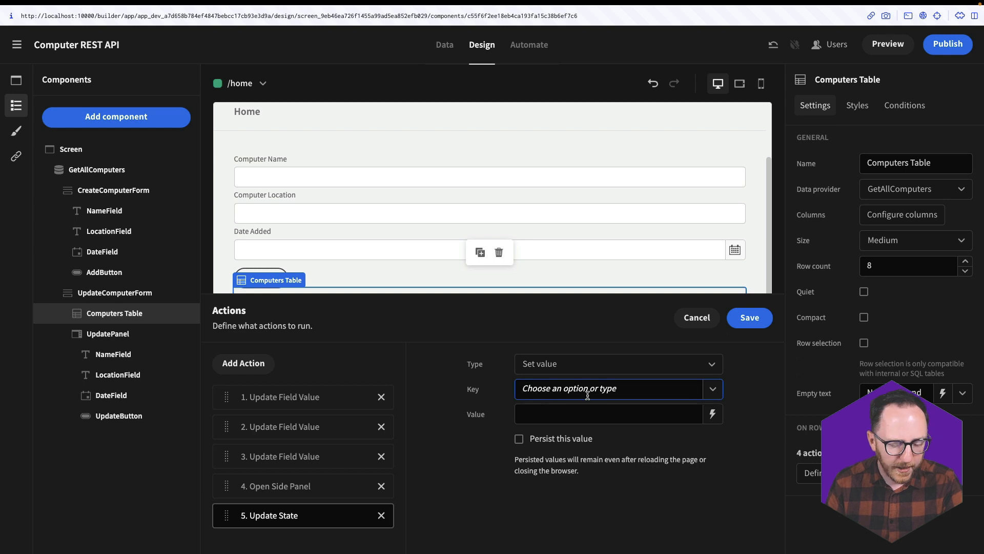
{"action": "type", "text": "selecte"}
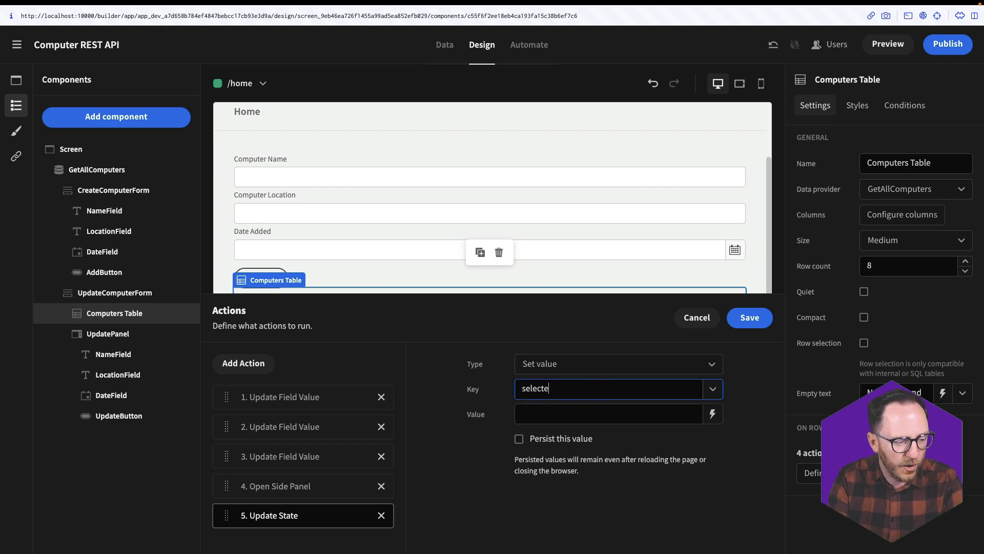
{"action": "type", "text": "d-row-id"}
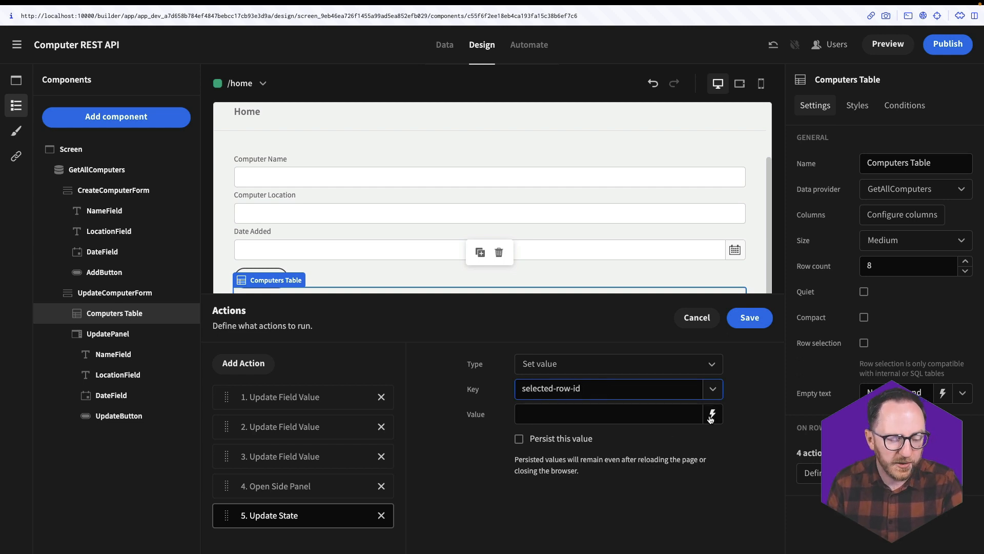
Bind the Update State value to {{ Clicked row._id }} and save Computers Table's row-click actions.
{"action": "left_click", "coordinate": [712, 418]}
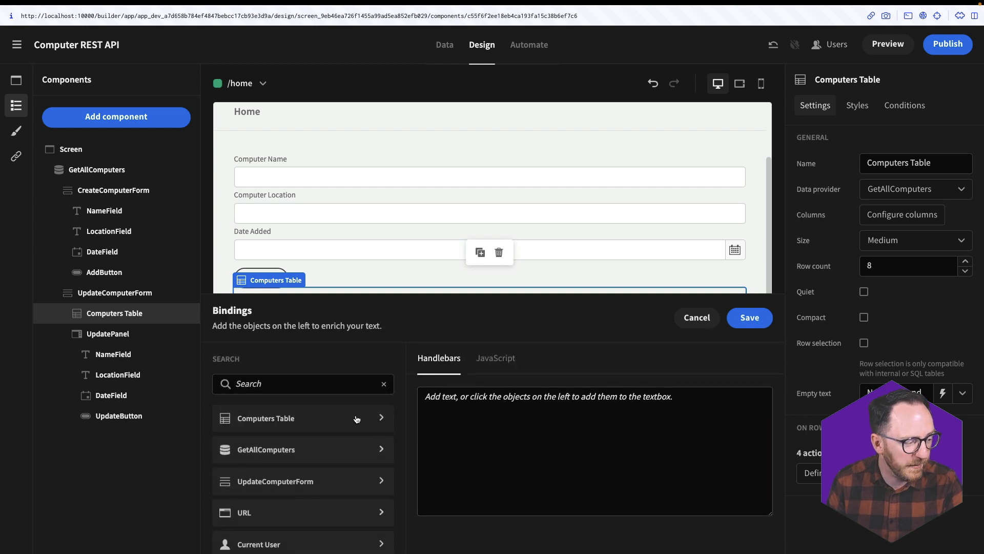
{"action": "left_click", "coordinate": [302, 425]}
{"action": "left_click", "coordinate": [259, 423]}
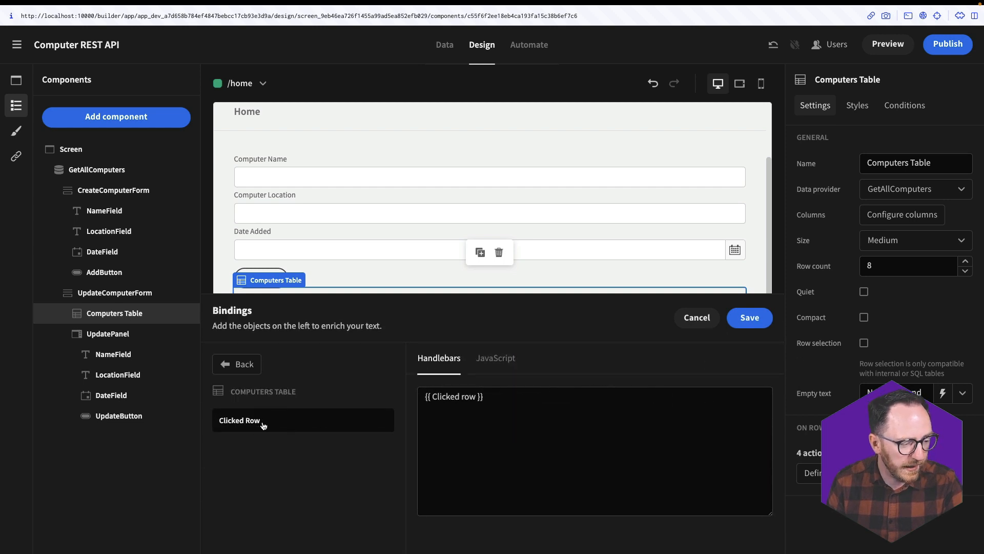
{"action": "type", "text": "."}
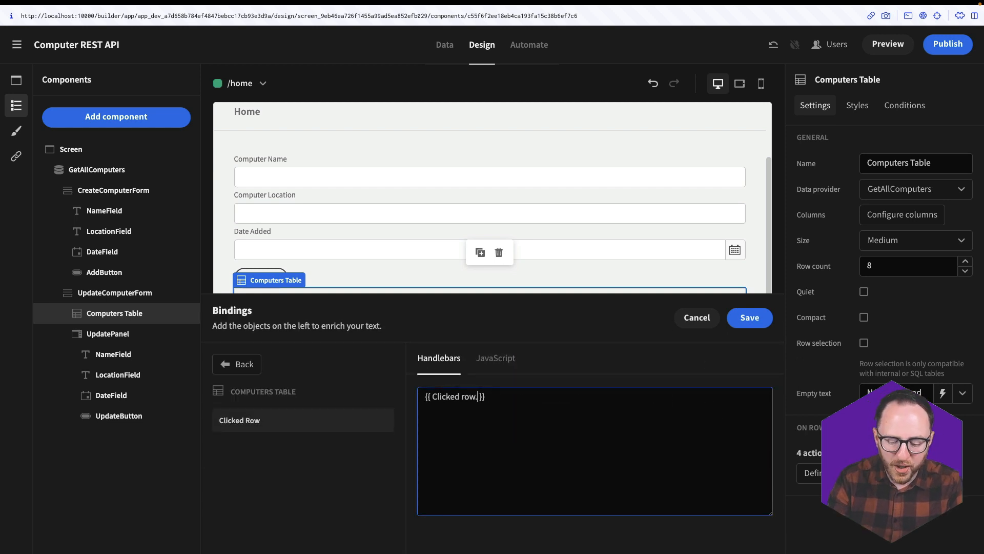
{"action": "type", "text": "_i"}
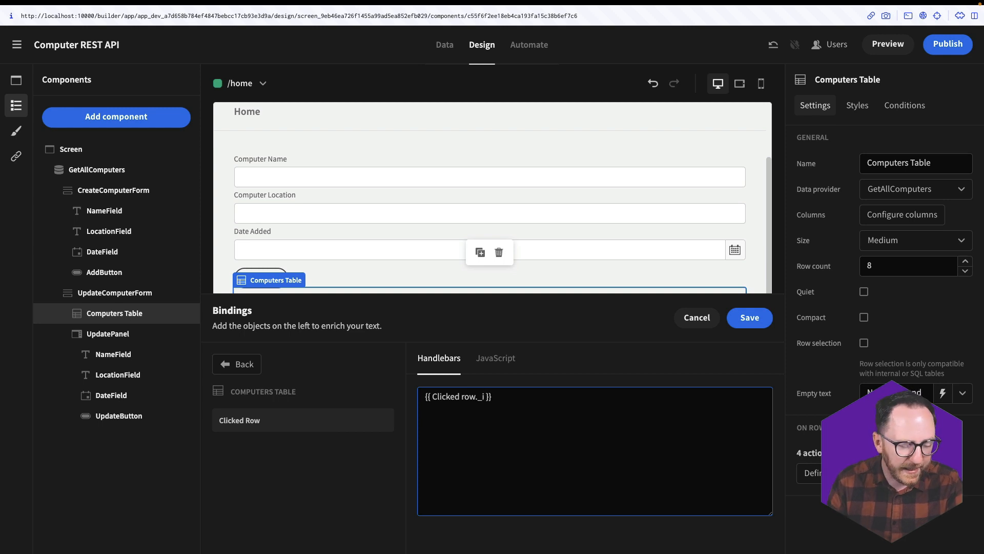
{"action": "type", "text": "d"}
{"action": "left_click", "coordinate": [768, 325]}
{"action": "left_click", "coordinate": [748, 317]}
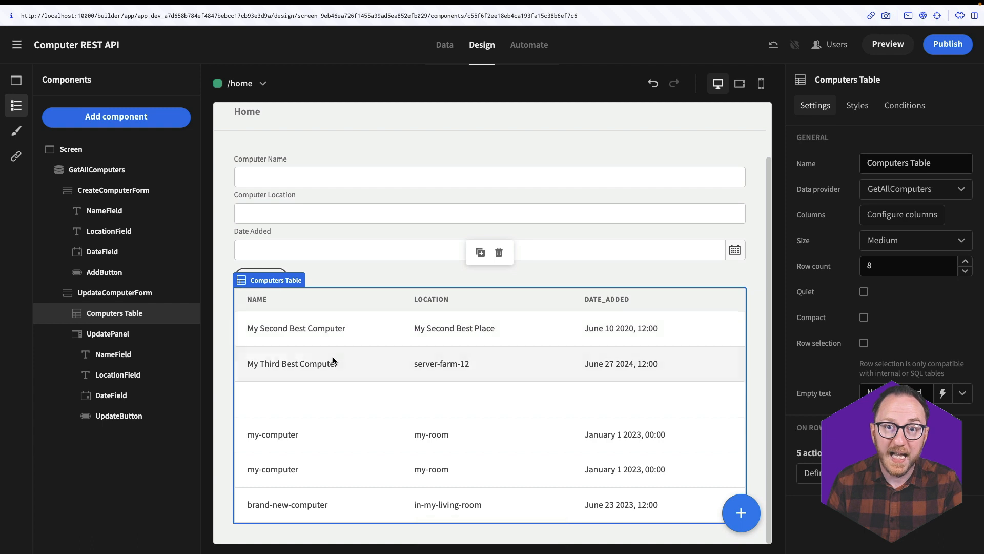
Bind the id parameter of UpdateButton's Execute Query action to {{ State.selected-row-id }} and save the button's actions.
{"action": "left_click", "coordinate": [131, 415]}
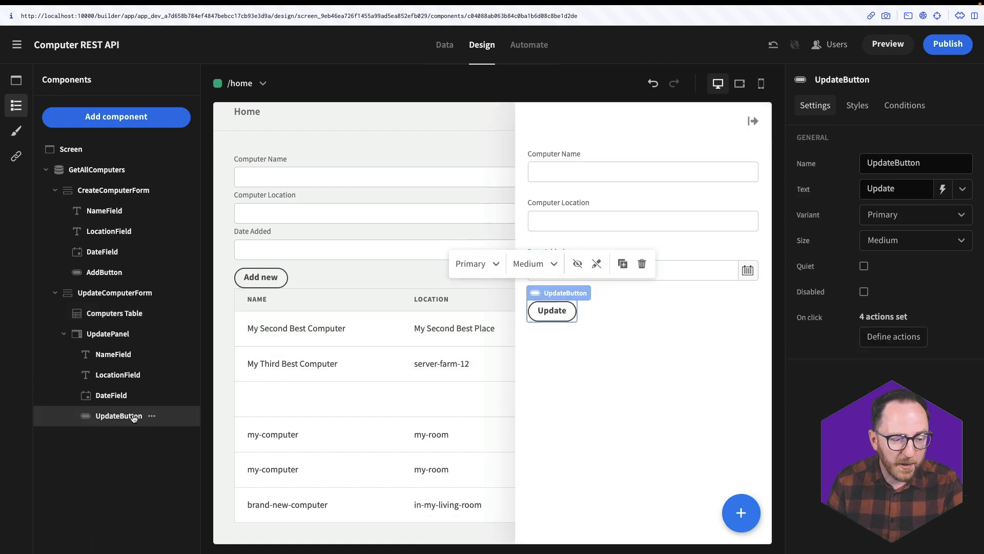
{"action": "left_click", "coordinate": [913, 342]}
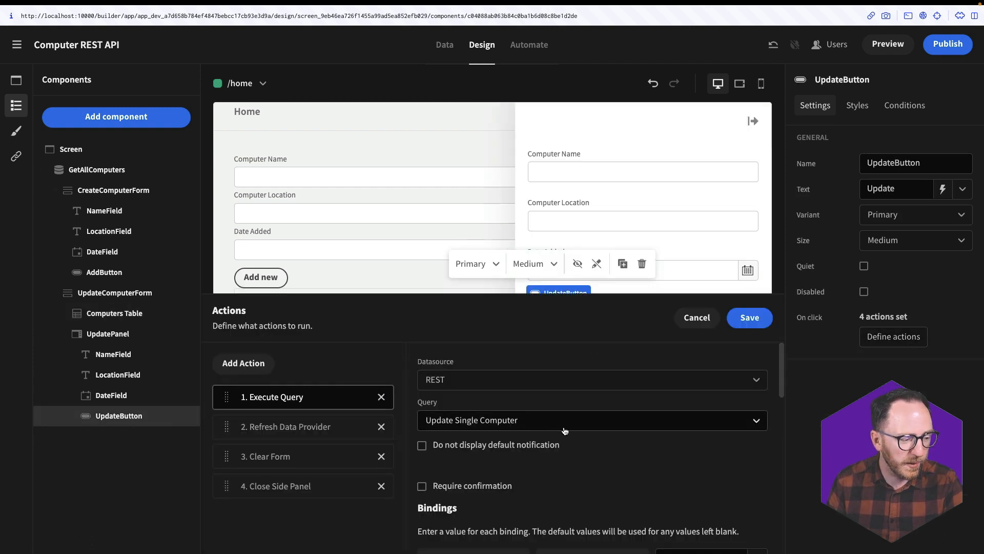
{"action": "scroll", "coordinate": [564, 430], "scroll_direction": "down", "scroll_amount": 2}
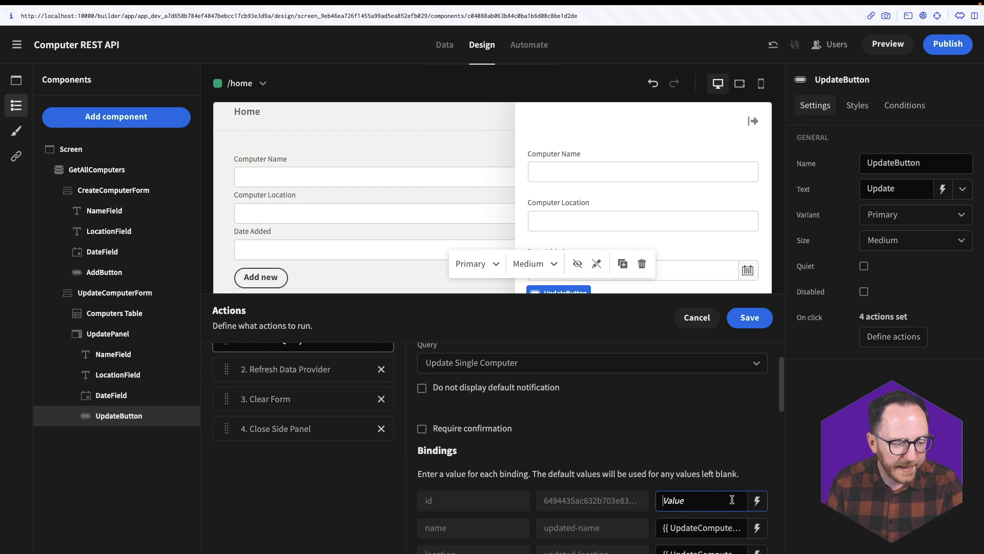
{"action": "left_click", "coordinate": [757, 502]}
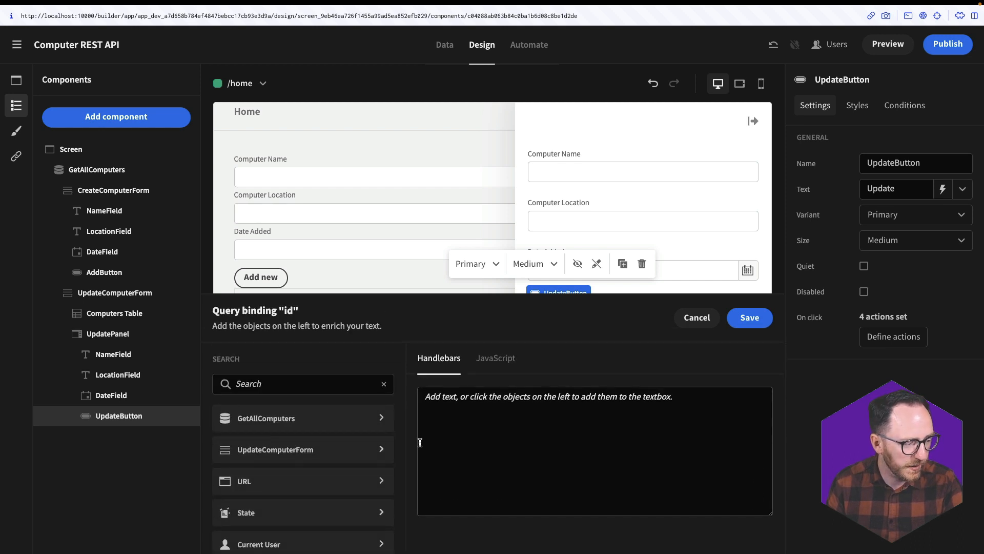
{"action": "left_click", "coordinate": [245, 512]}
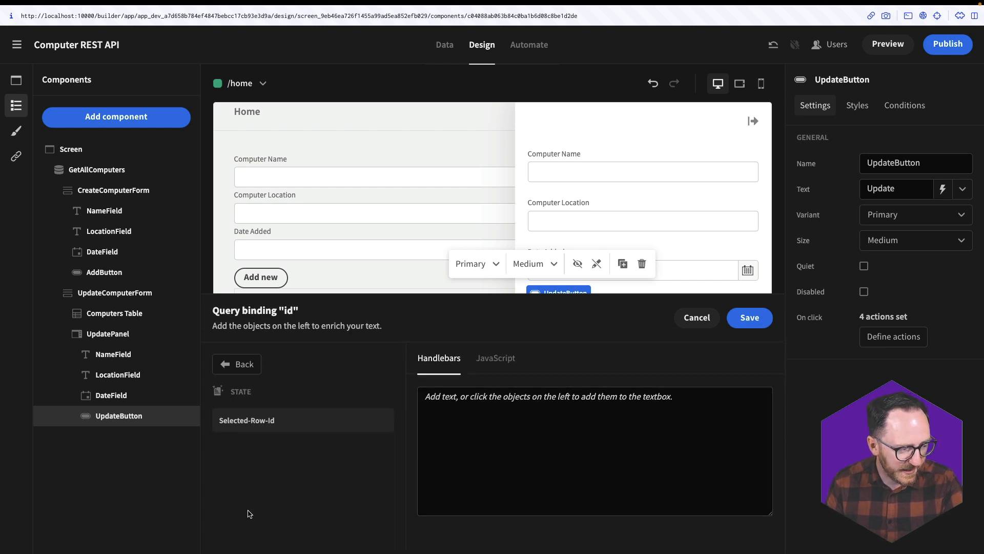
{"action": "left_click", "coordinate": [247, 421]}
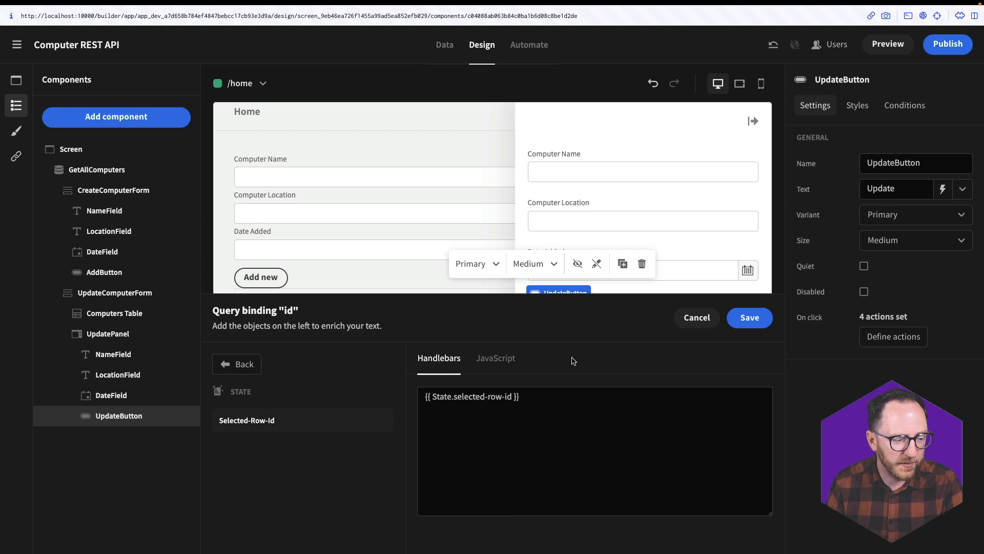
{"action": "left_click", "coordinate": [741, 318]}
{"action": "left_click", "coordinate": [742, 318]}
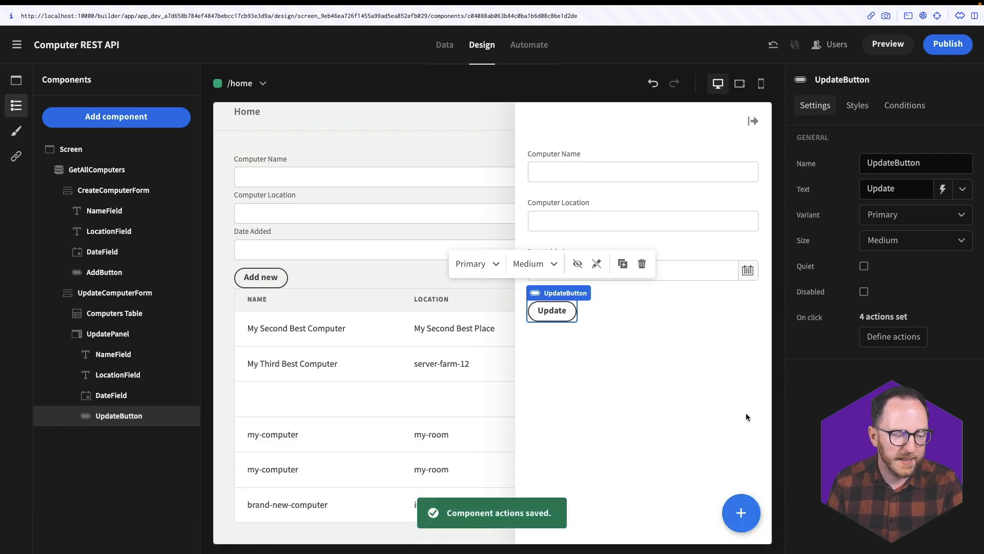
Preview the app and update the location of the the-best-ever computer to server-room-1 through the side panel.
{"action": "left_click", "coordinate": [883, 51]}
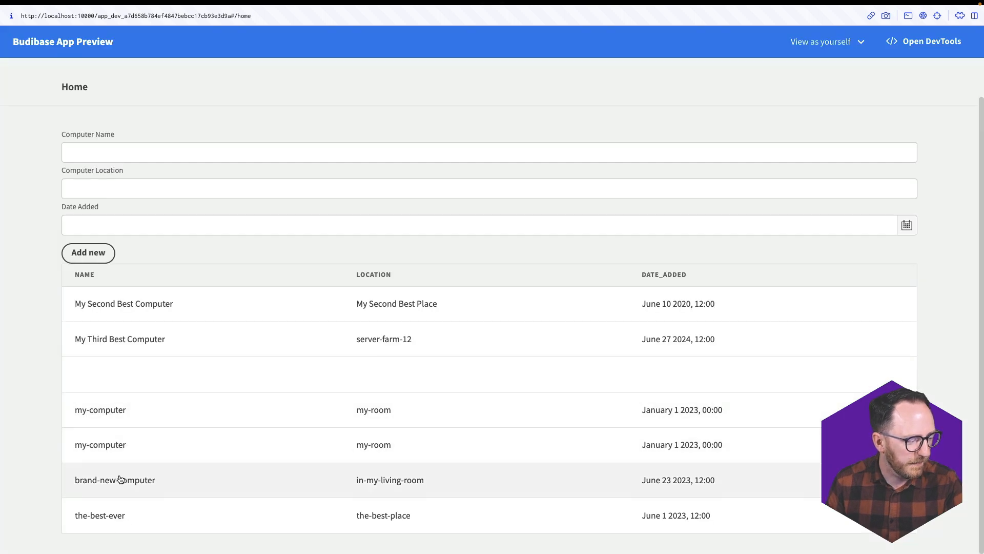
{"action": "left_click", "coordinate": [149, 526]}
{"action": "triple_click", "coordinate": [783, 177]}
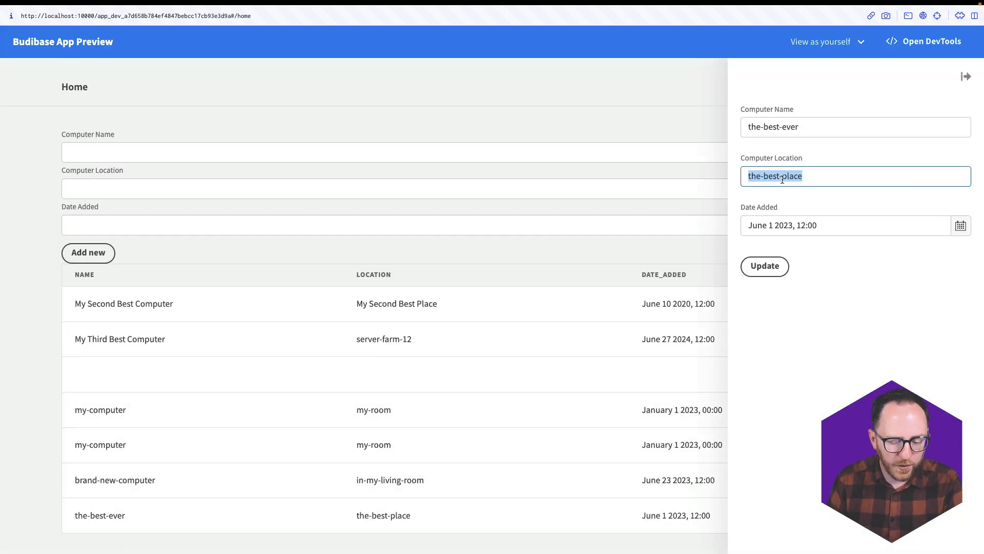
{"action": "type", "text": "server-room-1"}
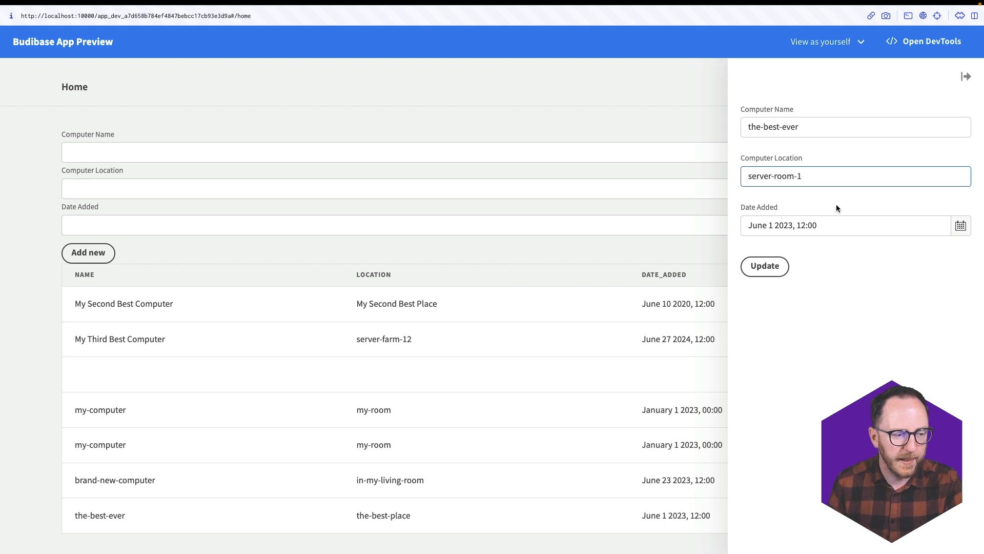
{"action": "left_click", "coordinate": [765, 265]}
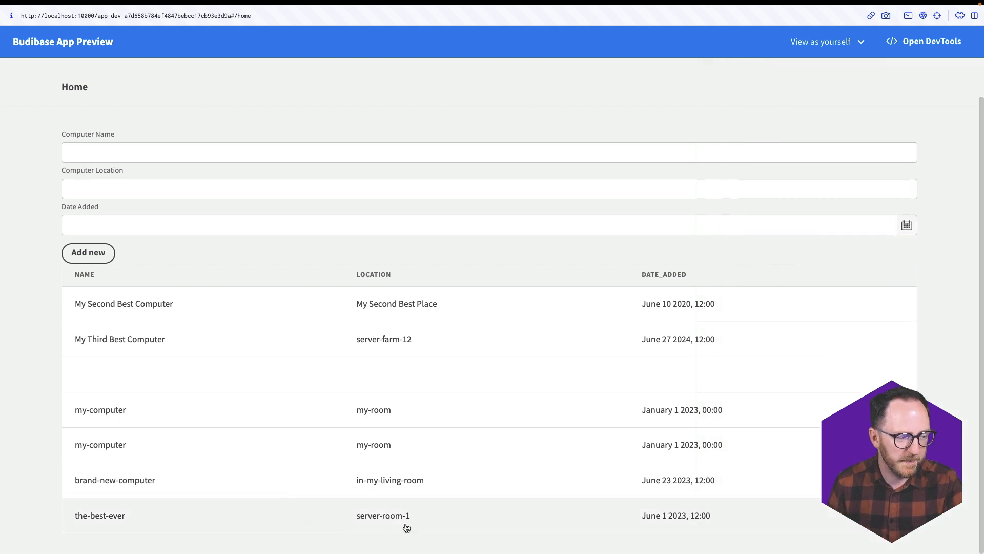
Check the update side panel for several table rows in the preview, and return to the builder.
{"action": "left_click", "coordinate": [355, 522]}
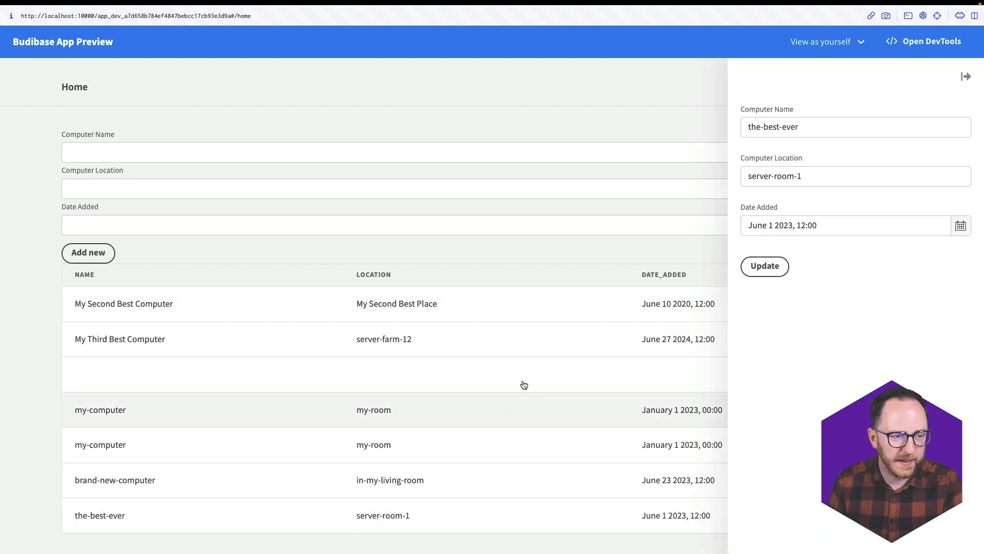
{"action": "left_click", "coordinate": [538, 369]}
{"action": "left_click", "coordinate": [538, 351]}
{"action": "left_click", "coordinate": [674, 303]}
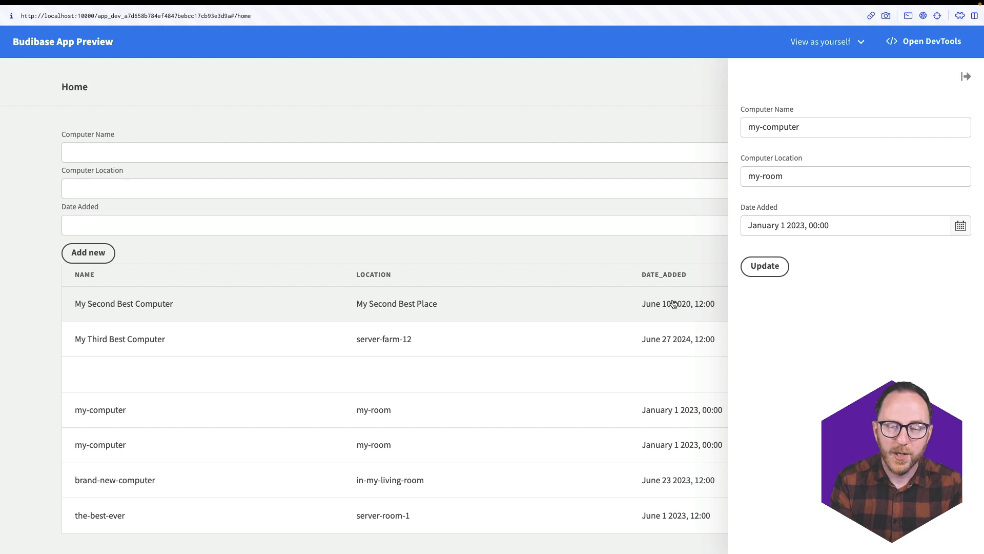
{"action": "left_click", "coordinate": [333, 370]}
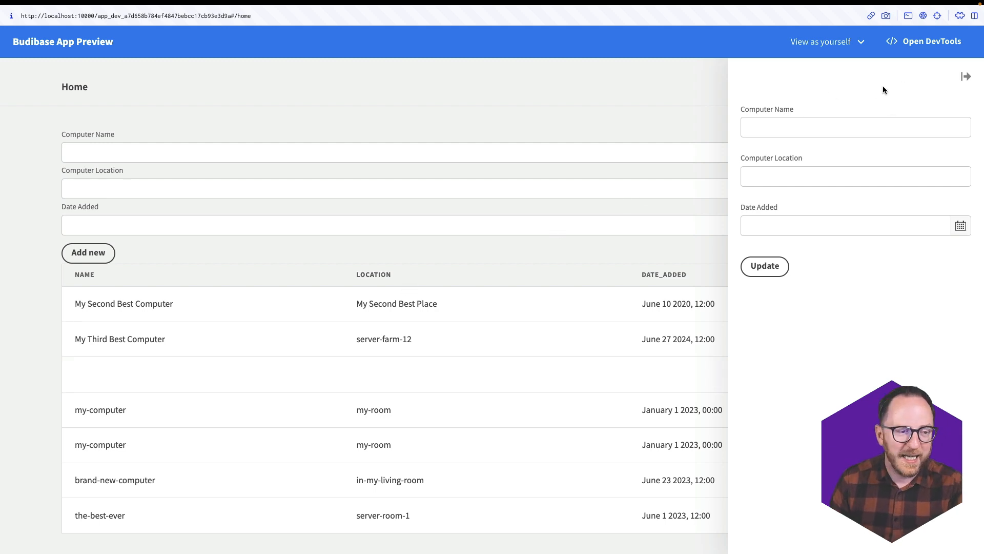
{"action": "left_click", "coordinate": [514, 276]}
{"action": "key", "text": "super+t"}
{"action": "key", "text": "Return"}
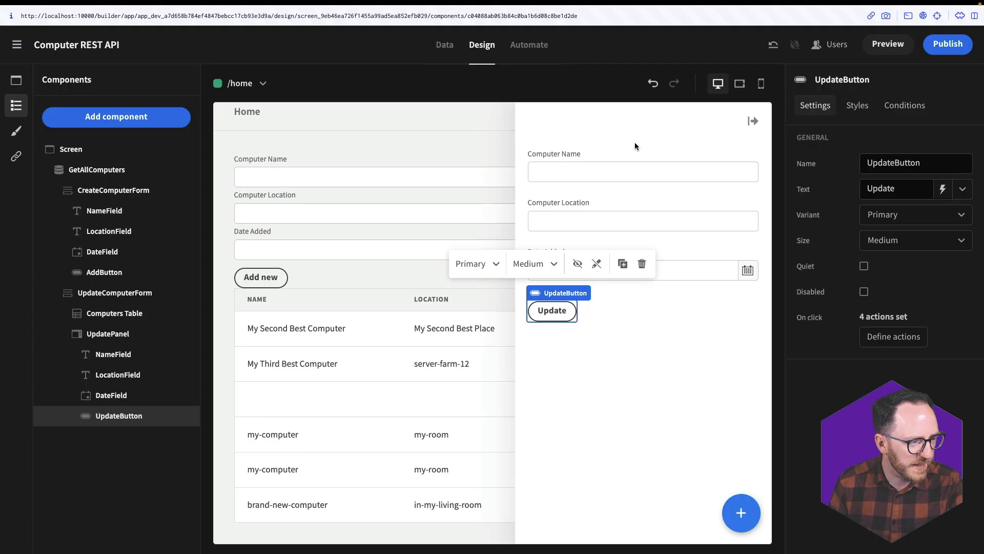
Add a Container to UpdatePanel and place it above NameField.
{"action": "left_click", "coordinate": [99, 334]}
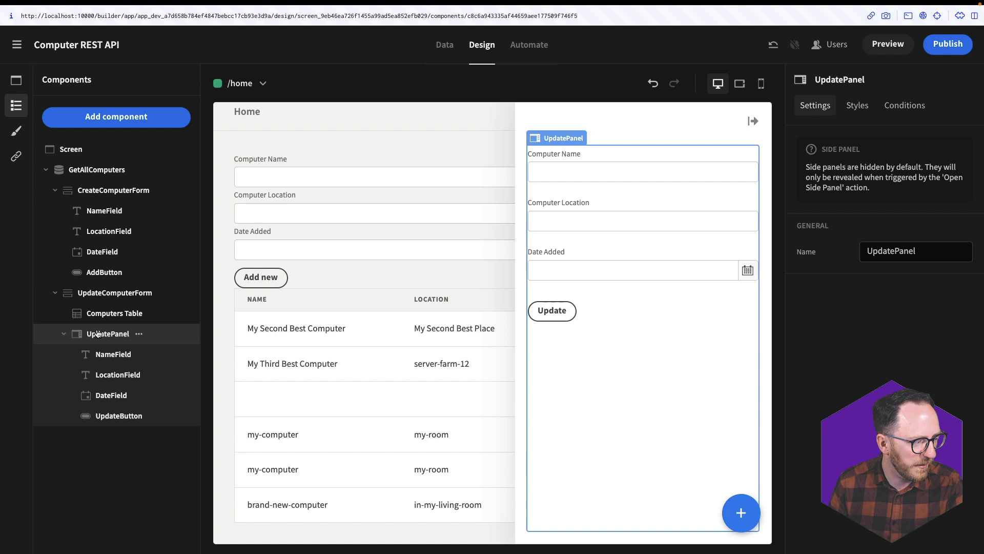
{"action": "left_click", "coordinate": [146, 122]}
{"action": "type", "text": "con"}
{"action": "key", "text": "Return"}
{"action": "left_click_drag", "start_coordinate": [118, 436], "coordinate": [109, 355]}
Rename the new container DeleteButtonContainer and align its contents horizontally to the right.
{"action": "triple_click", "coordinate": [895, 163]}
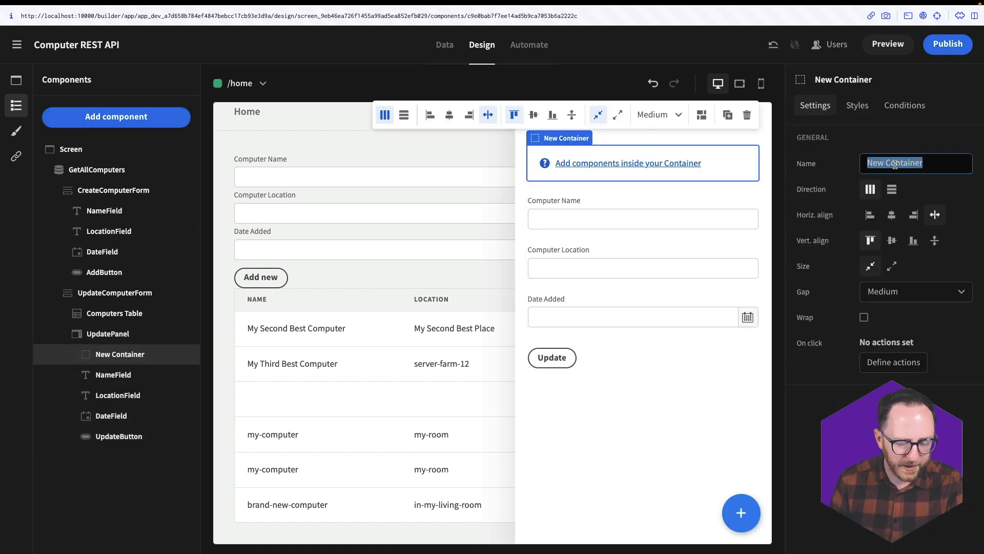
{"action": "type", "text": "DeleteButtonContainer"}
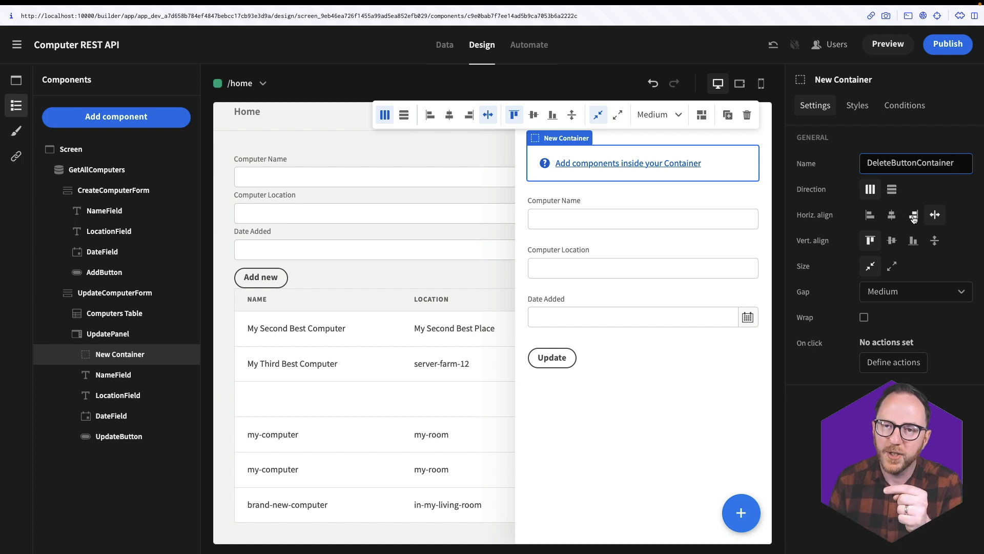
{"action": "left_click", "coordinate": [914, 215]}
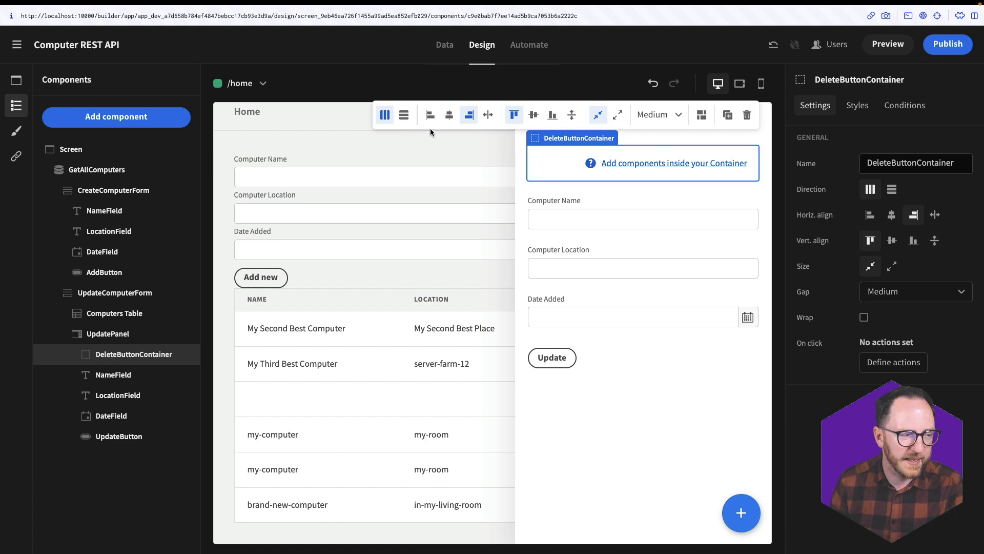
Add a Button inside DeleteButtonContainer and set its variant to Warning.
{"action": "left_click", "coordinate": [137, 125]}
{"action": "type", "text": "but"}
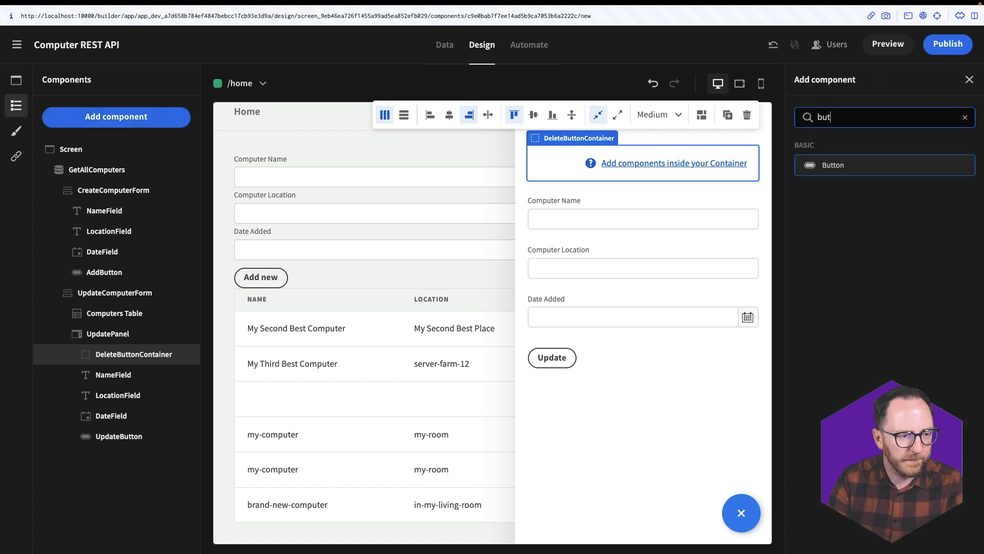
{"action": "key", "text": "Return"}
{"action": "left_click", "coordinate": [887, 215]}
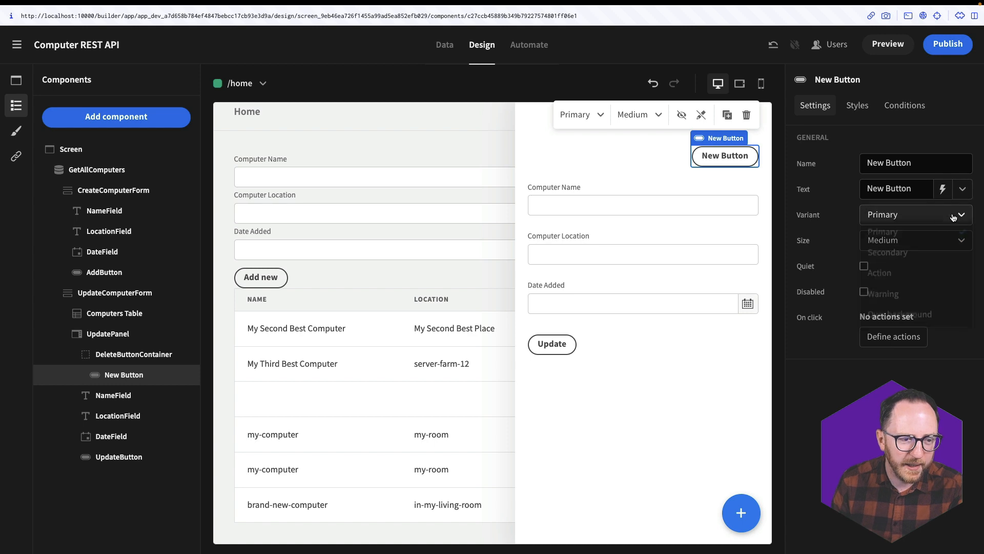
{"action": "left_click", "coordinate": [883, 304]}
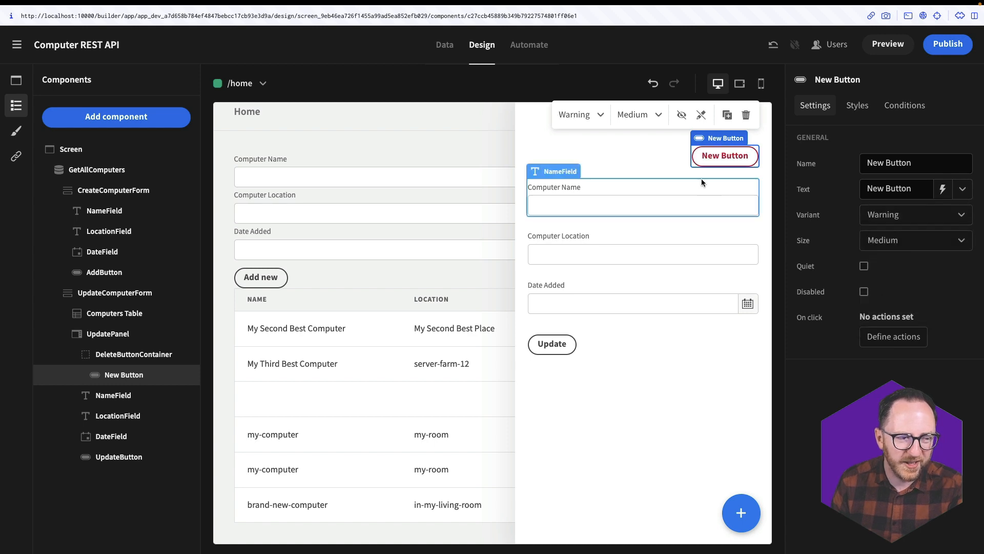
Name the new button DeleteButton and set its text to Delete.
{"action": "triple_click", "coordinate": [886, 163]}
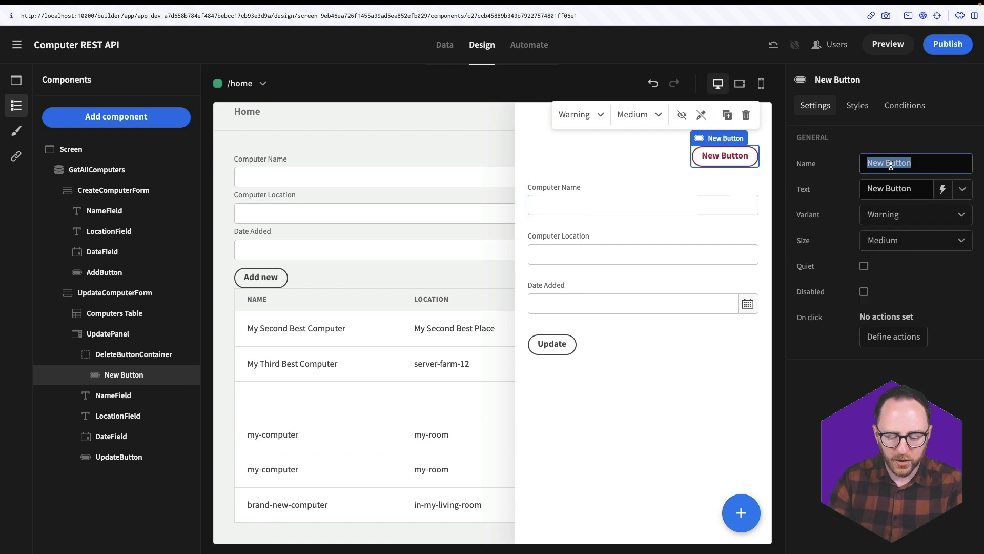
{"action": "type", "text": "DeleteButton"}
{"action": "key", "text": "Tab"}
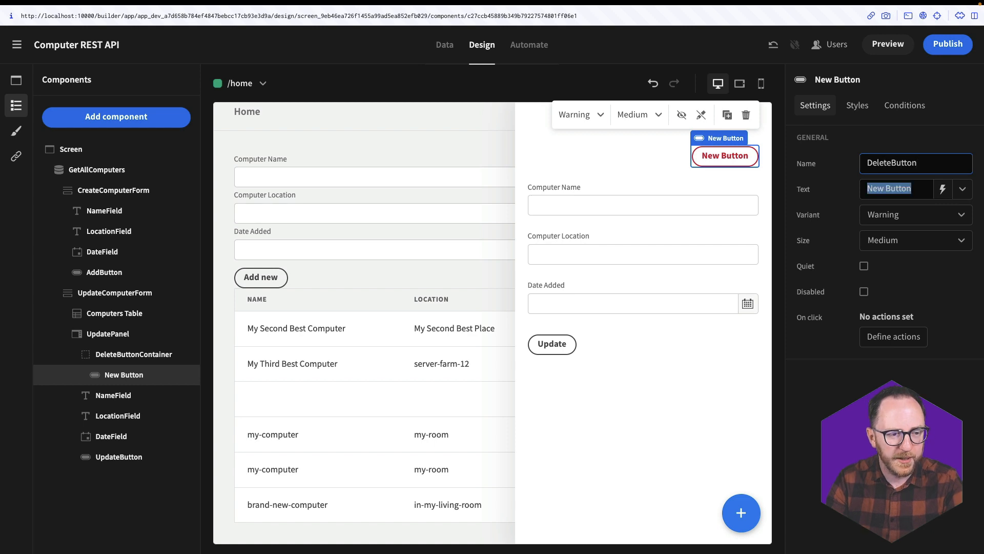
{"action": "type", "text": "Delete"}
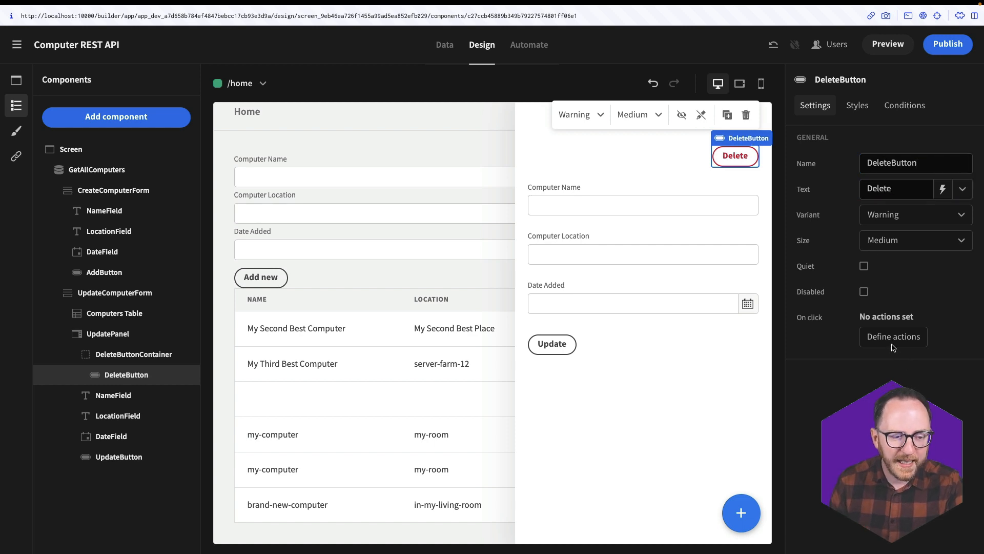
Add an Execute Query action to DeleteButton's click event, using the REST datasource and the Delete Single Computer query.
{"action": "left_click", "coordinate": [886, 341]}
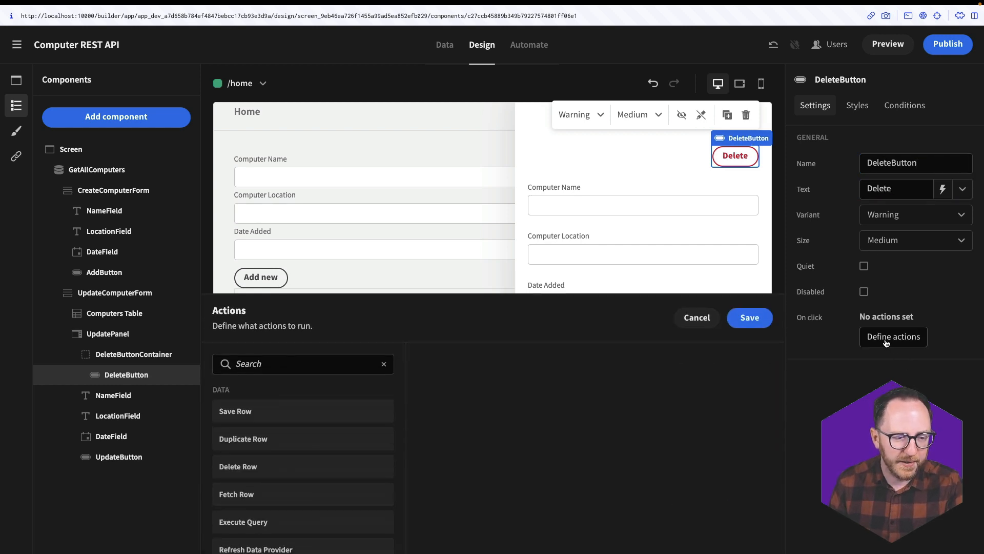
{"action": "left_click", "coordinate": [287, 368]}
{"action": "type", "text": "ex"}
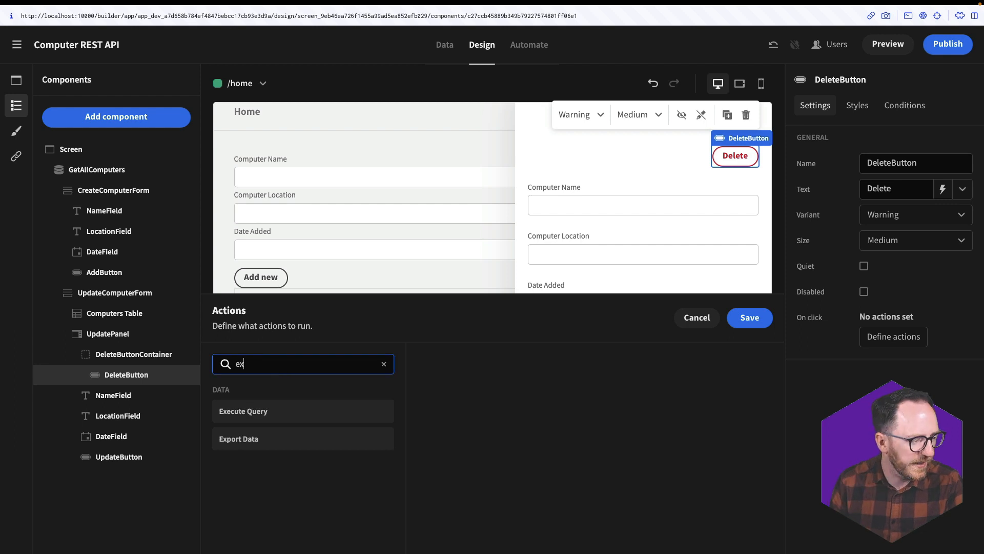
{"action": "left_click", "coordinate": [279, 411]}
{"action": "left_click", "coordinate": [516, 380]}
{"action": "left_click", "coordinate": [500, 427]}
{"action": "left_click", "coordinate": [484, 419]}
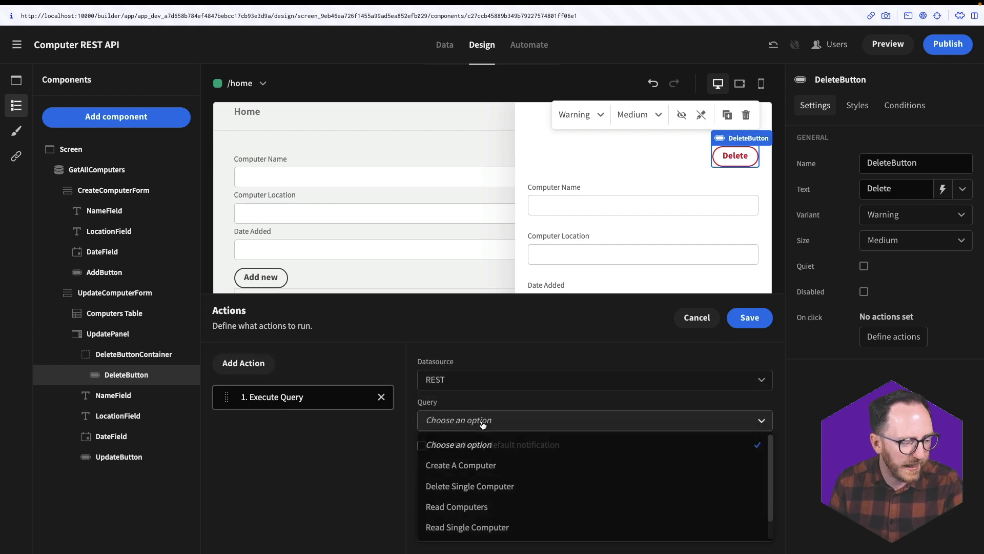
{"action": "scroll", "coordinate": [460, 518], "scroll_direction": "down", "scroll_amount": 1}
{"action": "left_click", "coordinate": [475, 468]}
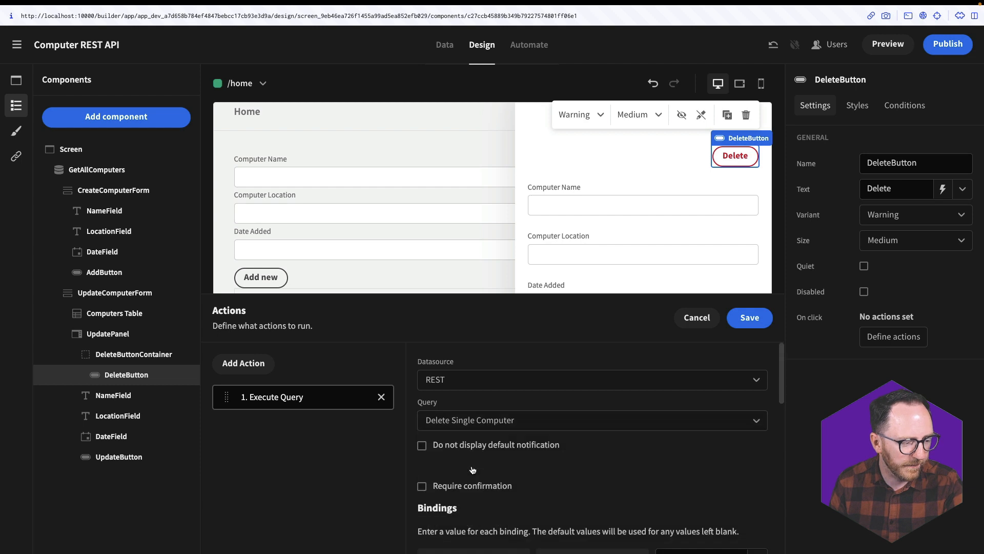
Bind the delete query's id parameter to the state value {{ State.selected-row-id }} and save the binding.
{"action": "scroll", "coordinate": [585, 451], "scroll_direction": "down", "scroll_amount": 1}
{"action": "scroll", "coordinate": [586, 452], "scroll_direction": "down", "scroll_amount": 2}
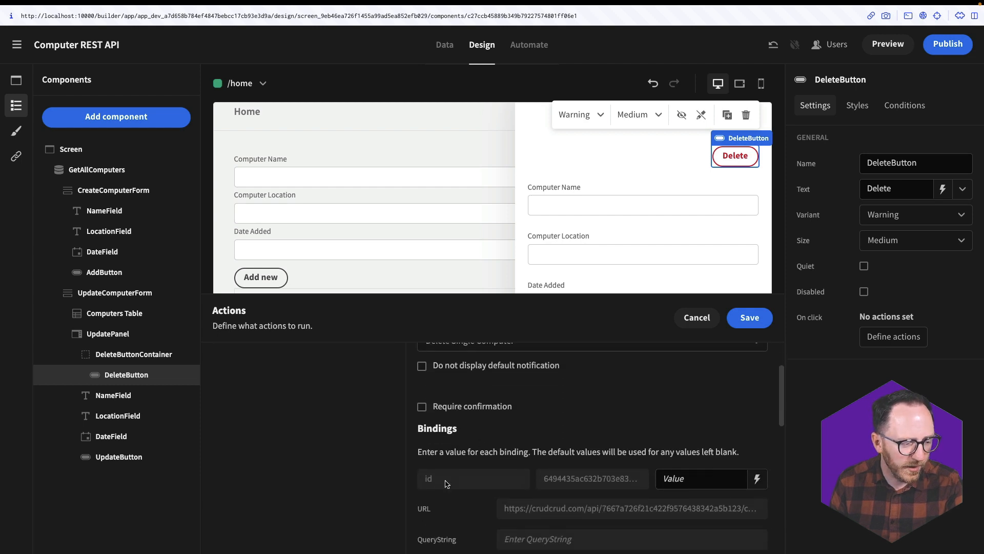
{"action": "left_click", "coordinate": [755, 479]}
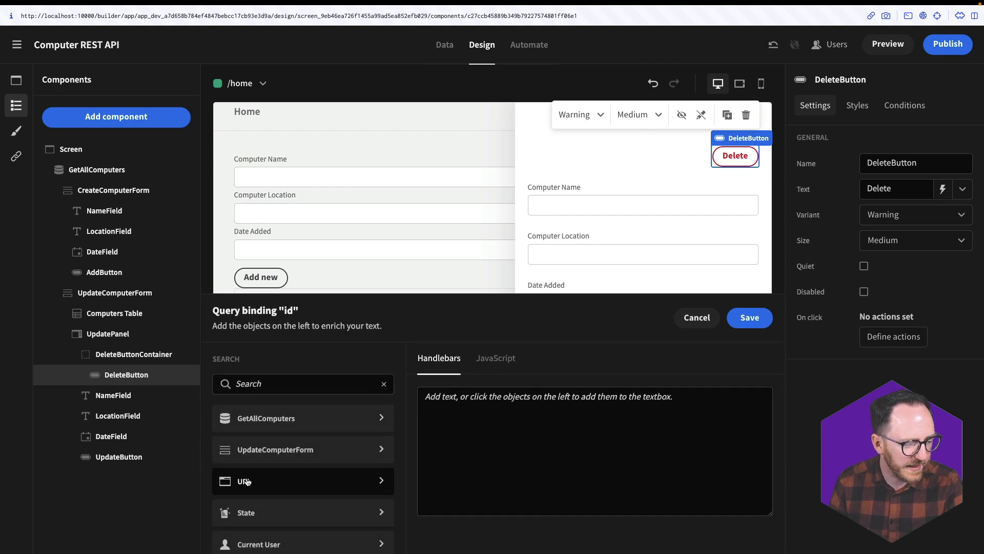
{"action": "left_click", "coordinate": [255, 514]}
{"action": "left_click", "coordinate": [261, 428]}
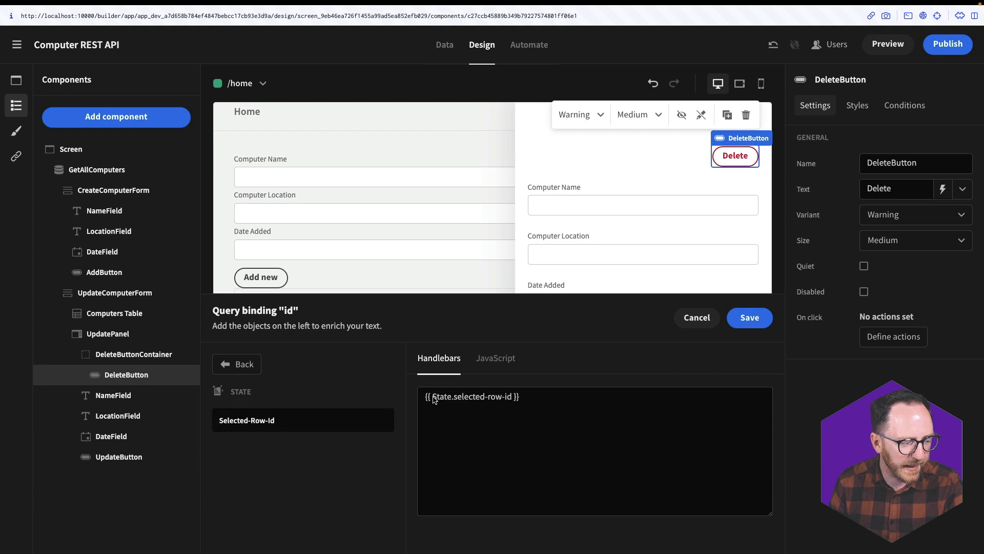
{"action": "left_click", "coordinate": [750, 318]}
Require confirmation for the delete query with the text "Are you sure you want to delete this record?" and save the actions.
{"action": "left_click", "coordinate": [421, 420]}
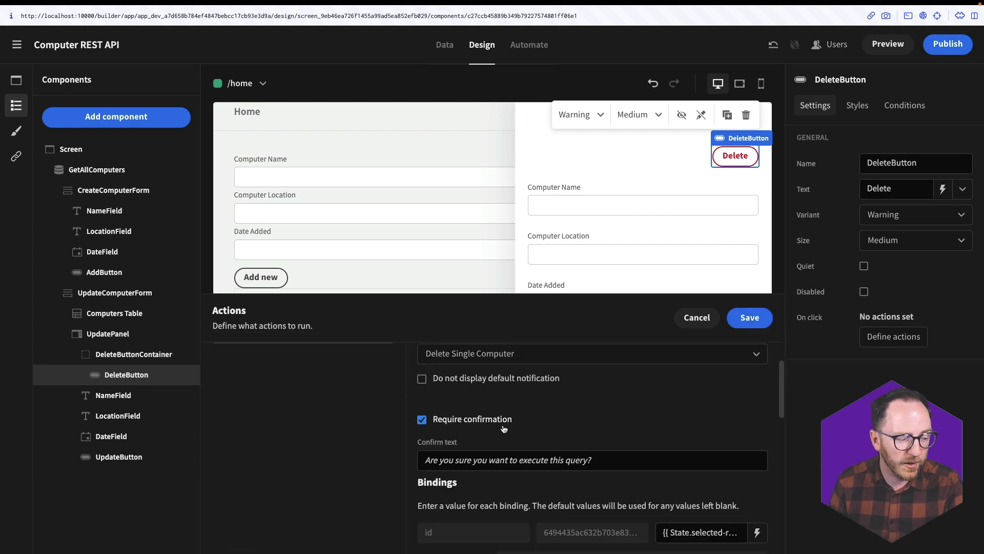
{"action": "type", "text": "Are you "}
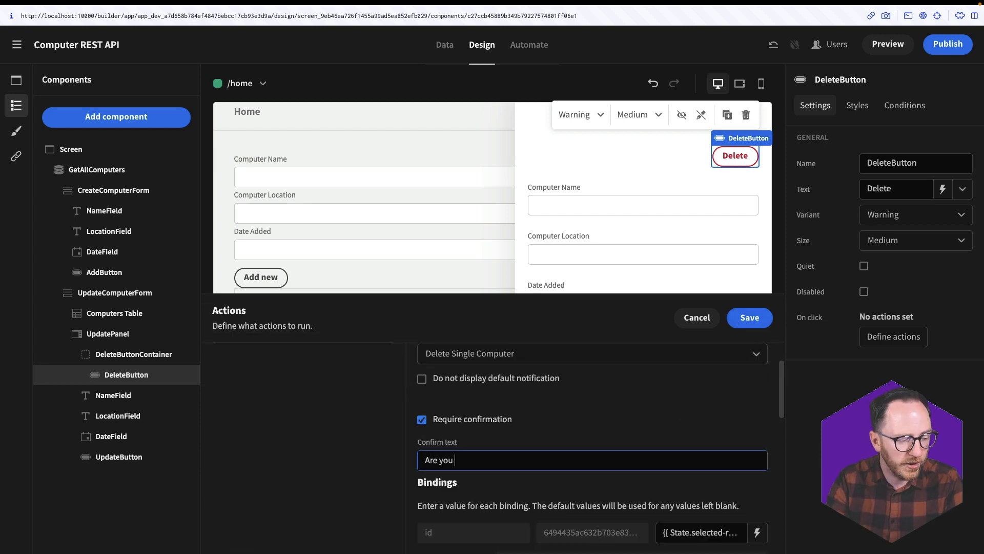
{"action": "type", "text": "sure you want to dele"}
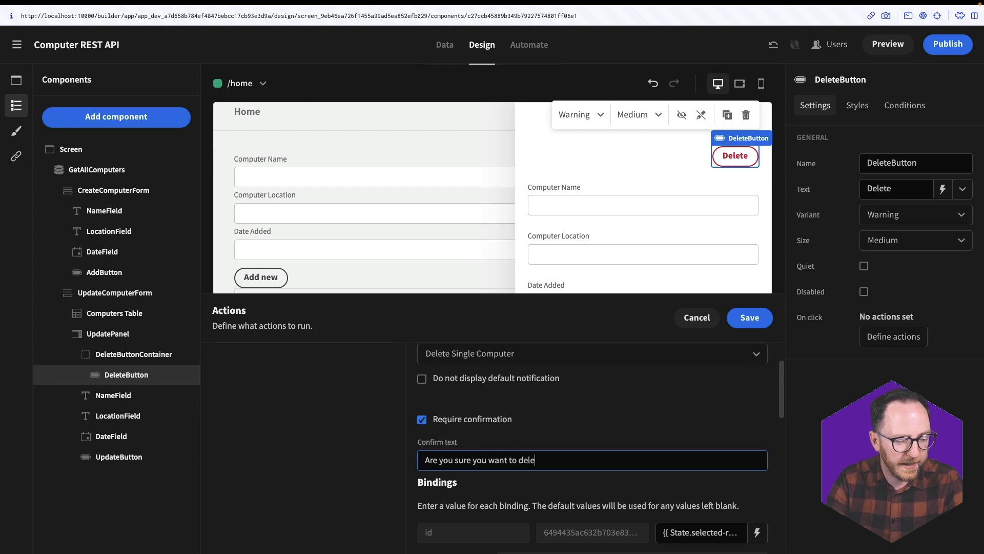
{"action": "type", "text": "te this record?"}
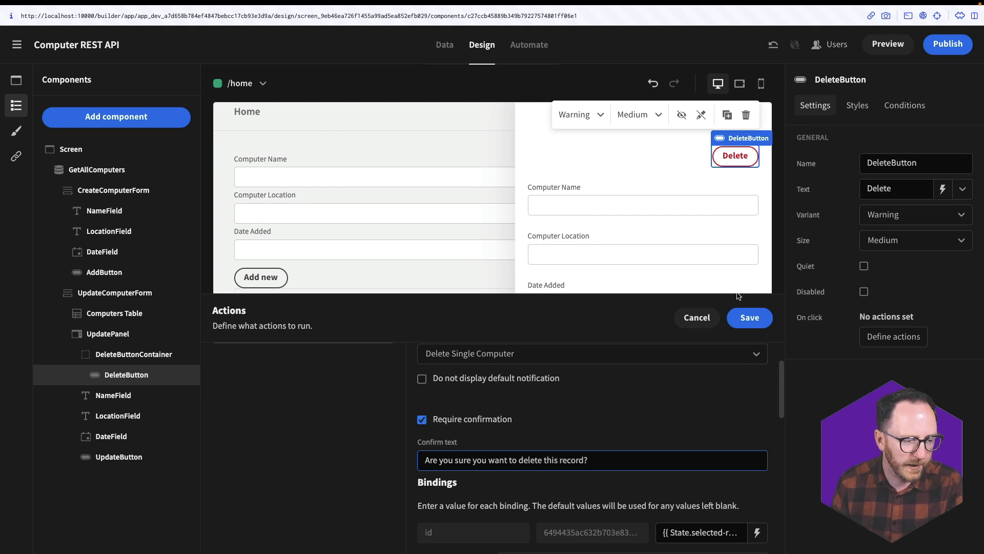
{"action": "left_click", "coordinate": [765, 318]}
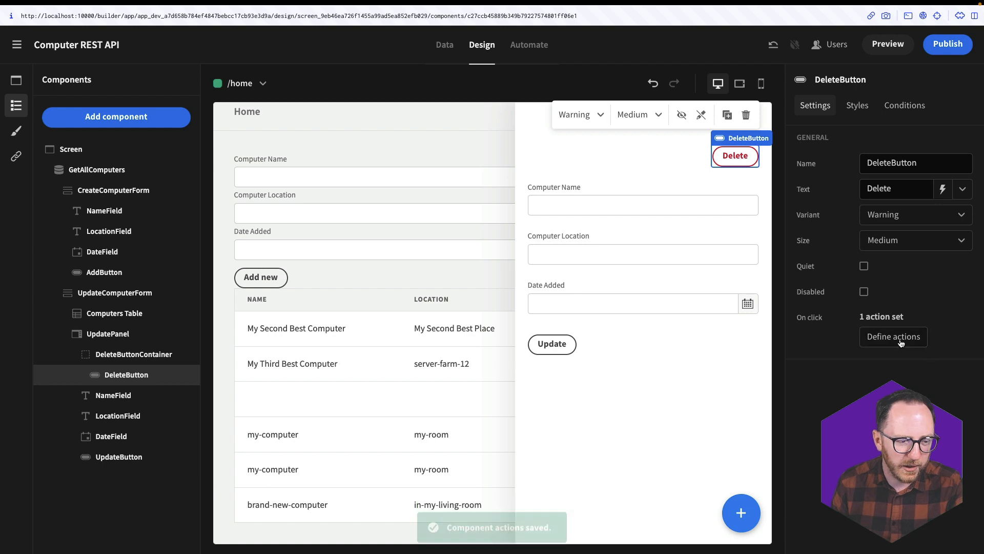
Add a Close Side Panel action after DeleteButton's Execute Query action and save the actions.
{"action": "left_click", "coordinate": [894, 336]}
{"action": "scroll", "coordinate": [489, 486], "scroll_direction": "down", "scroll_amount": 1}
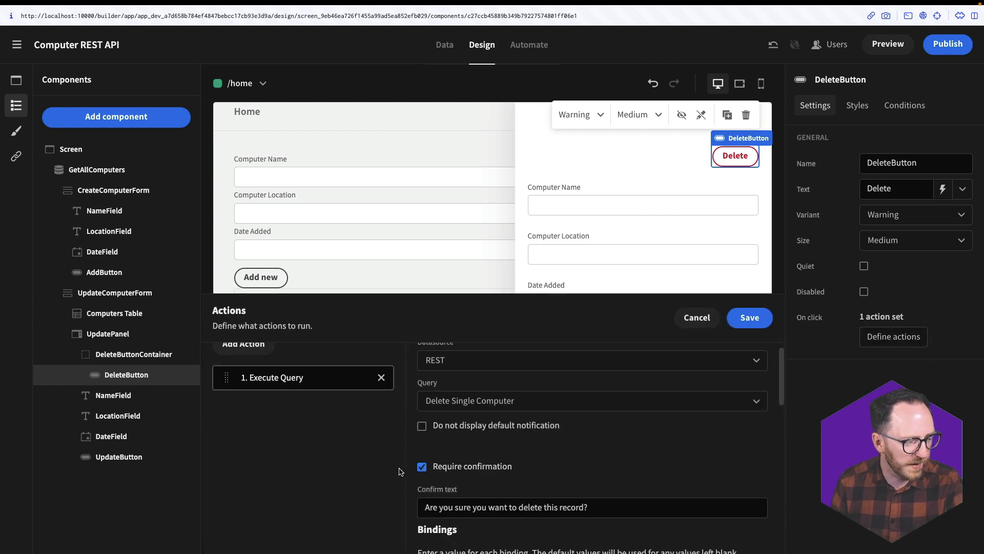
{"action": "left_click", "coordinate": [253, 345]}
{"action": "left_click", "coordinate": [300, 394]}
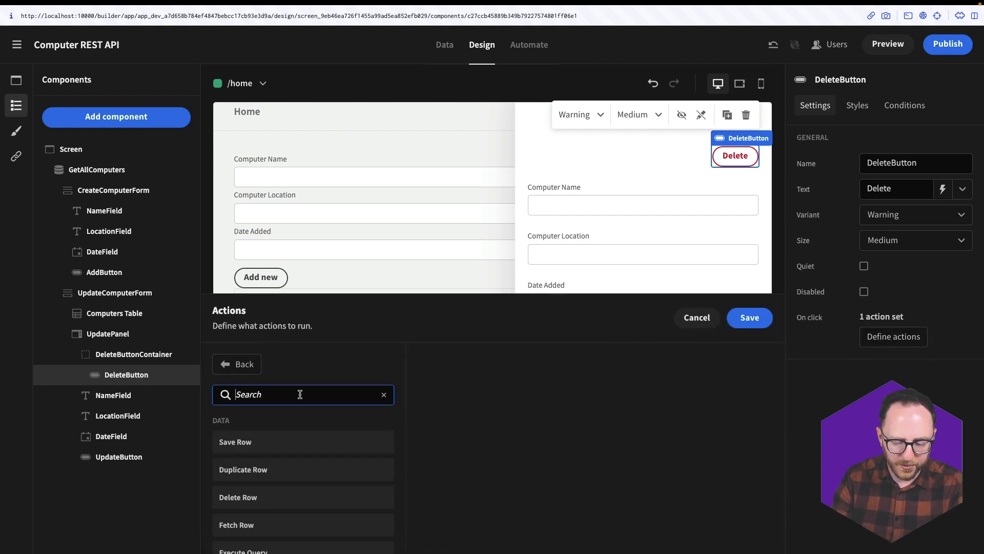
{"action": "type", "text": "clo"}
{"action": "left_click", "coordinate": [372, 477]}
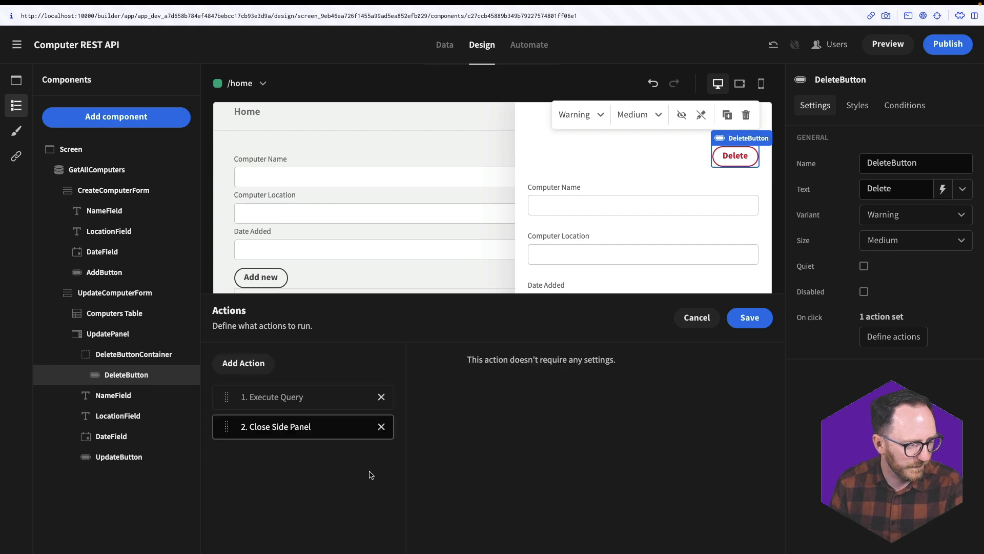
{"action": "left_click", "coordinate": [751, 318]}
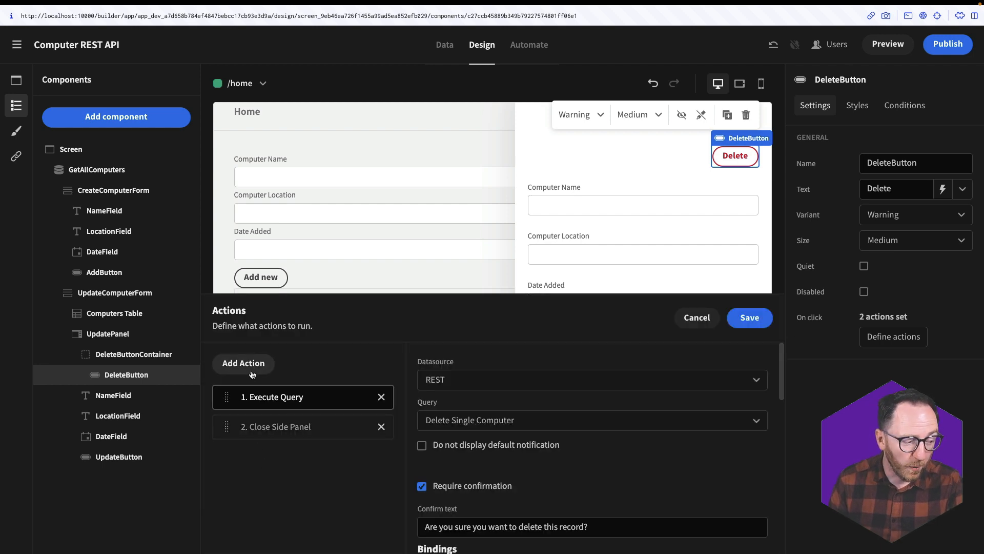
Add a Refresh Data Provider action for GetAllComputers to DeleteButton and save the actions.
{"action": "left_click", "coordinate": [250, 362]}
{"action": "type", "text": "re"}
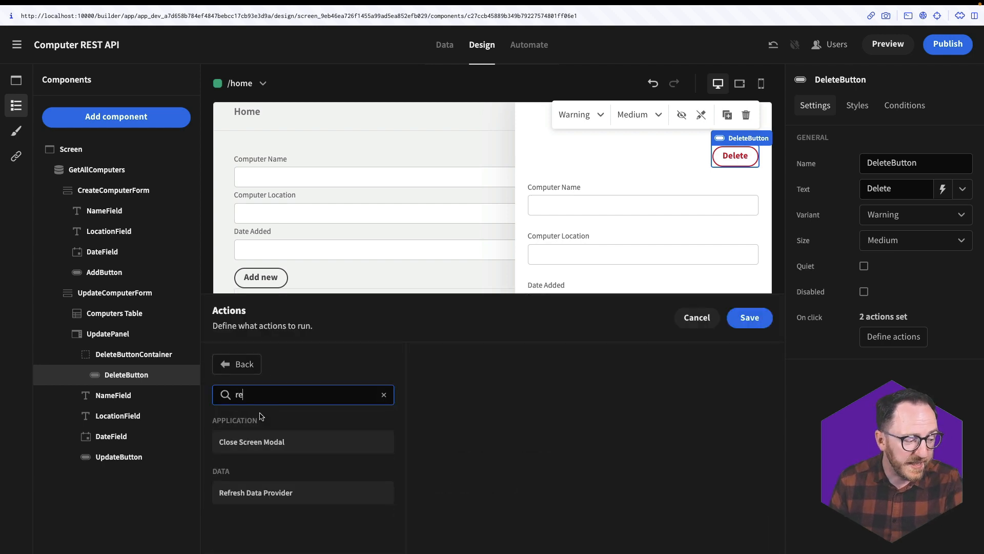
{"action": "left_click", "coordinate": [246, 494]}
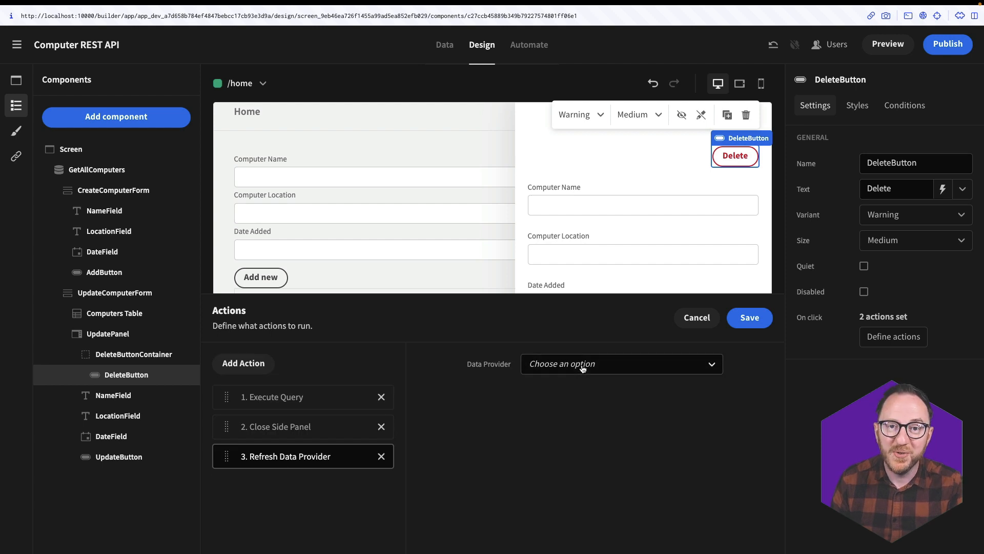
{"action": "left_click", "coordinate": [583, 368]}
{"action": "left_click", "coordinate": [563, 411]}
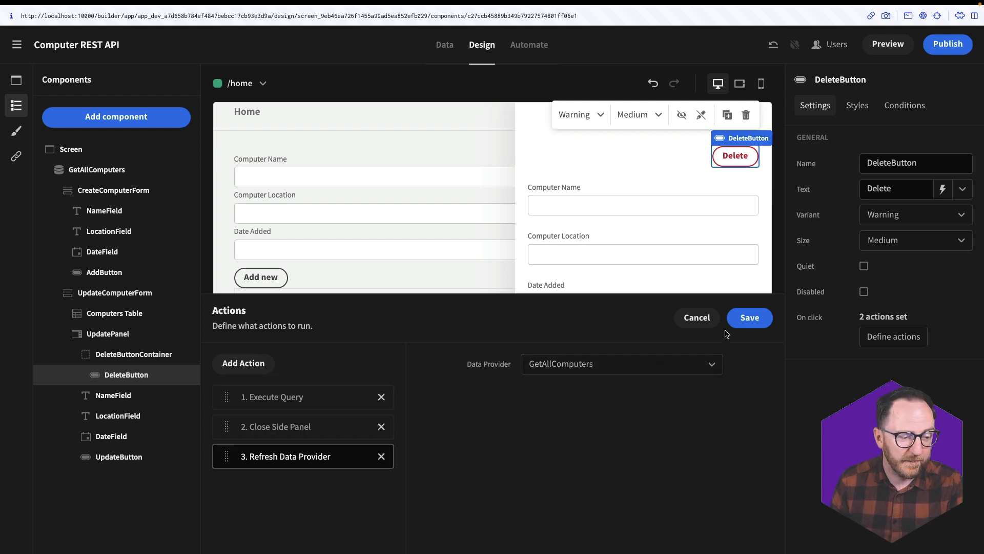
{"action": "left_click", "coordinate": [749, 318]}
Preview the app and delete the blank computer record through its side panel, confirming the deletion.
{"action": "left_click", "coordinate": [886, 45]}
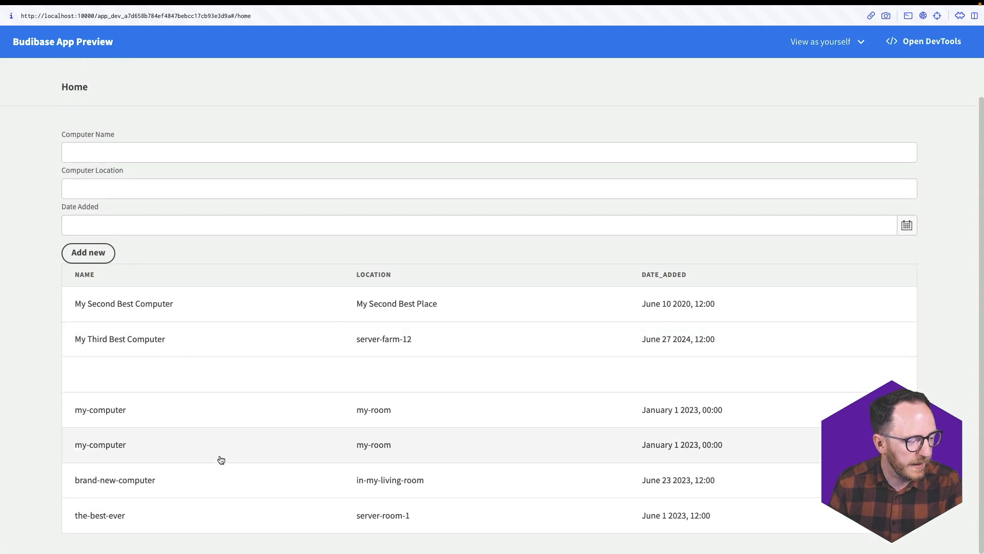
{"action": "left_click", "coordinate": [279, 371]}
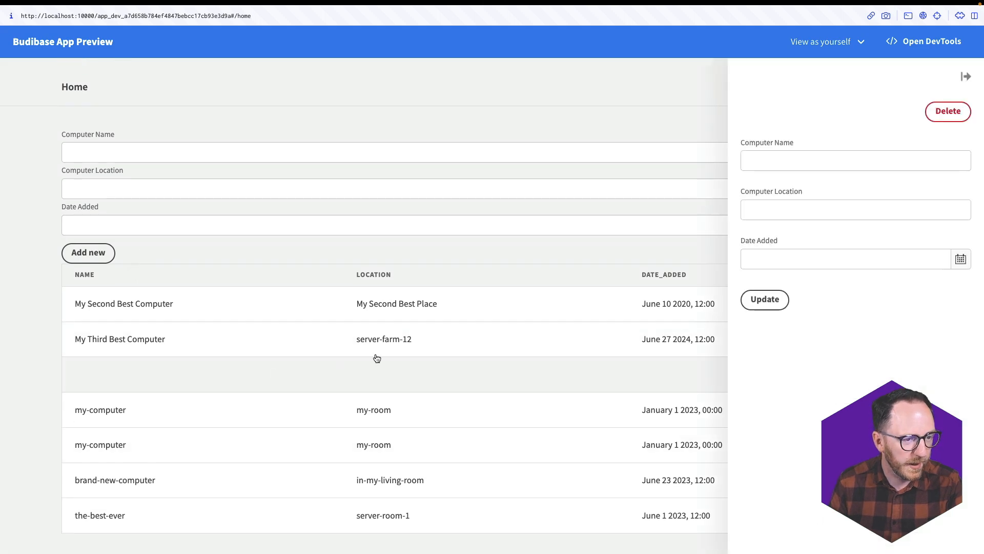
{"action": "left_click", "coordinate": [942, 113]}
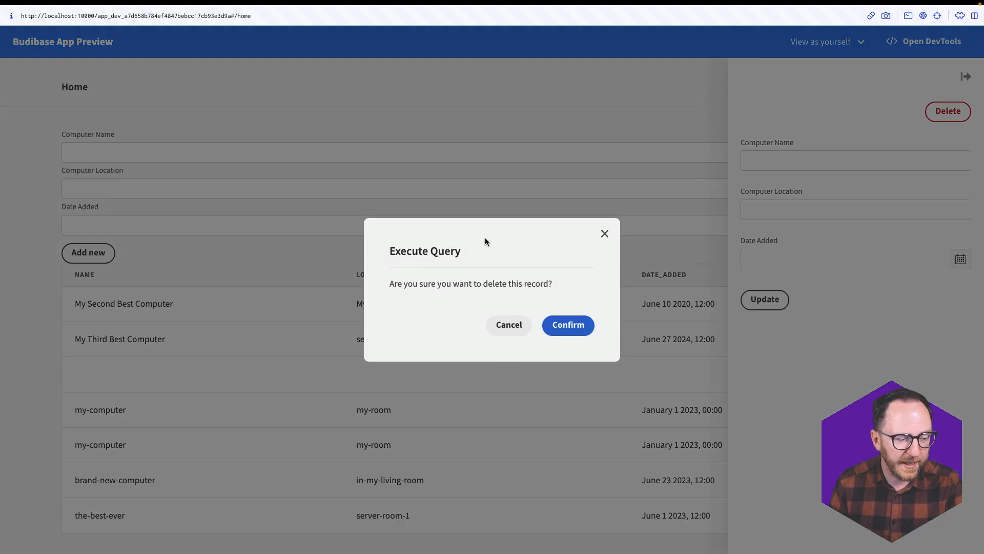
{"action": "left_click", "coordinate": [550, 324]}
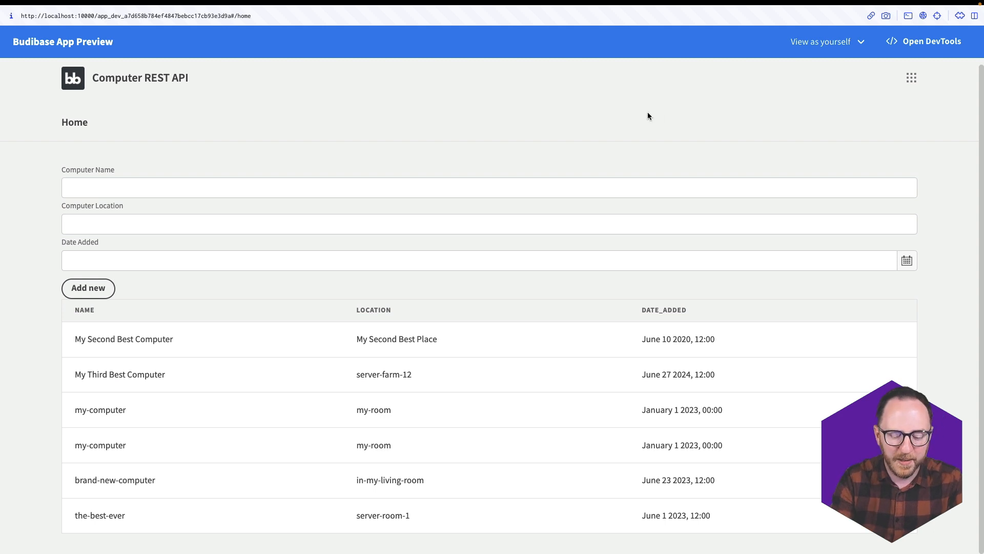
Back in the design view, add a Side Panel inside GetAllComputers and name it CreateSidePanel.
{"action": "key", "text": "super+t"}
{"action": "key", "text": "Return"}
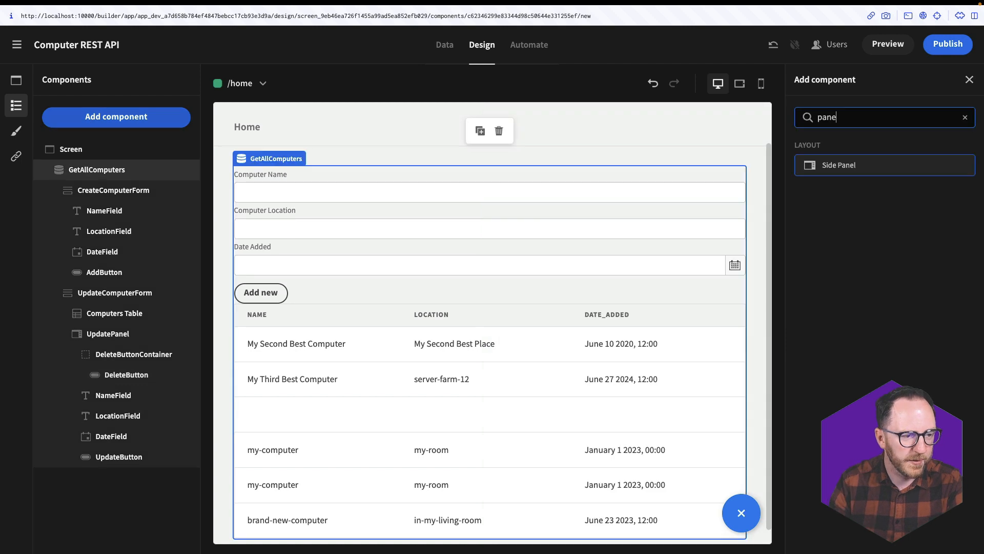
{"action": "scroll", "coordinate": [642, 221], "scroll_direction": "down", "scroll_amount": 1}
{"action": "left_click", "coordinate": [835, 172]}
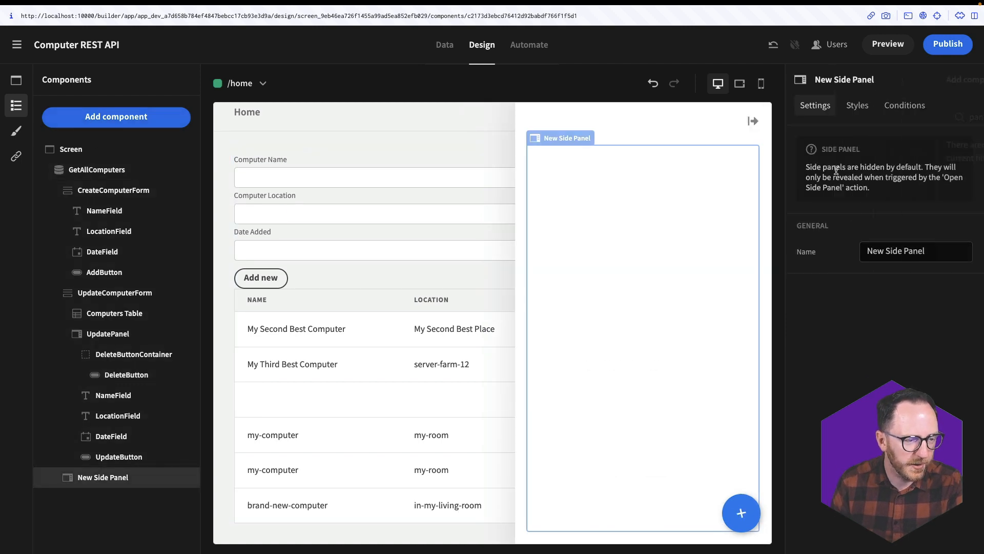
{"action": "left_click_drag", "start_coordinate": [925, 251], "coordinate": [868, 251]}
{"action": "type", "text": "CreateSidePanel"}
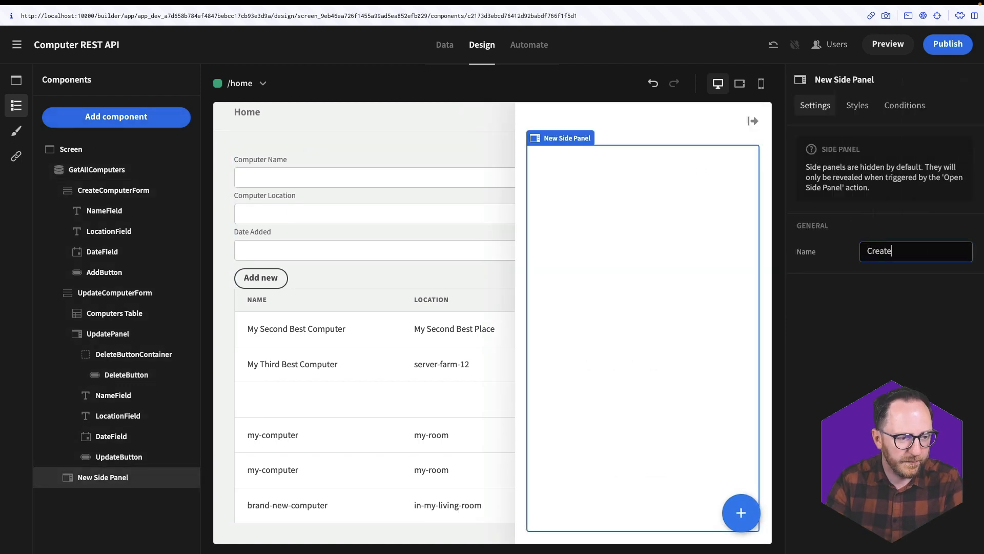
{"action": "key", "text": "Return"}
Move CreateSidePanel to the start of GetAllComputers and nest CreateComputerForm inside it.
{"action": "left_click_drag", "start_coordinate": [77, 479], "coordinate": [91, 194]}
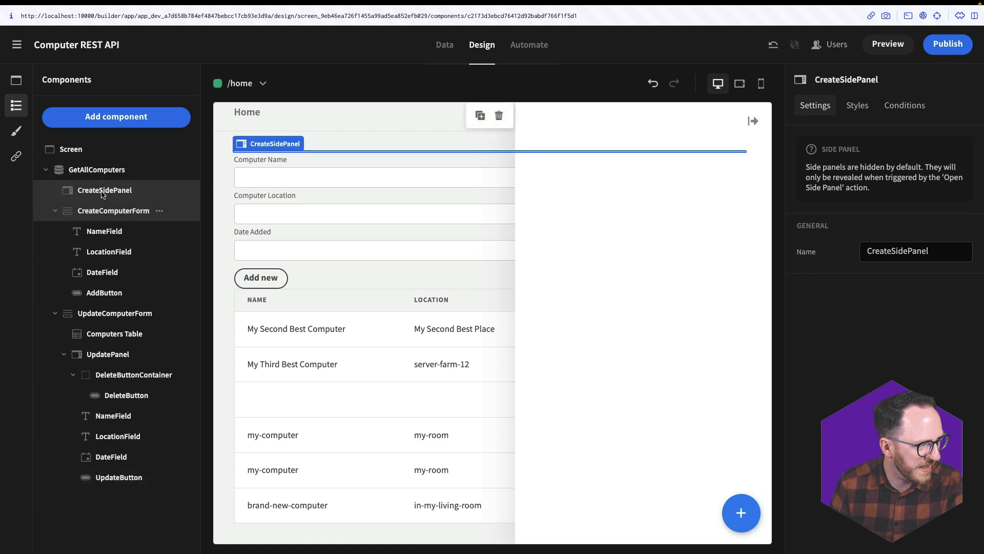
{"action": "left_click", "coordinate": [58, 192]}
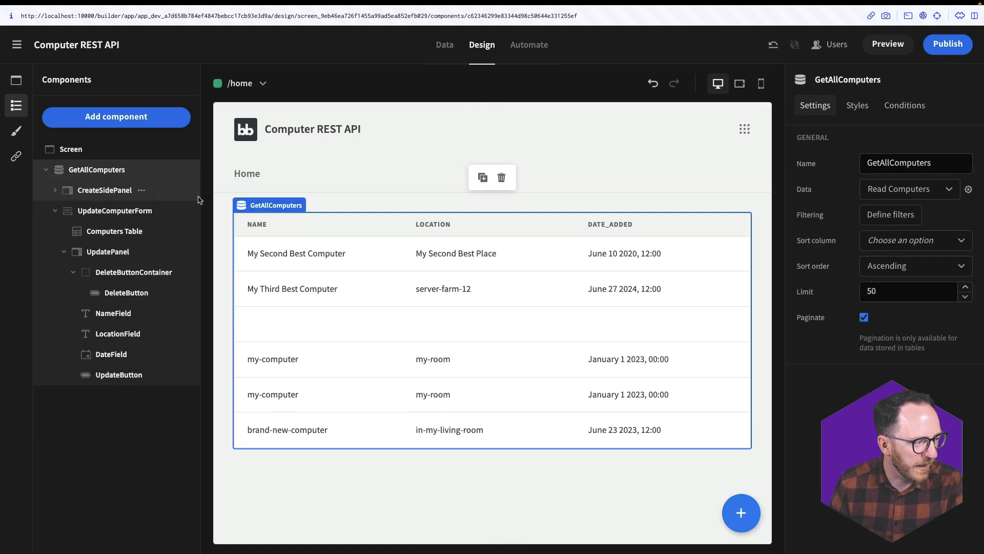
Add a Button component and place it between CreateSidePanel and UpdateComputerForm in the component tree.
{"action": "left_click", "coordinate": [102, 209]}
{"action": "left_click", "coordinate": [156, 116]}
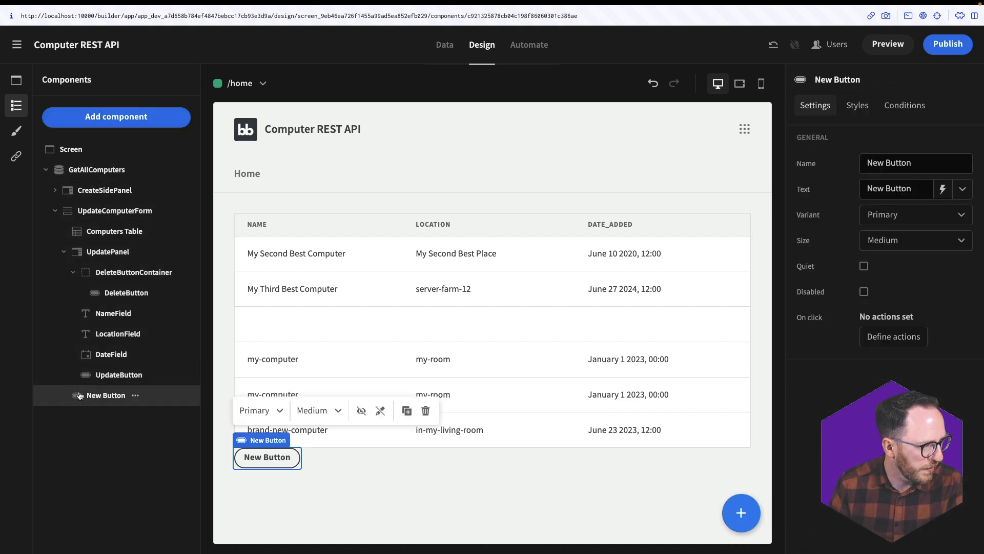
{"action": "left_click_drag", "start_coordinate": [79, 395], "coordinate": [83, 202]}
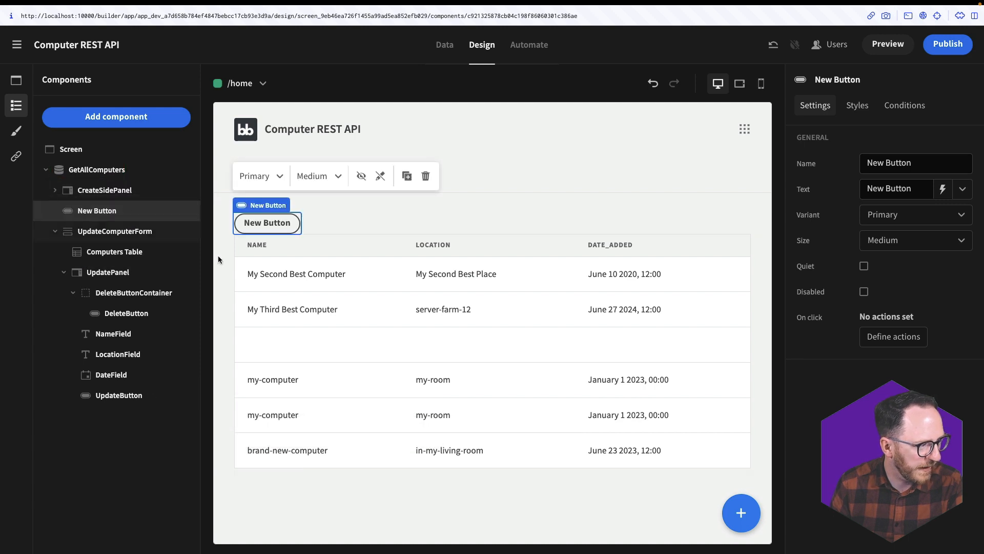
Set the new button's text to "Add new" and name it OpenPanel.
{"action": "left_click", "coordinate": [884, 189]}
{"action": "key", "text": "ctrl+a"}
{"action": "type", "text": "Add new"}
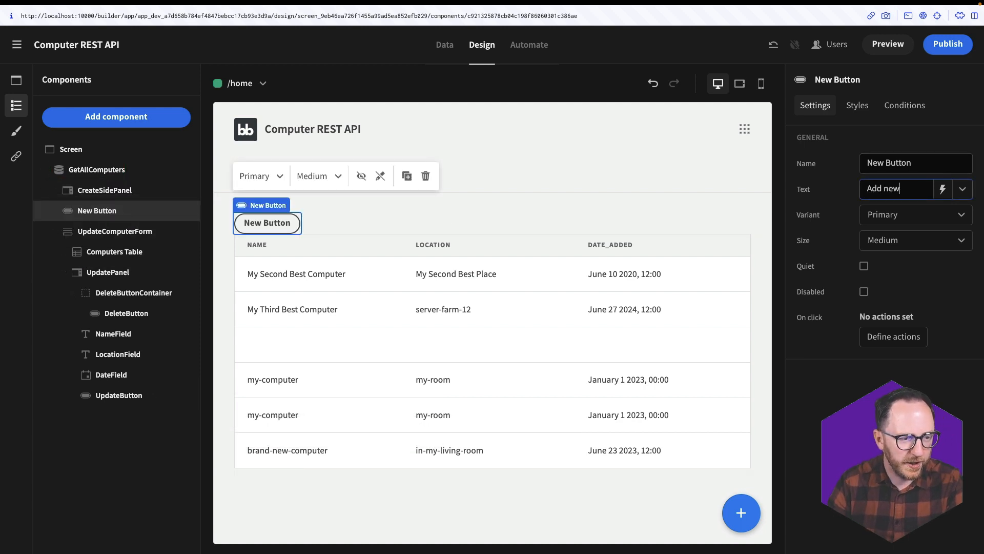
{"action": "key", "text": "shift+Tab"}
{"action": "type", "text": "A"}
{"action": "type", "text": "pe"}
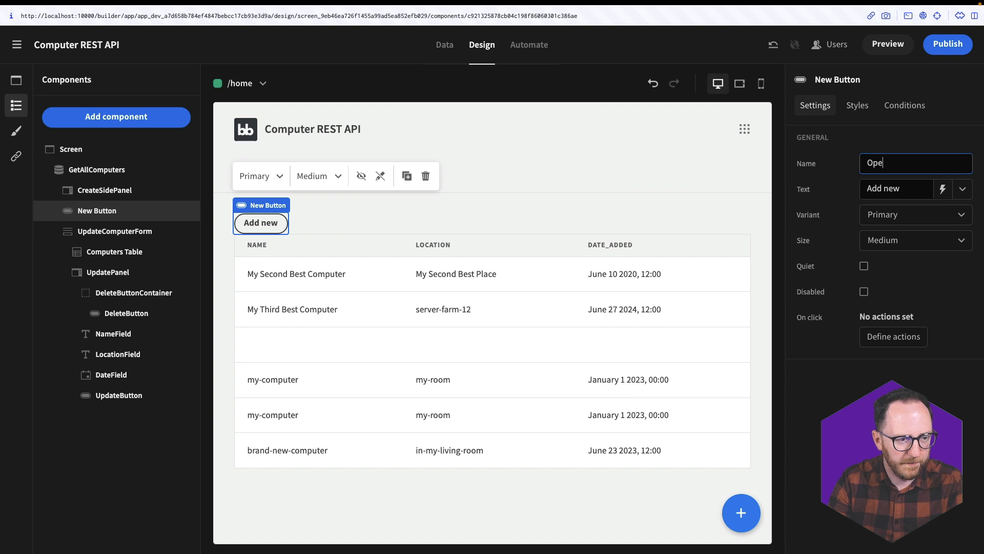
{"action": "type", "text": "nPanel"}
Set the OpenPanel button's click action to Open Side Panel targeting CreateSidePanel, and save the action.
{"action": "left_click", "coordinate": [893, 336]}
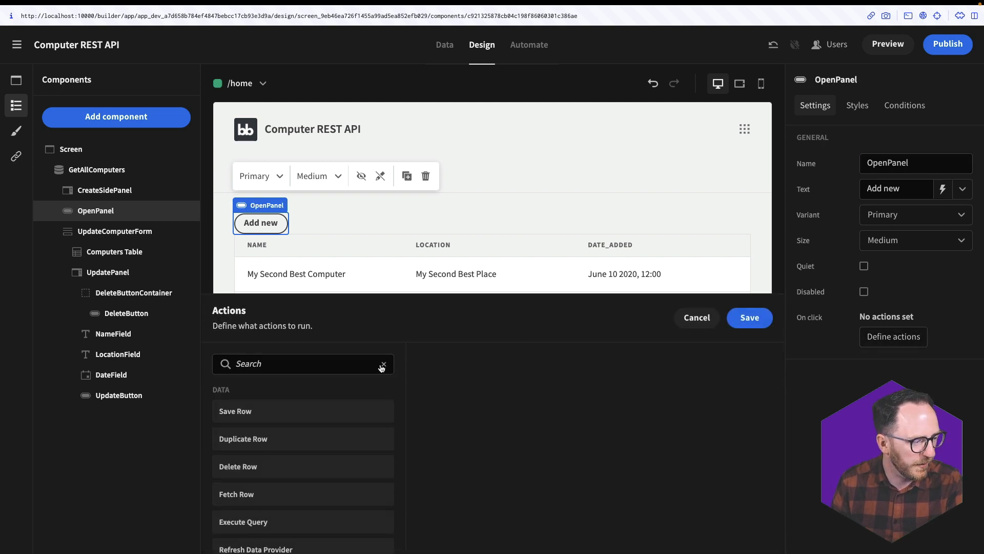
{"action": "left_click", "coordinate": [307, 363]}
{"action": "type", "text": "ope"}
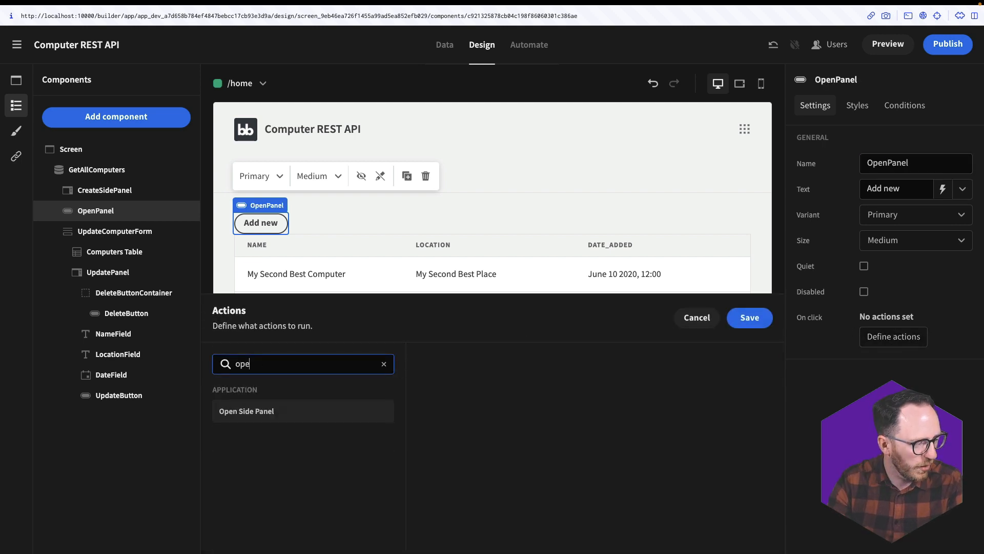
{"action": "left_click", "coordinate": [246, 411]}
{"action": "left_click", "coordinate": [641, 364]}
{"action": "left_click", "coordinate": [564, 408]}
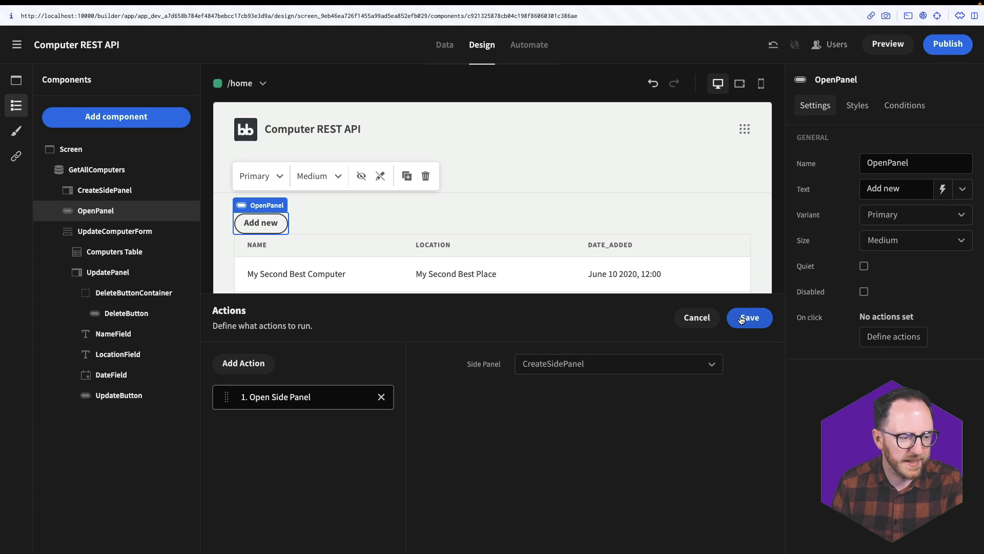
{"action": "left_click", "coordinate": [749, 317]}
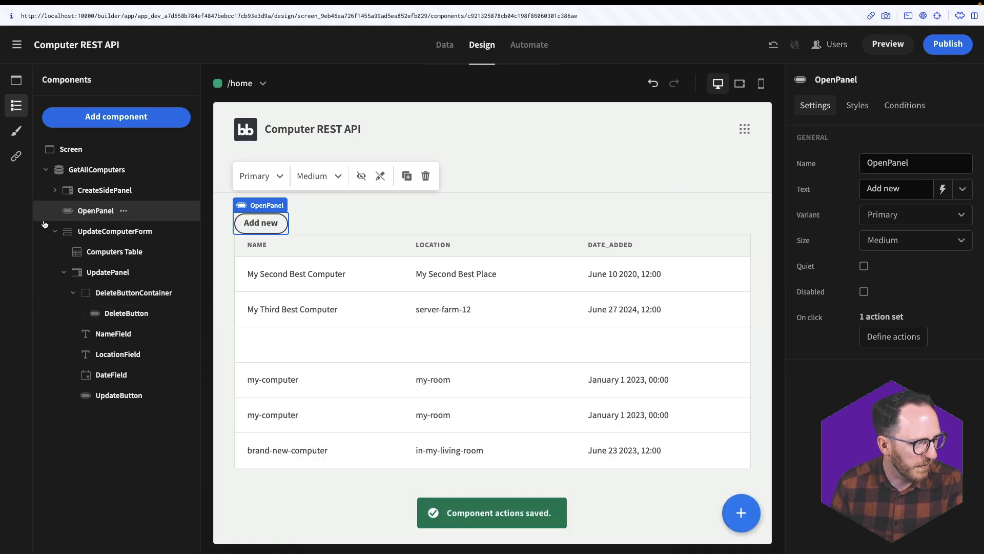
Add a Close Side Panel action after the existing click actions of AddButton in CreateComputerForm.
{"action": "left_click", "coordinate": [55, 191]}
{"action": "left_click", "coordinate": [113, 293]}
{"action": "left_click", "coordinate": [917, 343]}
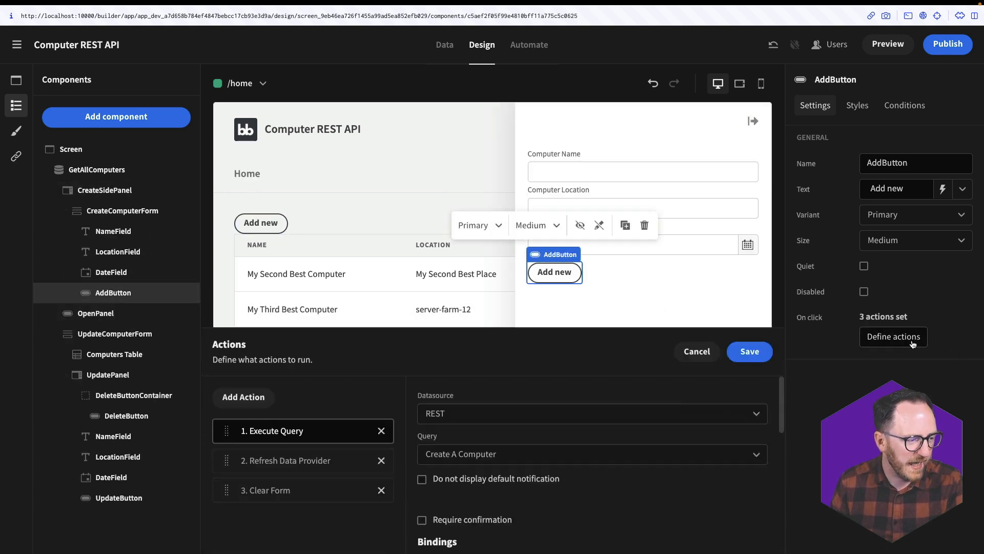
{"action": "left_click", "coordinate": [262, 364]}
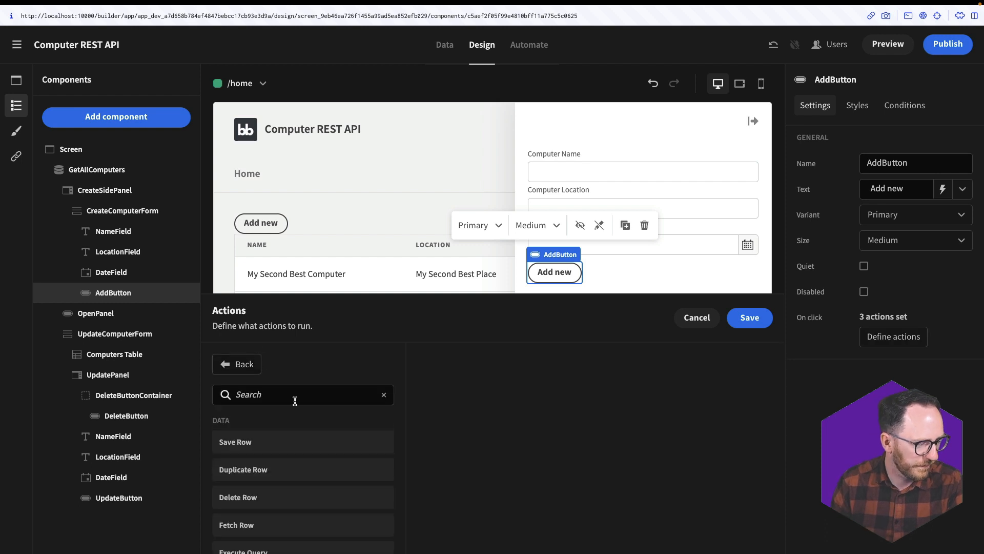
{"action": "left_click", "coordinate": [295, 398]}
{"action": "type", "text": "clo"}
{"action": "left_click", "coordinate": [263, 467]}
Preview the app and view the update panel for the first three computers in the table.
{"action": "left_click", "coordinate": [900, 46]}
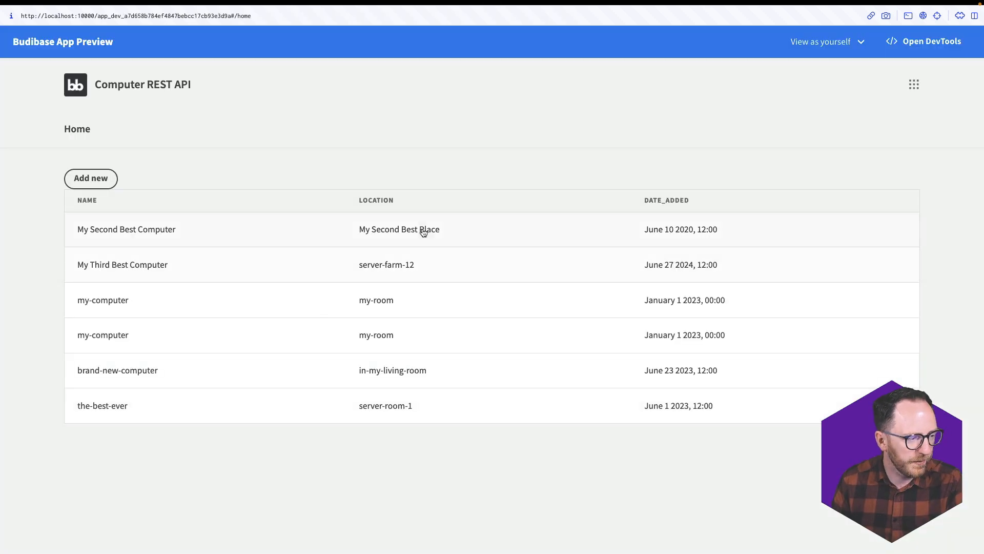
{"action": "left_click", "coordinate": [429, 228]}
{"action": "left_click", "coordinate": [411, 272]}
{"action": "left_click", "coordinate": [400, 310]}
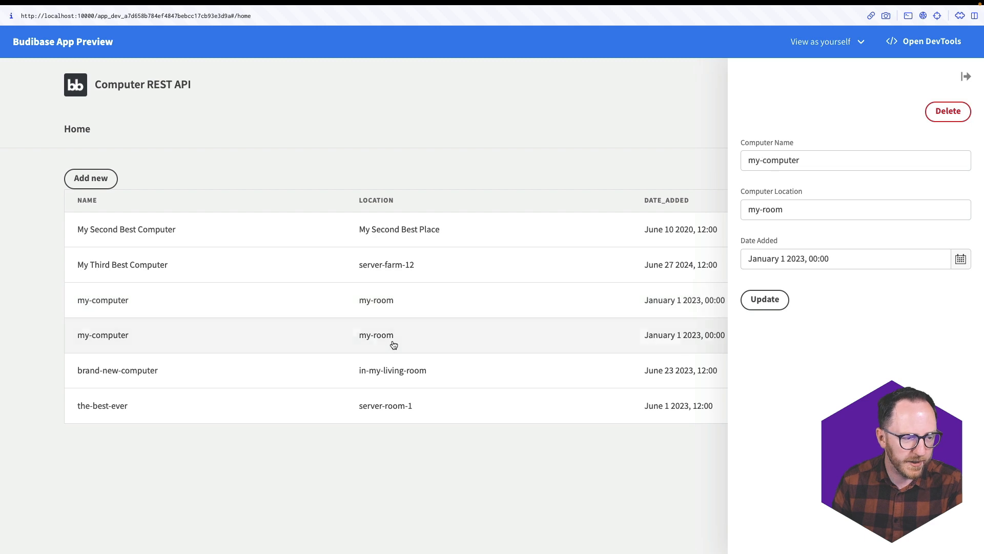
Change the location of brand-new-computer to server-room-2 and submit the update.
{"action": "left_click", "coordinate": [393, 370]}
{"action": "left_click", "coordinate": [826, 209]}
{"action": "key", "text": "ctrl+a"}
{"action": "type", "text": "ser"}
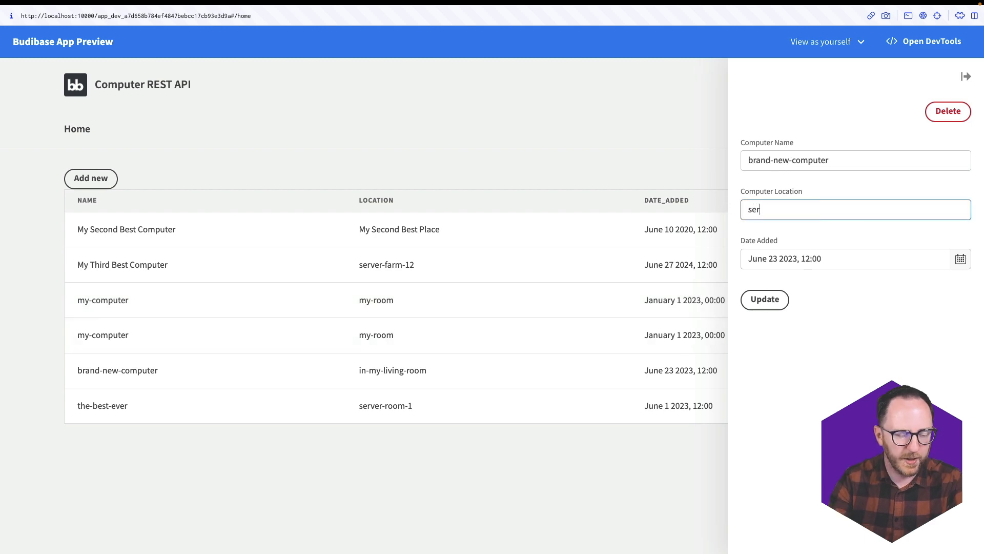
{"action": "type", "text": "ver-room-2"}
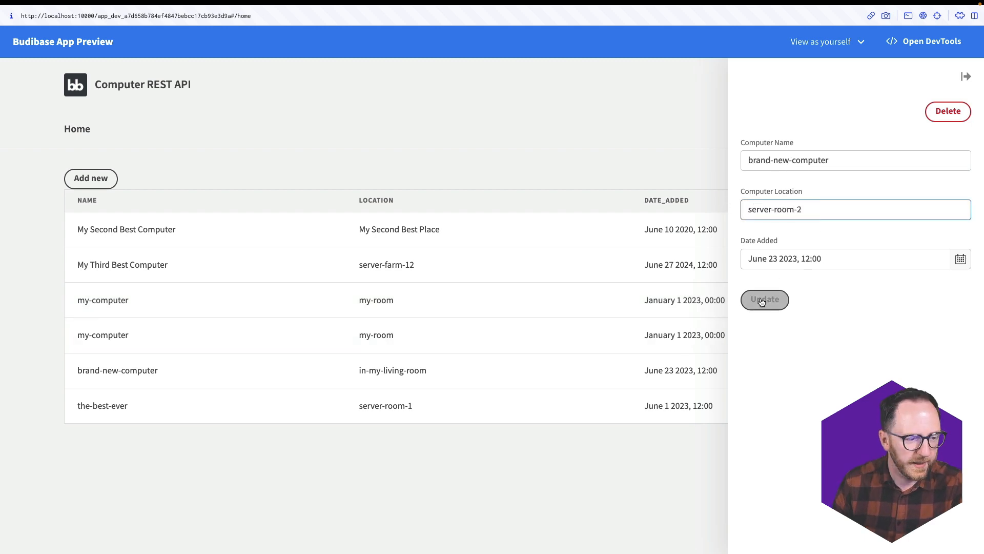
{"action": "left_click", "coordinate": [763, 300]}
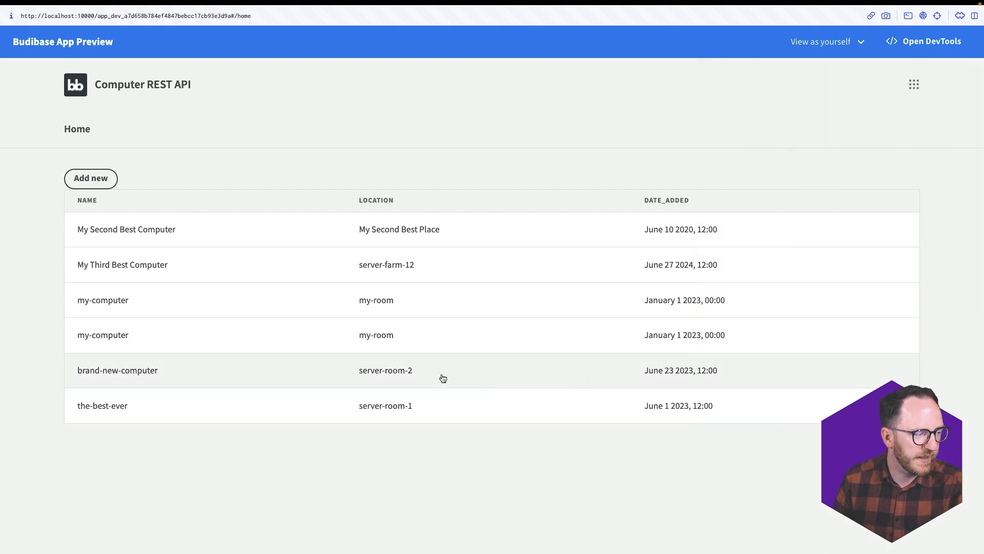
Add a new computer named last-computer, located at last-place, with date added June 19 2023.
{"action": "left_click", "coordinate": [86, 189]}
{"action": "left_click", "coordinate": [831, 126]}
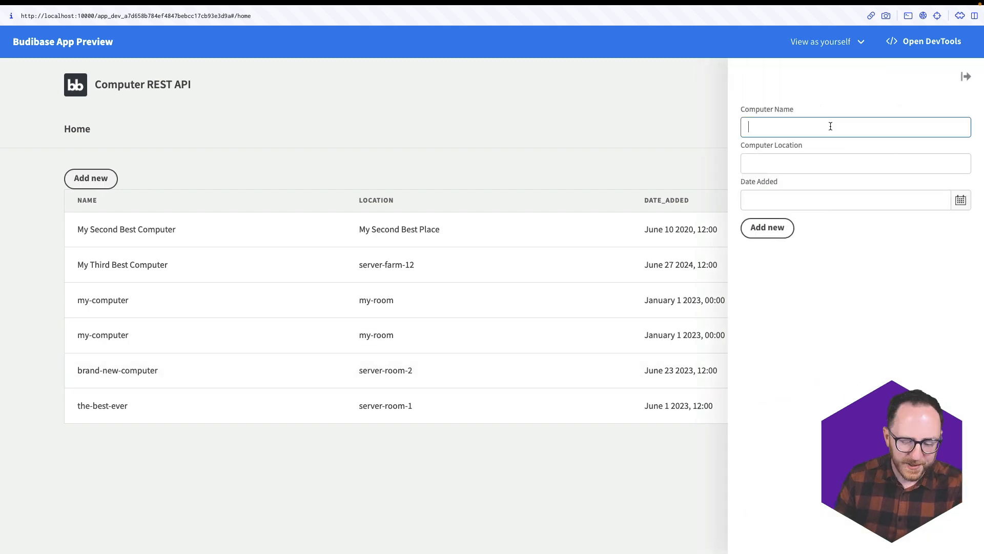
{"action": "type", "text": "last-computer"}
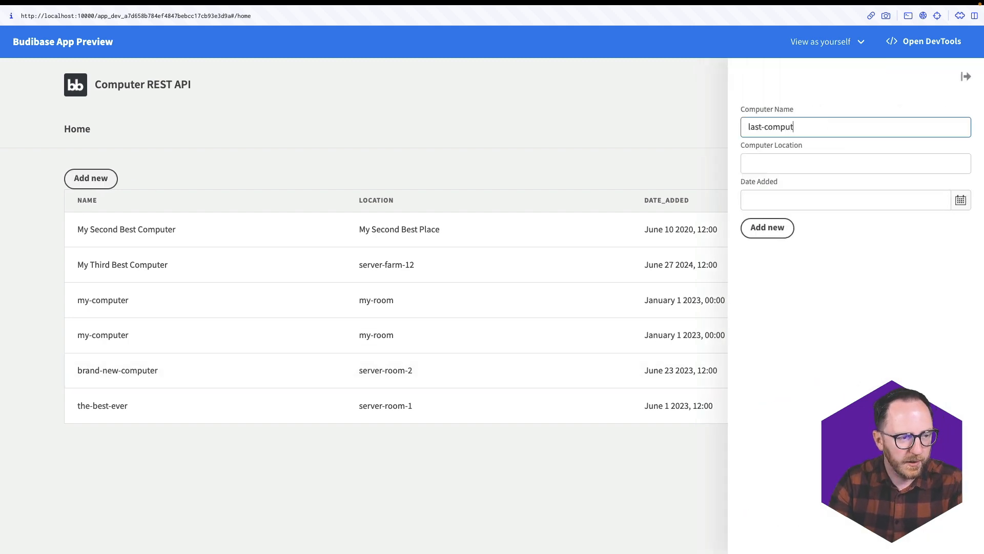
{"action": "key", "text": "Tab"}
{"action": "type", "text": "last-place"}
{"action": "left_click", "coordinate": [961, 200]}
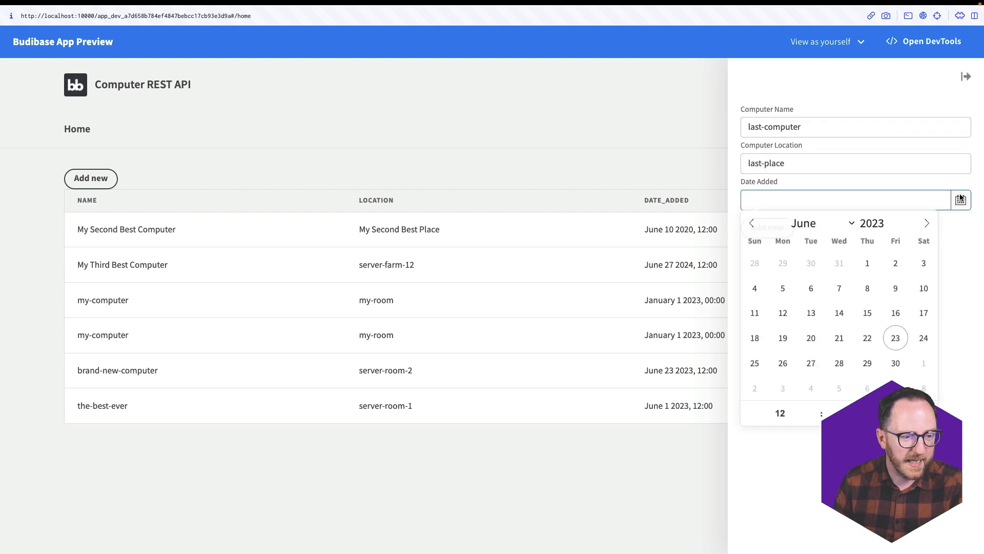
{"action": "left_click", "coordinate": [782, 339]}
{"action": "key", "text": "Escape"}
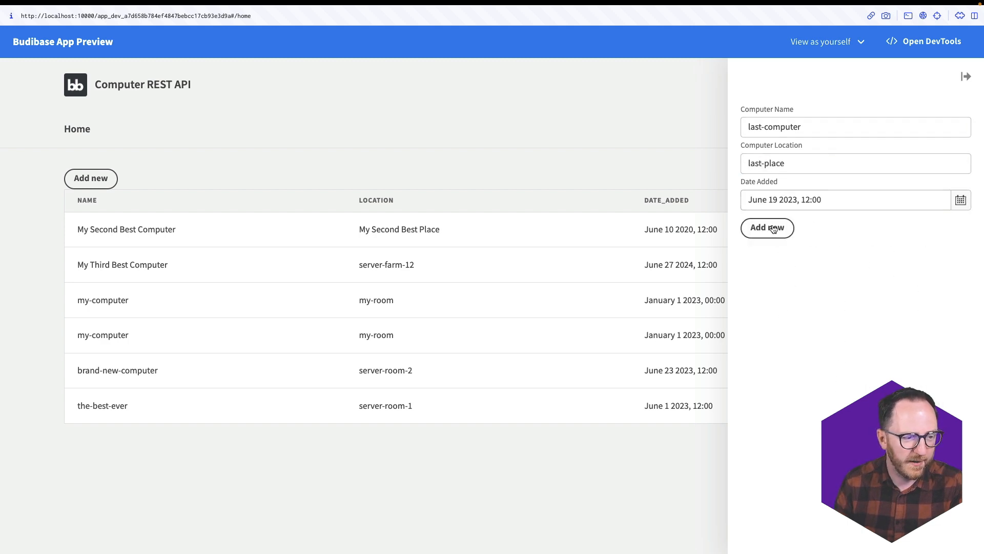
{"action": "left_click", "coordinate": [765, 228]}
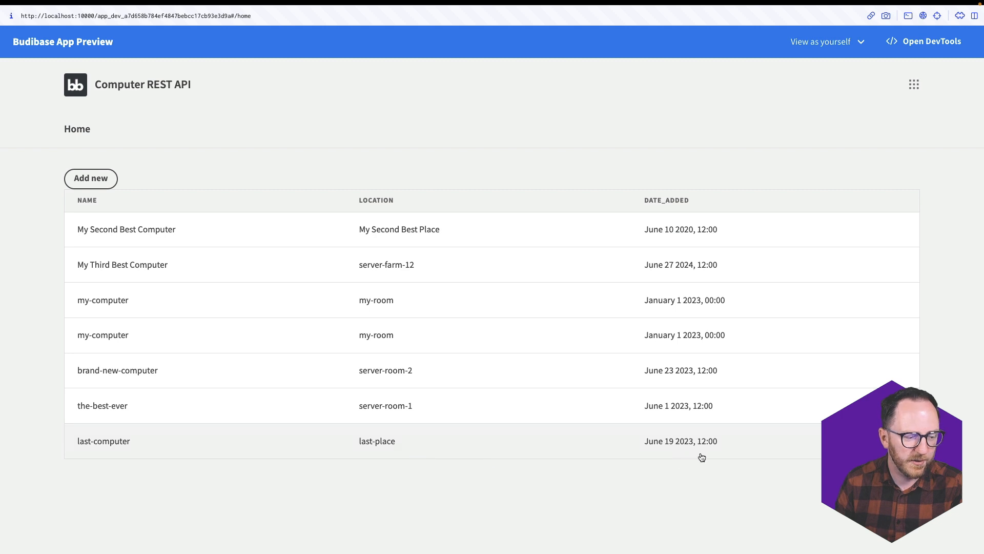